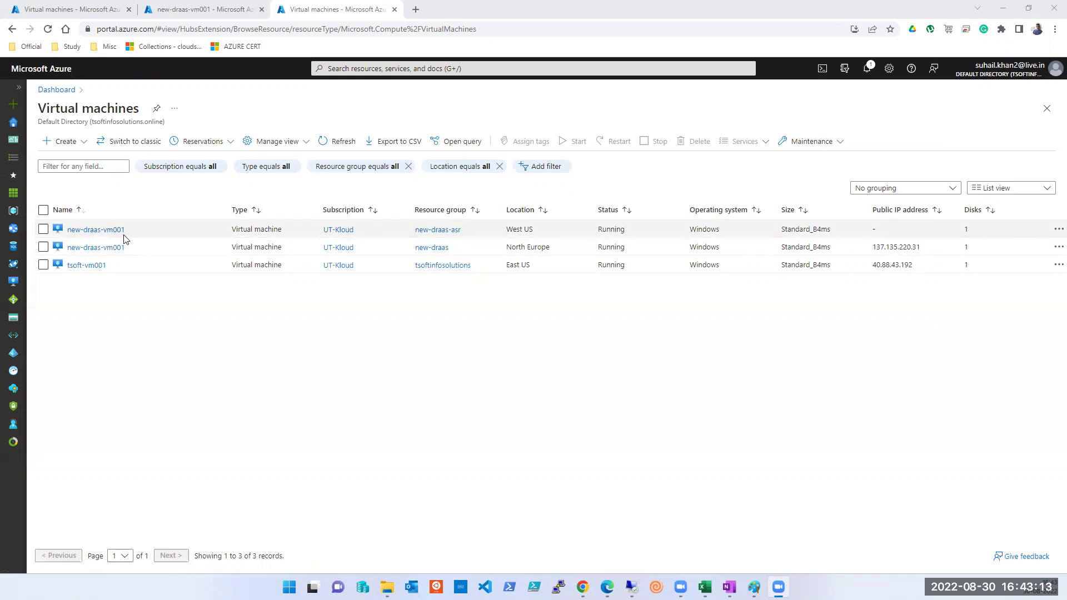
Check the portal notifications for the failover commit from the replicated item page of new-draas-vm001
{"action": "left_click", "coordinate": [186, 11]}
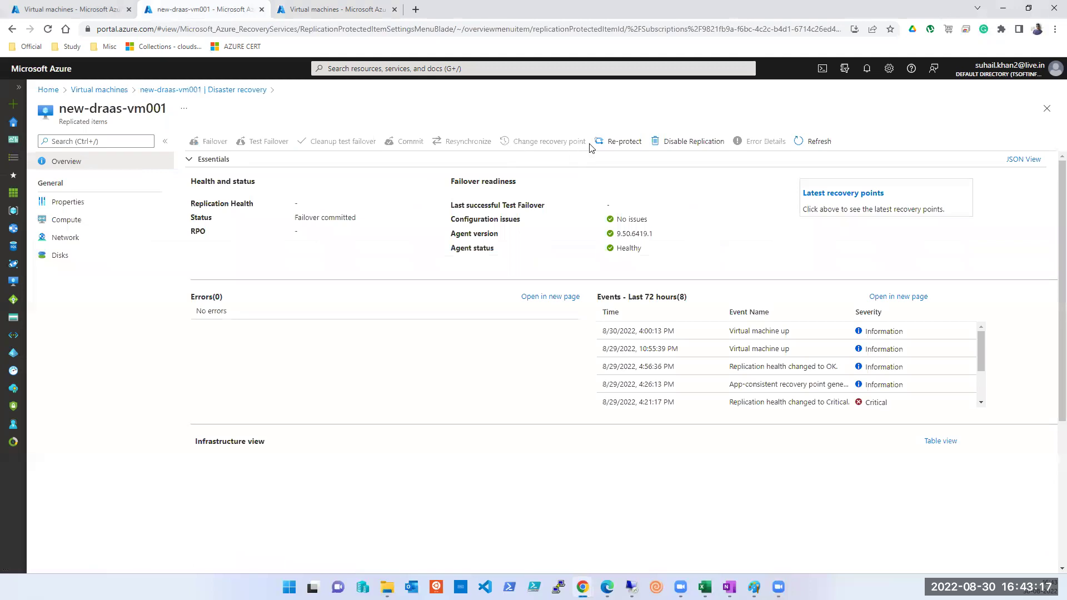
{"action": "left_click", "coordinate": [868, 69]}
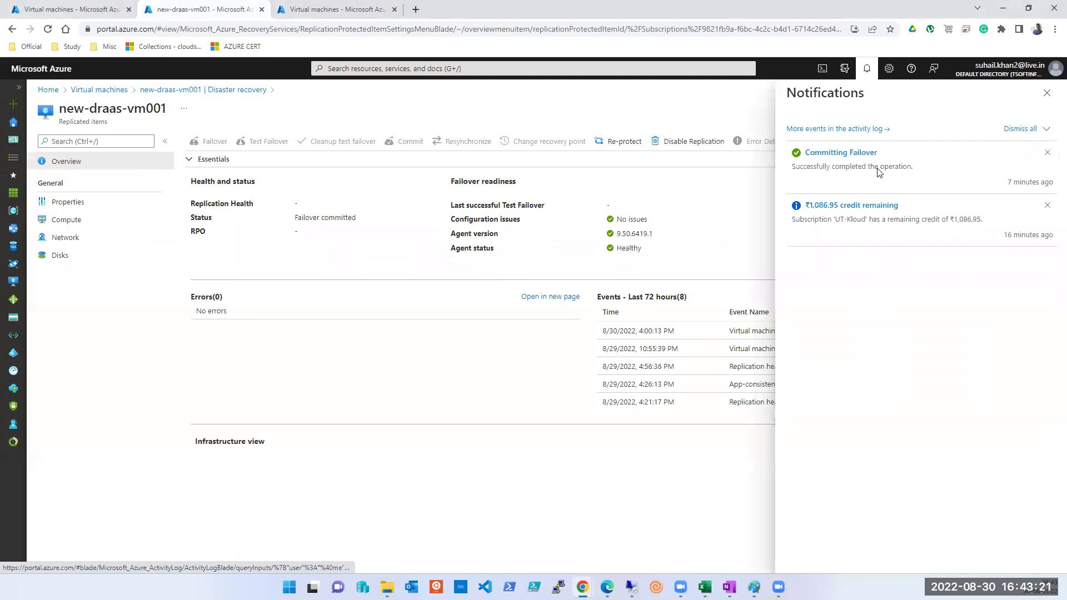
{"action": "left_click", "coordinate": [1049, 92]}
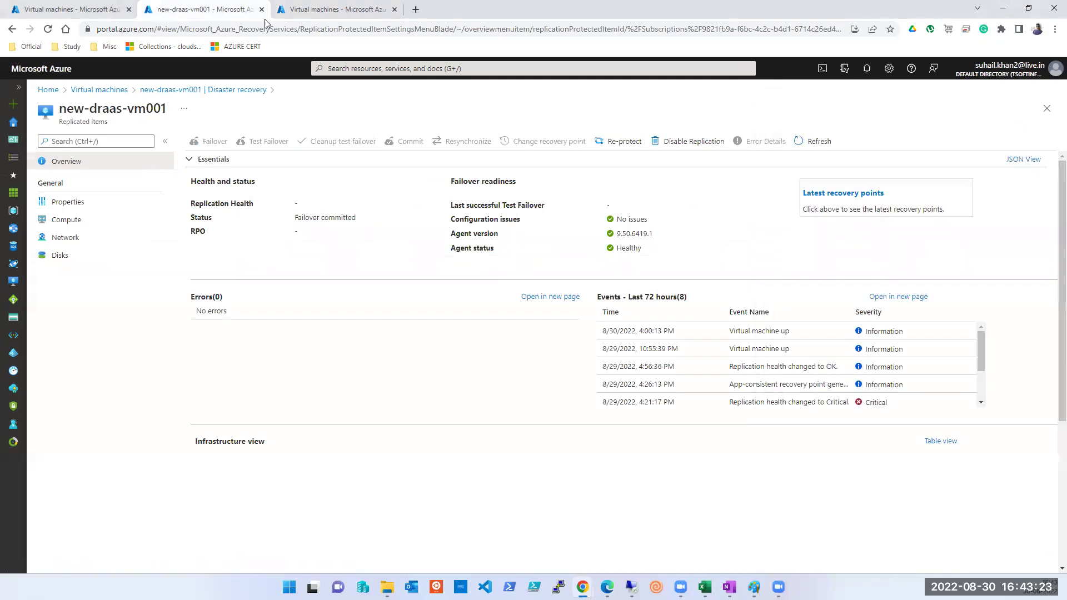
Review the virtual machines list and open the overview of the West US copy of new-draas-vm001
{"action": "left_click", "coordinate": [295, 11]}
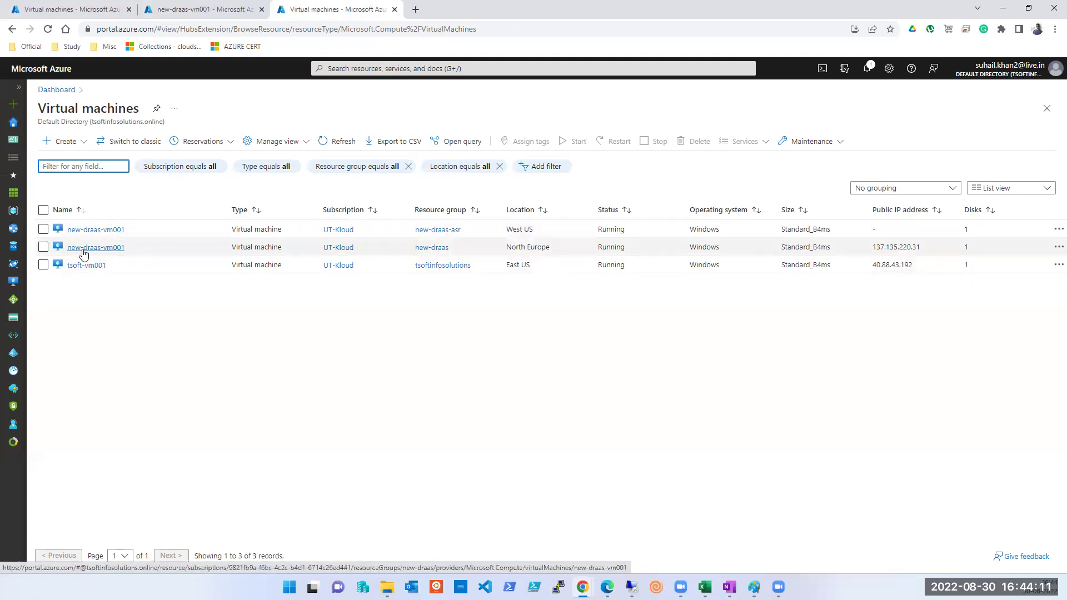
{"action": "left_click", "coordinate": [180, 13]}
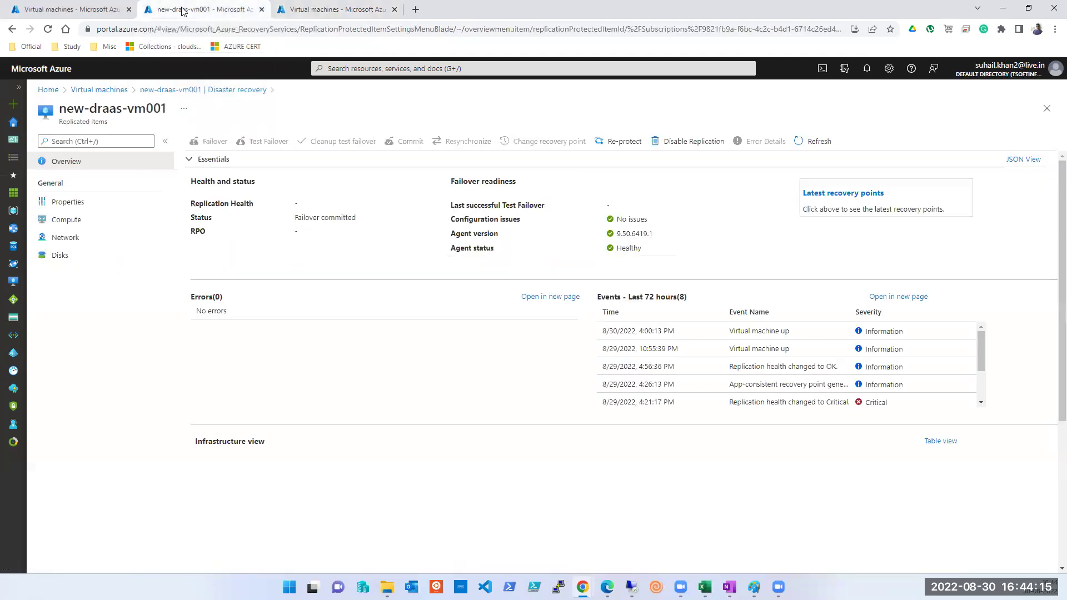
{"action": "left_click", "coordinate": [301, 11]}
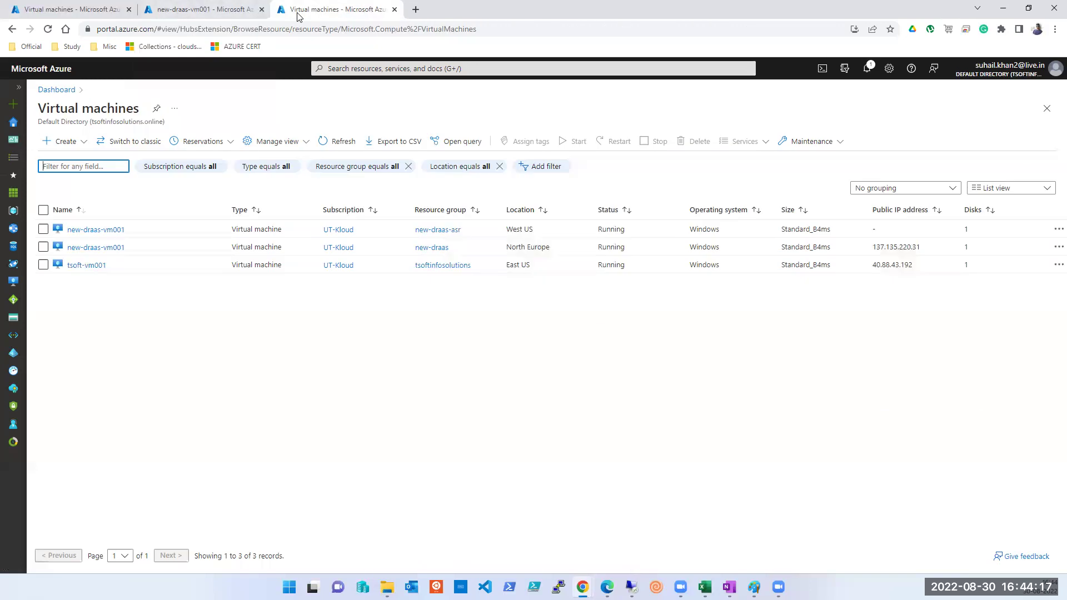
{"action": "left_click", "coordinate": [88, 230]}
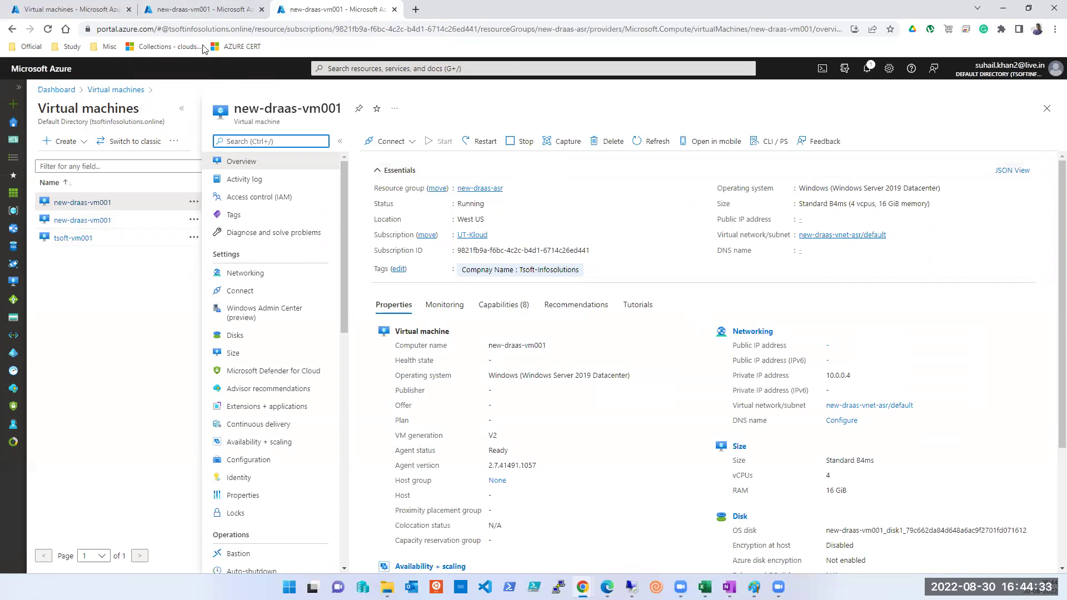
Close the replicated item page and compare the private IP addresses of the North Europe and West US copies of new-draas-vm001
{"action": "left_click", "coordinate": [199, 14]}
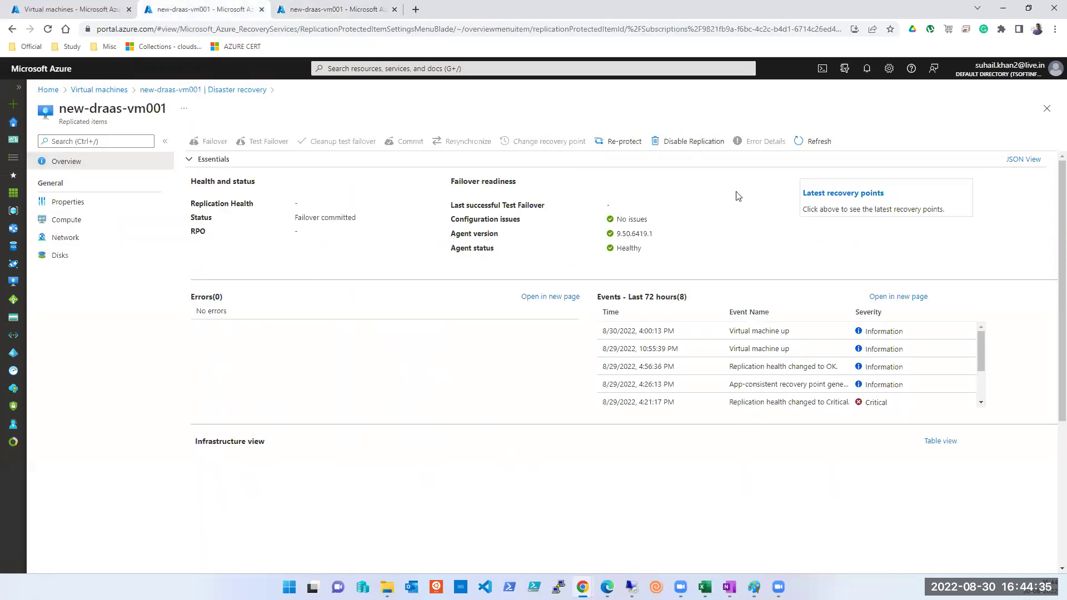
{"action": "left_click", "coordinate": [1049, 109]}
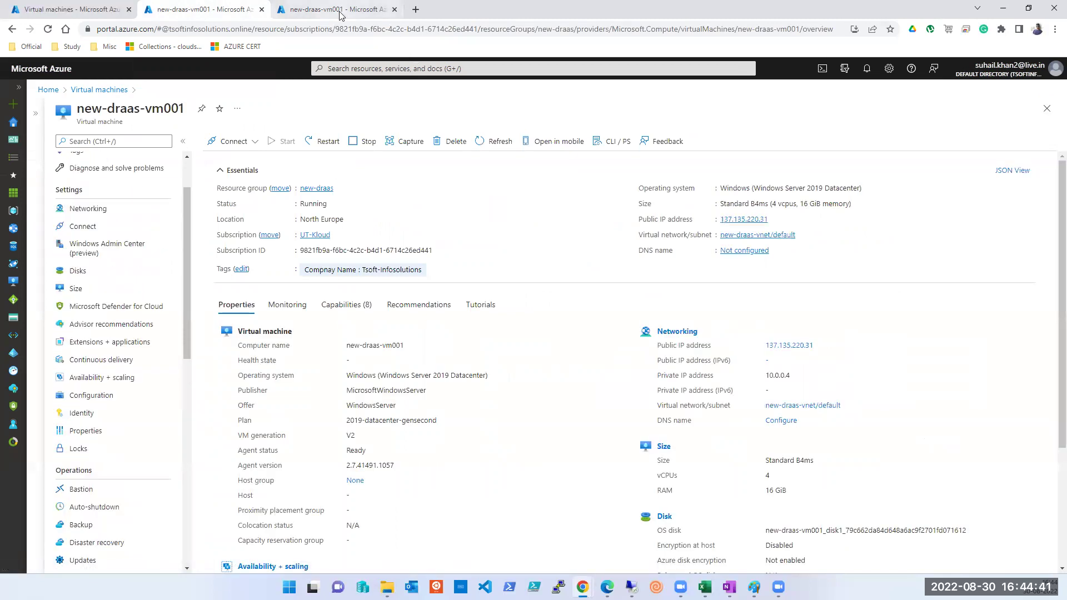
{"action": "mouse_move", "coordinate": [341, 15]}
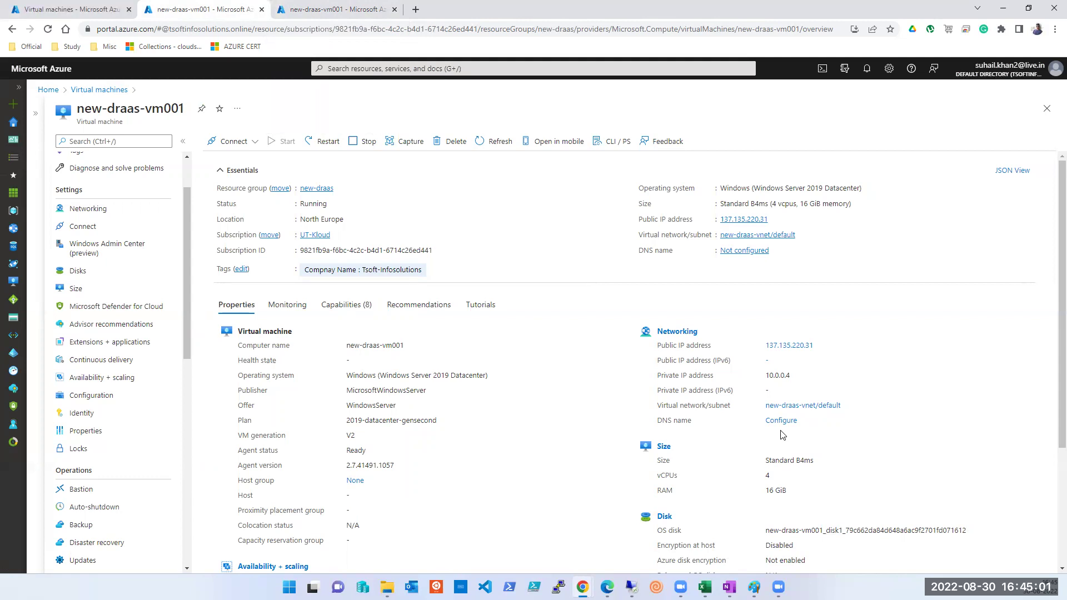
{"action": "double_click", "coordinate": [786, 376]}
{"action": "left_click", "coordinate": [333, 9]}
{"action": "double_click", "coordinate": [849, 376]}
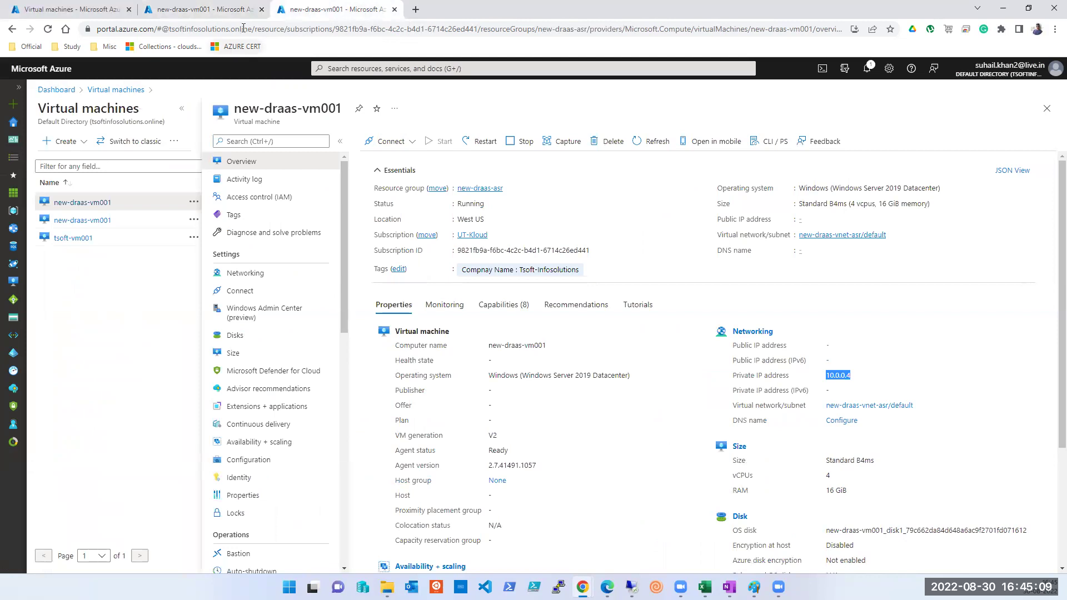
{"action": "left_click", "coordinate": [233, 12]}
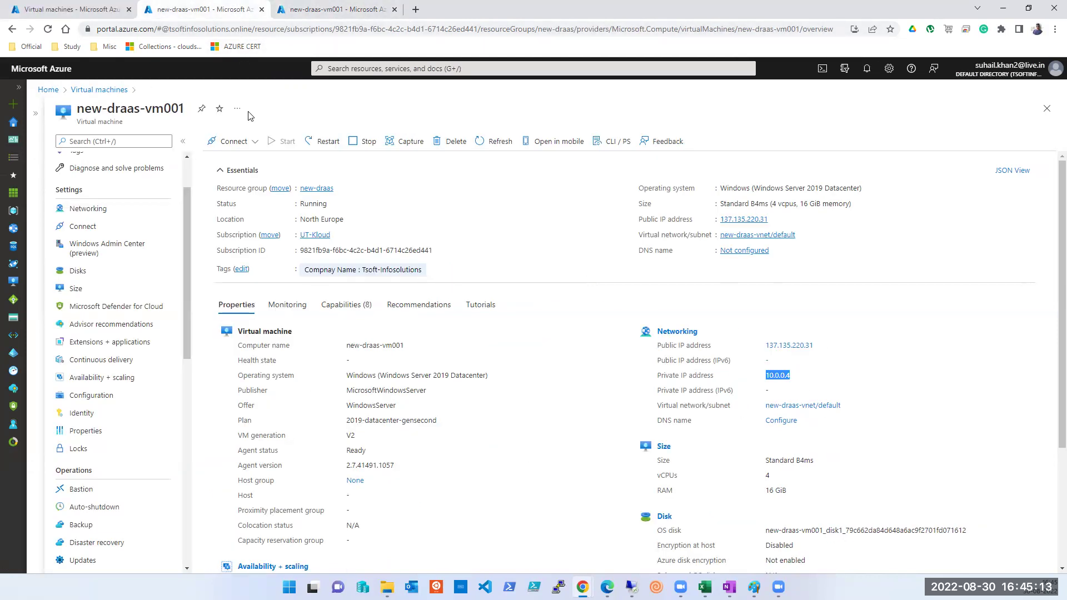
Open the Site-recovery-vault-westus vault from Recovery Services vaults
{"action": "left_click", "coordinate": [378, 69]}
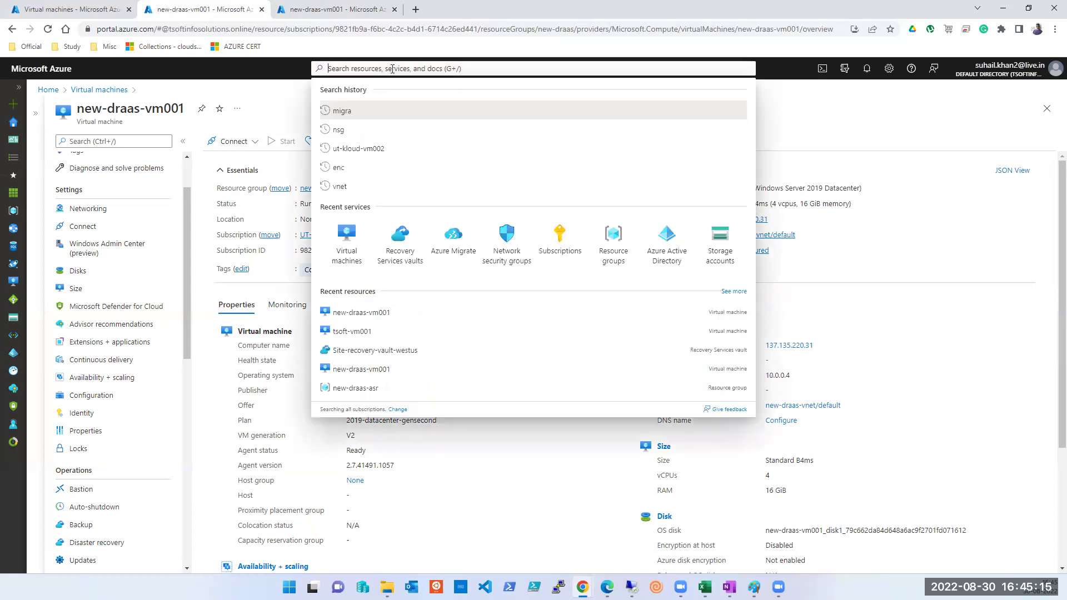
{"action": "left_click", "coordinate": [417, 265]}
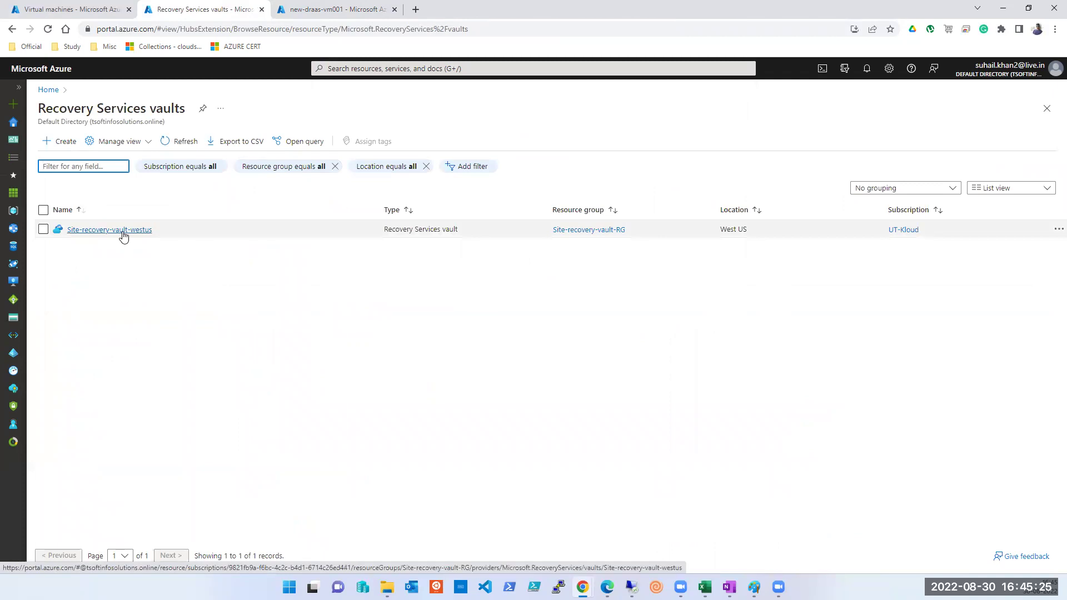
{"action": "left_click", "coordinate": [124, 232]}
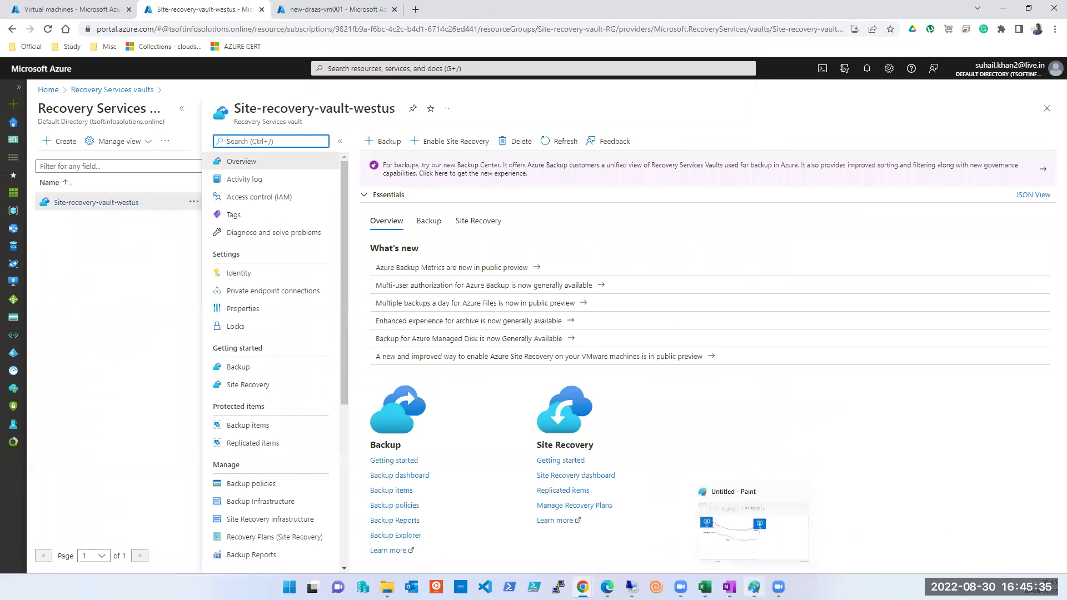
Switch to Paint and draw a red square outline about 407 × 407 px beside the West US VM
{"action": "left_click", "coordinate": [754, 587]}
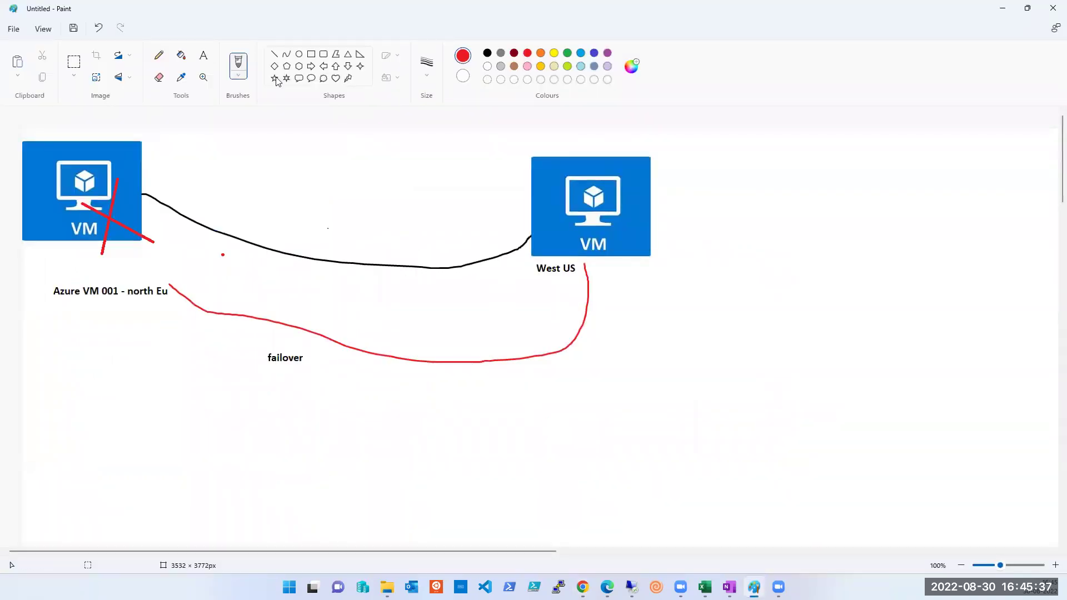
{"action": "left_click", "coordinate": [312, 54]}
{"action": "left_click_drag", "start_coordinate": [739, 205], "coordinate": [968, 430]}
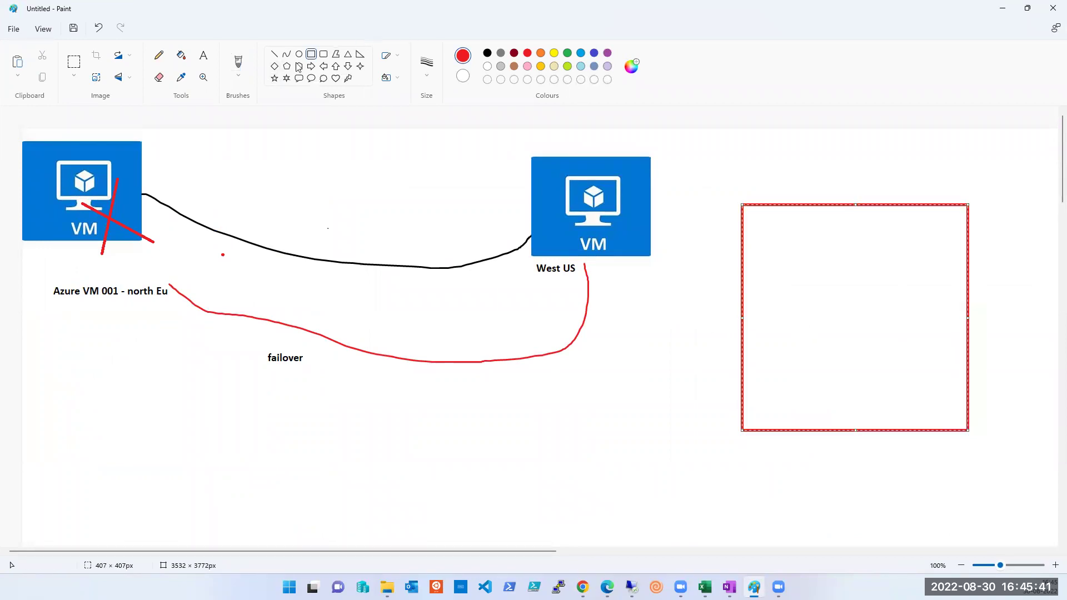
Add the red text label "stoarge" inside the red square
{"action": "left_click", "coordinate": [203, 55]}
{"action": "left_click_drag", "start_coordinate": [775, 248], "coordinate": [839, 294]}
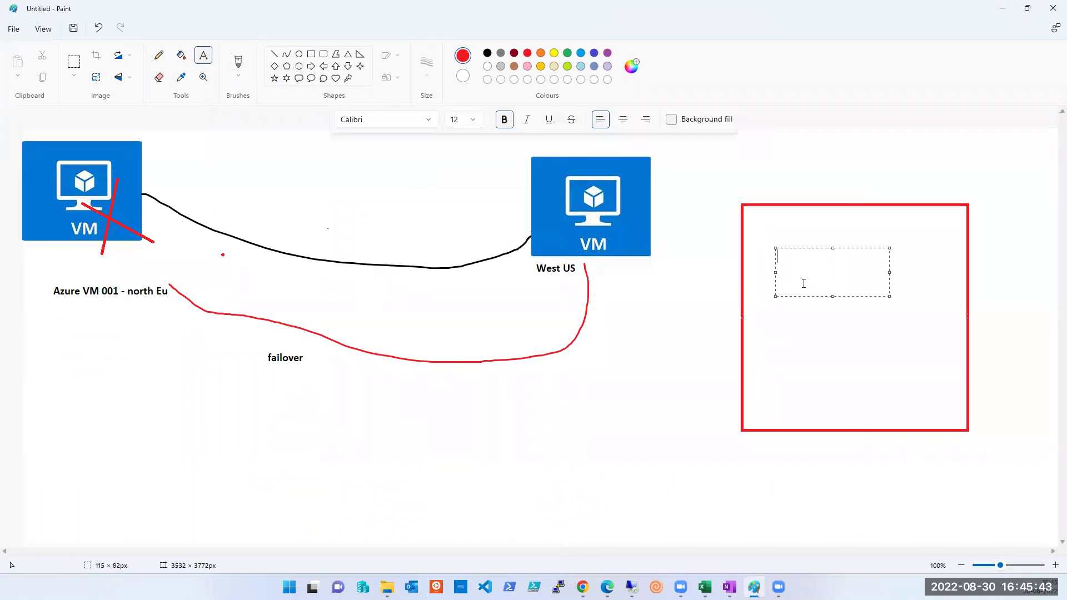
{"action": "type", "text": "stoarg"}
Switch back to the Azure portal, search for "private" and open the Private endpoints page
{"action": "left_click", "coordinate": [1003, 8]}
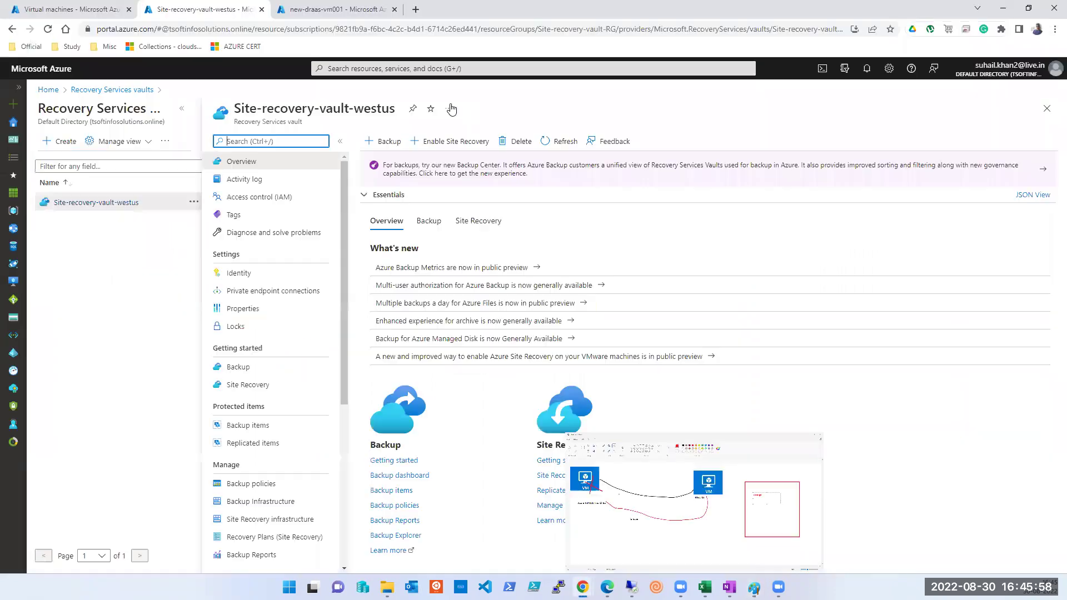
{"action": "left_click", "coordinate": [404, 69]}
{"action": "type", "text": "private"}
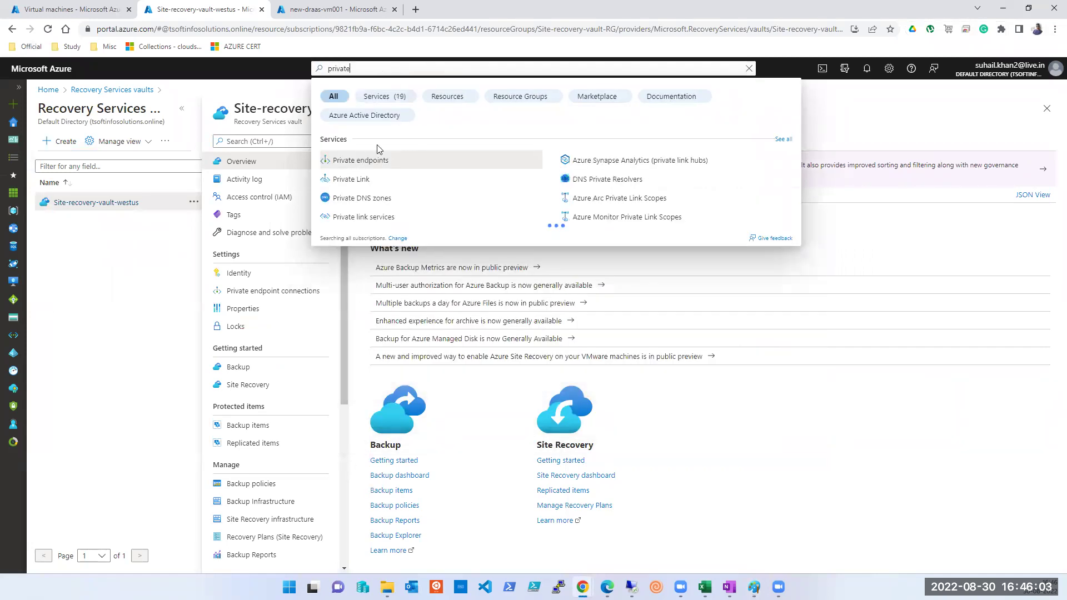
{"action": "left_click", "coordinate": [350, 166]}
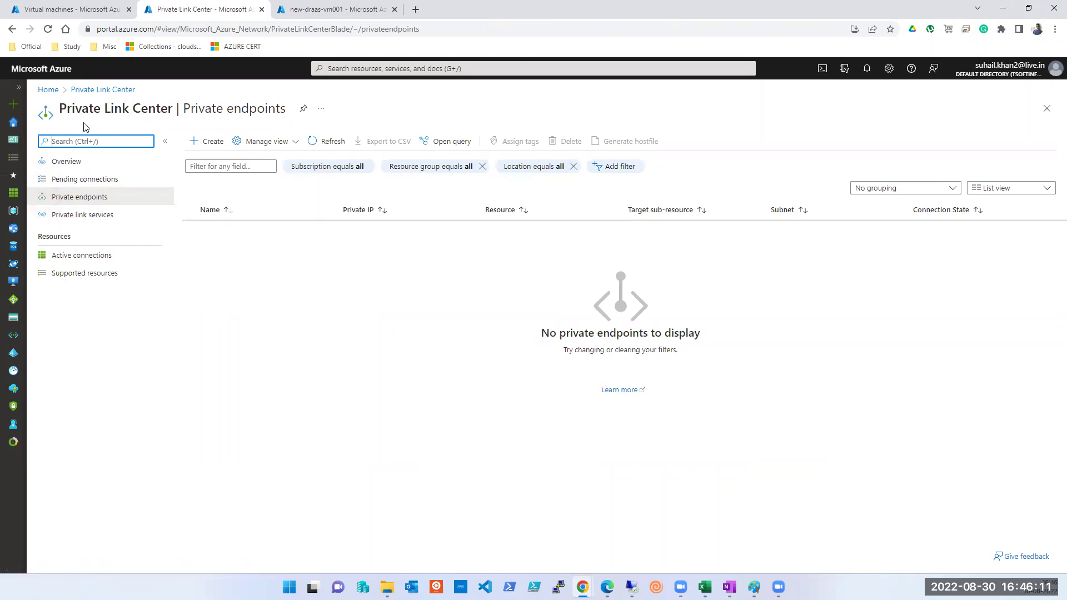
Return to Paint and draw a red ellipse below the failover line, between the VMs and the square
{"action": "left_click", "coordinate": [453, 67]}
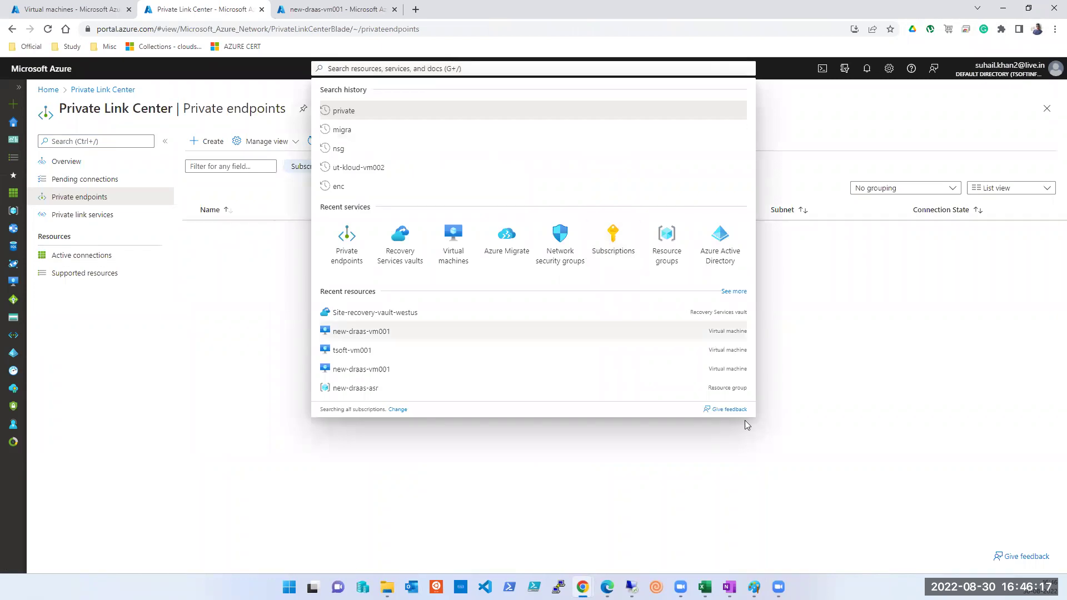
{"action": "left_click", "coordinate": [754, 587]}
{"action": "left_click", "coordinate": [839, 384]}
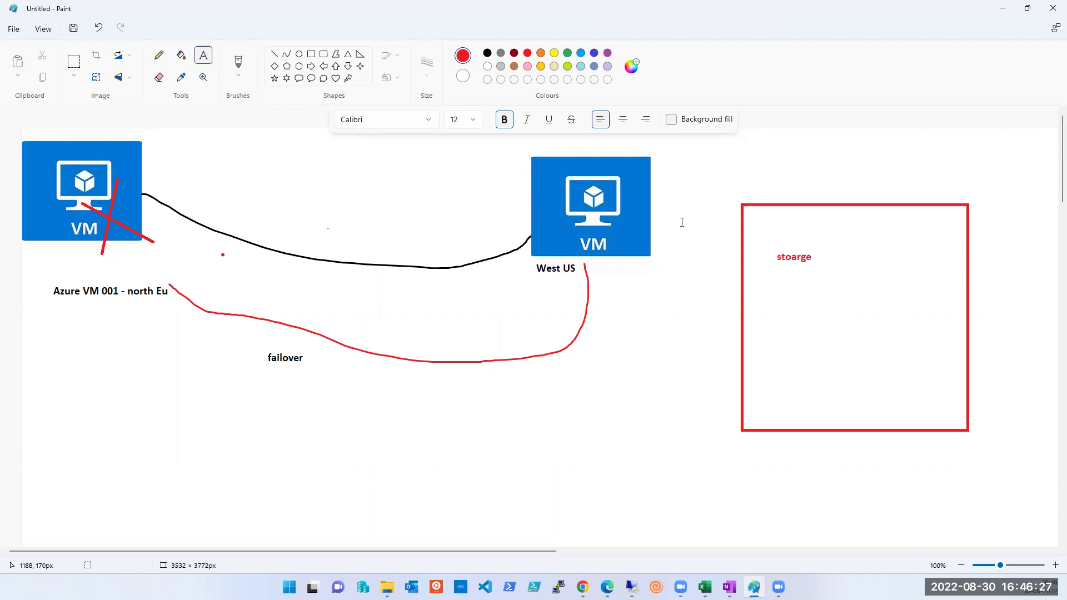
{"action": "left_click", "coordinate": [299, 53]}
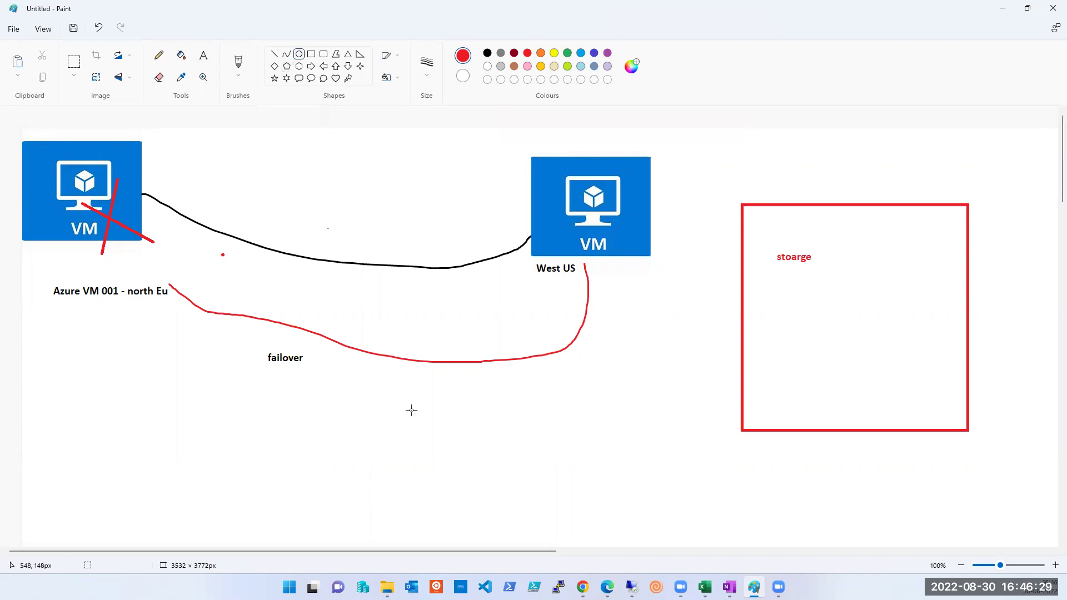
{"action": "left_click_drag", "start_coordinate": [435, 441], "coordinate": [599, 526]}
{"action": "left_click", "coordinate": [615, 376]}
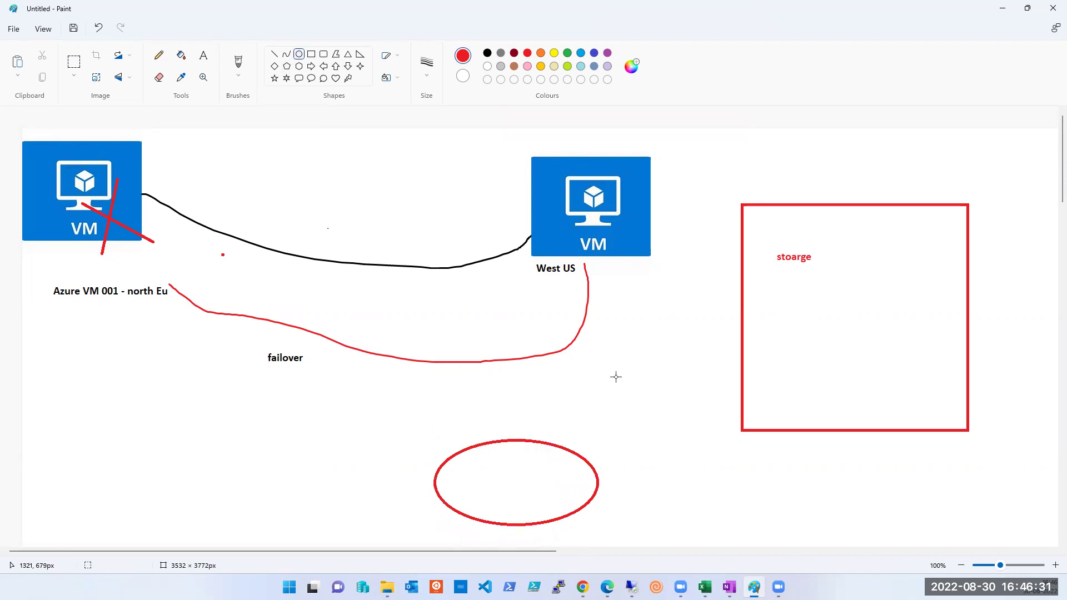
Brush red connector lines from the ellipse to the storage square, one looping around the West US VM and others running below
{"action": "left_click", "coordinate": [238, 62]}
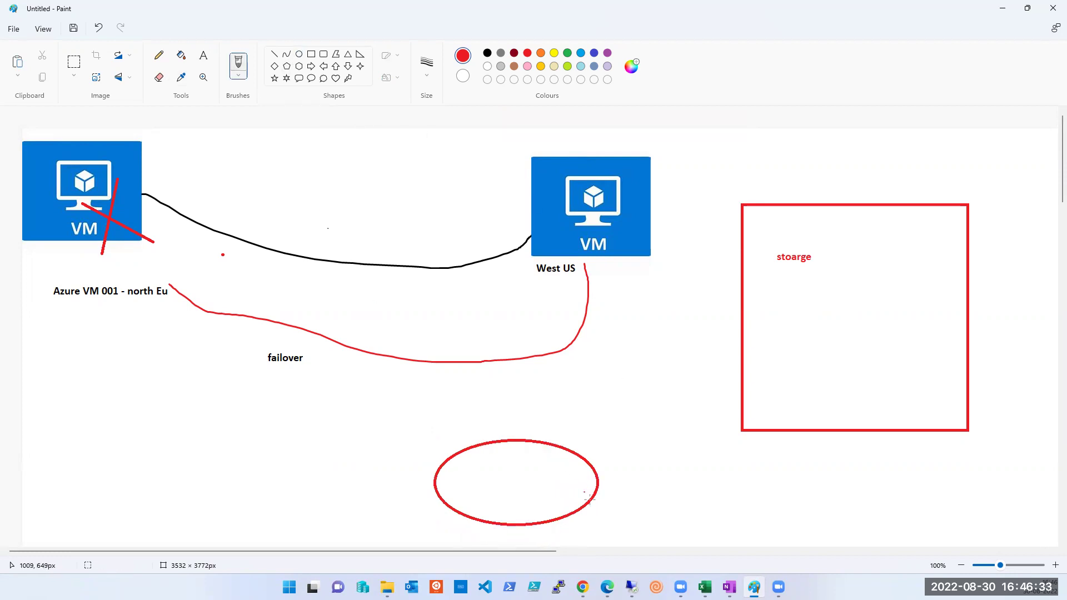
{"action": "mouse_move", "coordinate": [582, 460]}
{"action": "left_mouse_down"}
{"action": "mouse_move", "coordinate": [500, 378]}
{"action": "mouse_move", "coordinate": [423, 191]}
{"action": "mouse_move", "coordinate": [513, 128]}
{"action": "mouse_move", "coordinate": [747, 197]}
{"action": "left_mouse_up"}
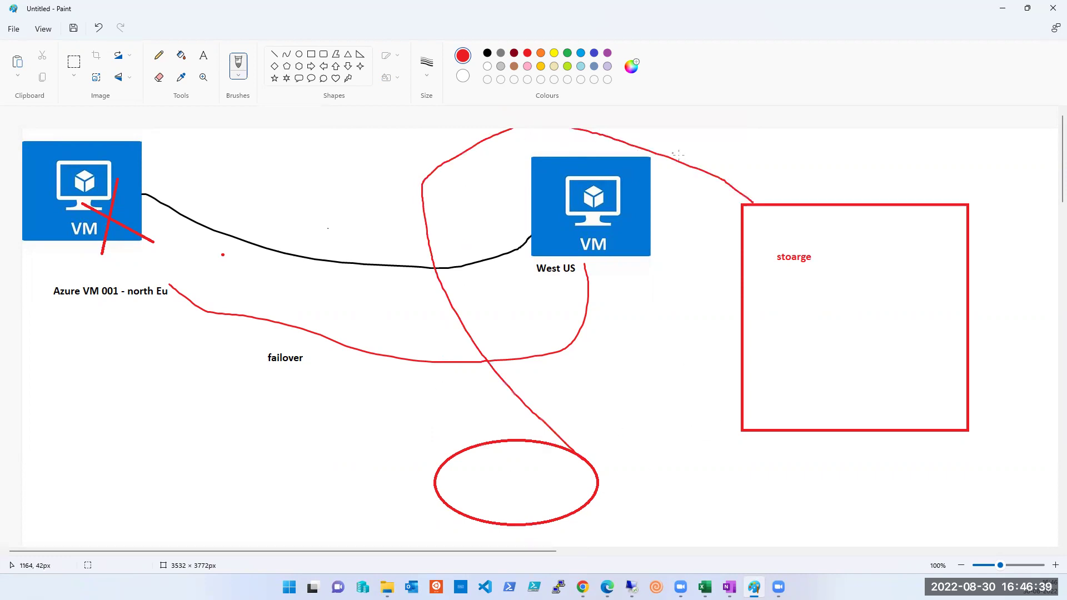
{"action": "mouse_move", "coordinate": [568, 512]}
{"action": "left_mouse_down"}
{"action": "mouse_move", "coordinate": [582, 533]}
{"action": "mouse_move", "coordinate": [835, 428]}
{"action": "left_mouse_up"}
{"action": "mouse_move", "coordinate": [831, 391]}
{"action": "left_mouse_down"}
{"action": "mouse_move", "coordinate": [838, 427]}
{"action": "mouse_move", "coordinate": [884, 500]}
{"action": "mouse_move", "coordinate": [831, 546]}
{"action": "left_mouse_up"}
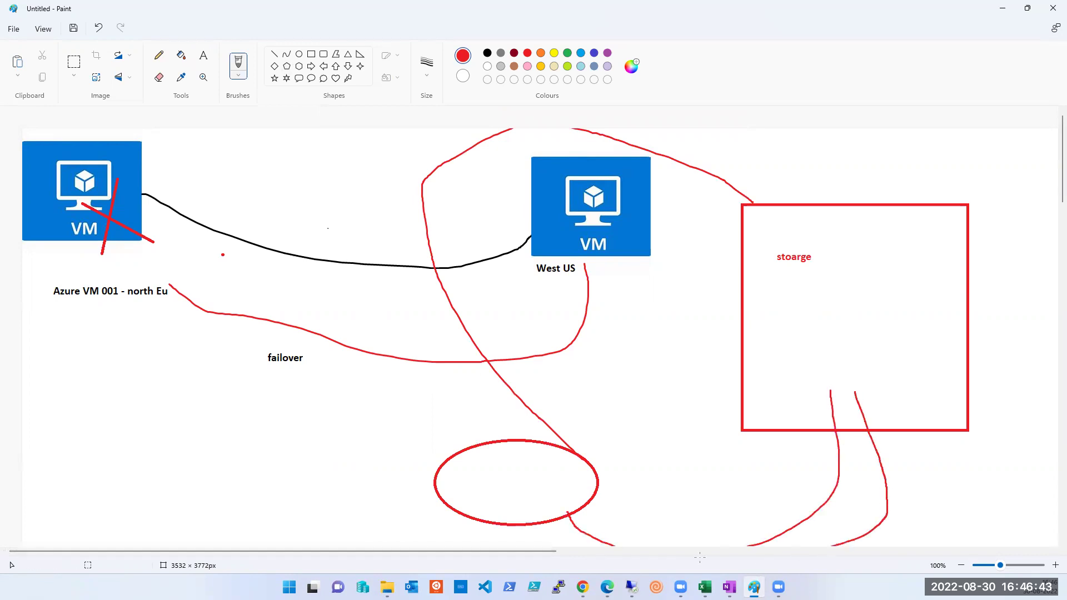
{"action": "left_click_drag", "start_coordinate": [568, 512], "coordinate": [566, 505]}
Start a new blank Paint canvas without saving the current drawing
{"action": "key", "text": "ctrl+n"}
{"action": "key", "text": "Tab"}
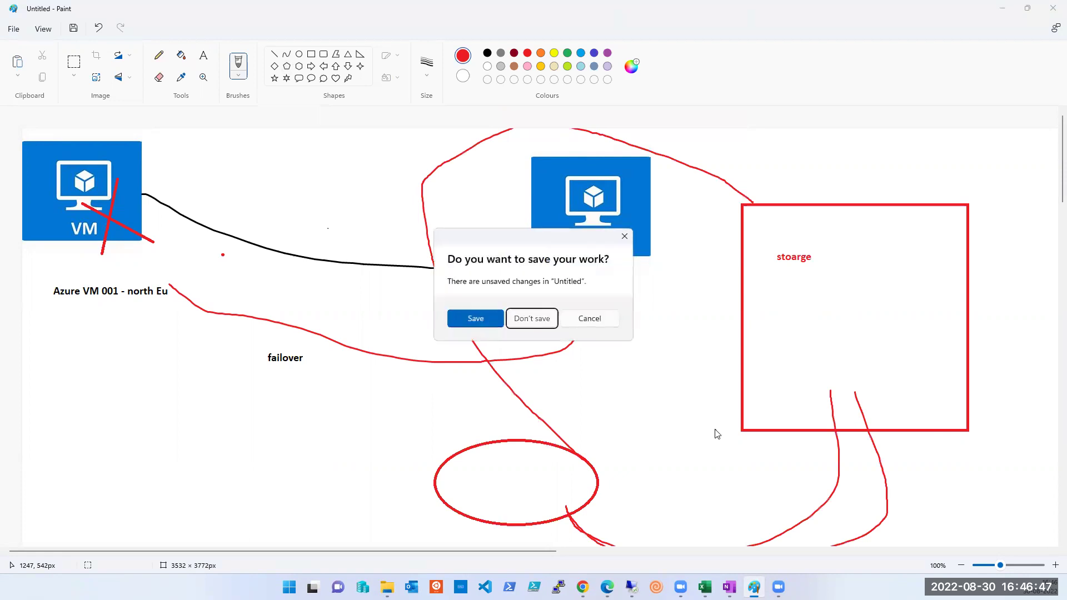
{"action": "key", "text": "Return"}
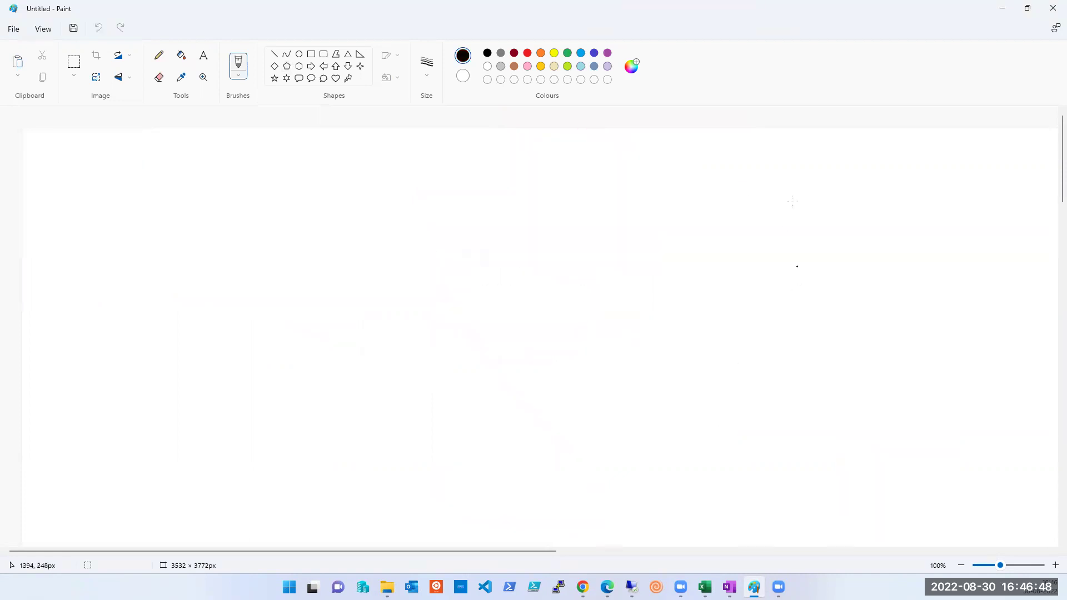
Switch to the Azure portal, reopen the Site-recovery-vault-westus vault and look through its management options
{"action": "left_click", "coordinate": [1003, 9]}
{"action": "left_click", "coordinate": [399, 255]}
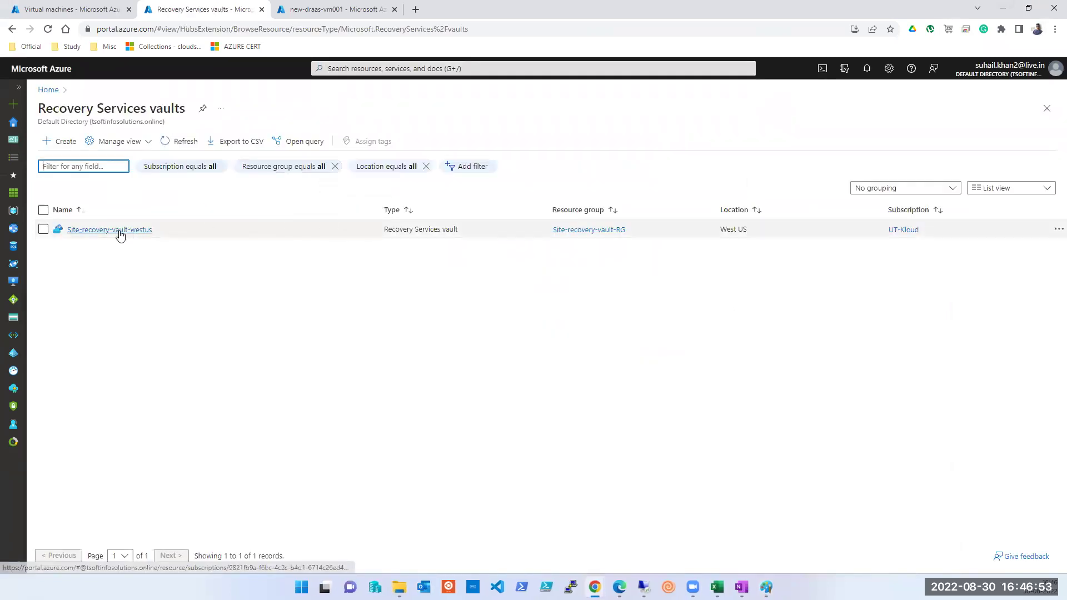
{"action": "left_click", "coordinate": [119, 230]}
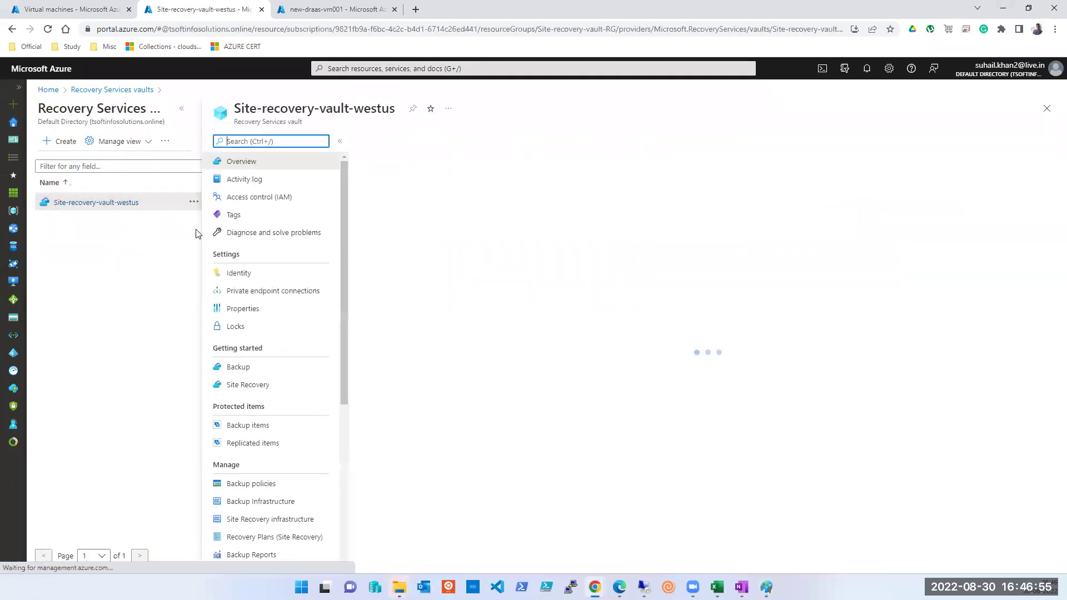
{"action": "scroll", "coordinate": [281, 386], "scroll_direction": "down", "scroll_amount": 2}
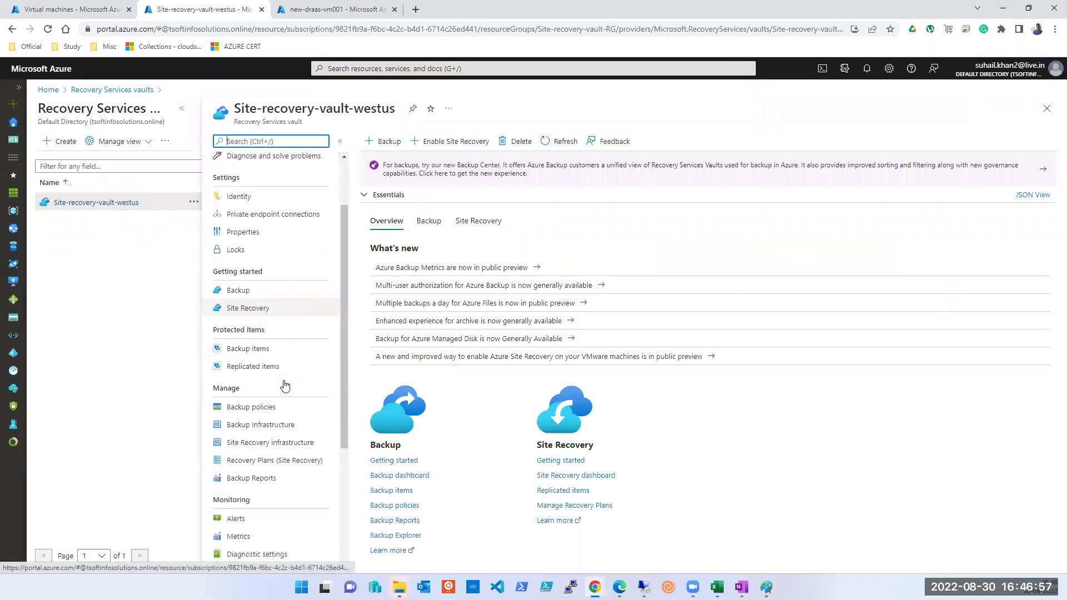
Switch to the blank Paint canvas
{"action": "left_click", "coordinate": [767, 587]}
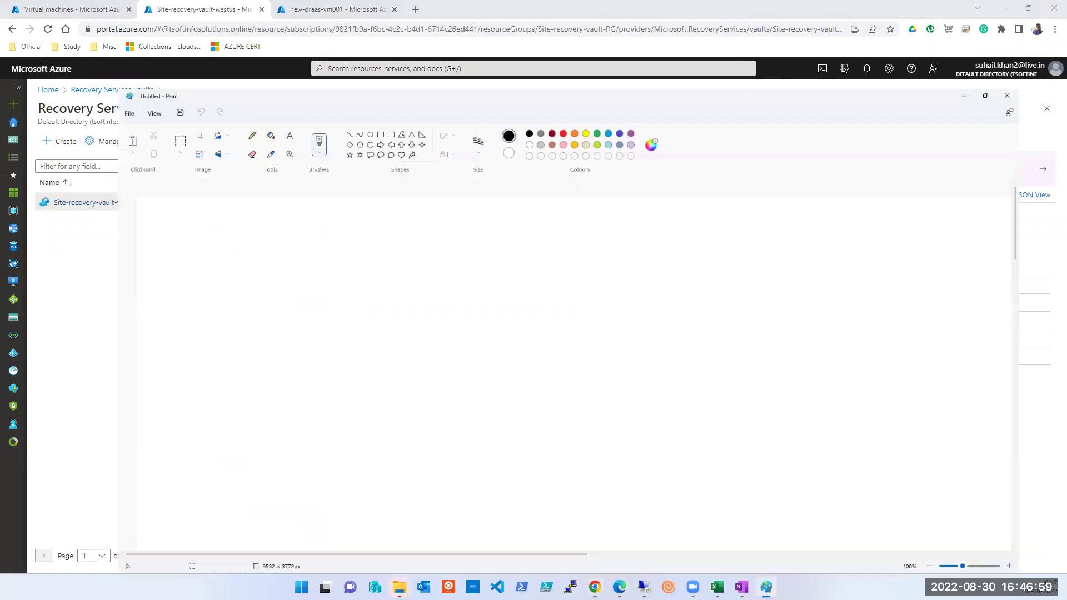
{"action": "left_click", "coordinate": [275, 54]}
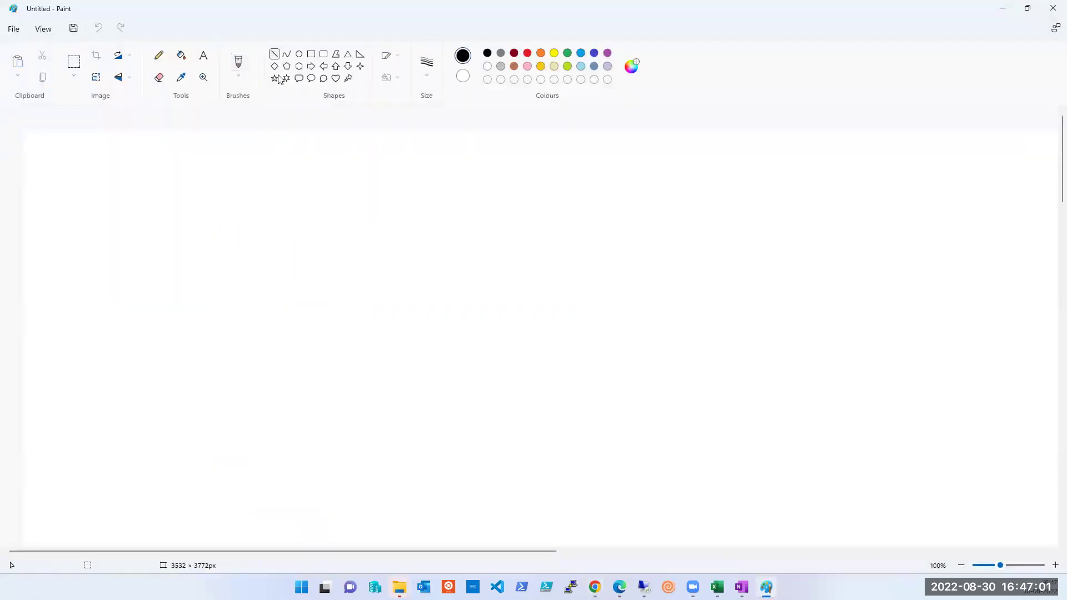
{"action": "left_click_drag", "start_coordinate": [303, 131], "coordinate": [609, 212]}
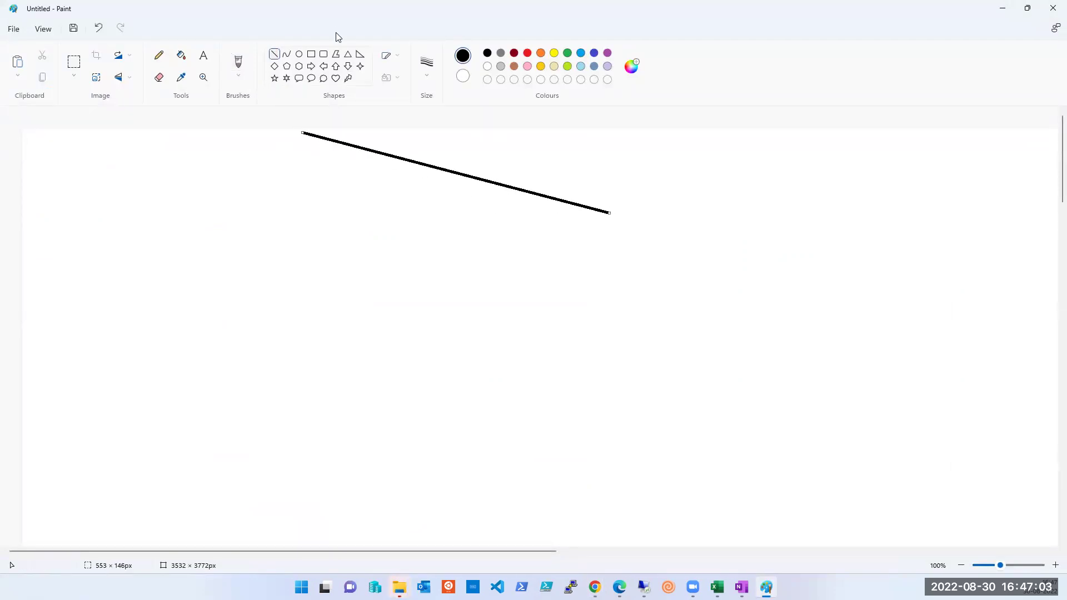
{"action": "key", "text": "ctrl+z"}
Draw a wide black rectangle, about 651 × 190 px, near the canvas's upper edge and label it "kumail-pay" inside
{"action": "left_click", "coordinate": [311, 55]}
{"action": "left_click_drag", "start_coordinate": [293, 145], "coordinate": [656, 250]}
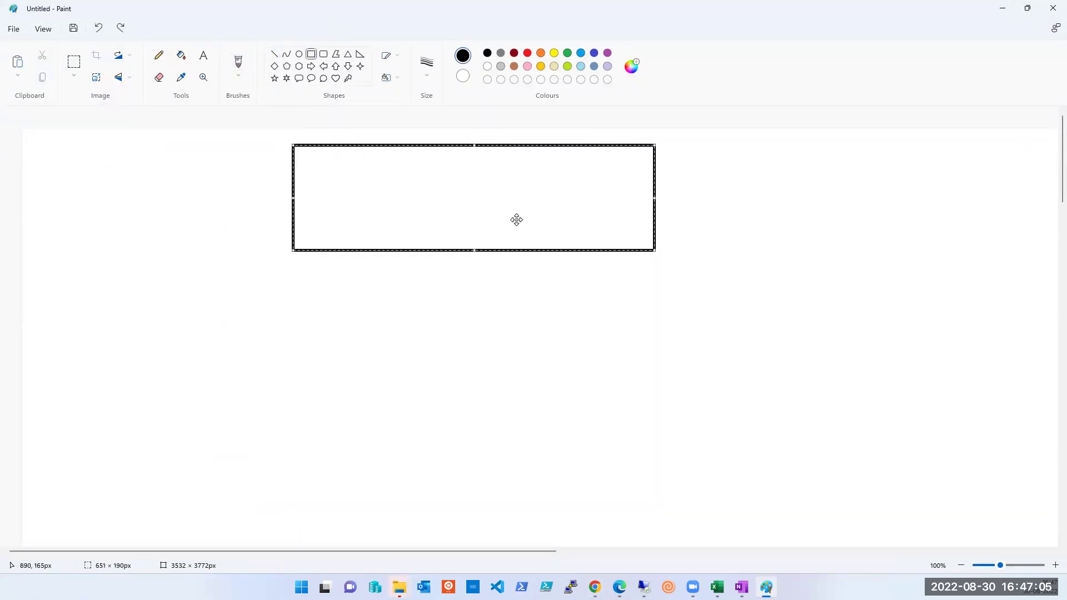
{"action": "left_click", "coordinate": [157, 62]}
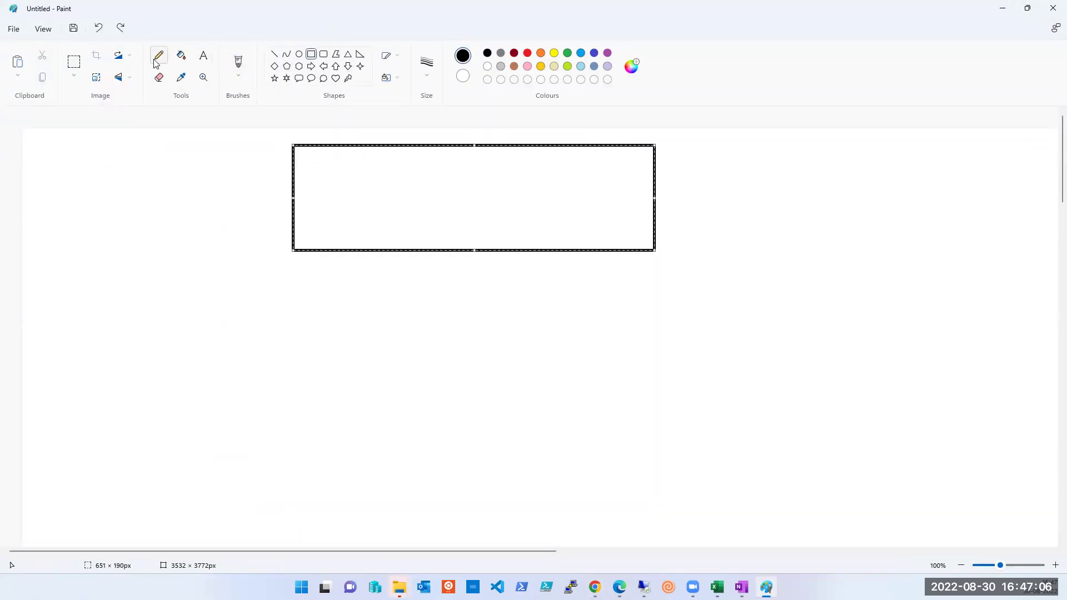
{"action": "left_click", "coordinate": [203, 55]}
{"action": "left_click", "coordinate": [410, 241]}
{"action": "left_click_drag", "start_coordinate": [379, 182], "coordinate": [554, 247]}
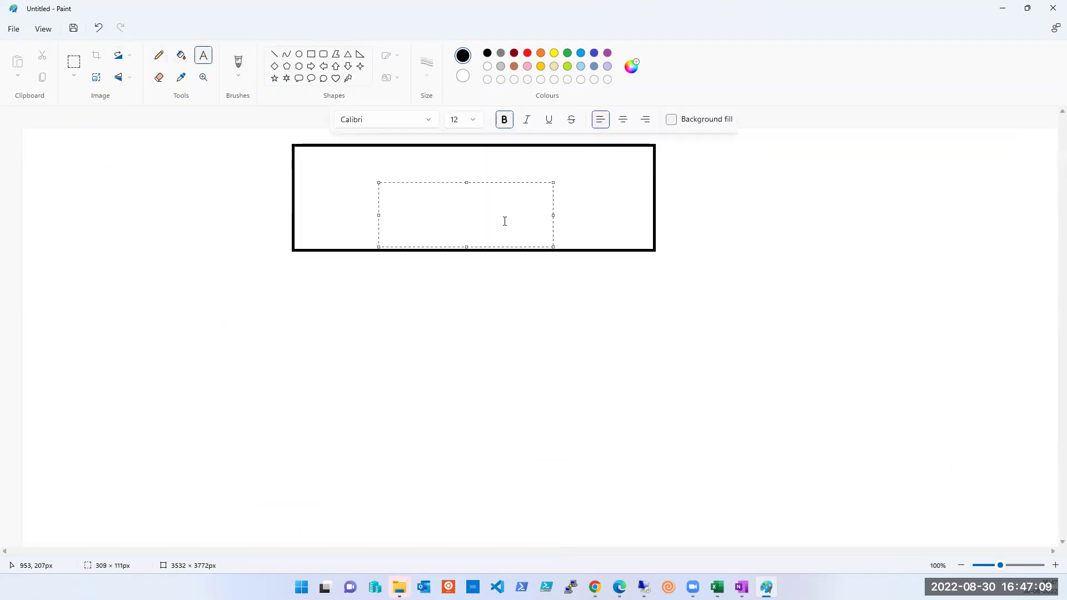
{"action": "type", "text": "kumail-pay"}
{"action": "left_click", "coordinate": [574, 326]}
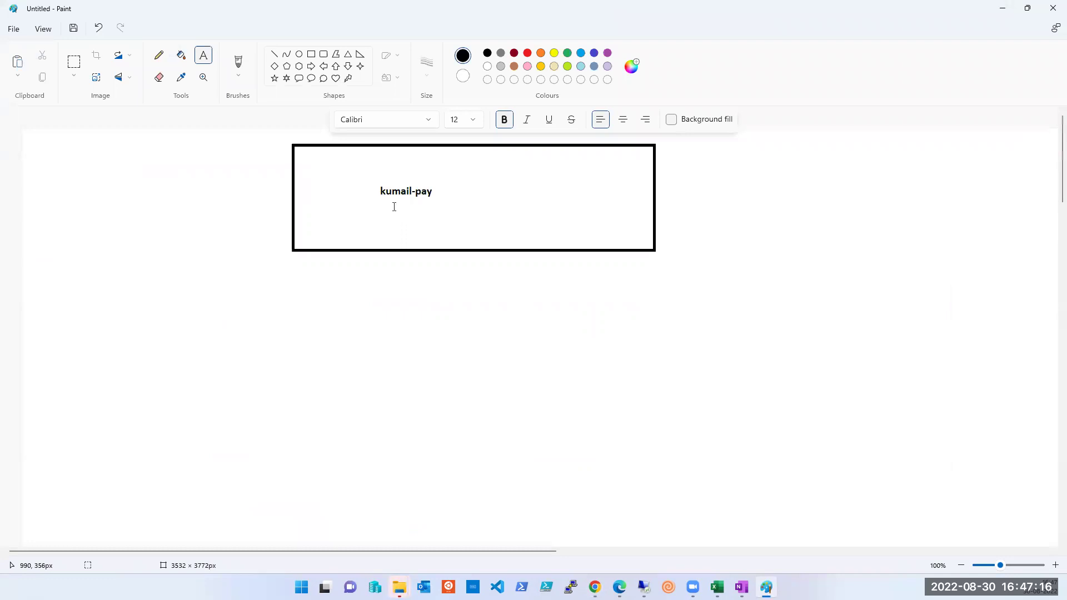
Draw two vertical black lines, about 496 px long, below the kumail-pay rectangle, one near each of its ends
{"action": "left_click", "coordinate": [274, 54]}
{"action": "mouse_move", "coordinate": [348, 267]}
{"action": "left_mouse_down"}
{"action": "mouse_move", "coordinate": [357, 505]}
{"action": "mouse_move", "coordinate": [345, 543]}
{"action": "left_mouse_up"}
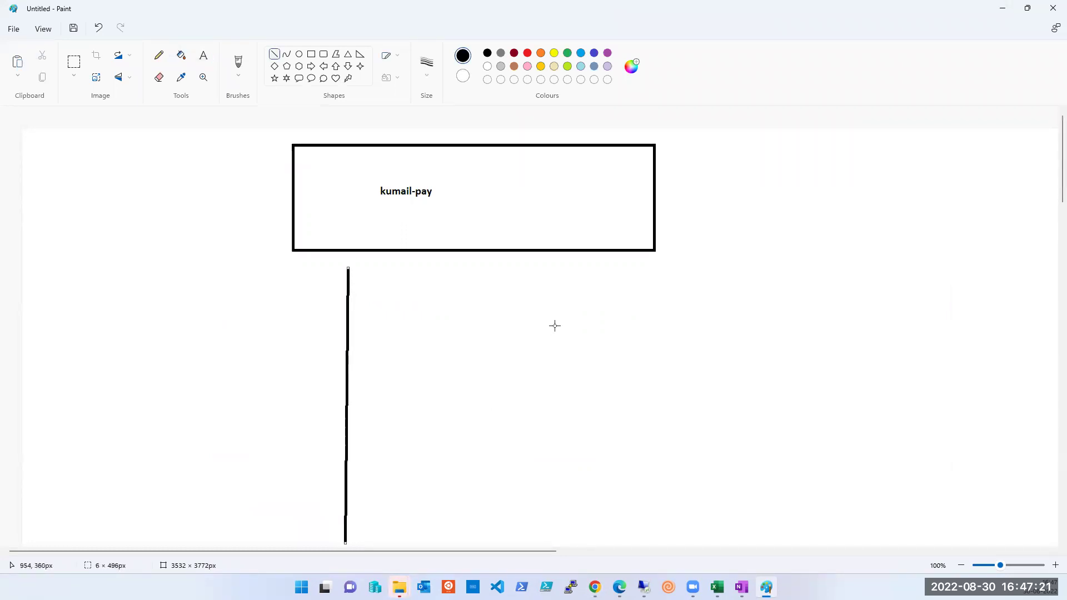
{"action": "left_click_drag", "start_coordinate": [625, 266], "coordinate": [627, 539]}
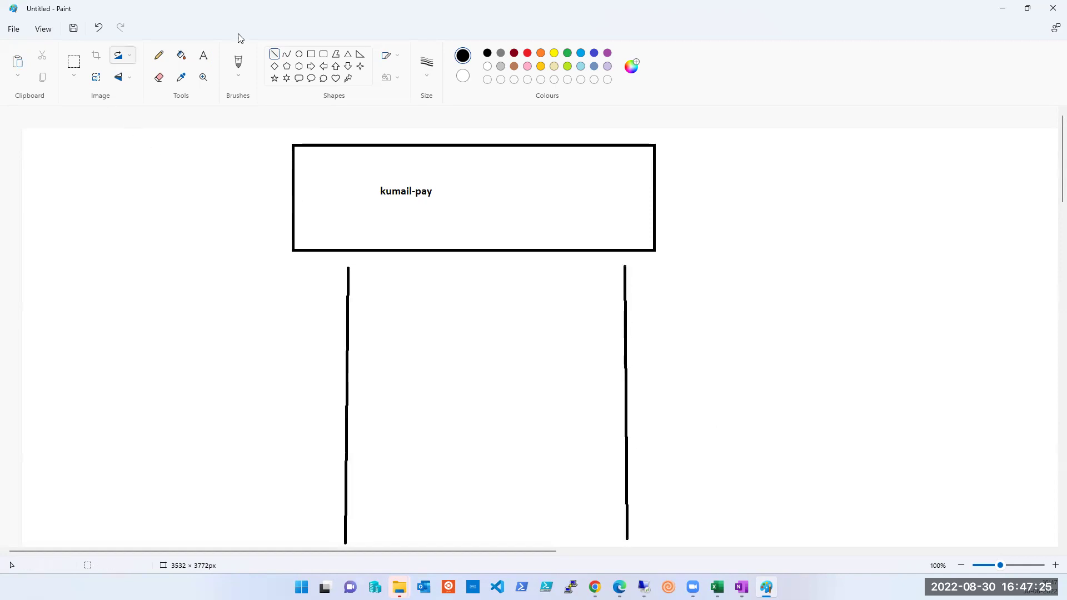
Draw small server rectangles of varying sizes: five left of the first vertical line, four between the lines and six right of the second
{"action": "left_click", "coordinate": [311, 53]}
{"action": "mouse_move", "coordinate": [48, 374]}
{"action": "left_mouse_down"}
{"action": "mouse_move", "coordinate": [88, 427]}
{"action": "mouse_move", "coordinate": [96, 467]}
{"action": "left_mouse_up"}
{"action": "left_click_drag", "start_coordinate": [123, 413], "coordinate": [154, 444]}
{"action": "left_click_drag", "start_coordinate": [178, 394], "coordinate": [228, 442]}
{"action": "left_click_drag", "start_coordinate": [262, 398], "coordinate": [297, 440]}
{"action": "left_click_drag", "start_coordinate": [412, 410], "coordinate": [453, 461]}
{"action": "left_click_drag", "start_coordinate": [469, 414], "coordinate": [486, 444]}
{"action": "left_click_drag", "start_coordinate": [503, 388], "coordinate": [525, 413]}
{"action": "left_click_drag", "start_coordinate": [549, 370], "coordinate": [561, 385]}
{"action": "left_click_drag", "start_coordinate": [678, 360], "coordinate": [740, 416]}
{"action": "left_click_drag", "start_coordinate": [763, 376], "coordinate": [827, 431]}
{"action": "left_click_drag", "start_coordinate": [853, 389], "coordinate": [895, 430]}
{"action": "left_click_drag", "start_coordinate": [720, 478], "coordinate": [744, 499]}
{"action": "left_click_drag", "start_coordinate": [792, 469], "coordinate": [811, 483]}
{"action": "left_click_drag", "start_coordinate": [875, 466], "coordinate": [903, 503]}
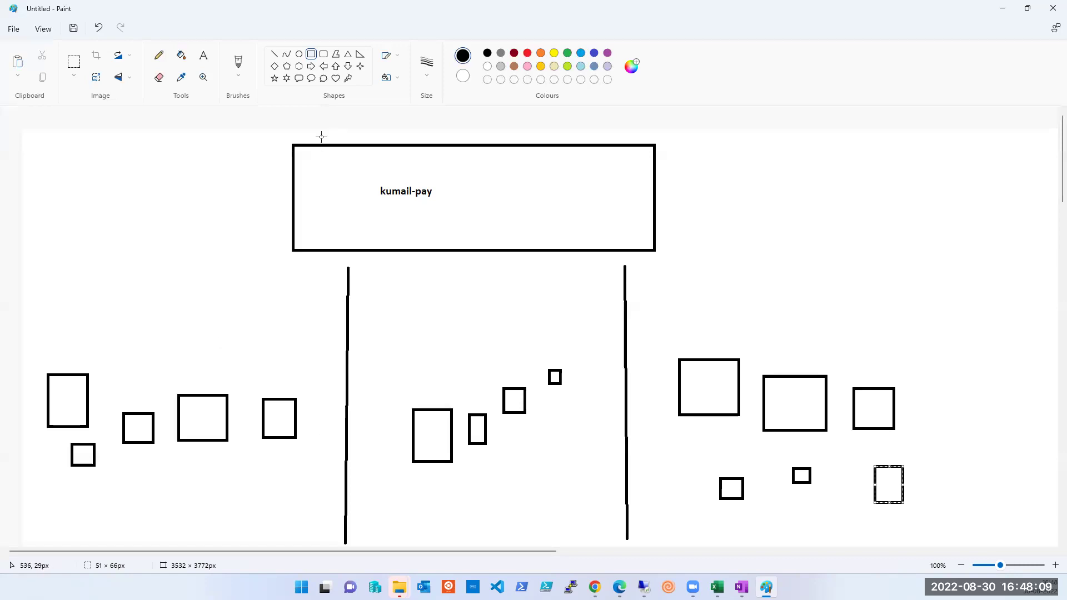
Brush black connector lines: two across all three sections, one down to the leftmost server, and others linking servers in neighbouring sections
{"action": "left_click", "coordinate": [238, 63]}
{"action": "left_click_drag", "start_coordinate": [334, 303], "coordinate": [656, 371]}
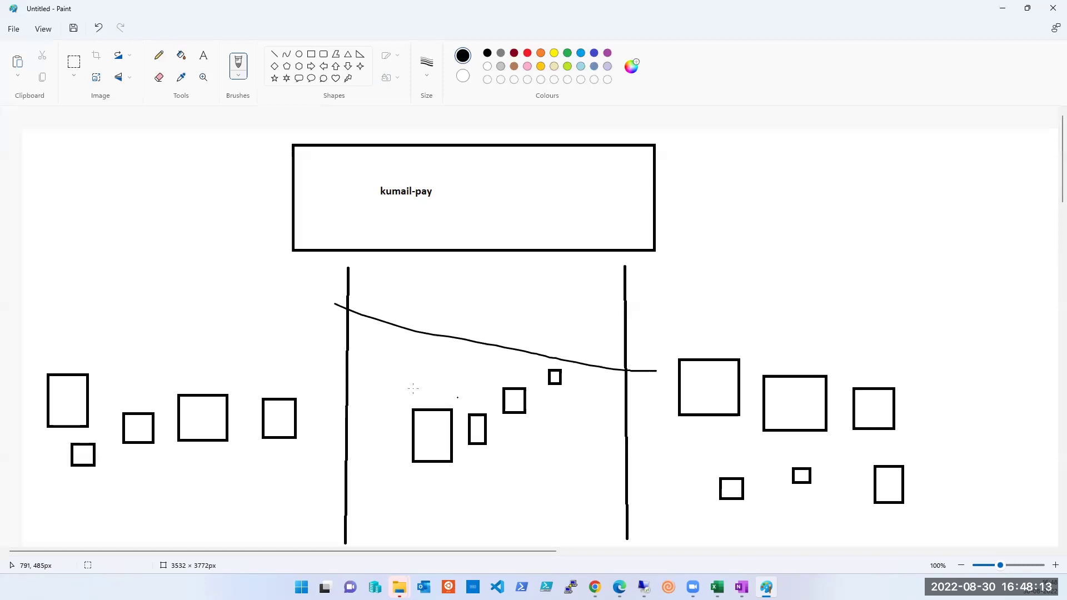
{"action": "mouse_move", "coordinate": [308, 327]}
{"action": "left_mouse_down"}
{"action": "mouse_move", "coordinate": [507, 403]}
{"action": "mouse_move", "coordinate": [703, 425]}
{"action": "left_mouse_up"}
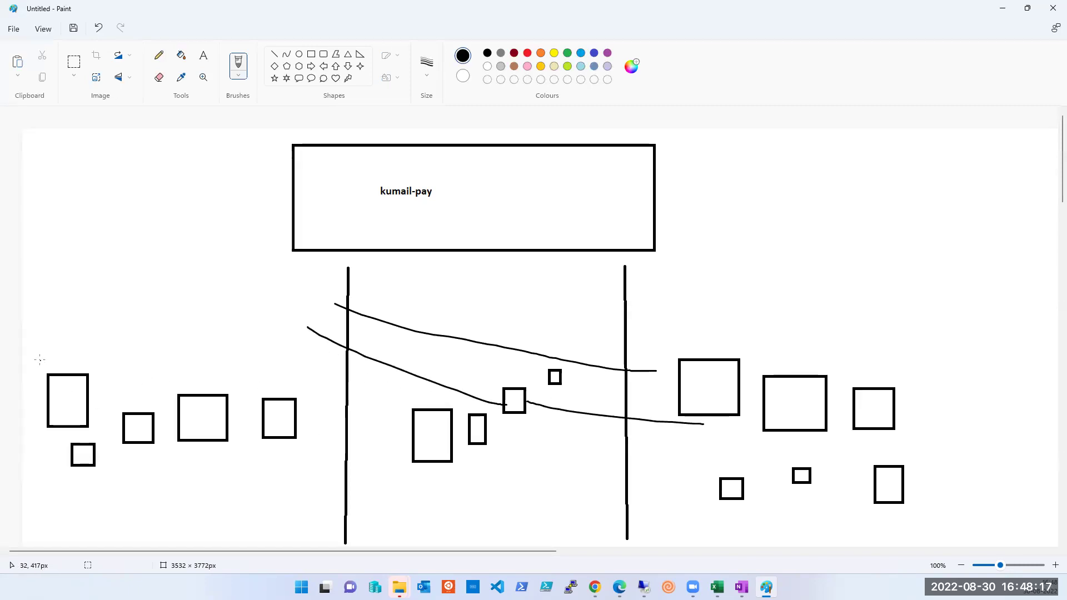
{"action": "left_click_drag", "start_coordinate": [48, 272], "coordinate": [50, 291]}
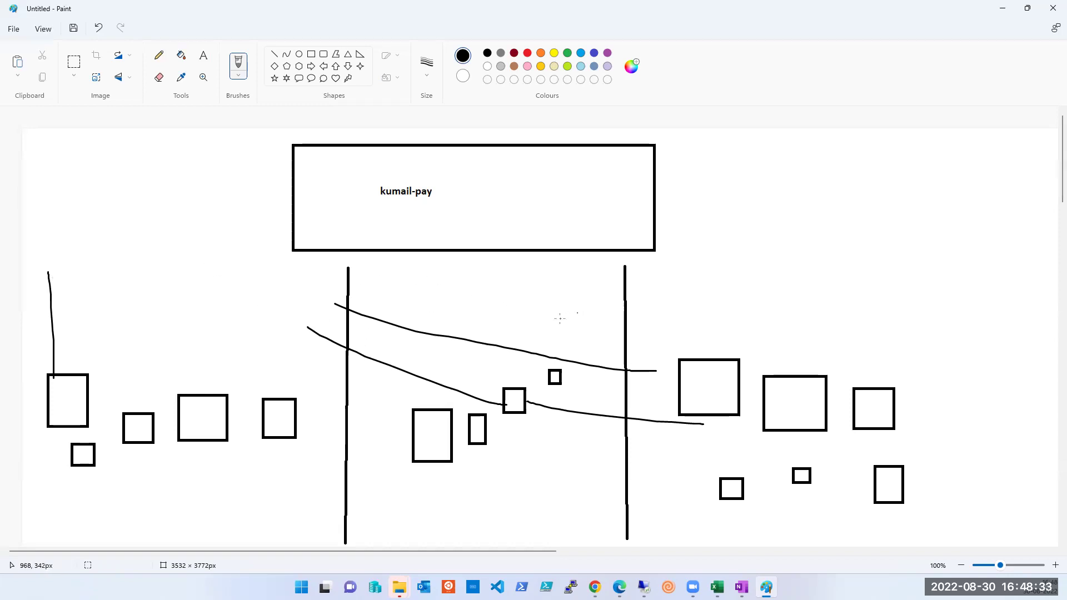
{"action": "left_click_drag", "start_coordinate": [560, 319], "coordinate": [691, 362]}
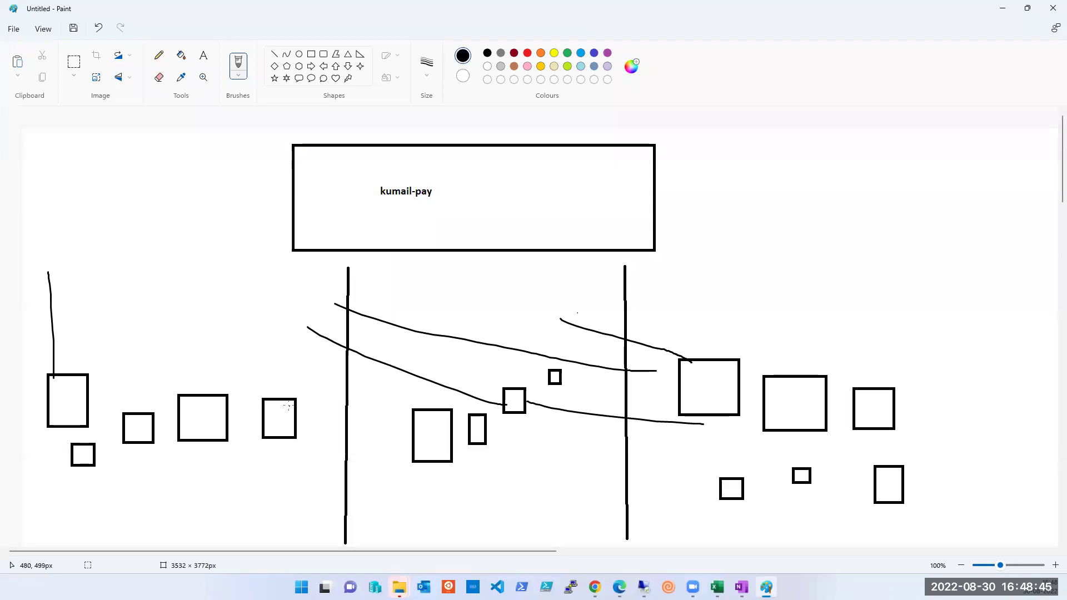
{"action": "left_click_drag", "start_coordinate": [290, 407], "coordinate": [425, 427]}
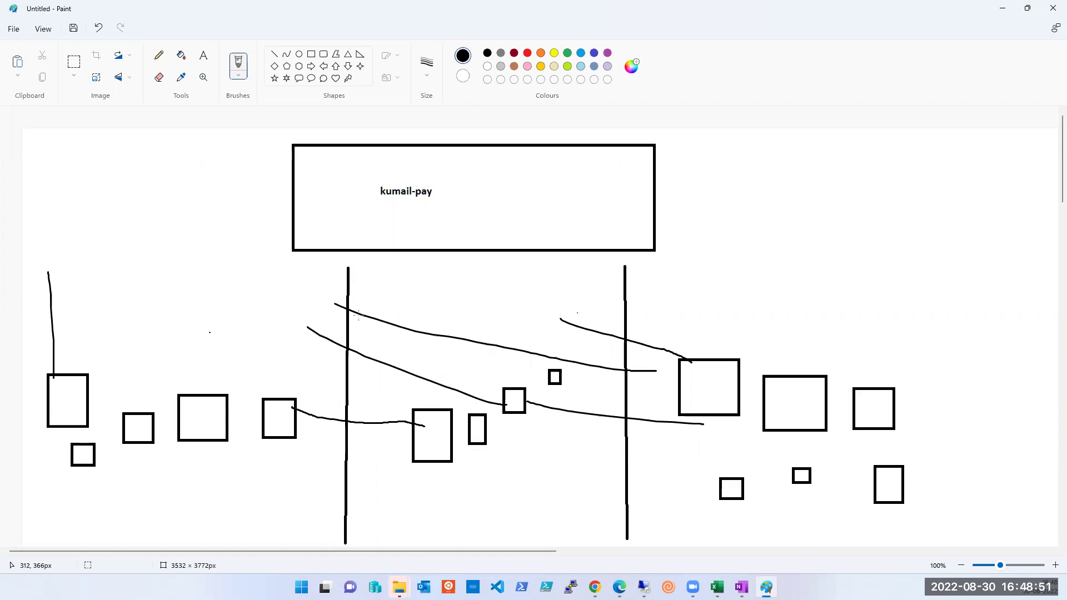
Return to the Azure portal and start a new recovery plan in the Site-recovery-vault-westus vault
{"action": "left_click", "coordinate": [999, 14]}
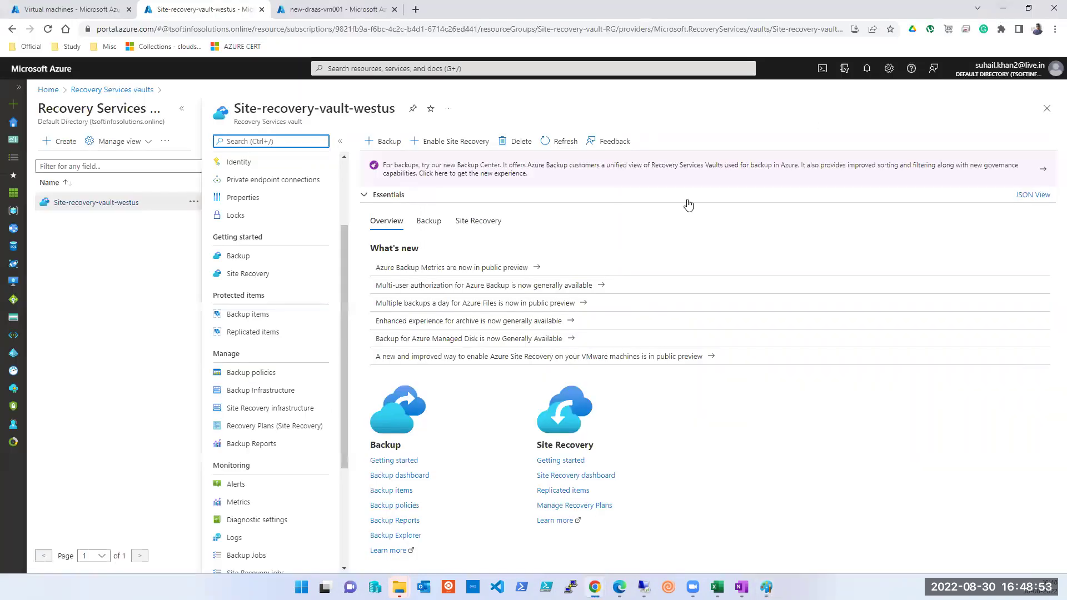
{"action": "left_click", "coordinate": [272, 433]}
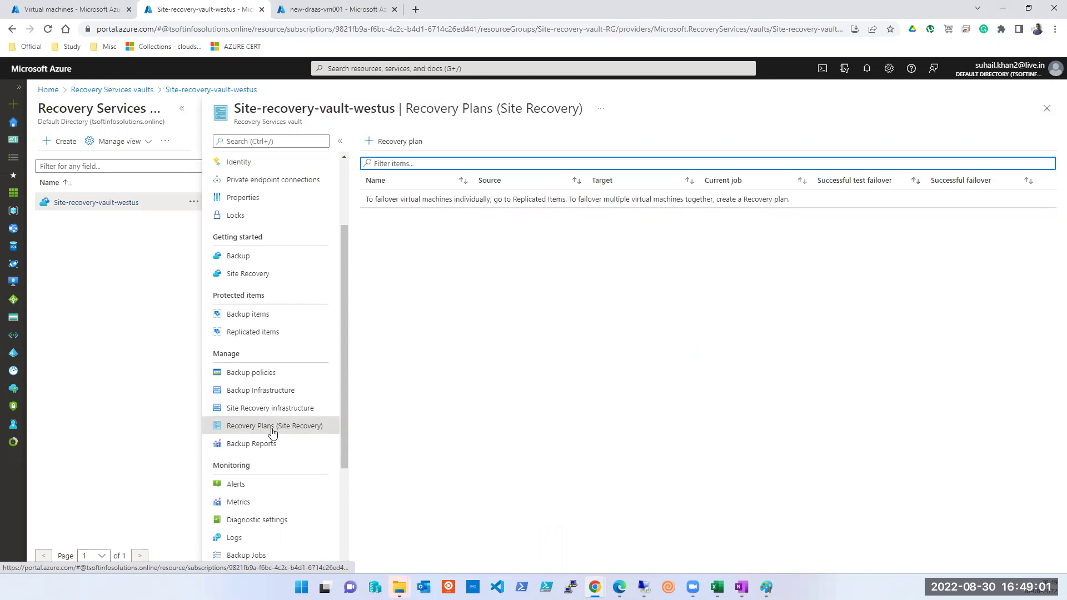
{"action": "left_click", "coordinate": [393, 144]}
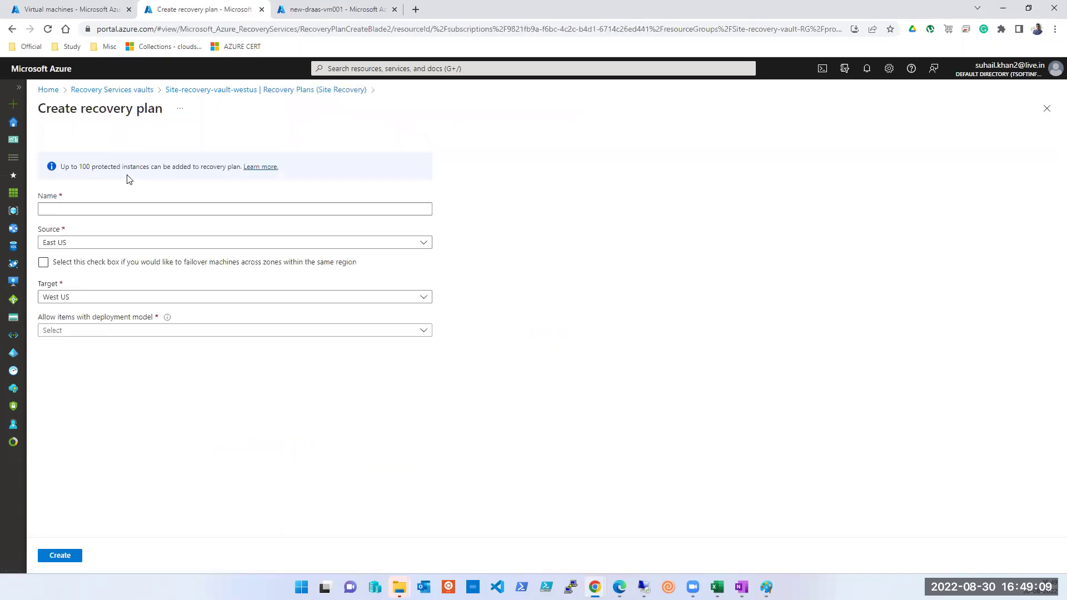
Try to name the recovery plan "Fron End Server"
{"action": "left_click", "coordinate": [140, 210]}
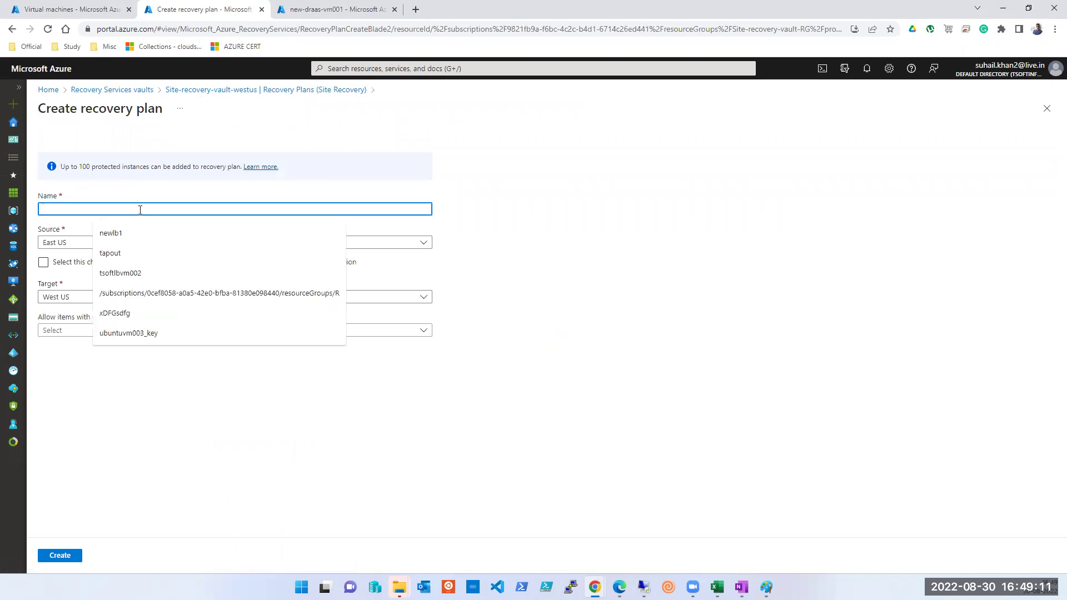
{"action": "type", "text": "Prod"}
{"action": "key", "text": "BackSpace"}
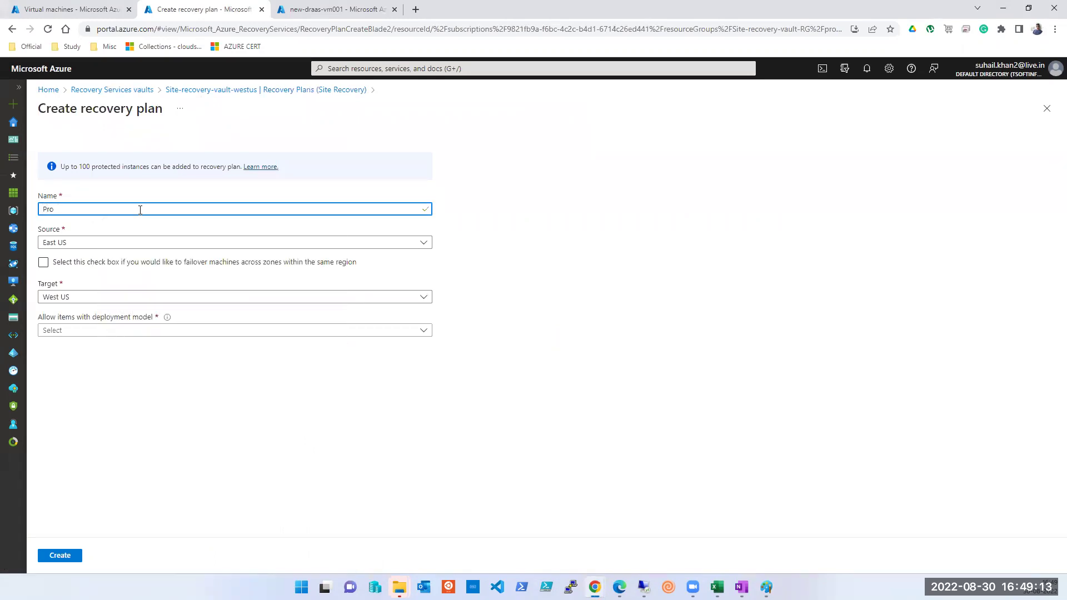
{"action": "type", "text": "Fron En"}
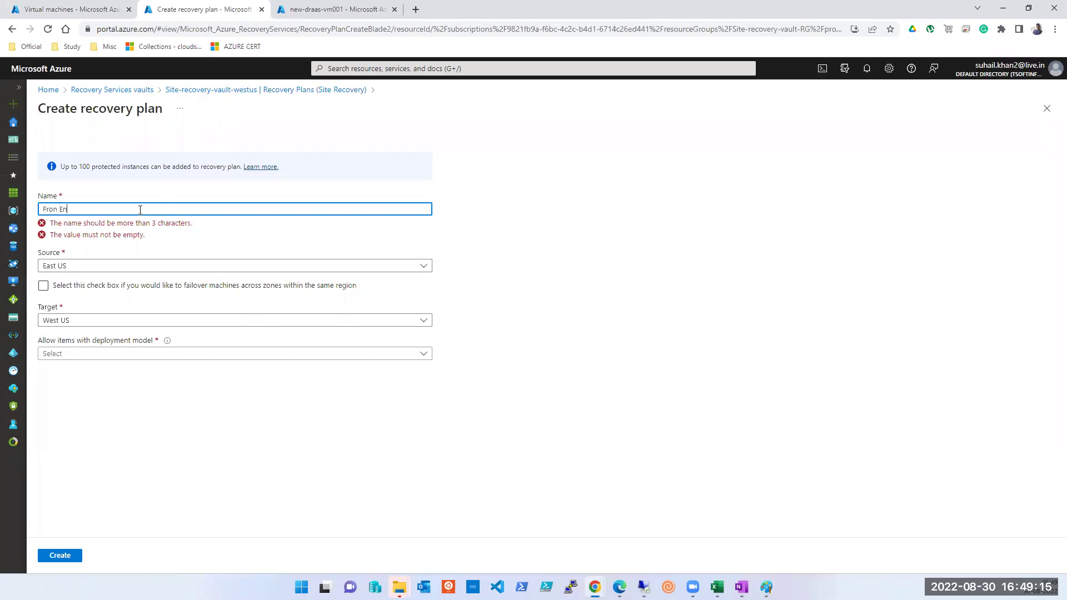
{"action": "type", "text": "d Server"}
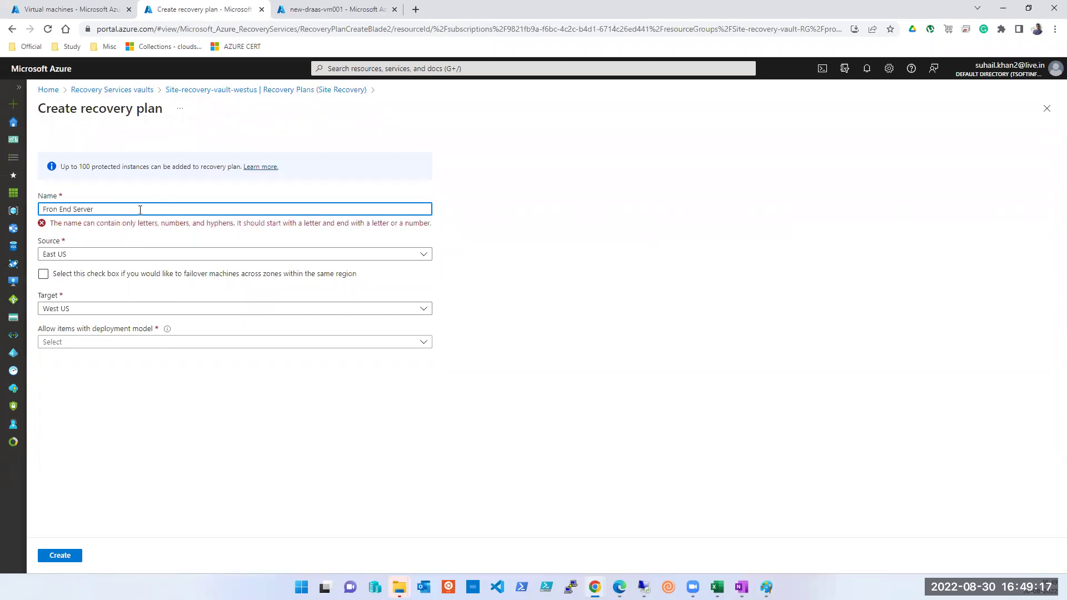
Try rewriting the recovery plan's name in lowercase without spaces as "fronendservers"
{"action": "key", "text": "Left"}
{"action": "key", "text": "Left"}
{"action": "key", "text": "Left"}
{"action": "key", "text": "Left"}
{"action": "key", "text": "Left"}
{"action": "key", "text": "Left"}
{"action": "key", "text": "BackSpace"}
{"action": "key", "text": "Left"}
{"action": "key", "text": "Left"}
{"action": "key", "text": "Left"}
{"action": "key", "text": "BackSpace"}
{"action": "key", "text": "Delete"}
{"action": "type", "text": "f"}
{"action": "key", "text": "Right"}
{"action": "key", "text": "Delete"}
{"action": "type", "text": "e"}
{"action": "key", "text": "Left"}
{"action": "key", "text": "Left"}
{"action": "key", "text": "Left"}
{"action": "key", "text": "Delete"}
{"action": "type", "text": "s"}
{"action": "key", "text": "End"}
{"action": "type", "text": "s"}
{"action": "key", "text": "Tab"}
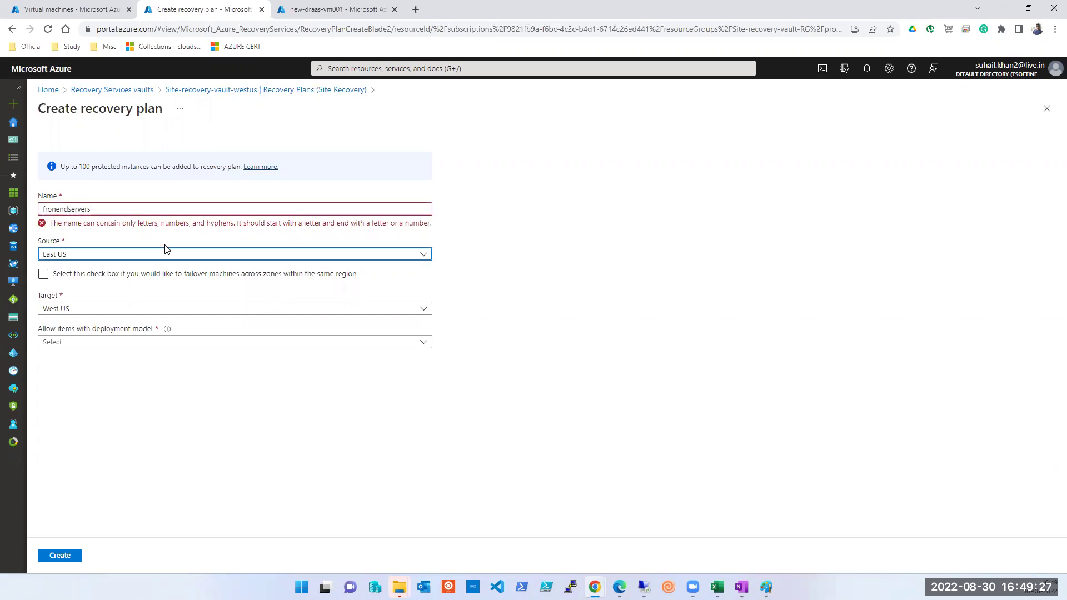
Replace the recovery plan's name with "feserver"
{"action": "left_click", "coordinate": [391, 213]}
{"action": "key", "text": "Home"}
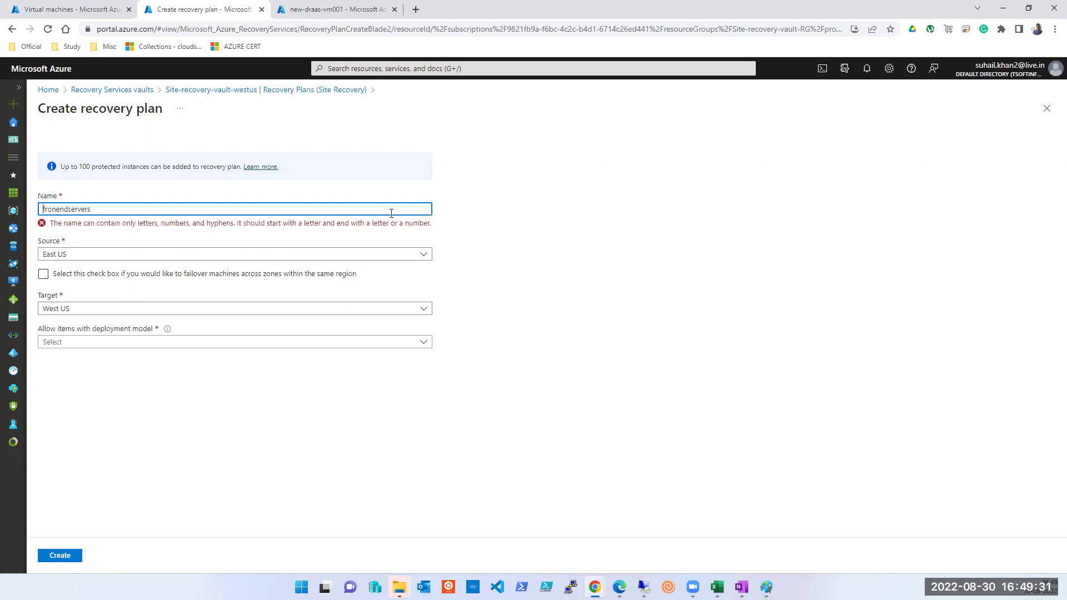
{"action": "key", "text": "End"}
{"action": "key", "text": "ctrl+a"}
{"action": "type", "text": "fe"}
{"action": "key", "text": "Tab"}
{"action": "key", "text": "shift+Tab"}
{"action": "key", "text": "BackSpace"}
{"action": "type", "text": "feserver"}
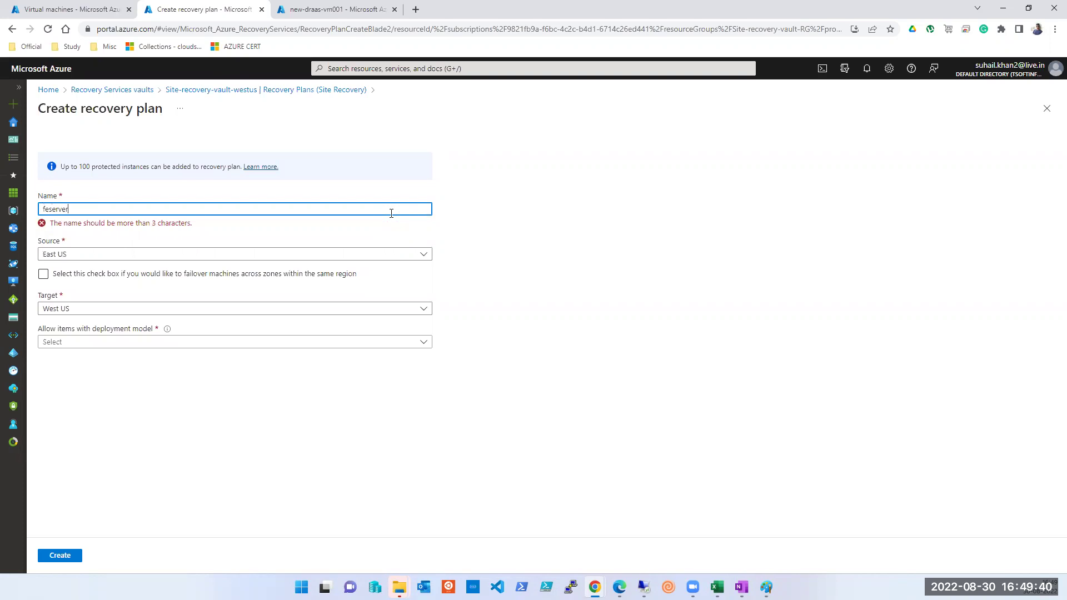
{"action": "key", "text": "Tab"}
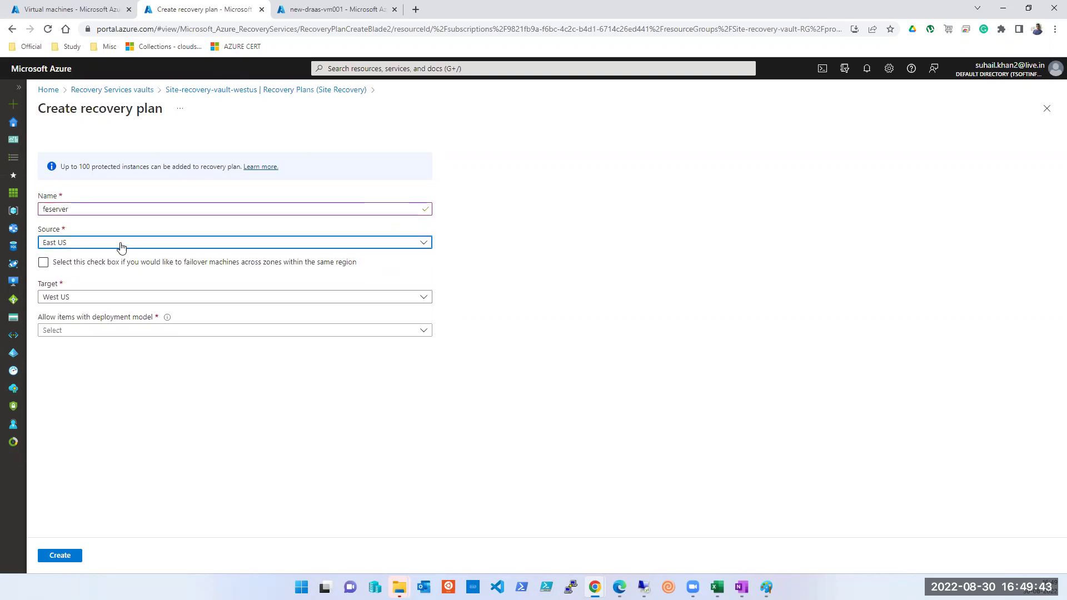
Review the source and target regions offered for the recovery plan
{"action": "left_click", "coordinate": [97, 245]}
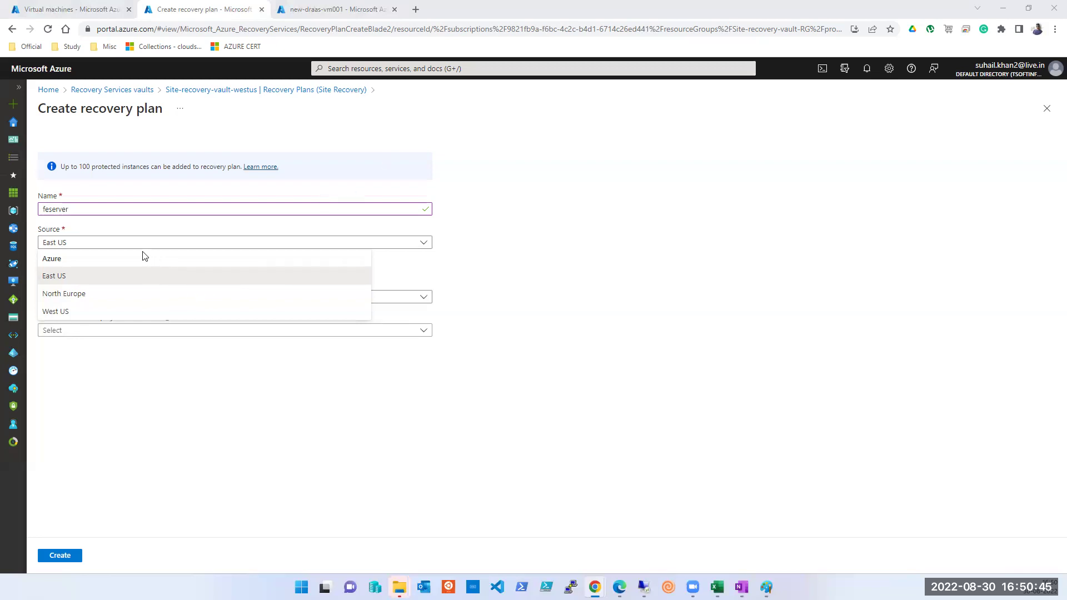
{"action": "left_click", "coordinate": [656, 286]}
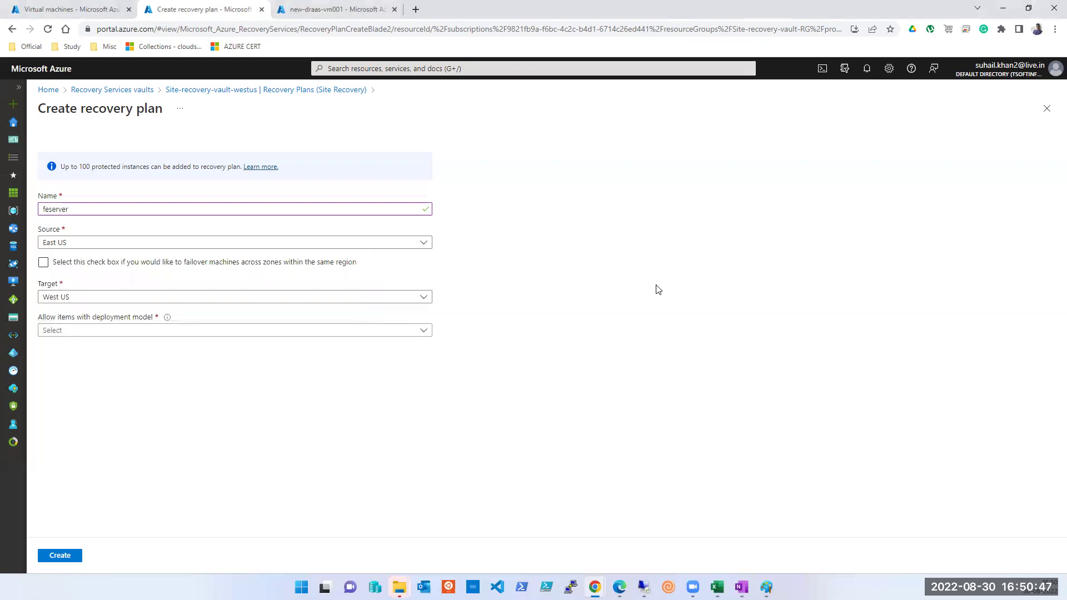
{"action": "left_click", "coordinate": [66, 244]}
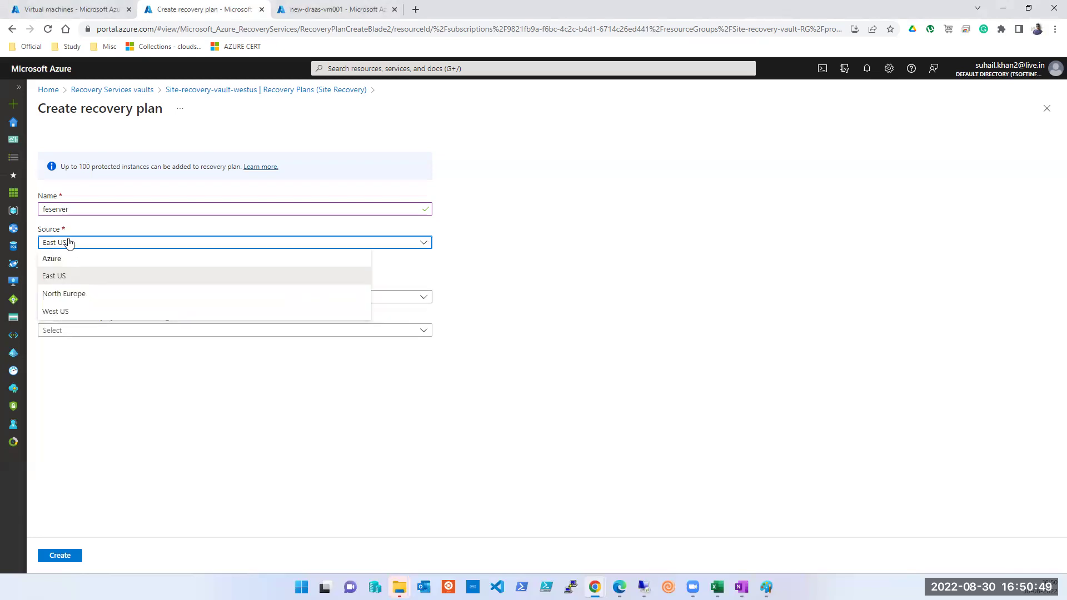
{"action": "left_click", "coordinate": [650, 286]}
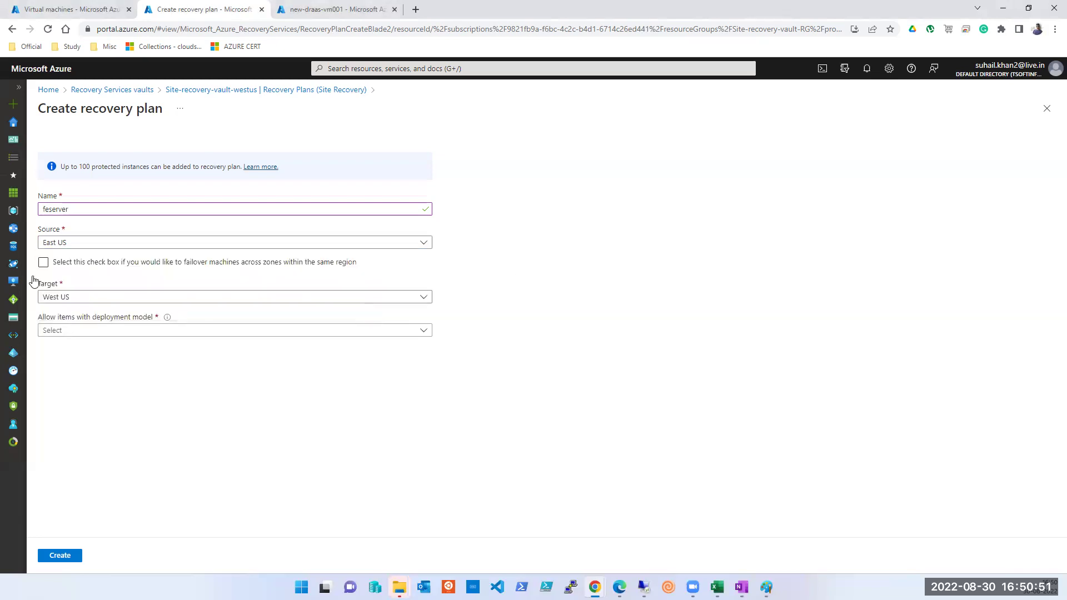
{"action": "left_click", "coordinate": [81, 250]}
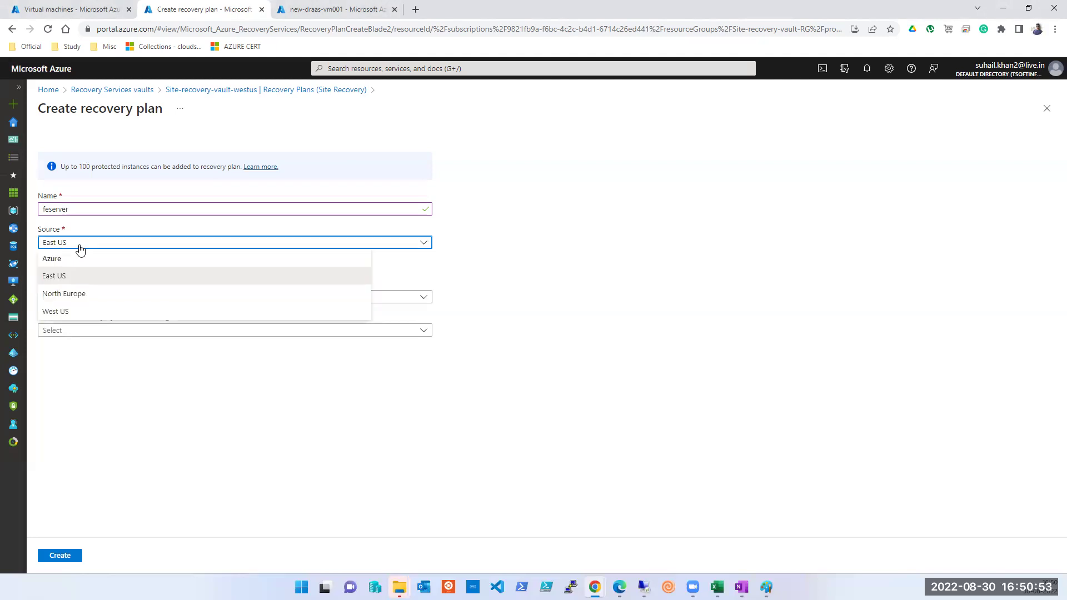
{"action": "left_click", "coordinate": [80, 251]}
{"action": "left_click", "coordinate": [93, 302]}
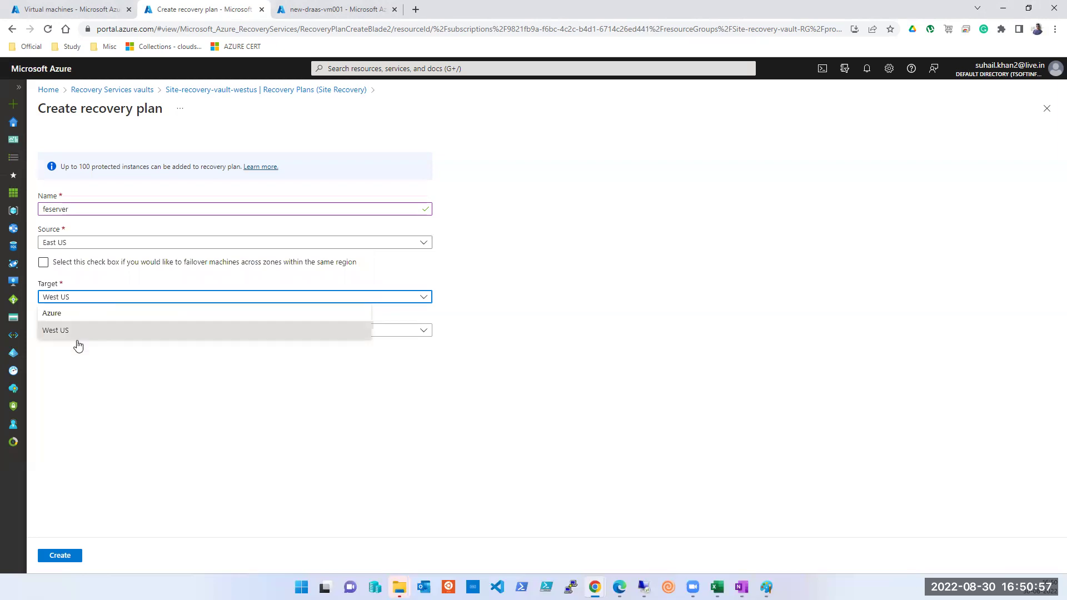
{"action": "left_click", "coordinate": [48, 269]}
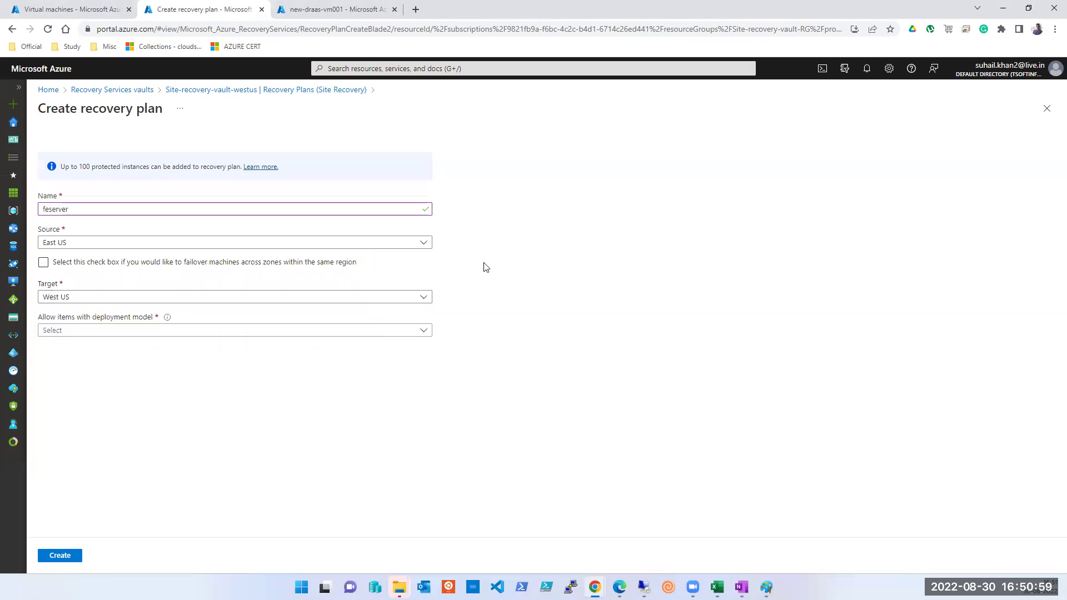
Allow items with the Resource Manager deployment model in the recovery plan
{"action": "left_click", "coordinate": [67, 332]}
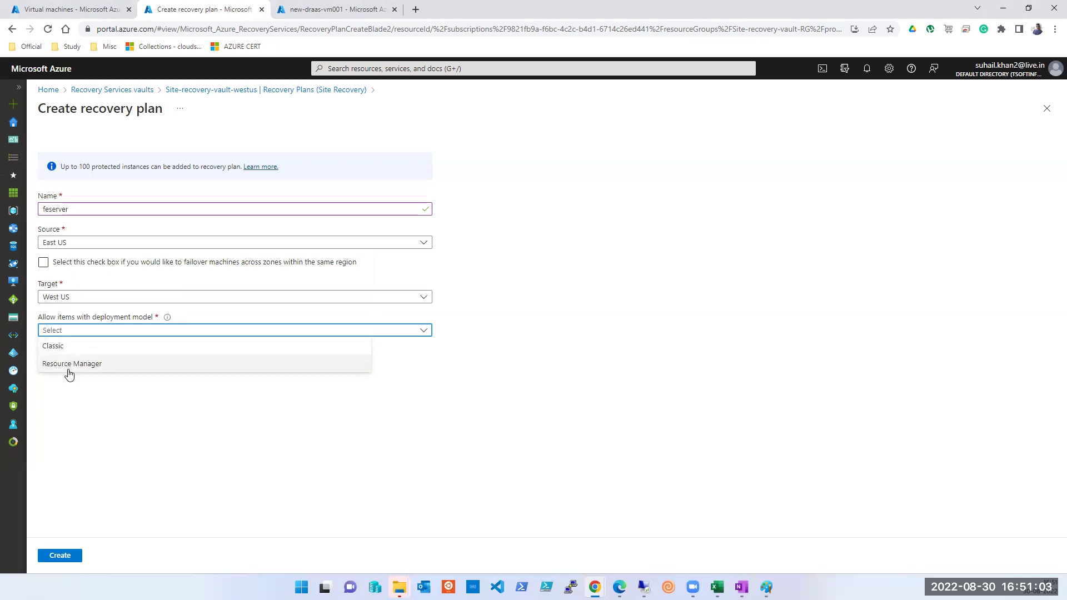
{"action": "left_click", "coordinate": [72, 365]}
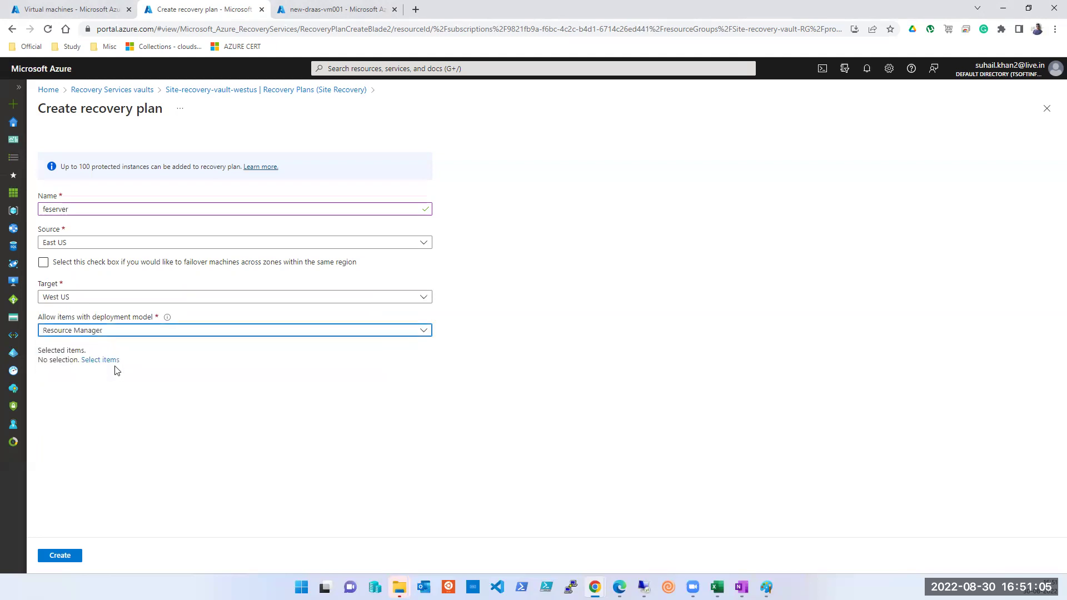
Create the feserver recovery plan with tsoft-vm001 as its protected item and show the actions available for the plan
{"action": "left_click", "coordinate": [96, 361]}
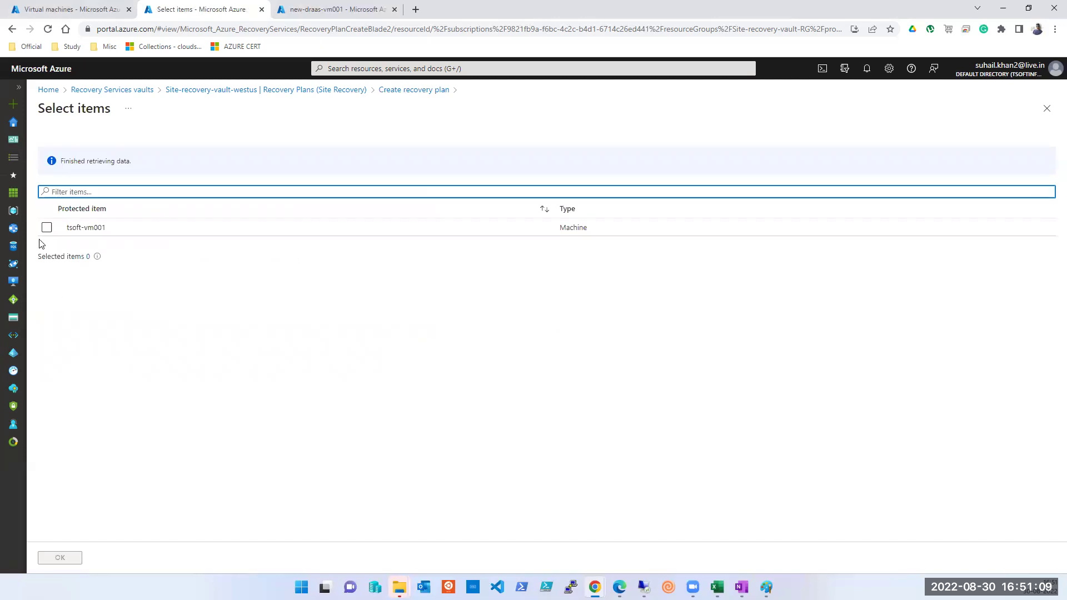
{"action": "left_click", "coordinate": [46, 229]}
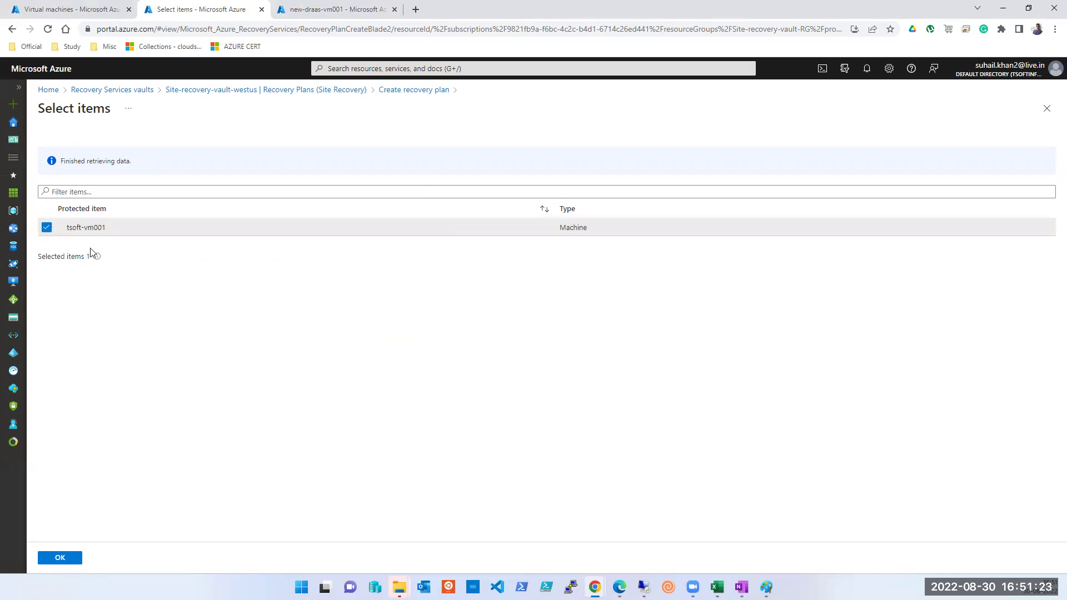
{"action": "mouse_move", "coordinate": [99, 259]}
{"action": "left_click", "coordinate": [61, 558]}
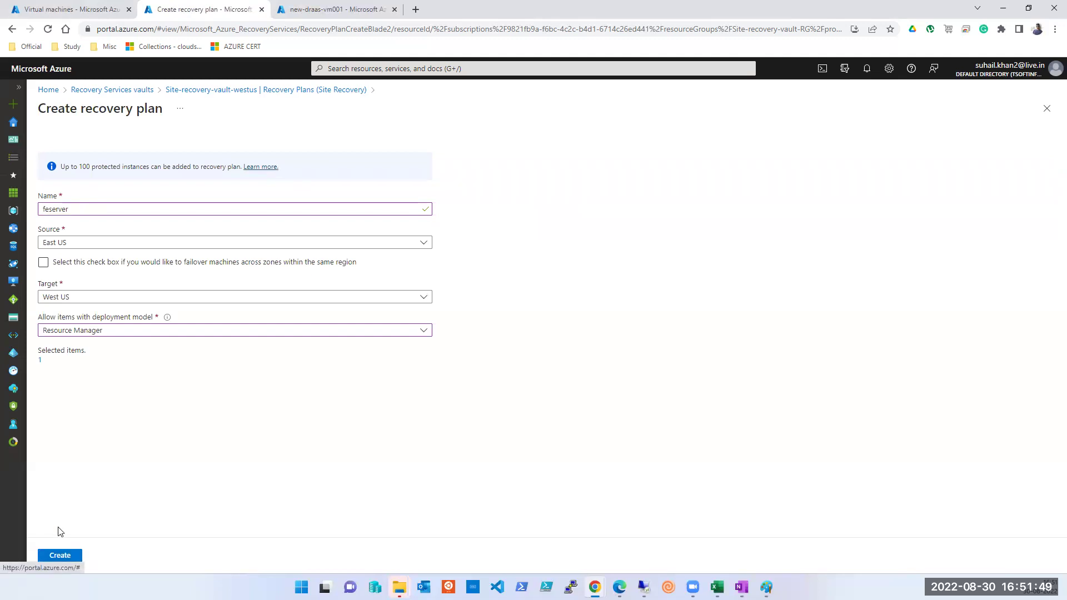
{"action": "left_click", "coordinate": [65, 556]}
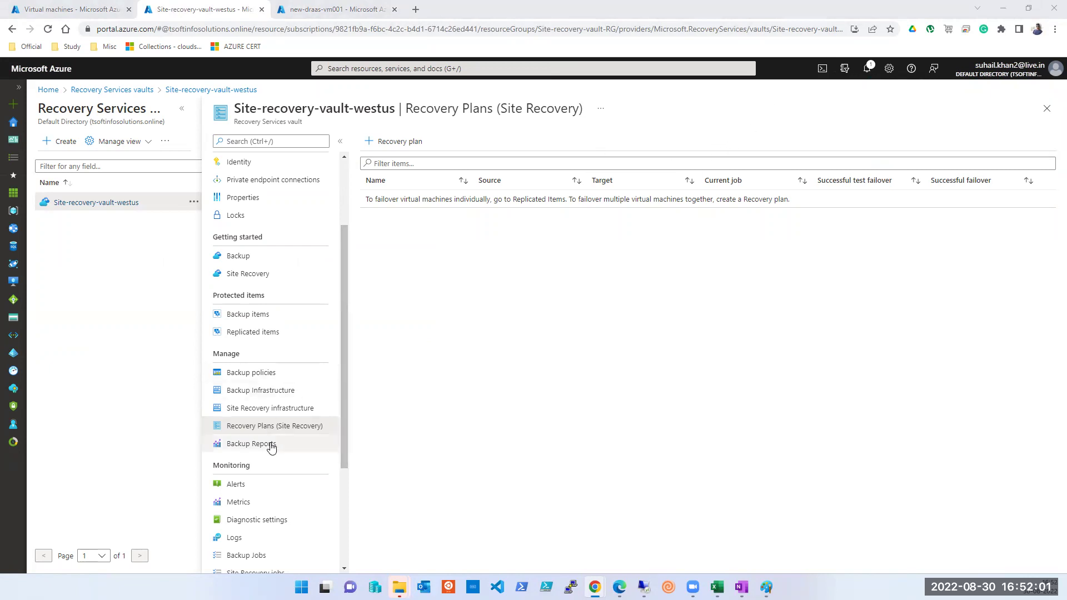
{"action": "scroll", "coordinate": [274, 413], "scroll_direction": "down", "scroll_amount": 2}
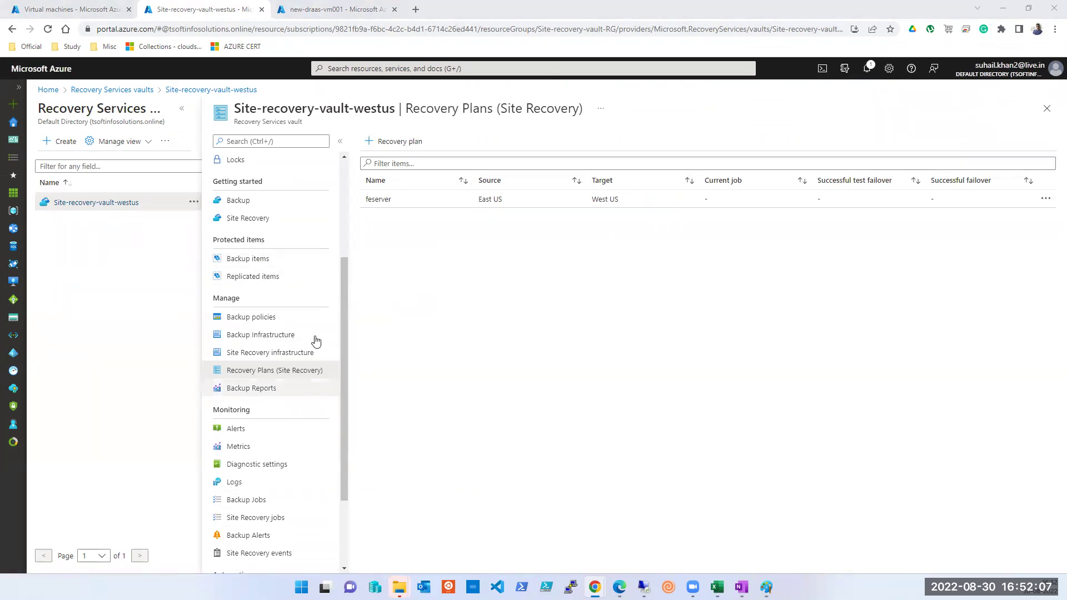
{"action": "left_click", "coordinate": [1048, 201]}
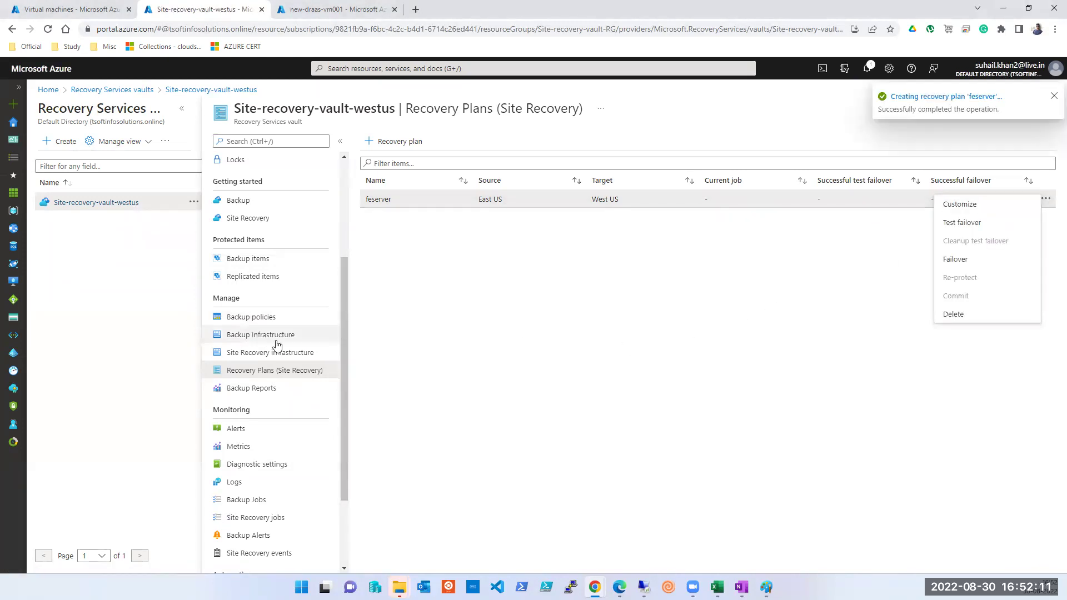
Open the details of the replicated item tsoft-vm001 from the vault's Site Recovery overview
{"action": "scroll", "coordinate": [277, 345], "scroll_direction": "up", "scroll_amount": 3}
{"action": "left_click", "coordinate": [242, 161]}
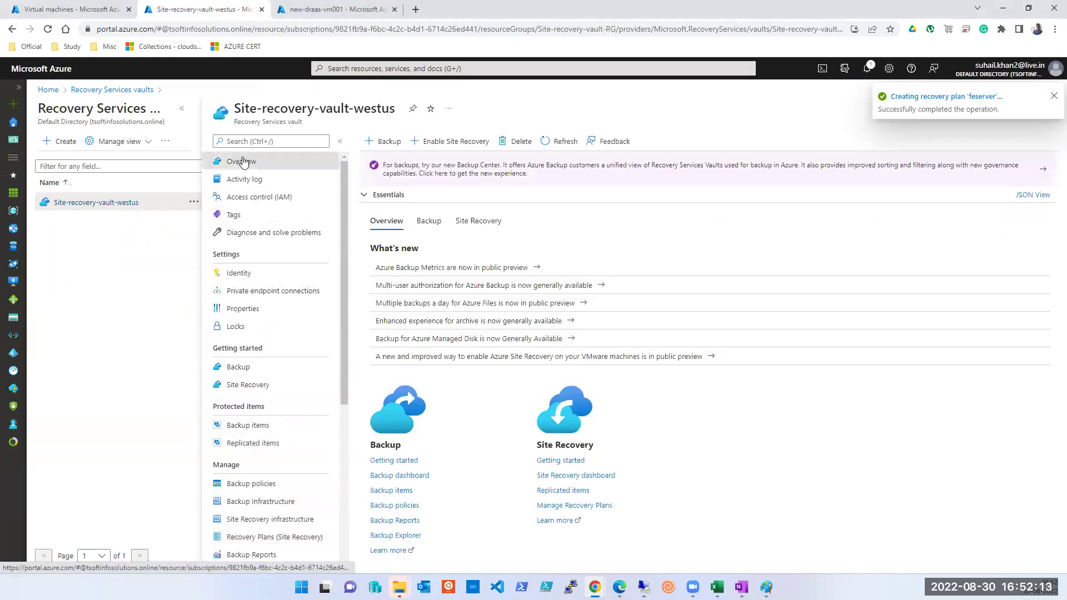
{"action": "left_click", "coordinate": [496, 222]}
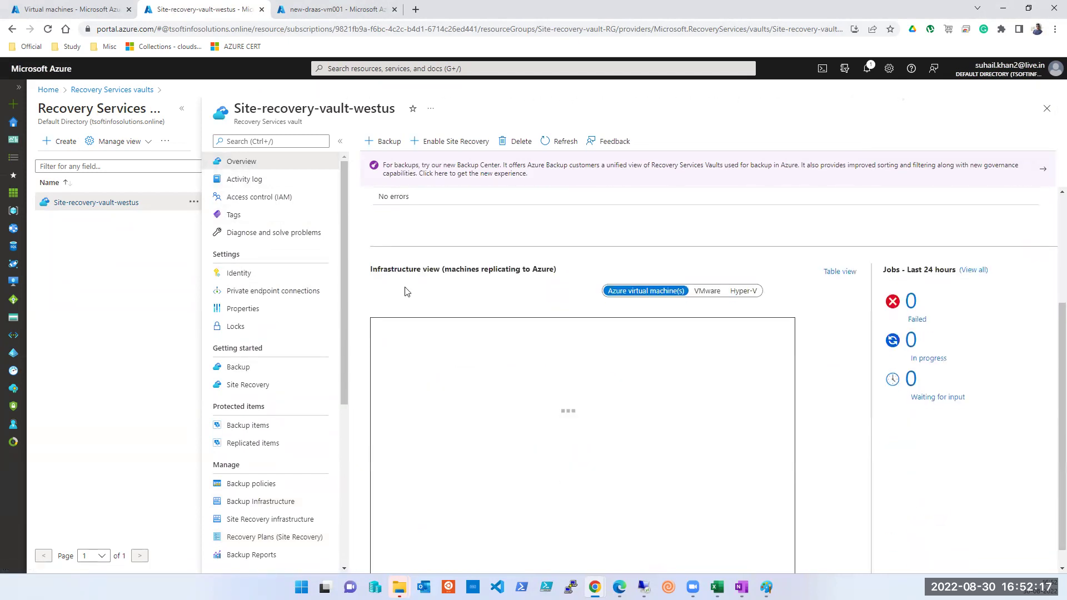
{"action": "left_click", "coordinate": [410, 298]}
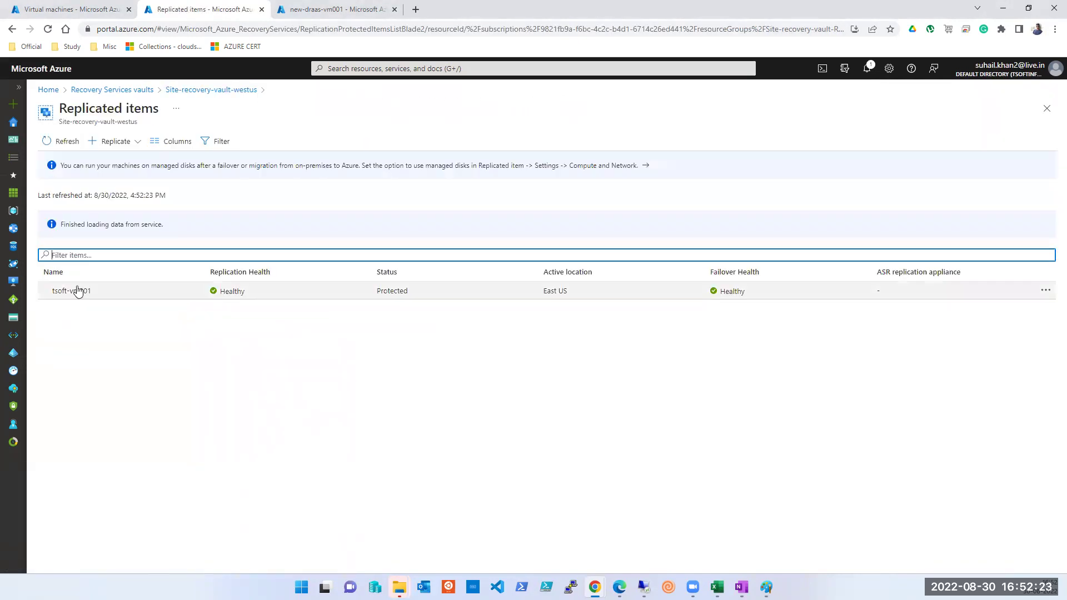
{"action": "left_click", "coordinate": [78, 291]}
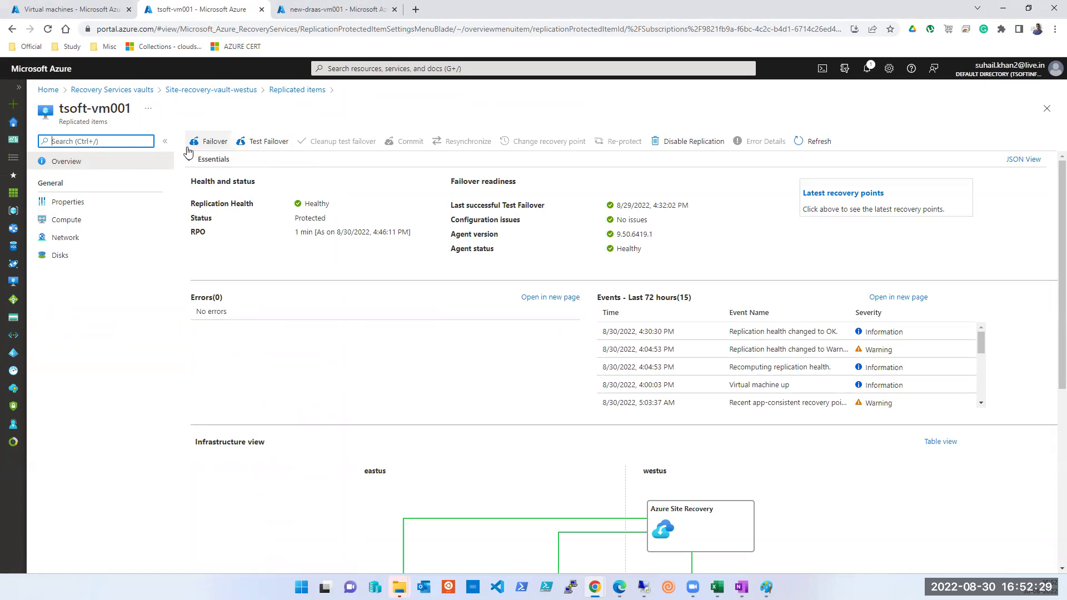
Return to the recovery plans of Site-recovery-vault-westus and show the actions available for feserver
{"action": "left_click", "coordinate": [91, 90]}
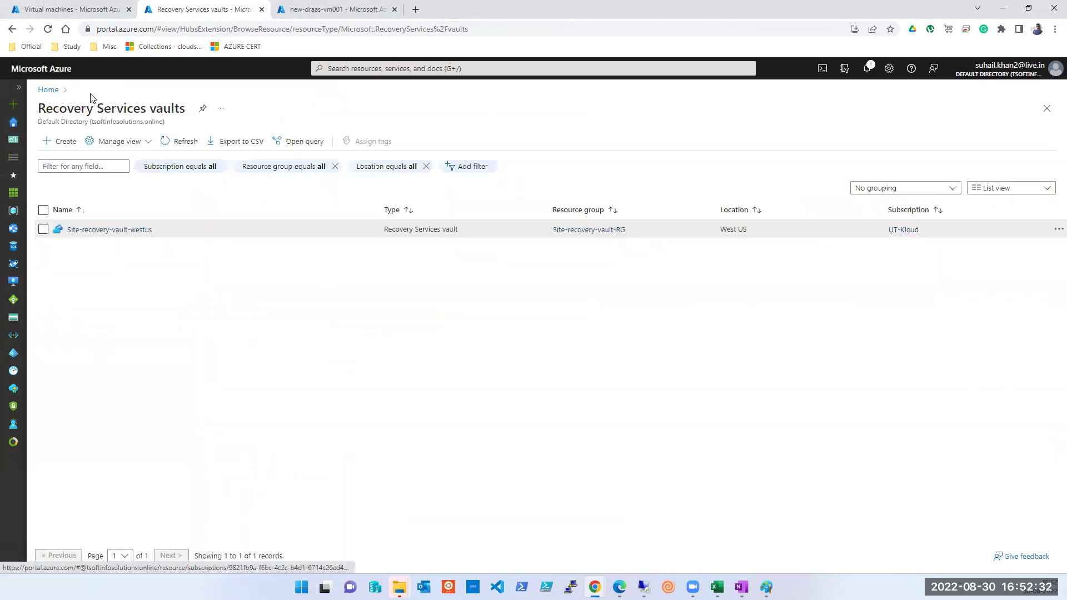
{"action": "left_click", "coordinate": [118, 229]}
{"action": "scroll", "coordinate": [271, 426], "scroll_direction": "down", "scroll_amount": 3}
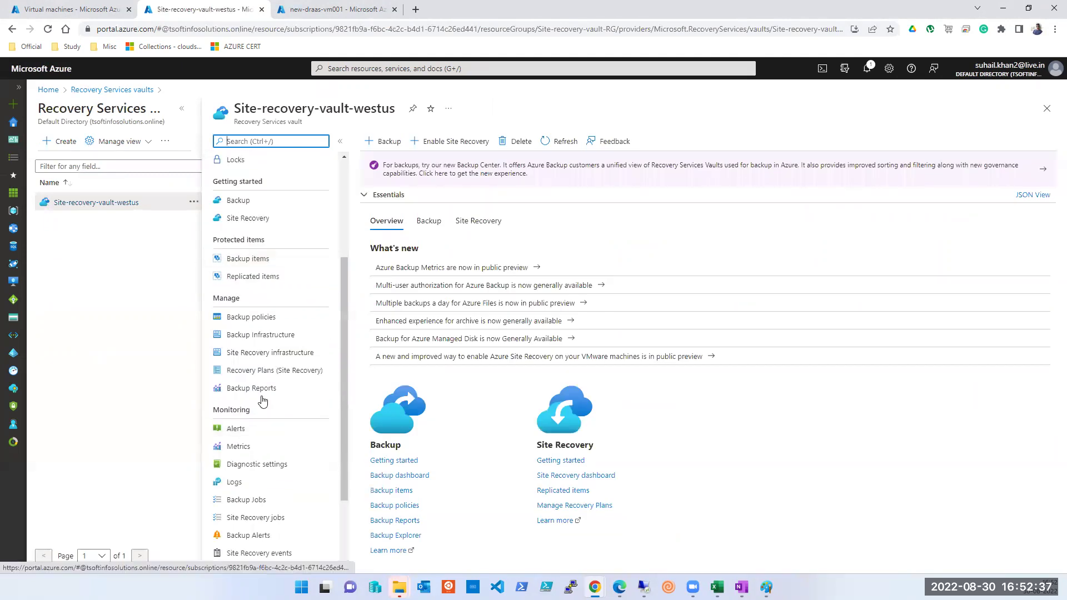
{"action": "left_click", "coordinate": [264, 373]}
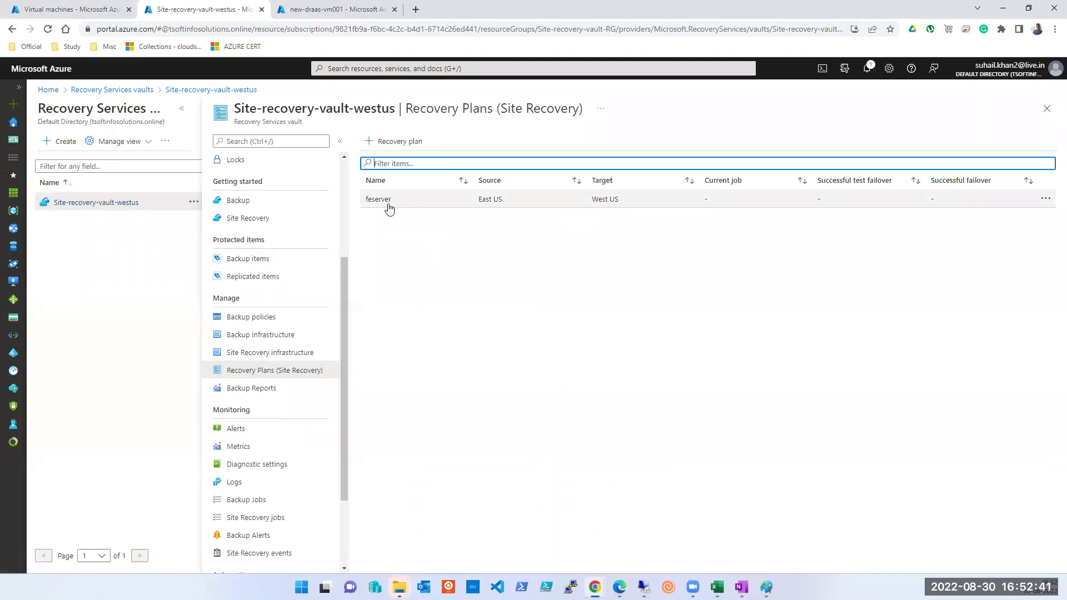
{"action": "left_click", "coordinate": [1047, 201]}
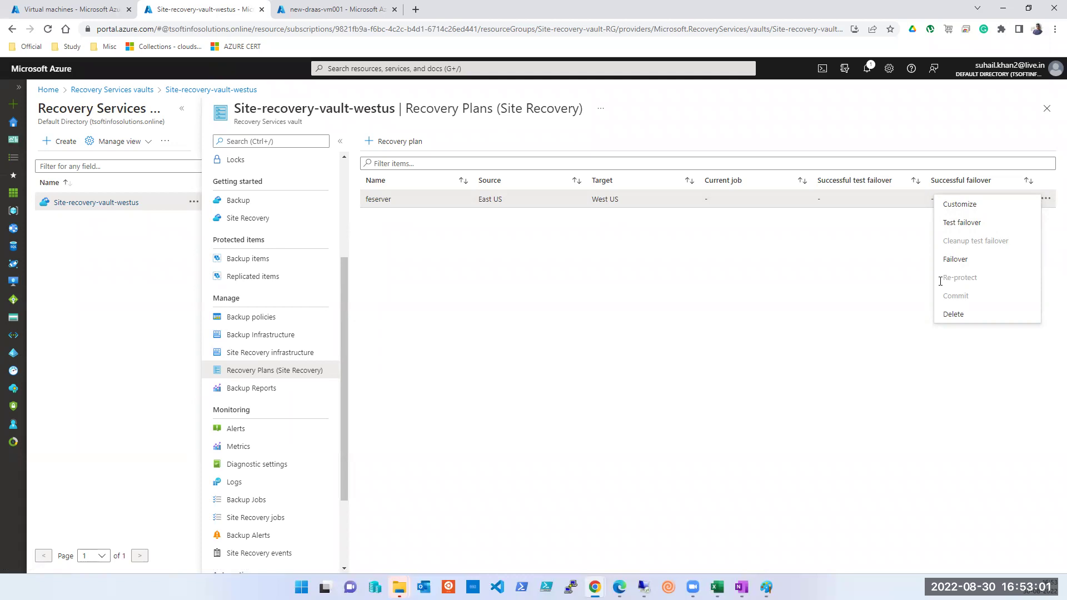
{"action": "left_click", "coordinate": [766, 587]}
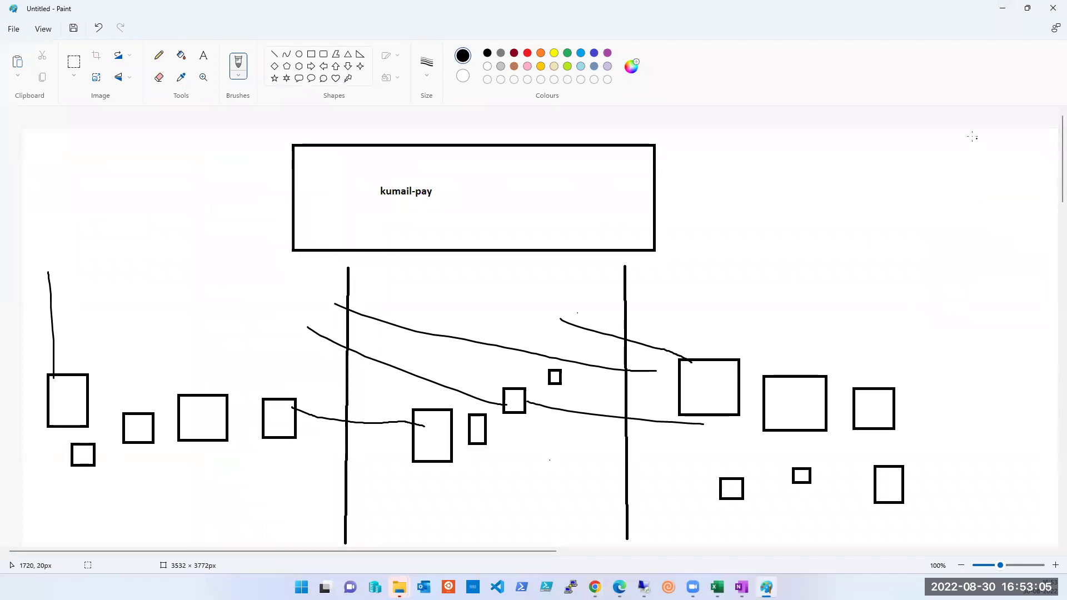
{"action": "left_click", "coordinate": [1004, 11]}
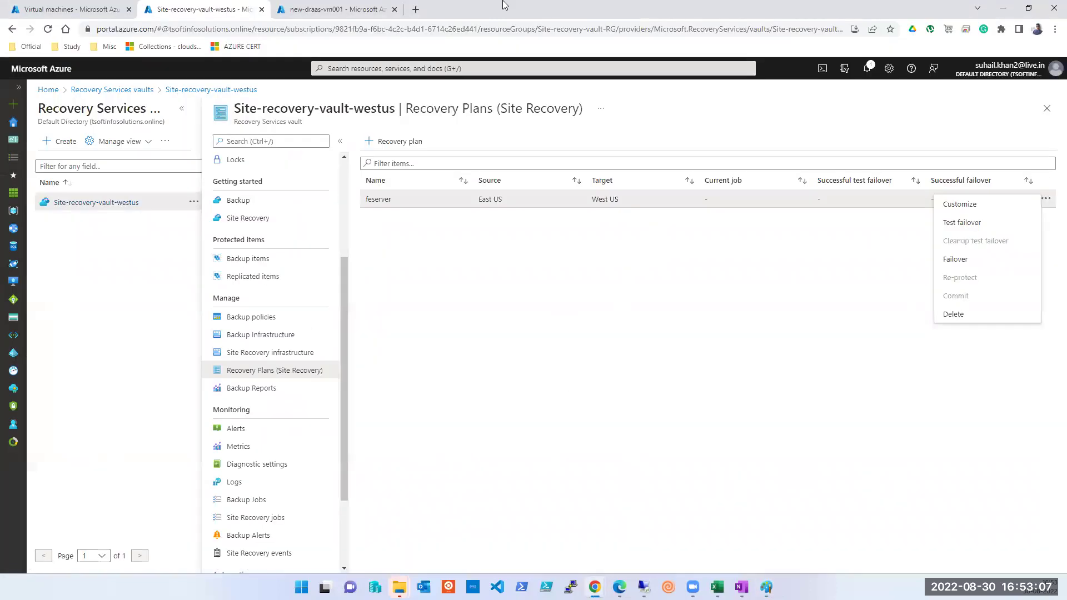
{"action": "left_click", "coordinate": [304, 14]}
{"action": "left_click", "coordinate": [247, 13]}
Switch to Paint and start a blank drawing, discarding the current diagram without saving
{"action": "left_click", "coordinate": [771, 579]}
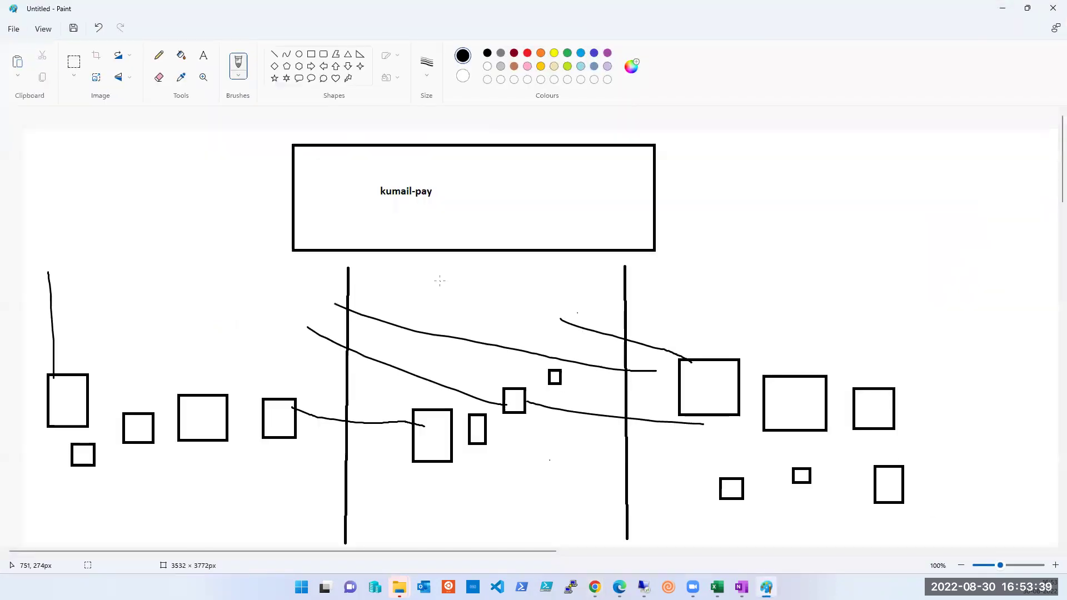
{"action": "key", "text": "ctrl+n"}
{"action": "key", "text": "Tab"}
{"action": "key", "text": "Return"}
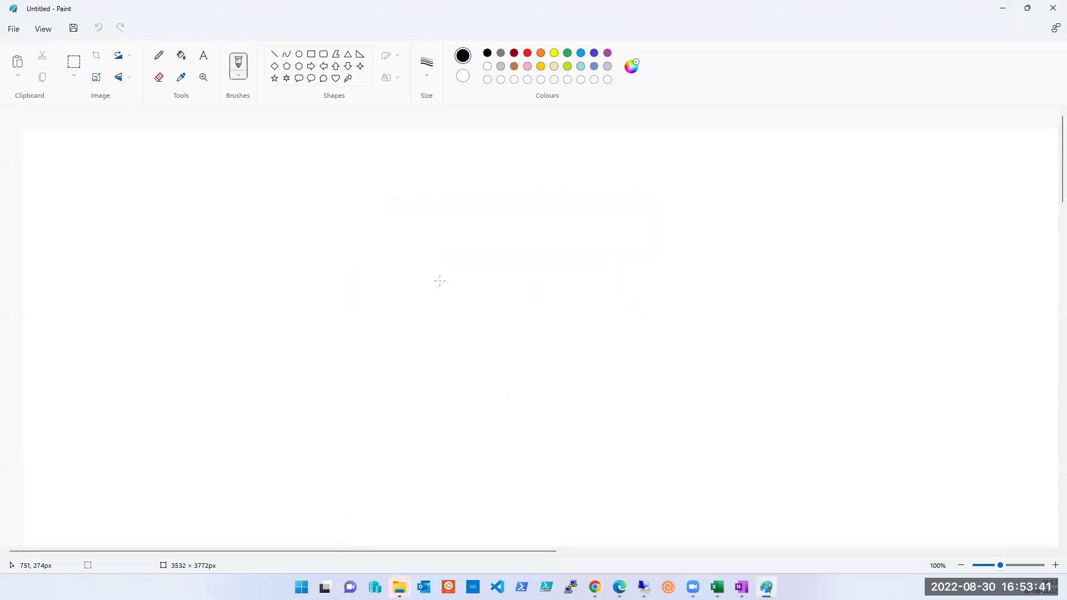
Draw a tall rectangle near the canvas's left edge and label it "sales" inside
{"action": "left_click", "coordinate": [312, 54]}
{"action": "left_click_drag", "start_coordinate": [76, 181], "coordinate": [260, 414]}
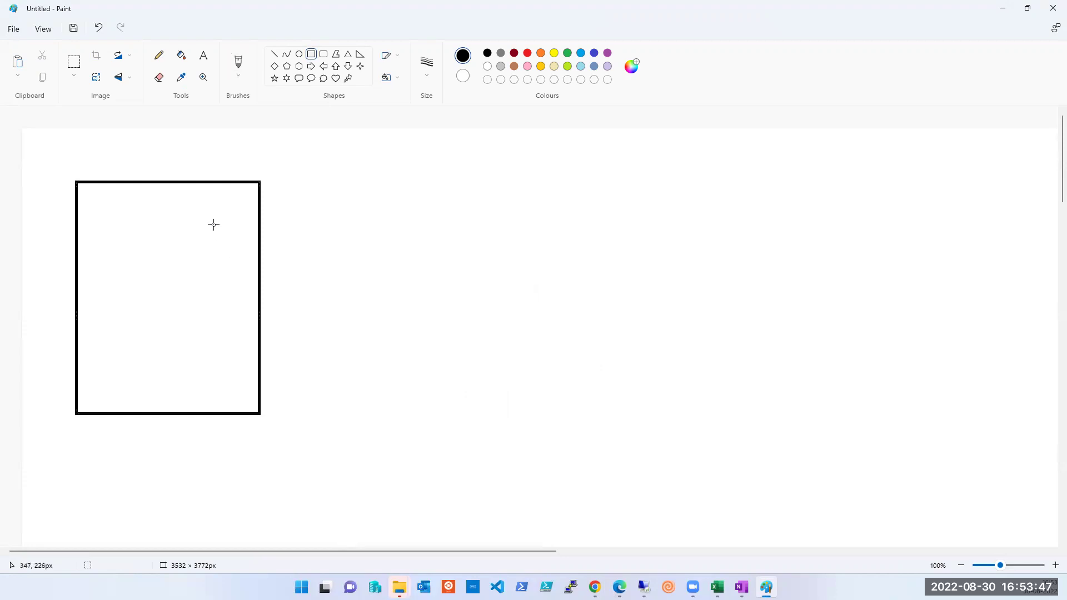
{"action": "left_click", "coordinate": [204, 55]}
{"action": "left_click_drag", "start_coordinate": [132, 212], "coordinate": [202, 270]}
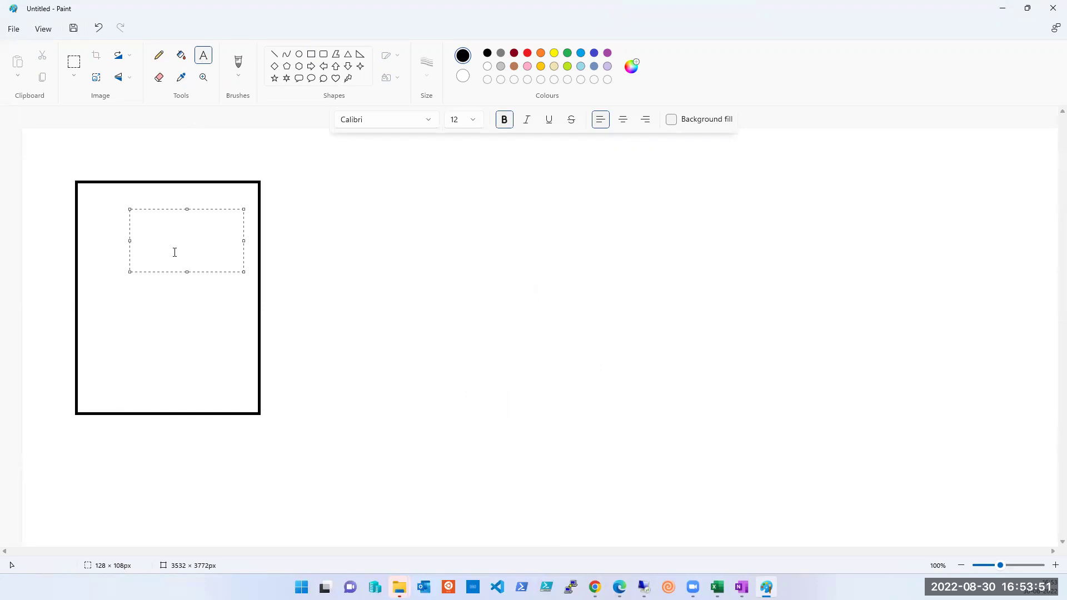
{"action": "type", "text": "sales"}
{"action": "left_click", "coordinate": [451, 255]}
Draw a slightly slanted dividing line beside the sales box and add the heading "ACTIVE DIRECTORY" on its far side
{"action": "left_click", "coordinate": [275, 54]}
{"action": "left_click_drag", "start_coordinate": [467, 146], "coordinate": [515, 545]}
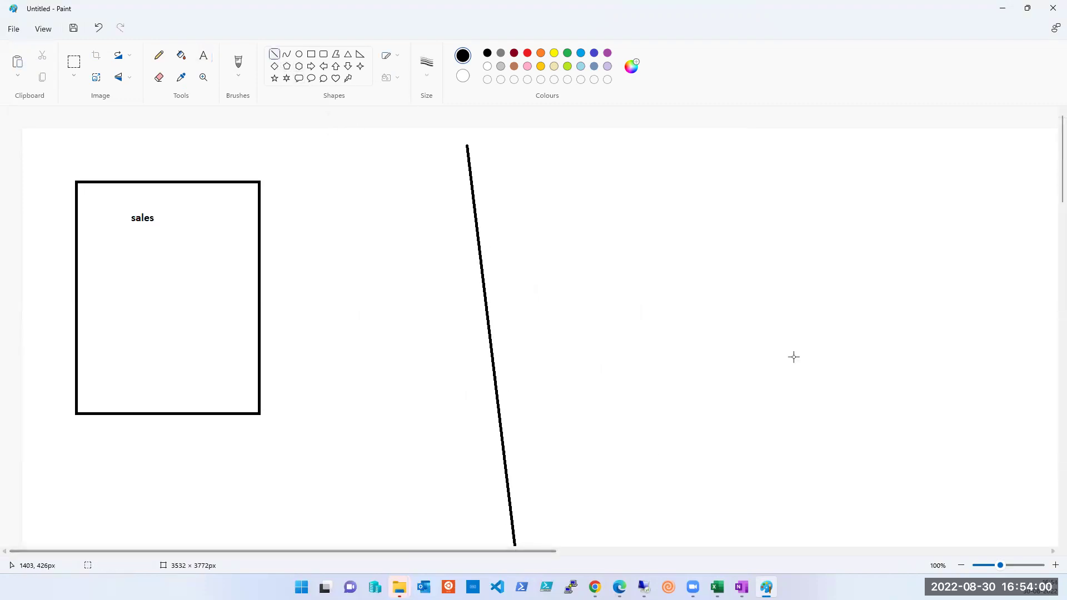
{"action": "left_click", "coordinate": [203, 56]}
{"action": "left_click_drag", "start_coordinate": [575, 196], "coordinate": [792, 294]}
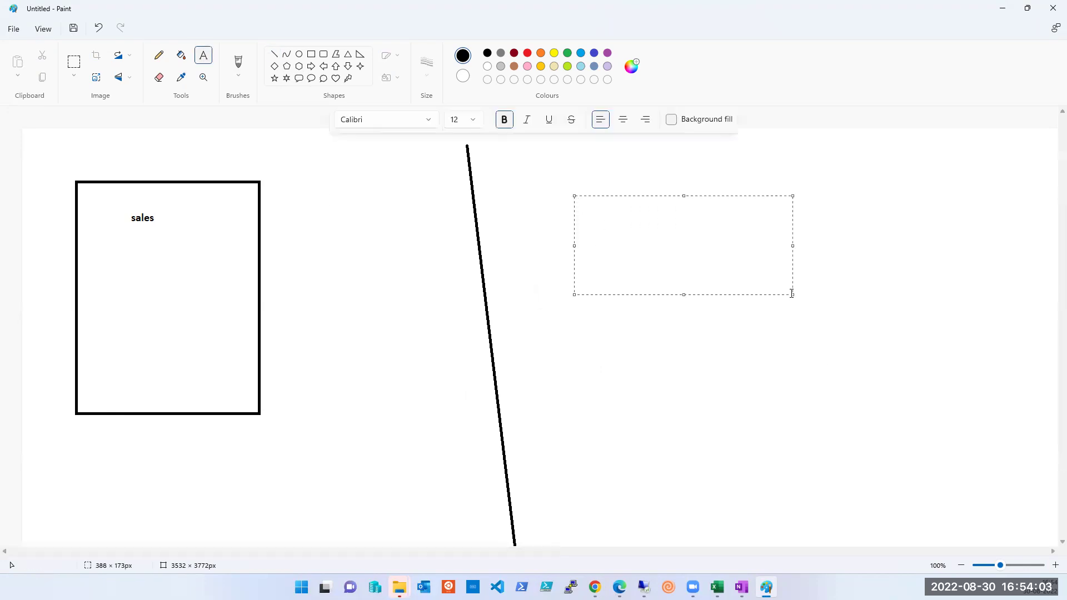
{"action": "type", "text": "ACTIVE DIRECTORY"}
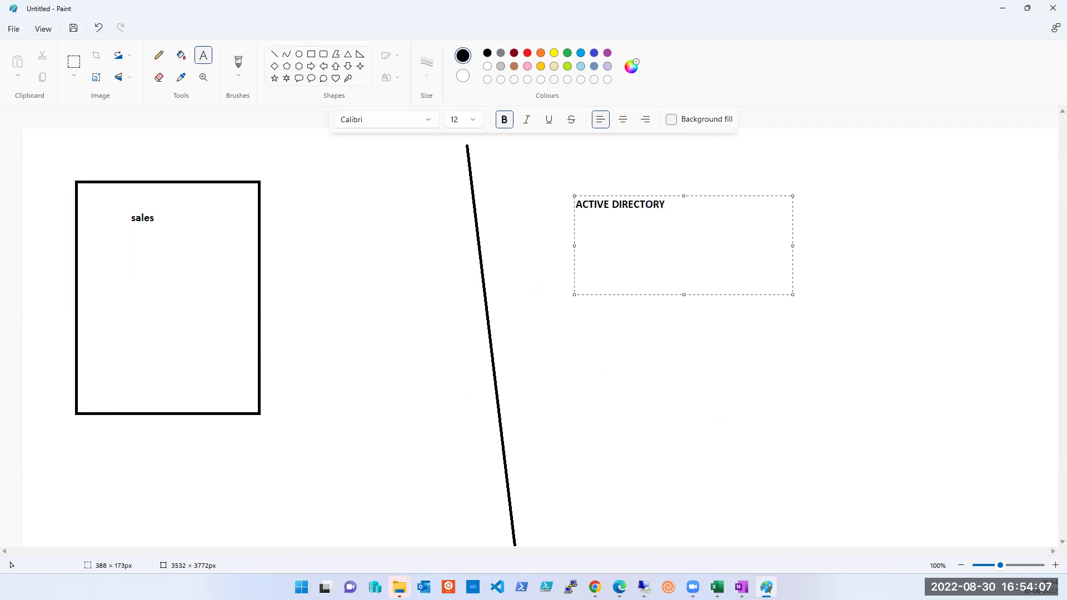
List four users' first names on separate lines under the ACTIVE DIRECTORY heading, leaving blank space below the heading
{"action": "key", "text": "Return"}
{"action": "key", "text": "Return"}
{"action": "type", "text": "KUMAIL"}
{"action": "key", "text": "Return"}
{"action": "type", "text": "YOGESH"}
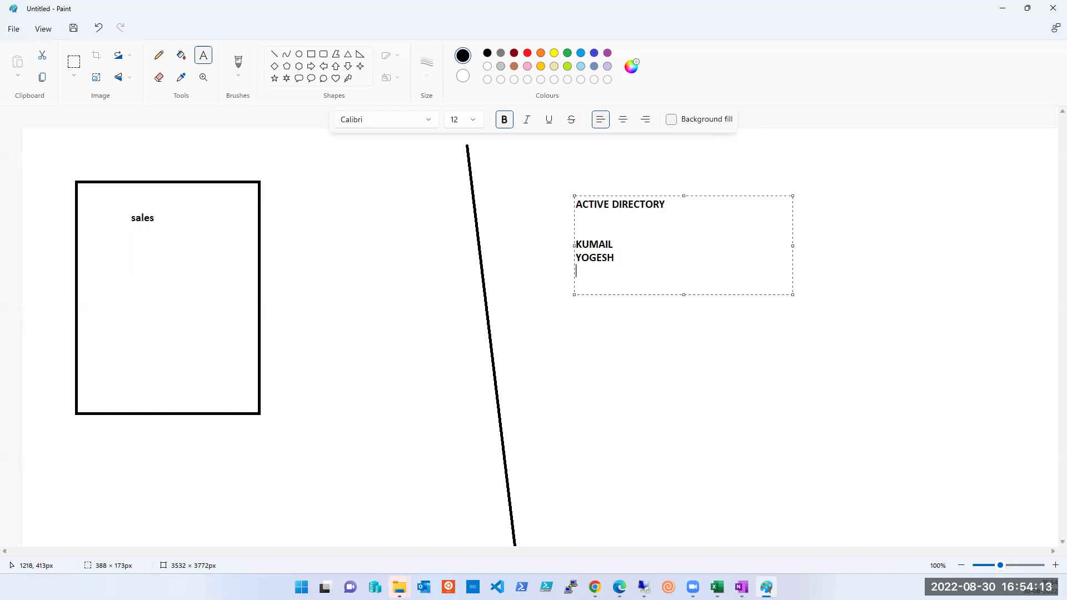
{"action": "key", "text": "Return"}
{"action": "type", "text": "SAJ"}
{"action": "key", "text": "BackSpace"}
{"action": "key", "text": "BackSpace"}
{"action": "type", "text": "UHAIL "}
{"action": "type", "text": "AMIT"}
{"action": "key", "text": "Return"}
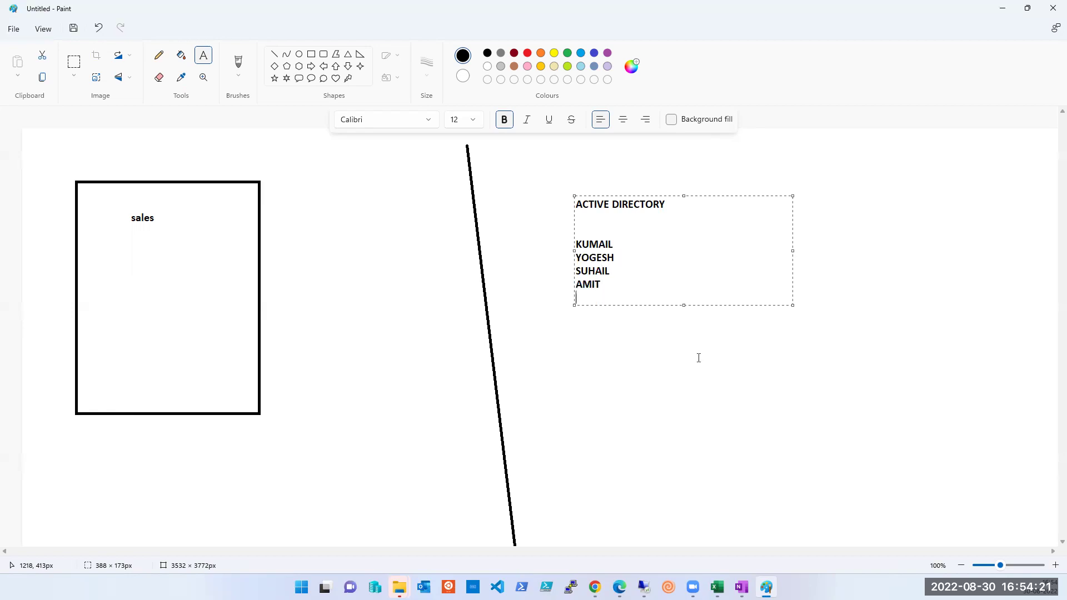
{"action": "left_click", "coordinate": [639, 360]}
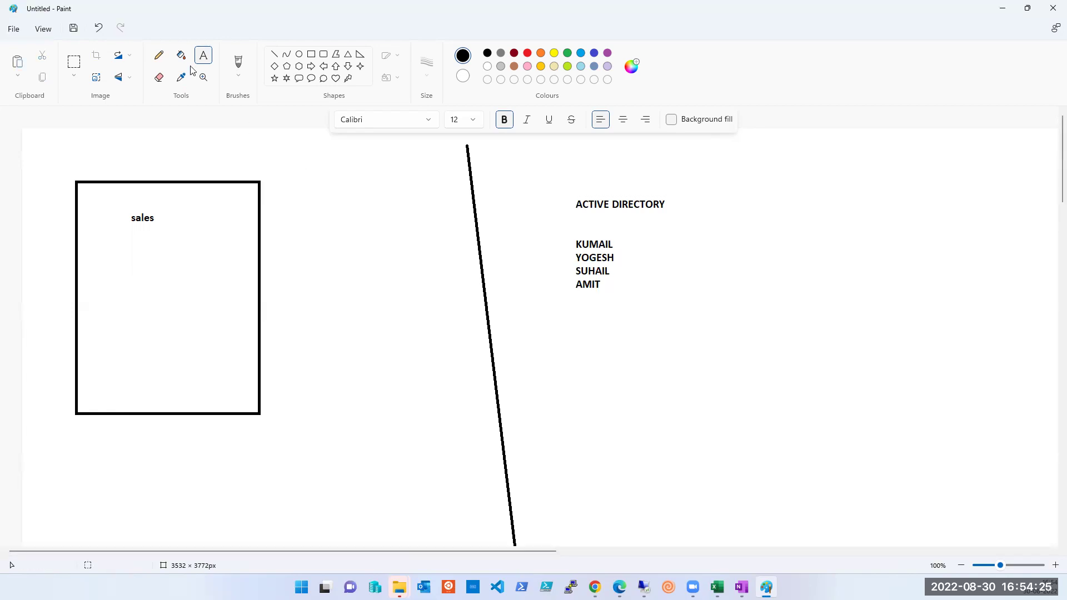
Connect the first two user names to the sales box with freehand brush lines
{"action": "left_click", "coordinate": [238, 62]}
{"action": "mouse_move", "coordinate": [578, 244]}
{"action": "left_mouse_down"}
{"action": "mouse_move", "coordinate": [333, 239]}
{"action": "mouse_move", "coordinate": [223, 220]}
{"action": "left_mouse_up"}
{"action": "left_click_drag", "start_coordinate": [581, 259], "coordinate": [236, 226]}
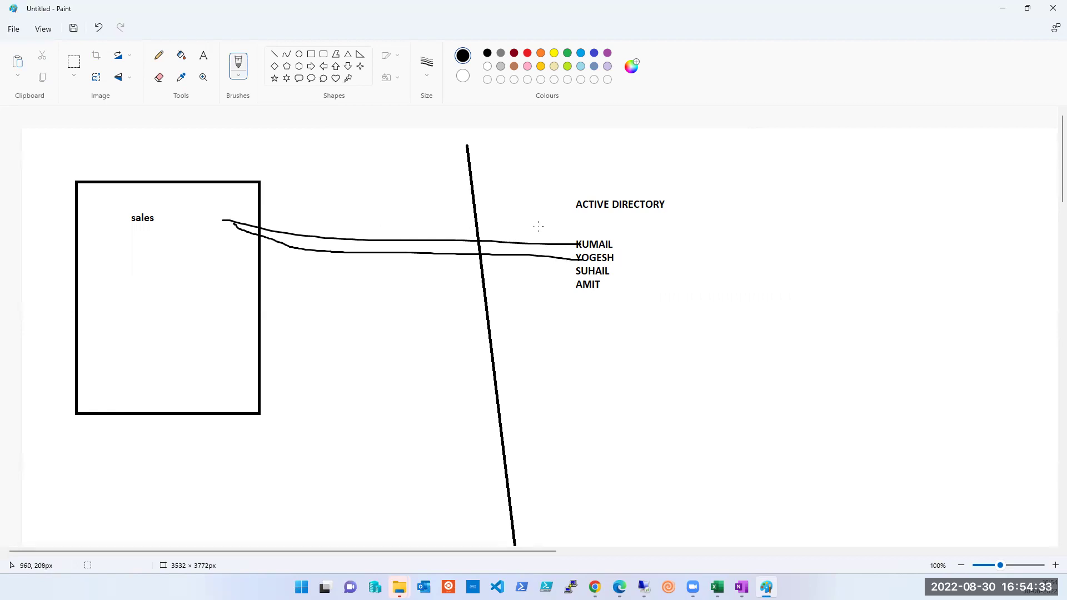
Draw a wide rectangle below the user names and label it "SALES GROUP"
{"action": "left_click", "coordinate": [307, 55]}
{"action": "left_click_drag", "start_coordinate": [583, 399], "coordinate": [799, 449]}
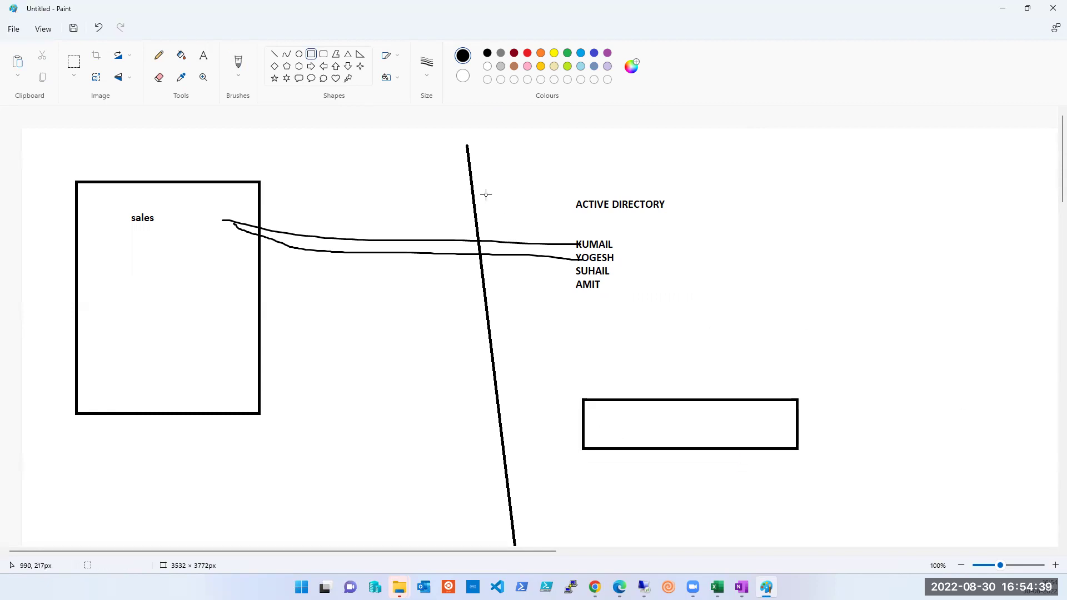
{"action": "left_click", "coordinate": [203, 55]}
{"action": "left_click_drag", "start_coordinate": [633, 417], "coordinate": [693, 443]}
{"action": "type", "text": "SALE"}
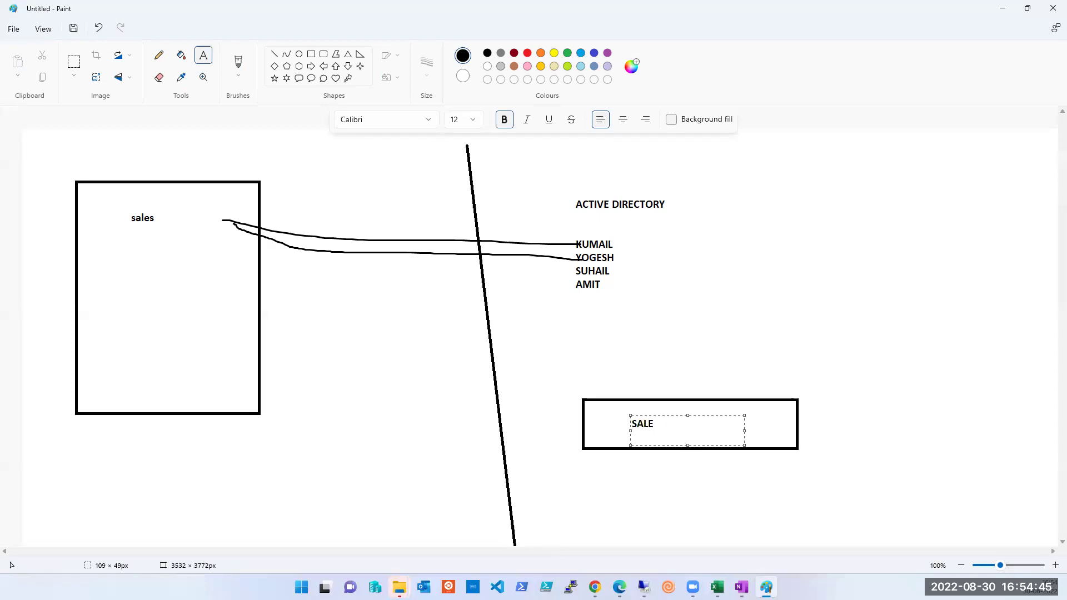
{"action": "type", "text": "A GROUP"}
{"action": "left_click", "coordinate": [823, 468]}
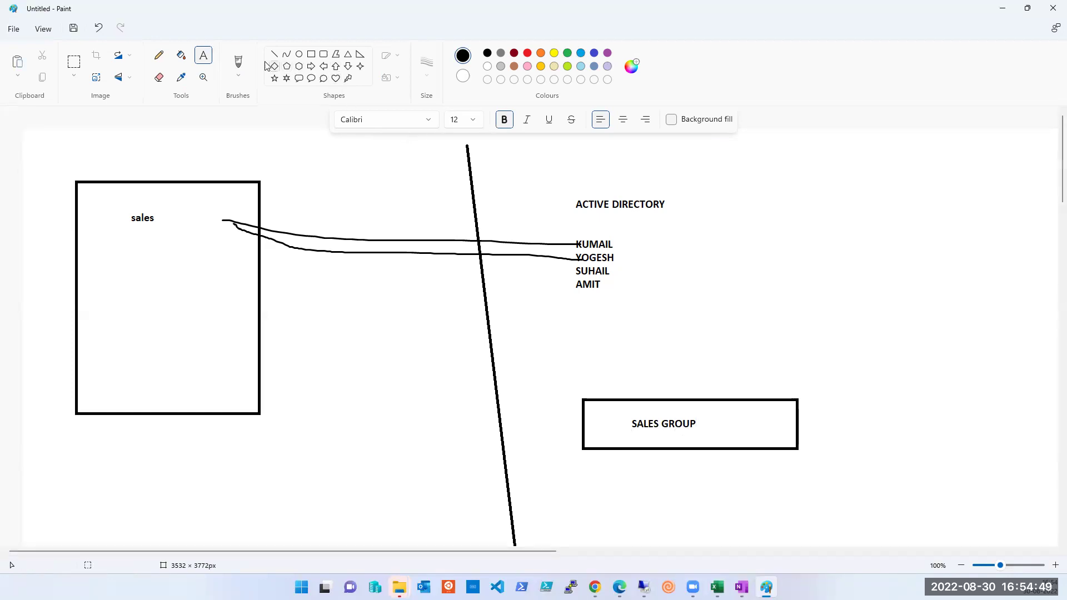
Brush a line linking the SALES GROUP box to the sales box and lines linking all four user names to the group
{"action": "left_click", "coordinate": [241, 62]}
{"action": "mouse_move", "coordinate": [603, 443]}
{"action": "left_mouse_down"}
{"action": "mouse_move", "coordinate": [398, 383]}
{"action": "mouse_move", "coordinate": [226, 282]}
{"action": "mouse_move", "coordinate": [189, 241]}
{"action": "left_mouse_up"}
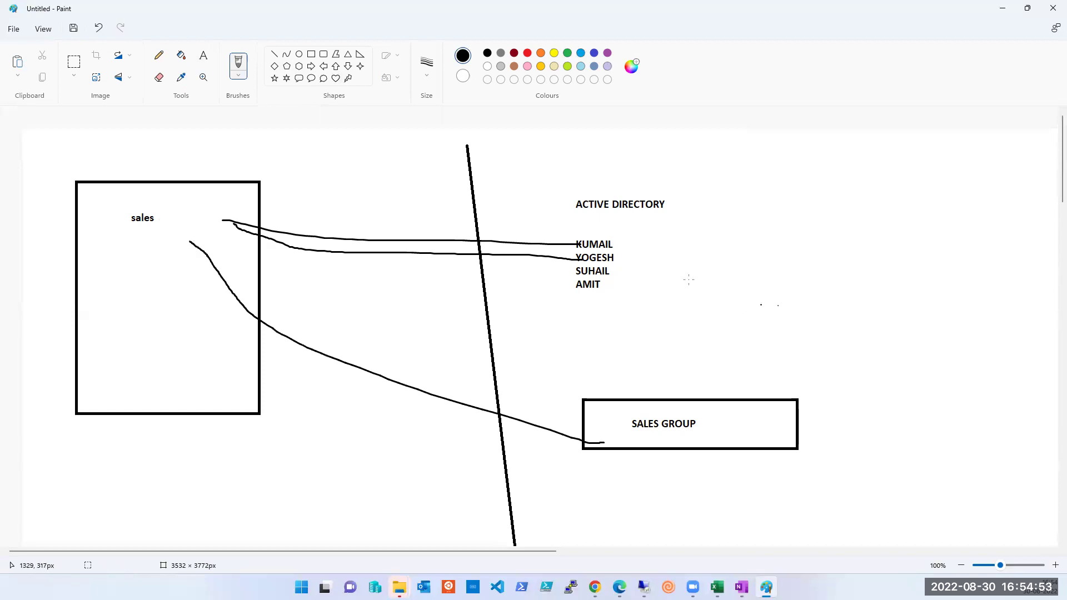
{"action": "mouse_move", "coordinate": [615, 245]}
{"action": "left_mouse_down"}
{"action": "mouse_move", "coordinate": [658, 262]}
{"action": "mouse_move", "coordinate": [779, 407]}
{"action": "left_mouse_up"}
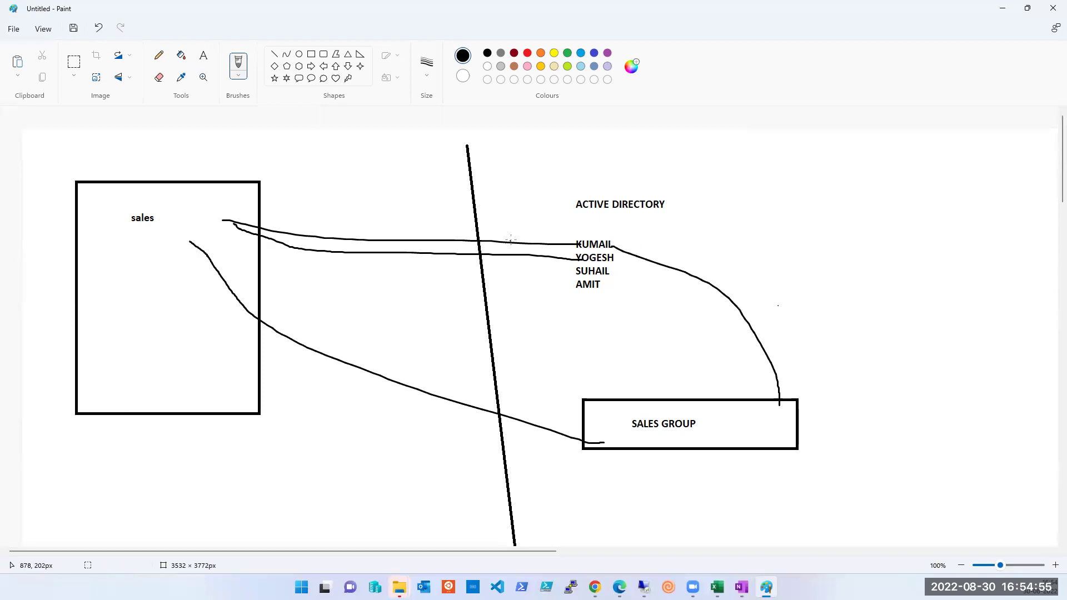
{"action": "left_click_drag", "start_coordinate": [614, 259], "coordinate": [761, 410]}
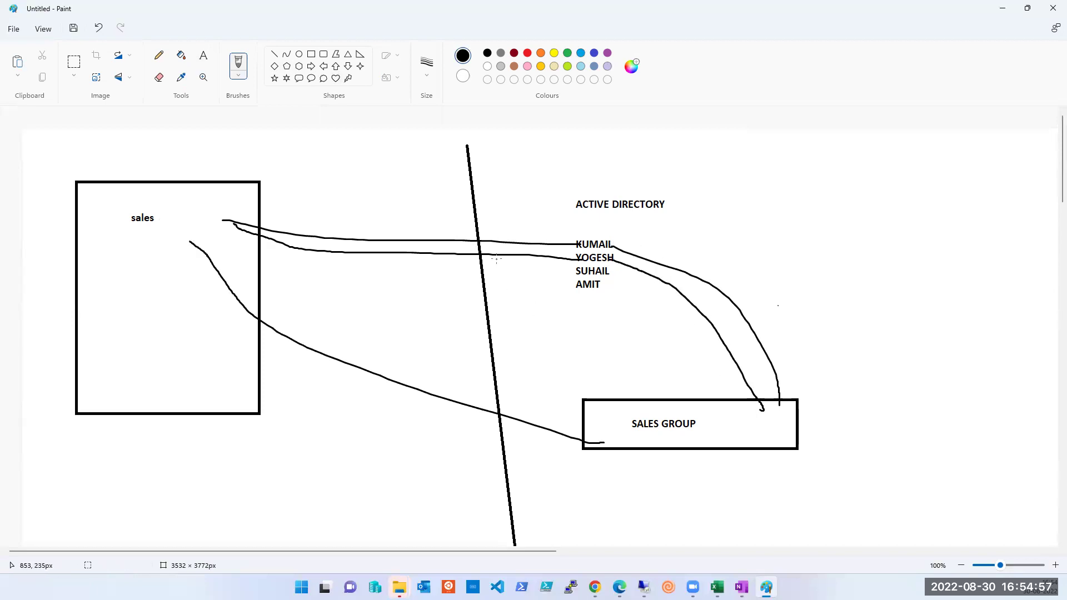
{"action": "left_click_drag", "start_coordinate": [753, 416], "coordinate": [754, 422]}
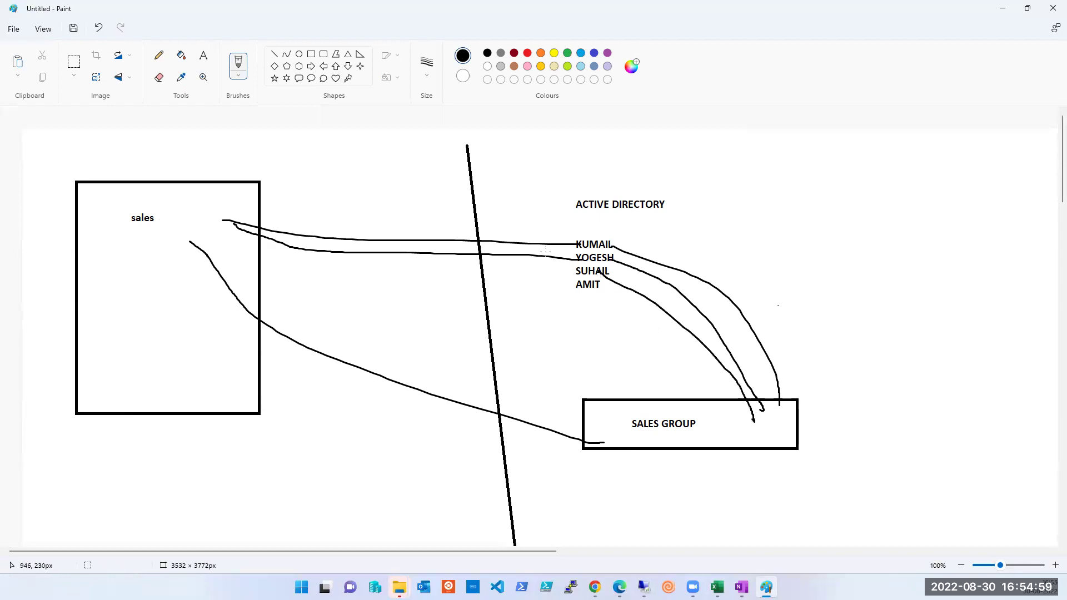
{"action": "mouse_move", "coordinate": [588, 284]}
{"action": "left_mouse_down"}
{"action": "mouse_move", "coordinate": [673, 368]}
{"action": "mouse_move", "coordinate": [697, 409]}
{"action": "mouse_move", "coordinate": [813, 384]}
{"action": "left_mouse_up"}
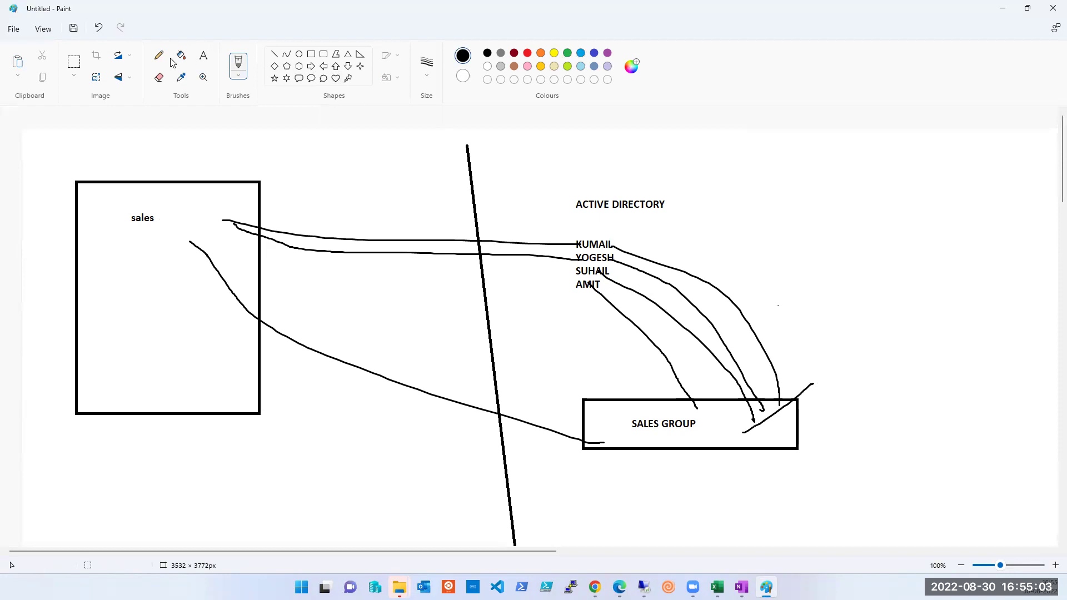
Erase parts of the two lines linking the user names to the sales box and the lower three names under ACTIVE DIRECTORY
{"action": "left_click", "coordinate": [159, 78]}
{"action": "mouse_move", "coordinate": [302, 246]}
{"action": "left_mouse_down"}
{"action": "mouse_move", "coordinate": [386, 255]}
{"action": "mouse_move", "coordinate": [459, 240]}
{"action": "mouse_move", "coordinate": [394, 255]}
{"action": "mouse_move", "coordinate": [318, 254]}
{"action": "mouse_move", "coordinate": [312, 239]}
{"action": "mouse_move", "coordinate": [300, 247]}
{"action": "mouse_move", "coordinate": [282, 234]}
{"action": "mouse_move", "coordinate": [384, 241]}
{"action": "mouse_move", "coordinate": [389, 265]}
{"action": "left_mouse_up"}
{"action": "mouse_move", "coordinate": [515, 261]}
{"action": "left_mouse_down"}
{"action": "mouse_move", "coordinate": [548, 249]}
{"action": "mouse_move", "coordinate": [512, 231]}
{"action": "mouse_move", "coordinate": [503, 256]}
{"action": "mouse_move", "coordinate": [491, 244]}
{"action": "mouse_move", "coordinate": [531, 260]}
{"action": "left_mouse_up"}
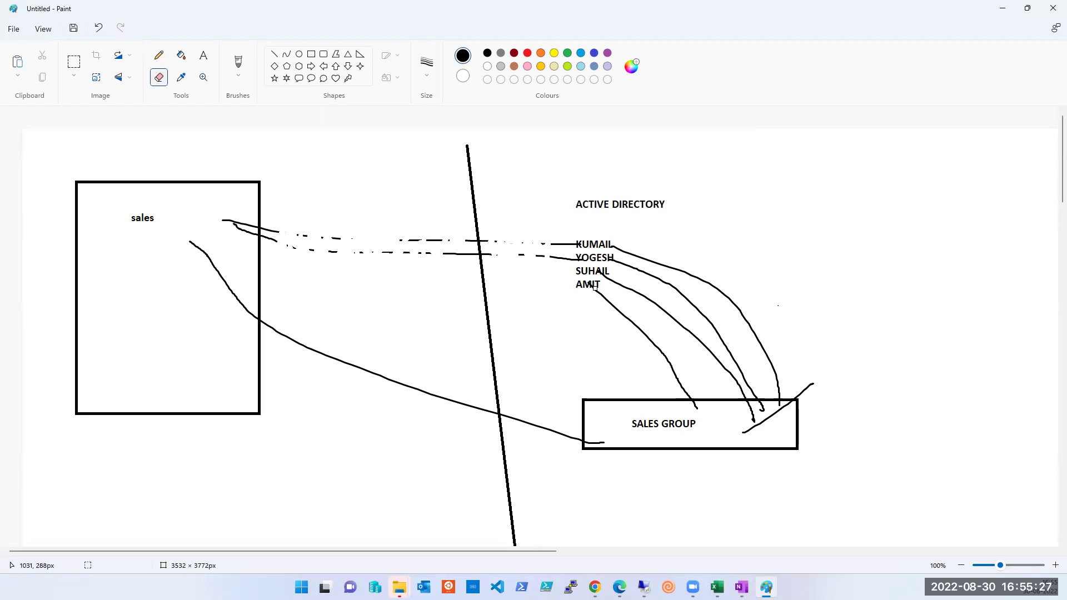
{"action": "mouse_move", "coordinate": [599, 287]}
{"action": "left_mouse_down"}
{"action": "mouse_move", "coordinate": [582, 287]}
{"action": "mouse_move", "coordinate": [608, 282]}
{"action": "mouse_move", "coordinate": [582, 284]}
{"action": "mouse_move", "coordinate": [603, 266]}
{"action": "mouse_move", "coordinate": [575, 258]}
{"action": "mouse_move", "coordinate": [615, 258]}
{"action": "mouse_move", "coordinate": [590, 257]}
{"action": "mouse_move", "coordinate": [578, 271]}
{"action": "mouse_move", "coordinate": [608, 272]}
{"action": "mouse_move", "coordinate": [593, 286]}
{"action": "mouse_move", "coordinate": [601, 275]}
{"action": "left_mouse_up"}
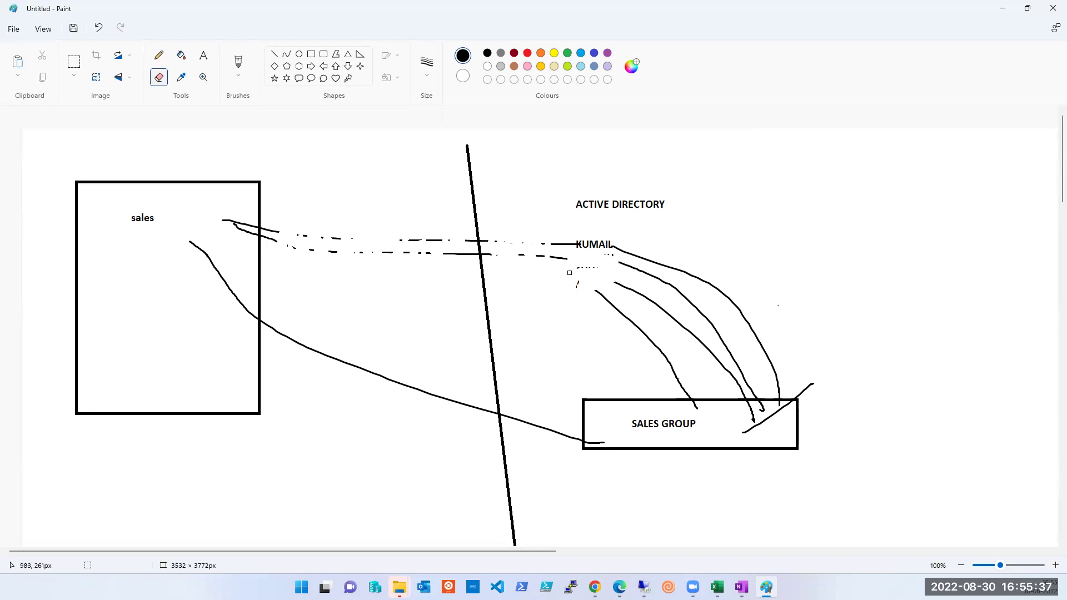
{"action": "left_click_drag", "start_coordinate": [580, 283], "coordinate": [580, 292]}
{"action": "left_click", "coordinate": [615, 255]}
Switch to the Azure portal and open the feserver recovery plan for customization
{"action": "left_click", "coordinate": [1004, 8]}
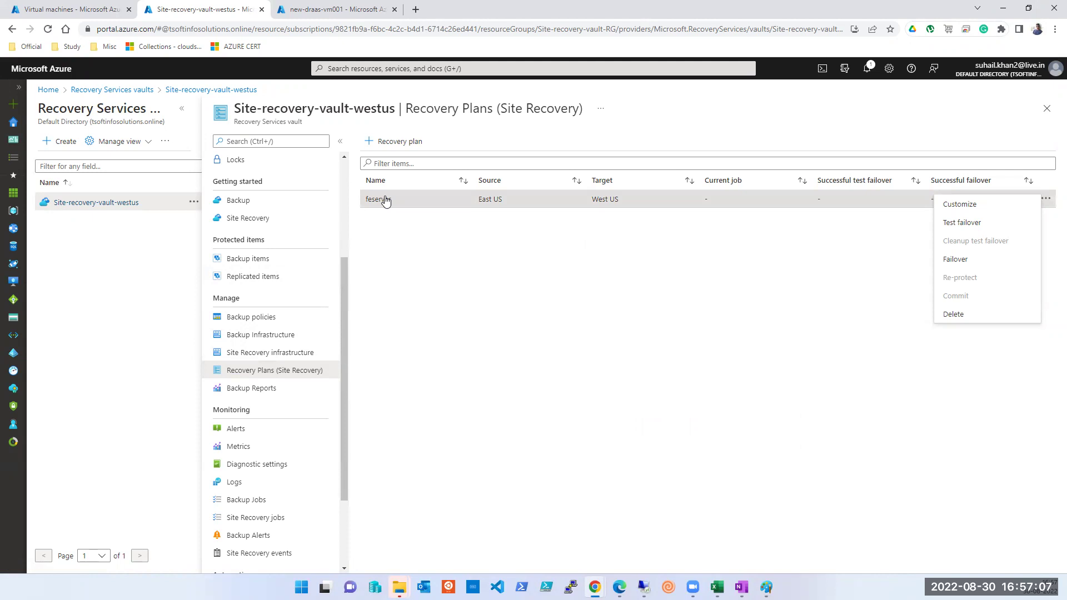
{"action": "left_click", "coordinate": [596, 209]}
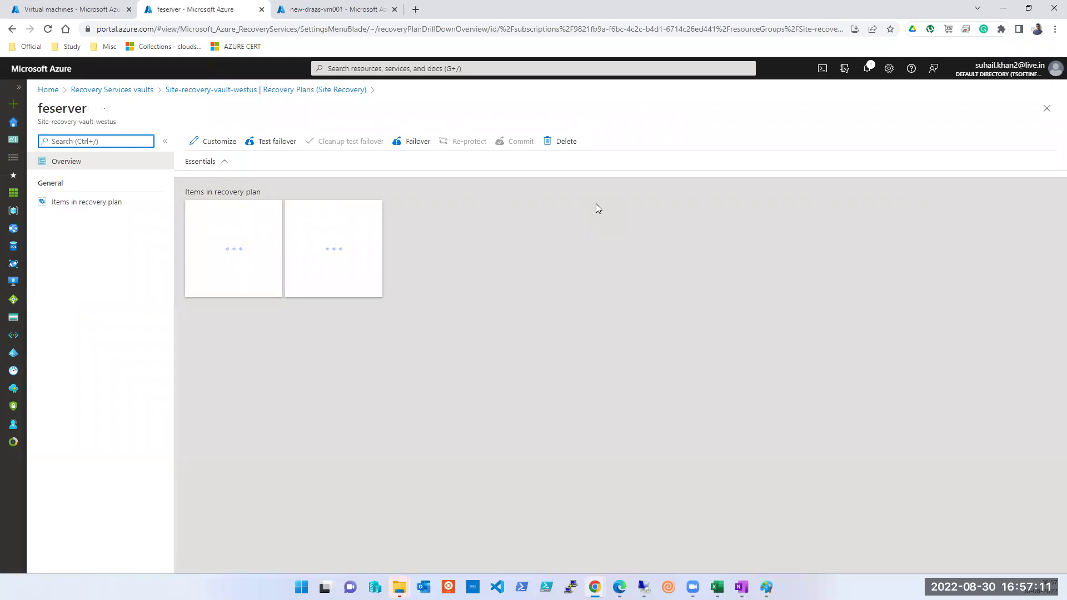
{"action": "left_click", "coordinate": [210, 146]}
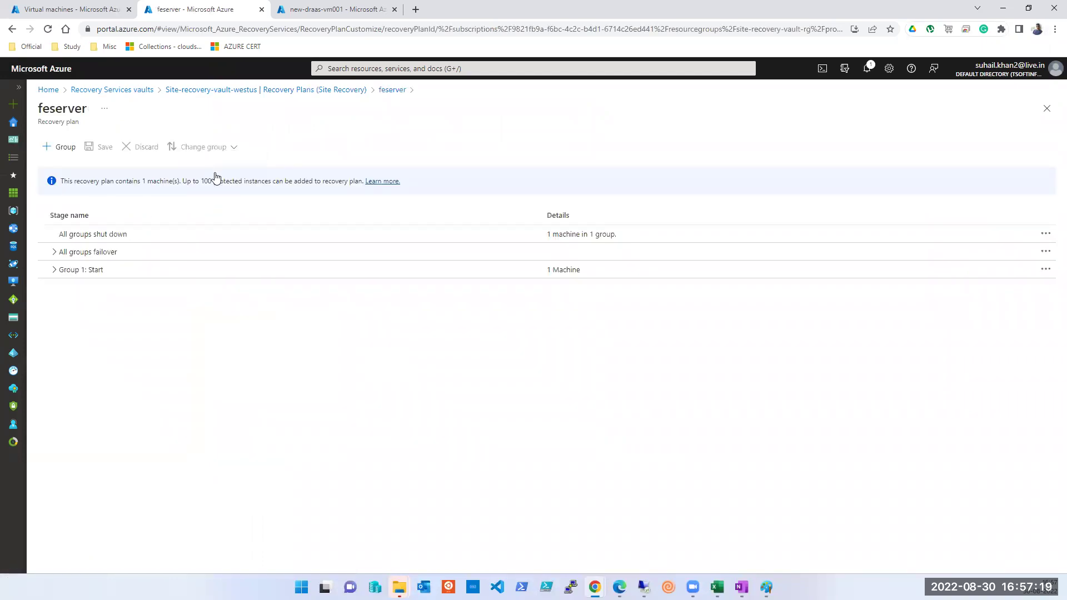
Expand the All groups failover and Group 1: Start stages and check the actions offered for All groups shut down
{"action": "left_click", "coordinate": [53, 254]}
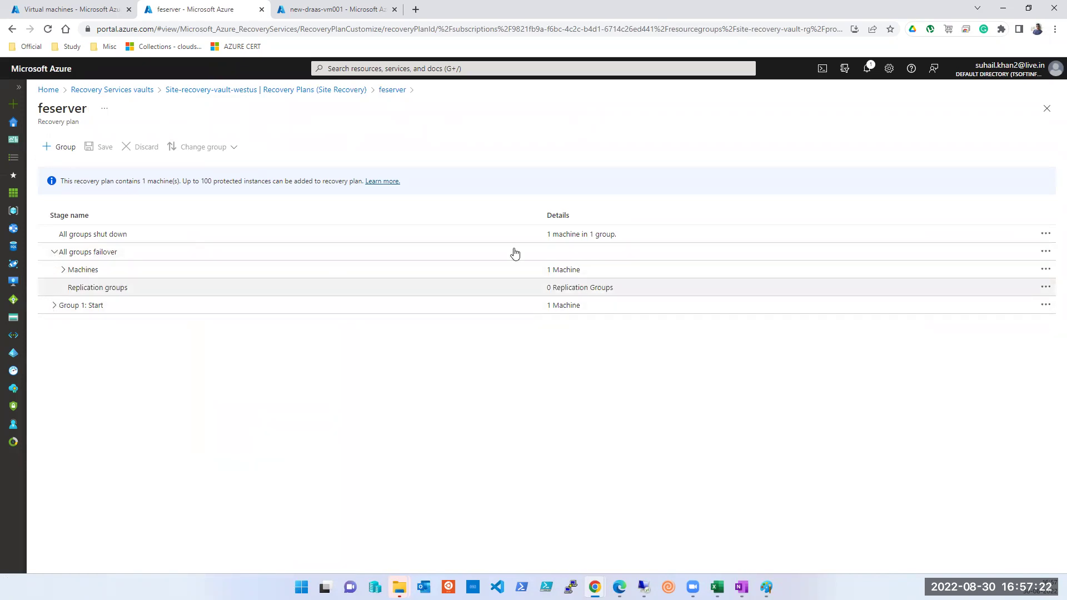
{"action": "left_click", "coordinate": [1047, 234]}
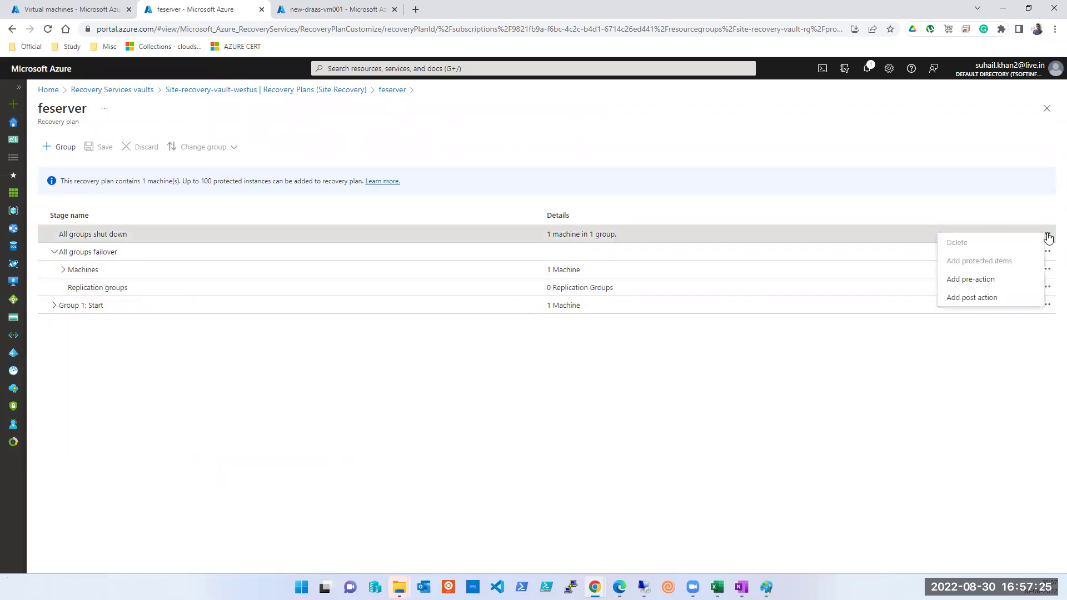
{"action": "left_click", "coordinate": [649, 380]}
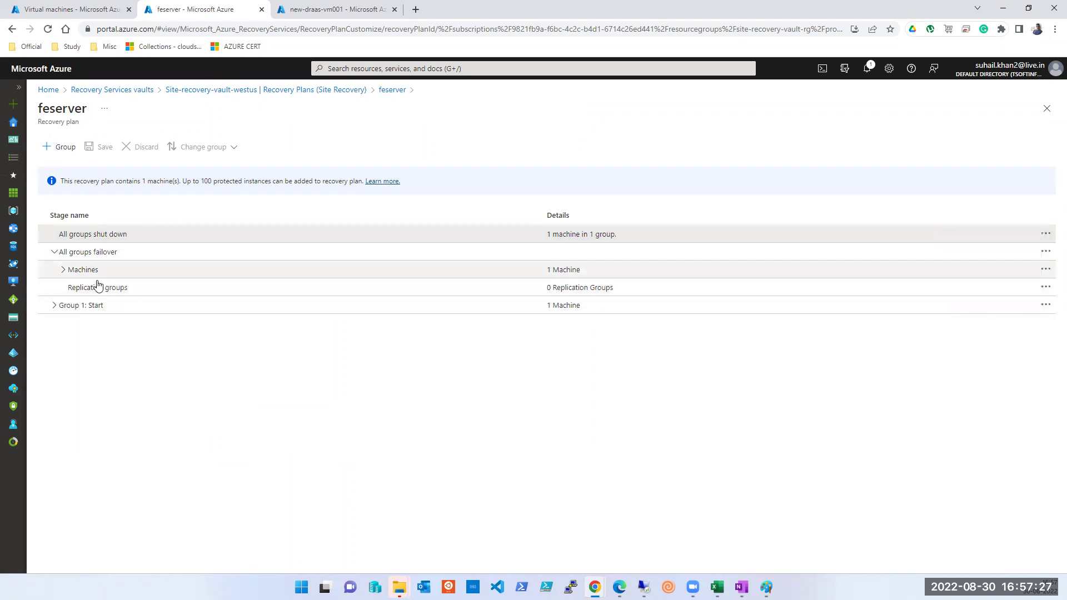
{"action": "left_click", "coordinate": [60, 253]}
{"action": "left_click", "coordinate": [51, 306]}
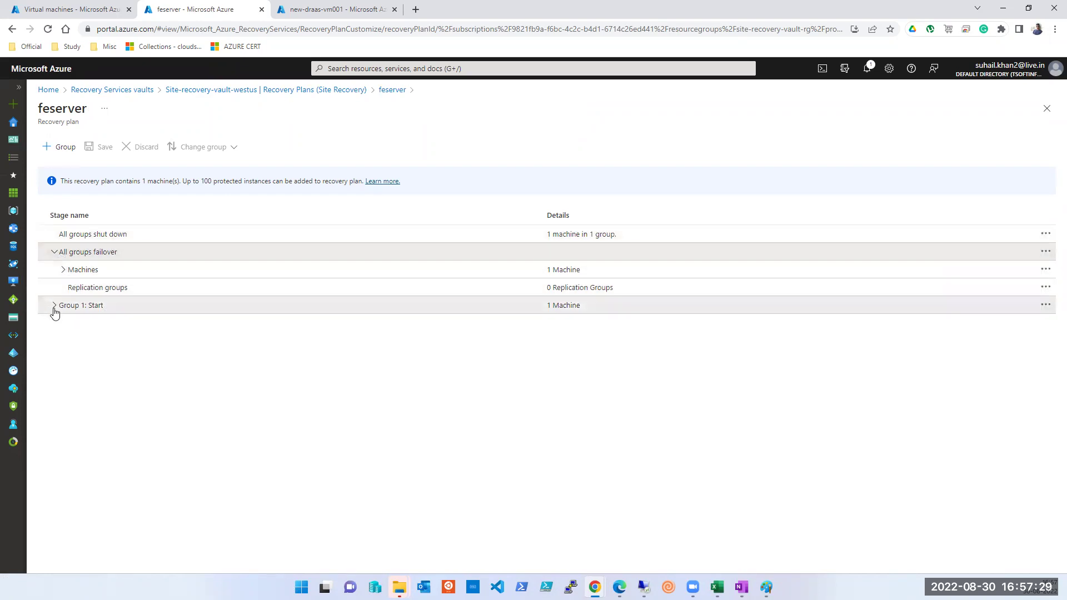
Look at the pre-action form for Group 1: Start and close it without inserting an action
{"action": "left_click", "coordinate": [1046, 304]}
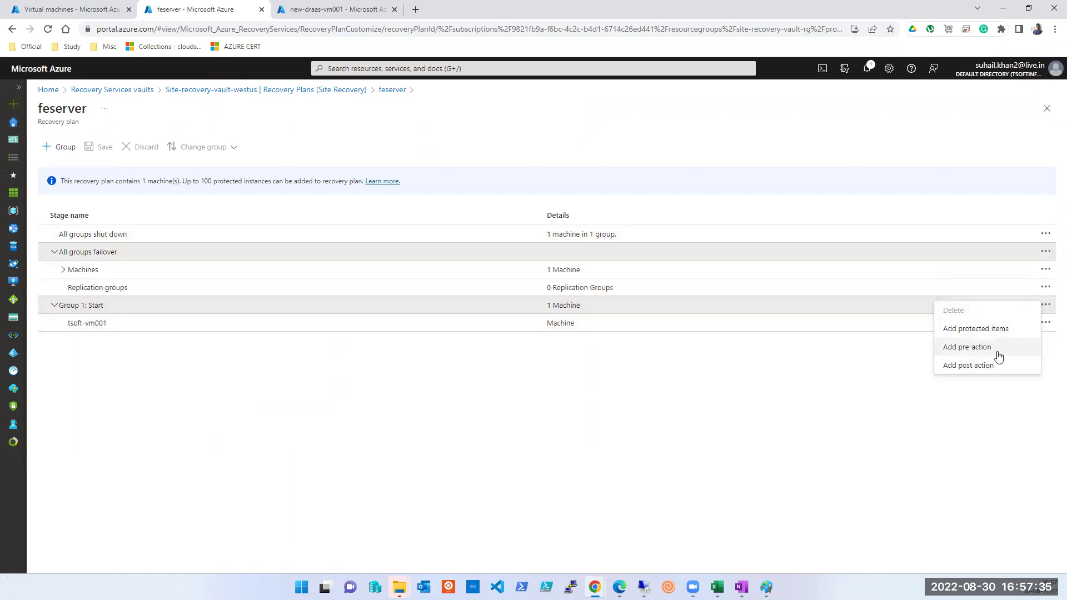
{"action": "left_click", "coordinate": [965, 351]}
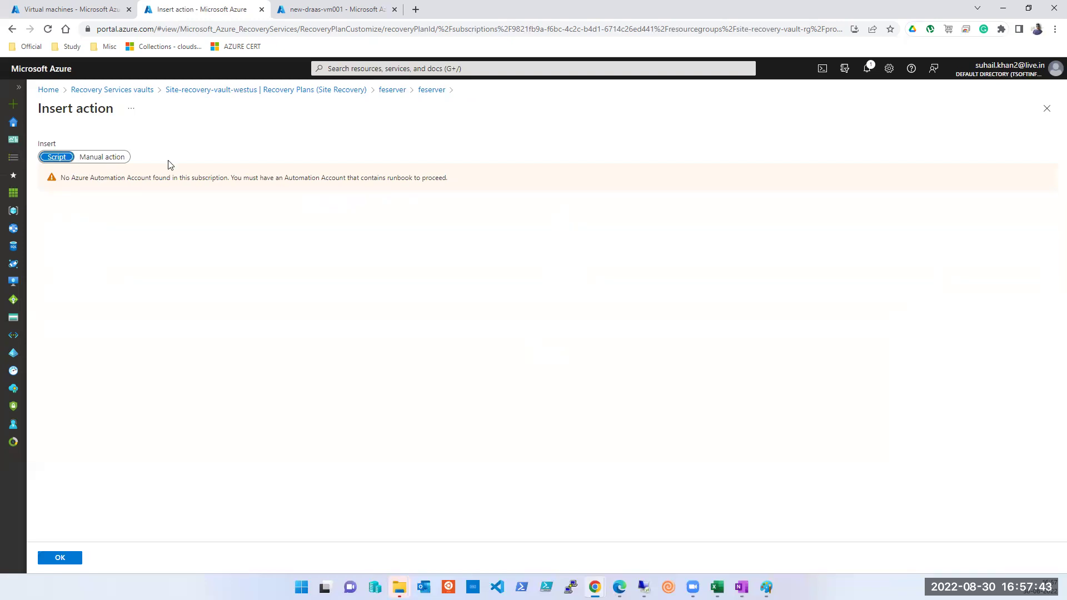
{"action": "left_click", "coordinate": [1047, 109]}
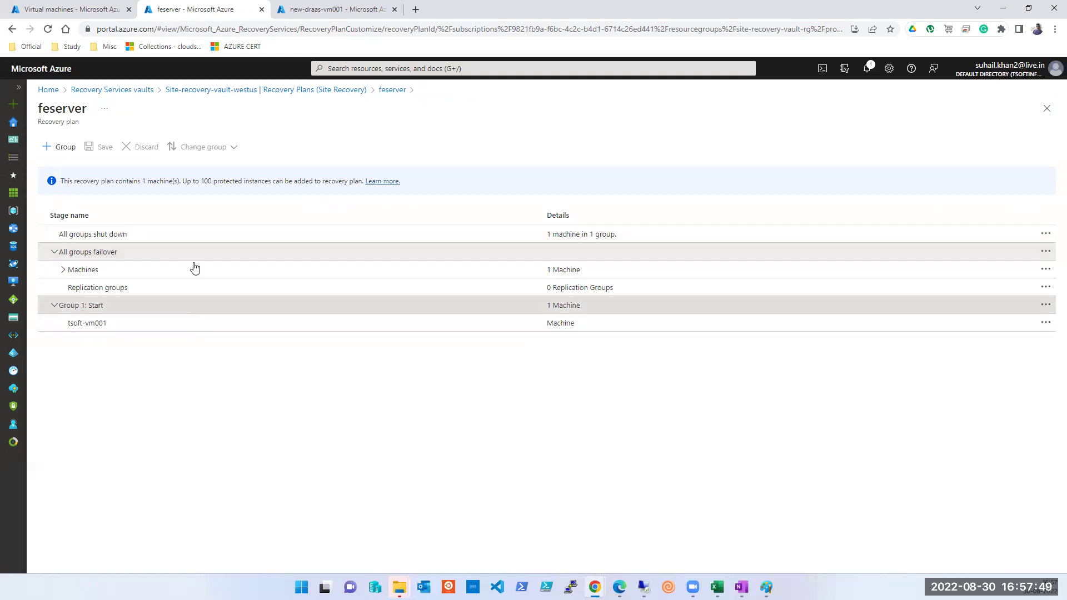
Add a second start group to the feserver plan and collapse the expanded stages
{"action": "left_click", "coordinate": [61, 150]}
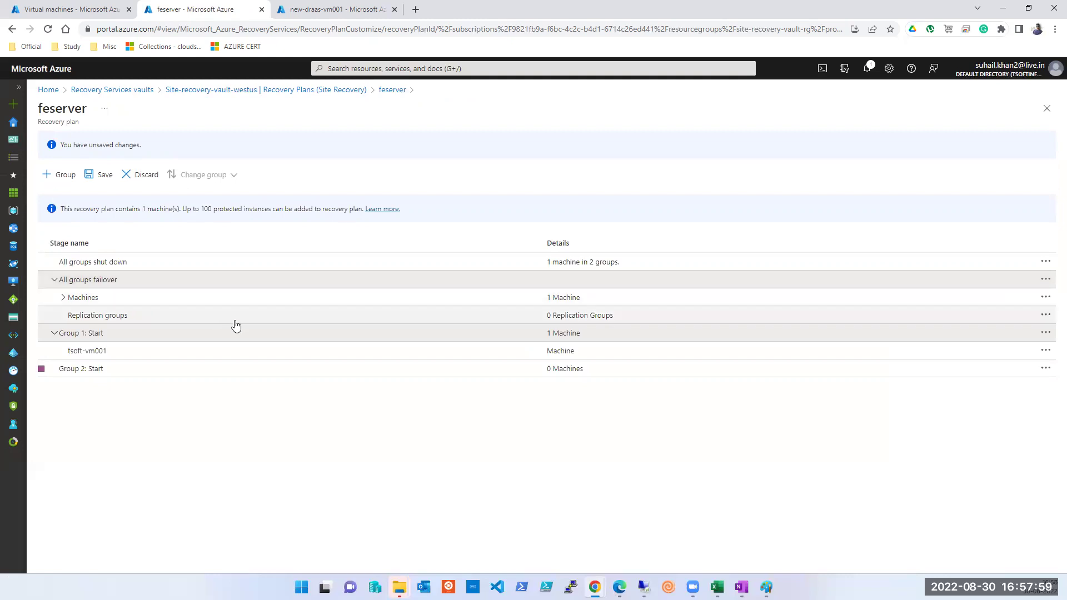
{"action": "left_click", "coordinate": [54, 280]}
{"action": "left_click", "coordinate": [54, 299]}
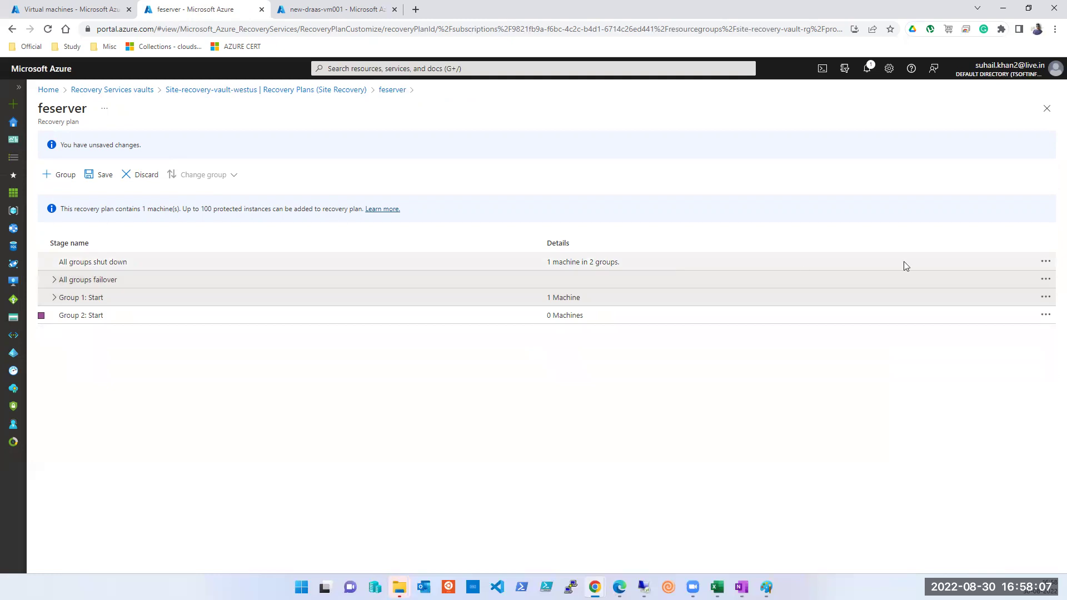
Review the actions for All groups shut down and expand Group 1 and All groups failover down to their machines
{"action": "left_click", "coordinate": [1044, 264]}
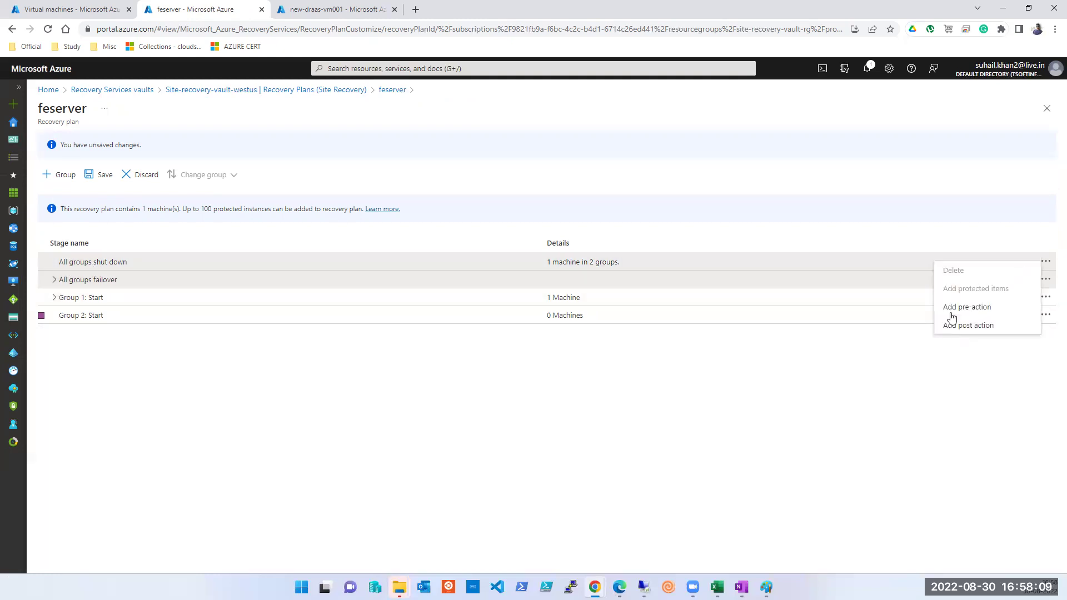
{"action": "left_click", "coordinate": [121, 300]}
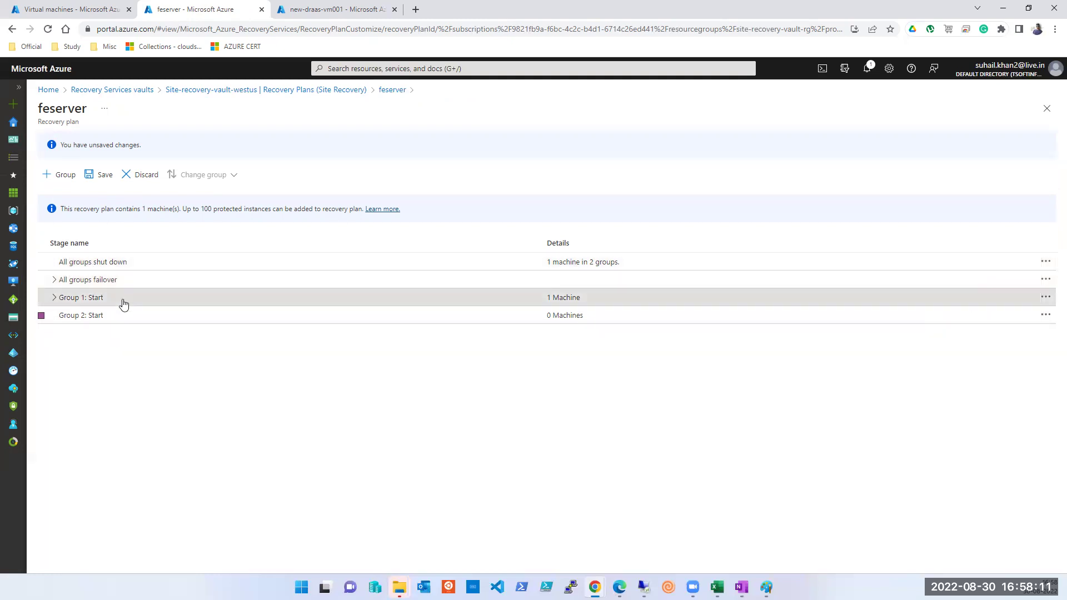
{"action": "left_click", "coordinate": [55, 299]}
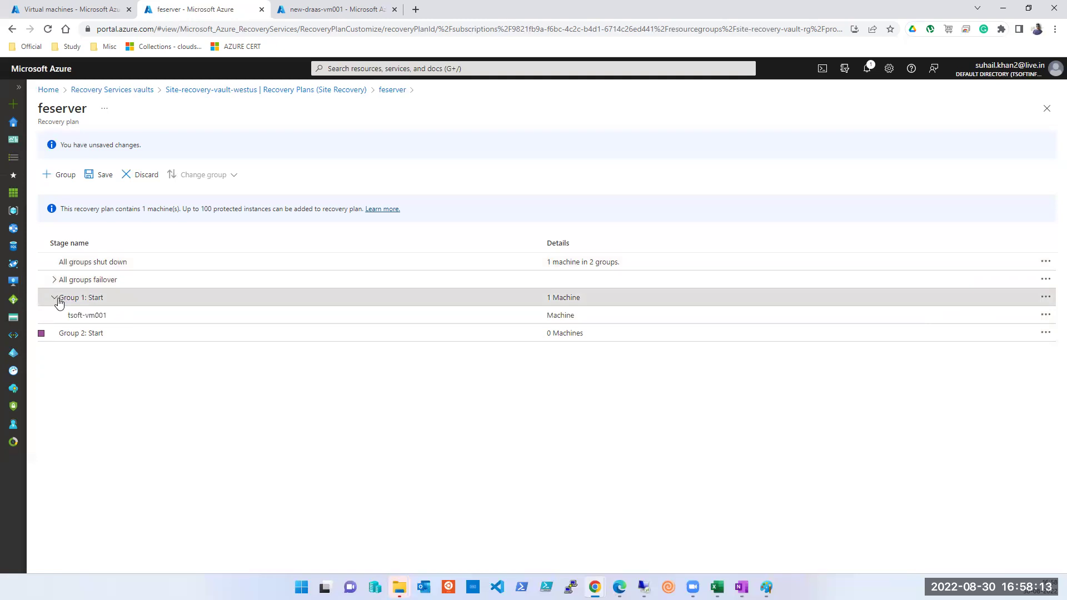
{"action": "left_click", "coordinate": [55, 280]}
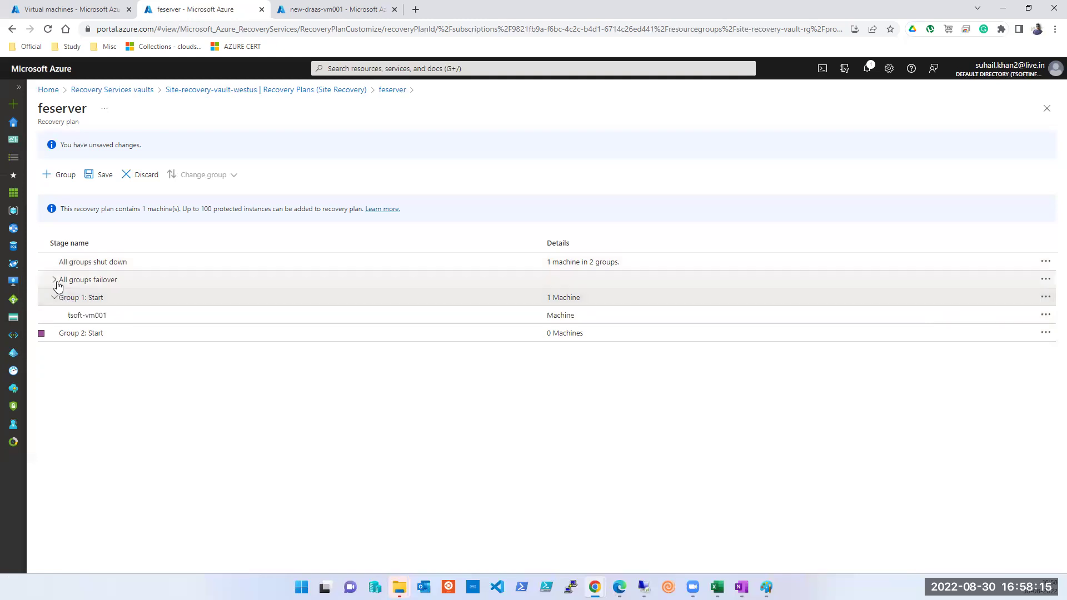
{"action": "left_click", "coordinate": [63, 299]}
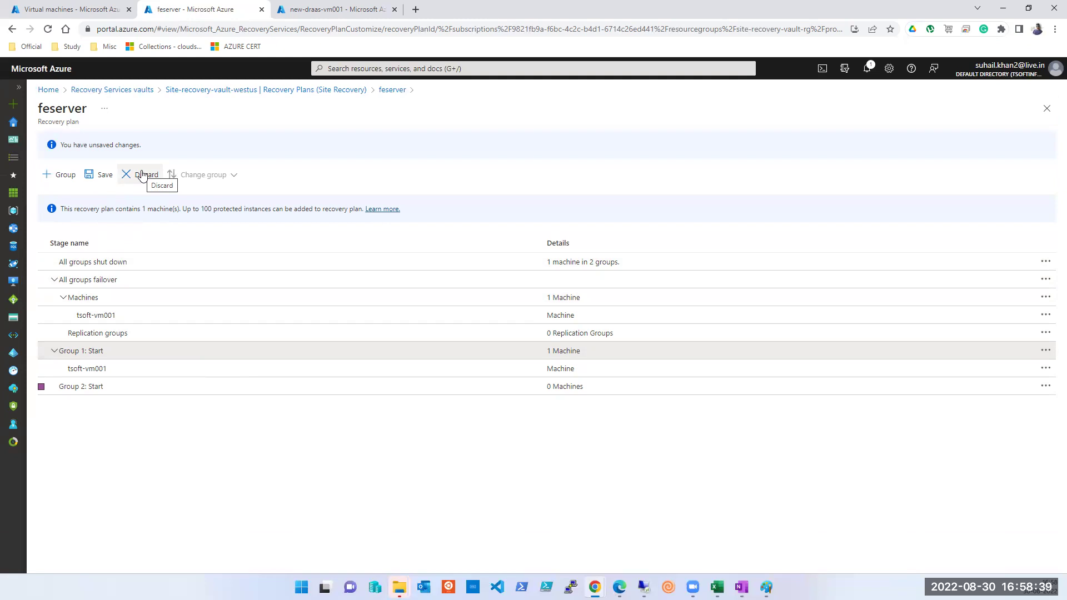
Close the plan customization and discard the unsaved edits
{"action": "double_click", "coordinate": [45, 122]}
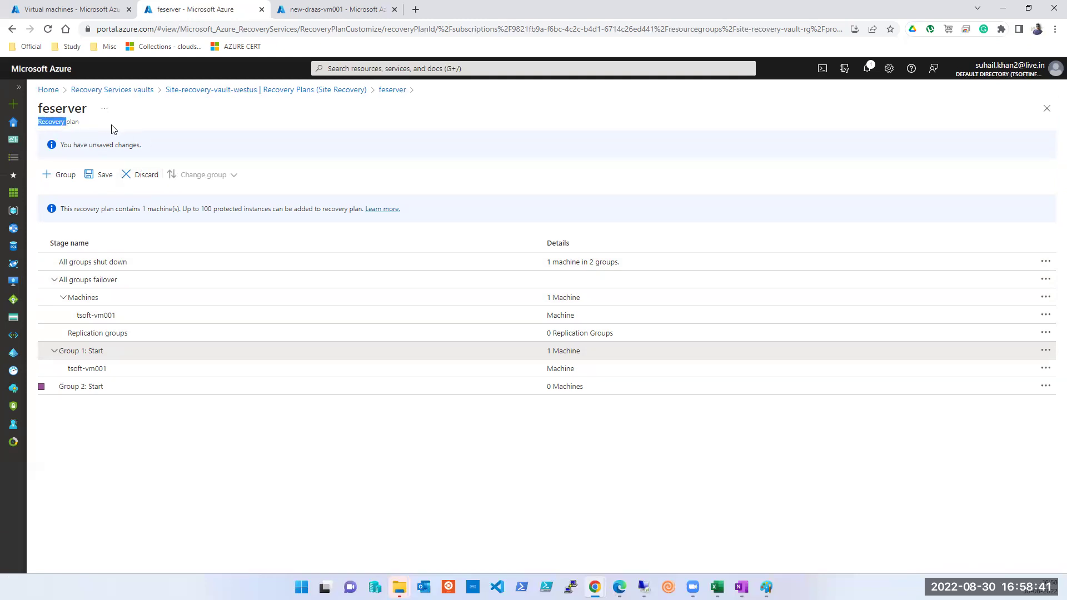
{"action": "left_click", "coordinate": [1047, 108]}
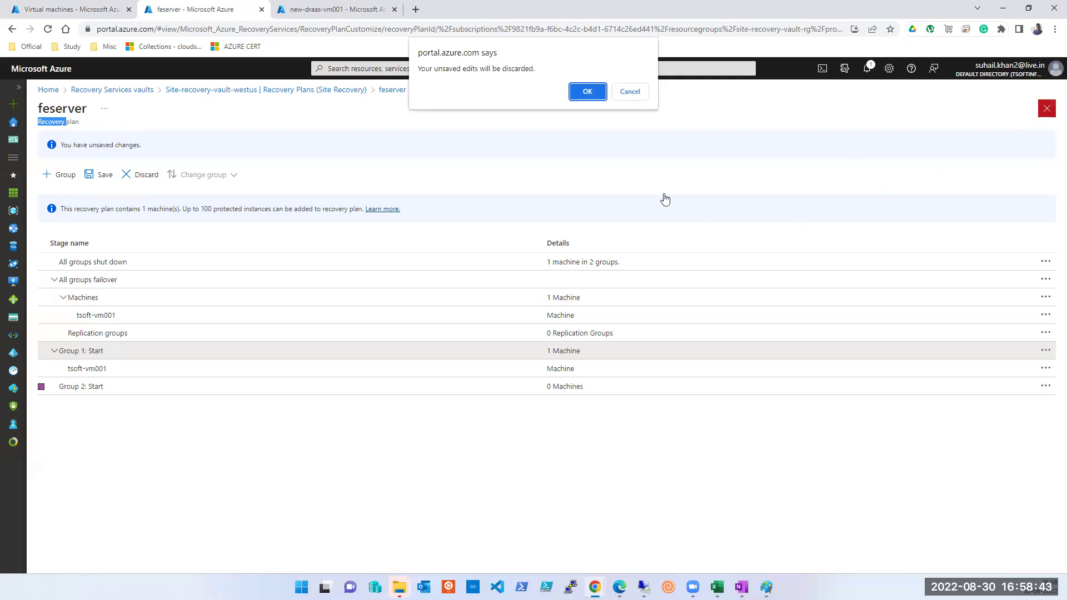
{"action": "left_click", "coordinate": [587, 92]}
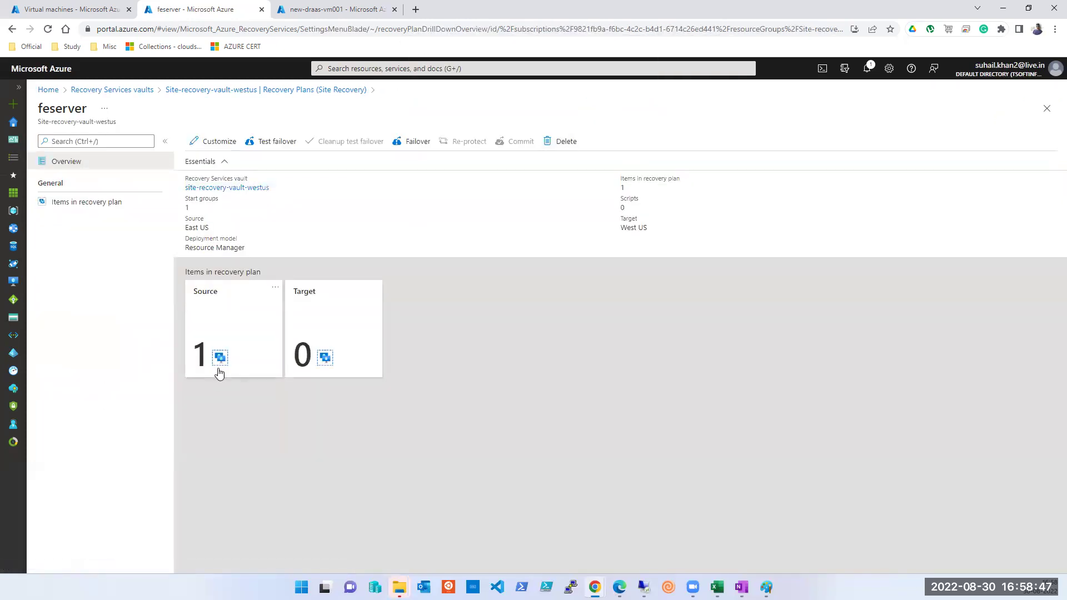
View the items in the feserver recovery plan and check the new-draas-vm001 virtual machine overview
{"action": "left_click", "coordinate": [94, 207]}
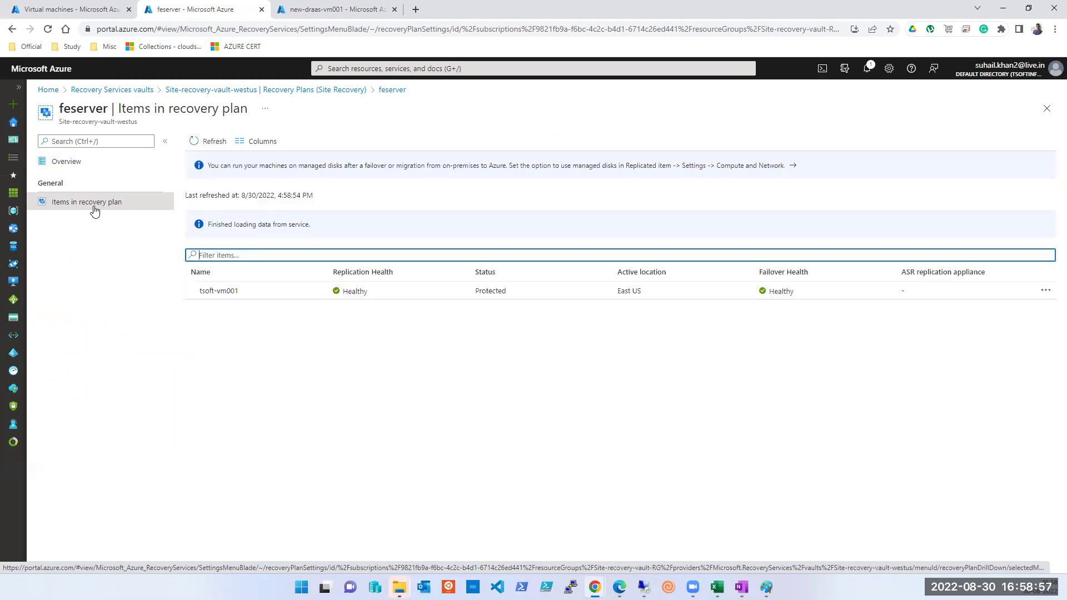
{"action": "left_click", "coordinate": [1043, 108]}
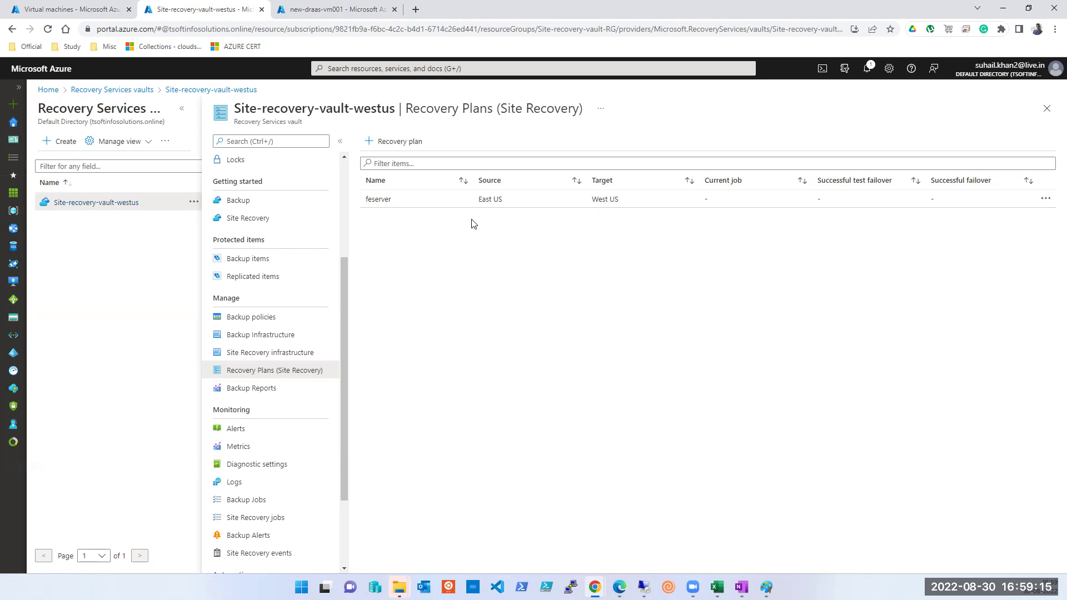
{"action": "left_click", "coordinate": [309, 11]}
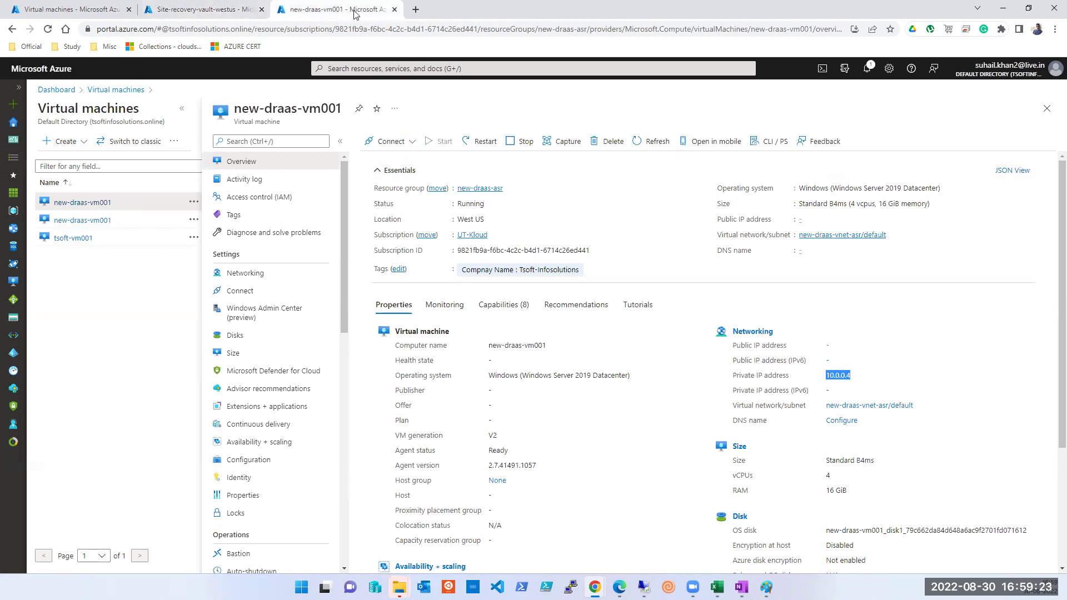
{"action": "left_click", "coordinate": [187, 9]}
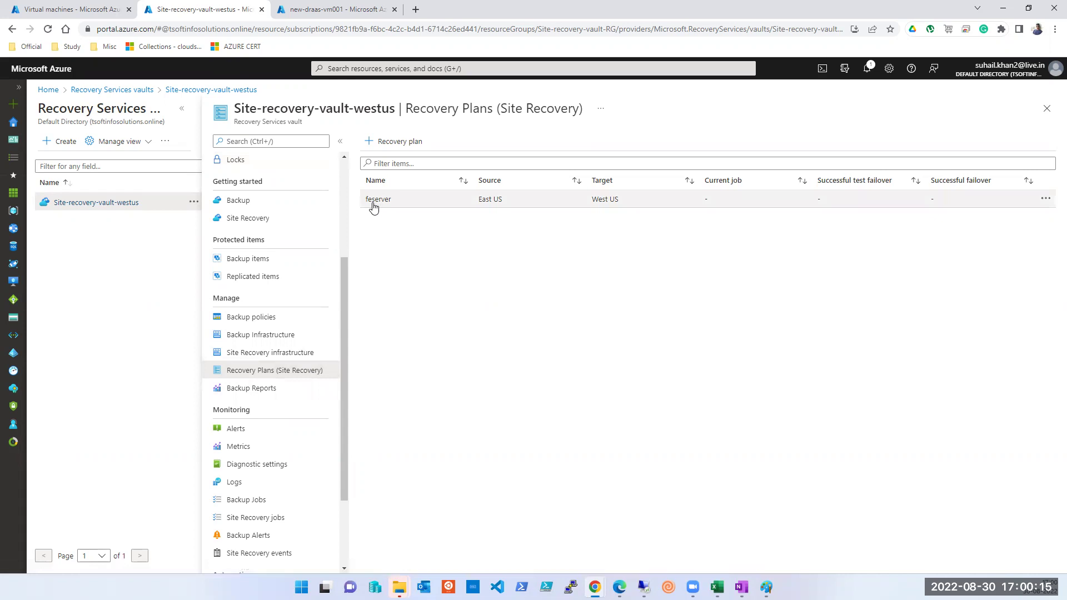
Check the actions available for the feserver plan and examine the vault's Site Recovery health and infrastructure overview
{"action": "left_click", "coordinate": [1046, 200]}
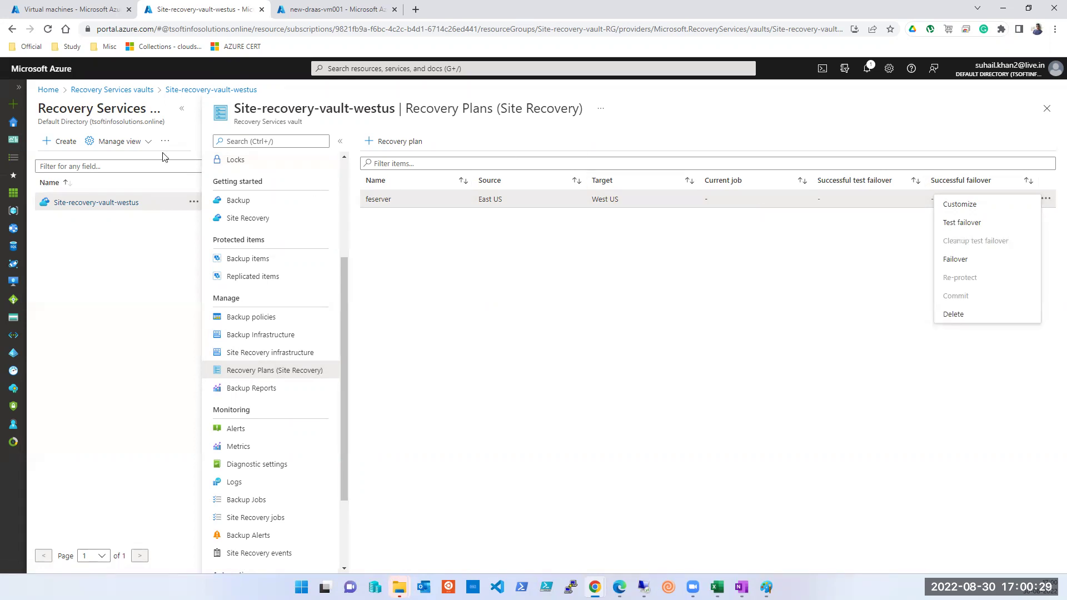
{"action": "scroll", "coordinate": [273, 273], "scroll_direction": "up", "scroll_amount": 3}
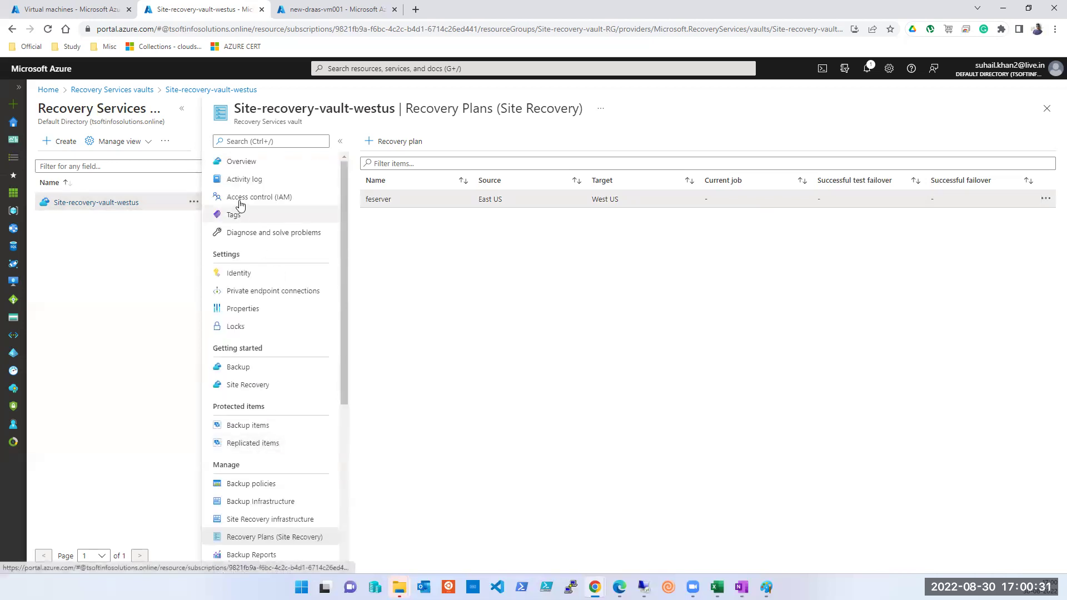
{"action": "left_click", "coordinate": [241, 167]}
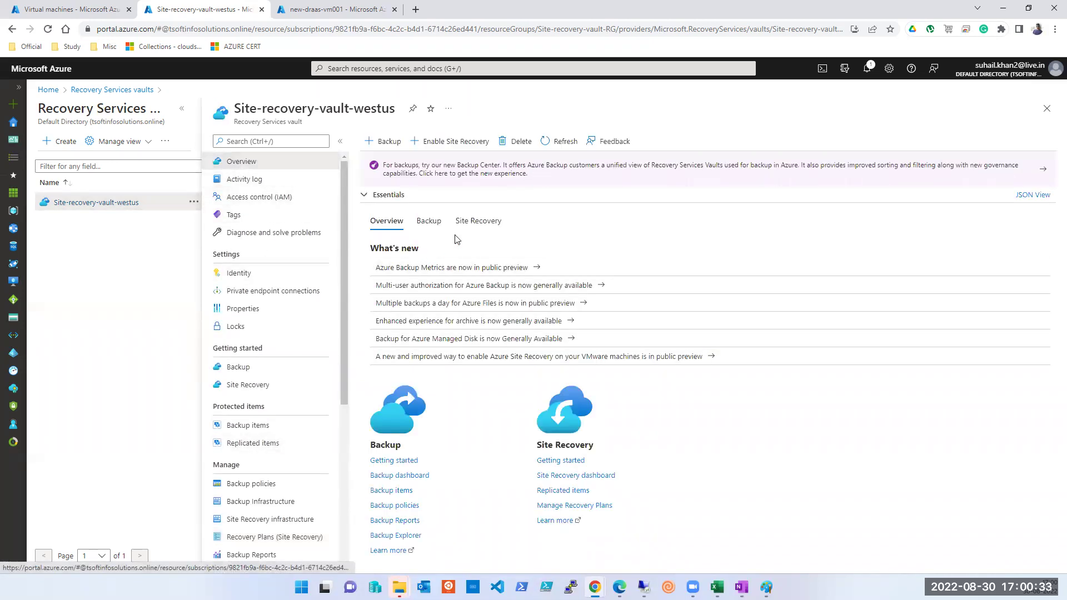
{"action": "left_click", "coordinate": [484, 223]}
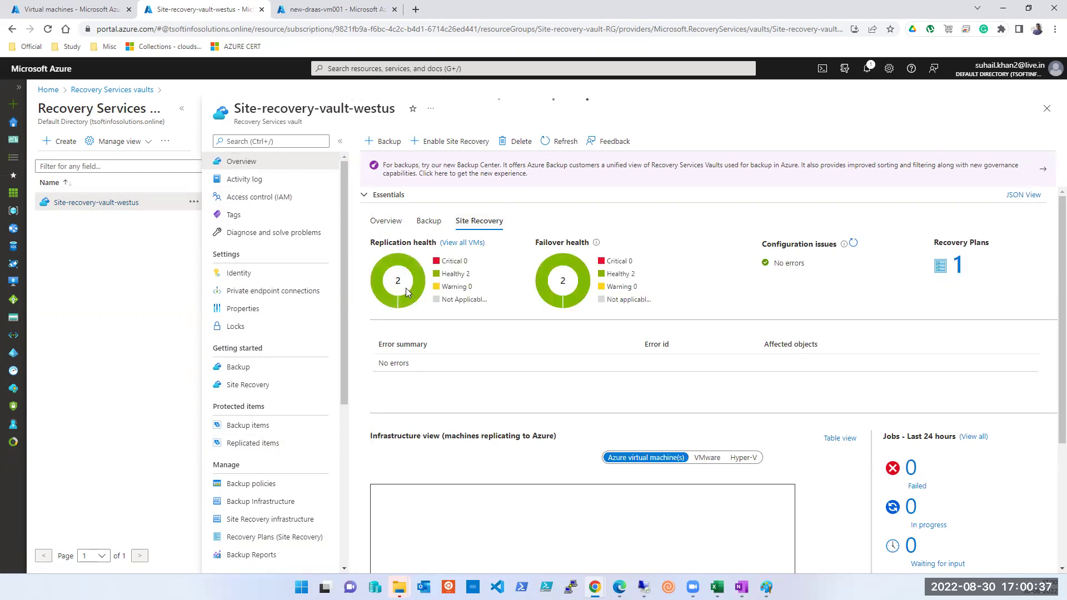
{"action": "scroll", "coordinate": [443, 337], "scroll_direction": "down", "scroll_amount": 2}
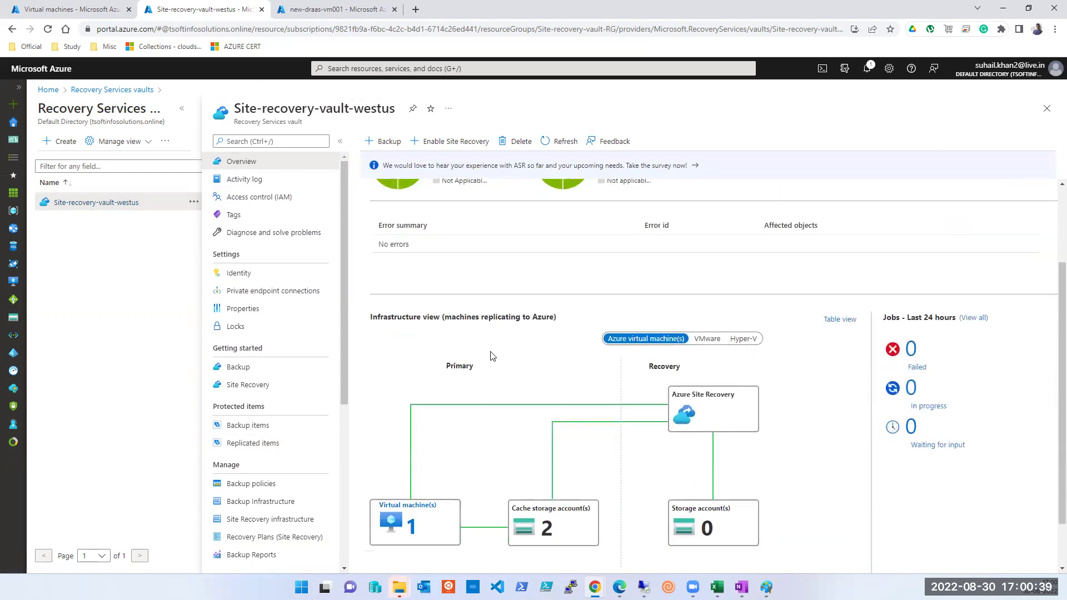
{"action": "scroll", "coordinate": [491, 355], "scroll_direction": "up", "scroll_amount": 2}
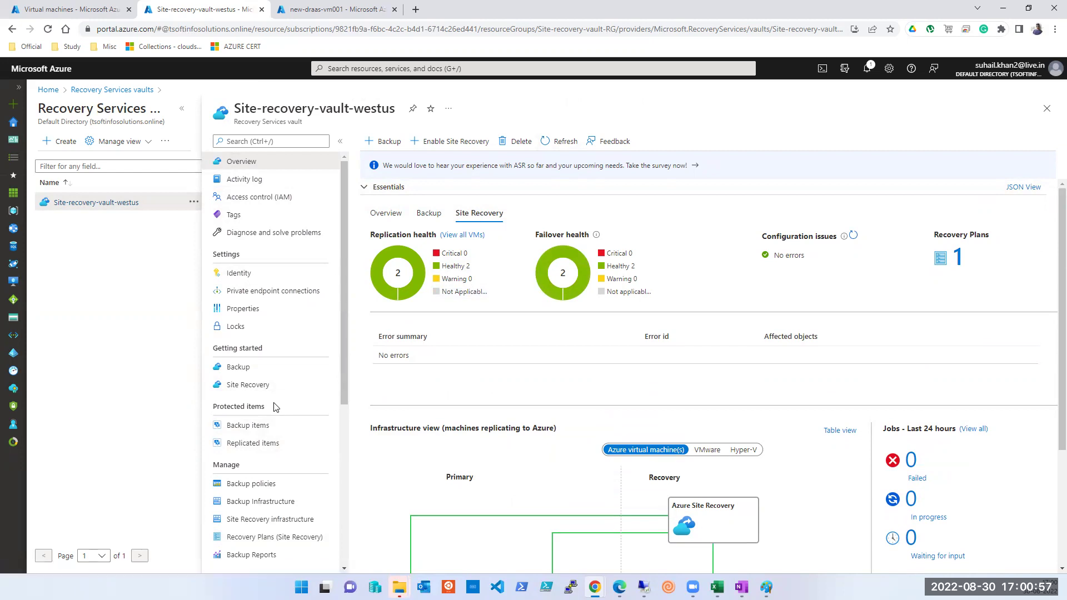
Show the properties of the Site-recovery-vault-westus vault
{"action": "scroll", "coordinate": [269, 501], "scroll_direction": "down", "scroll_amount": 1}
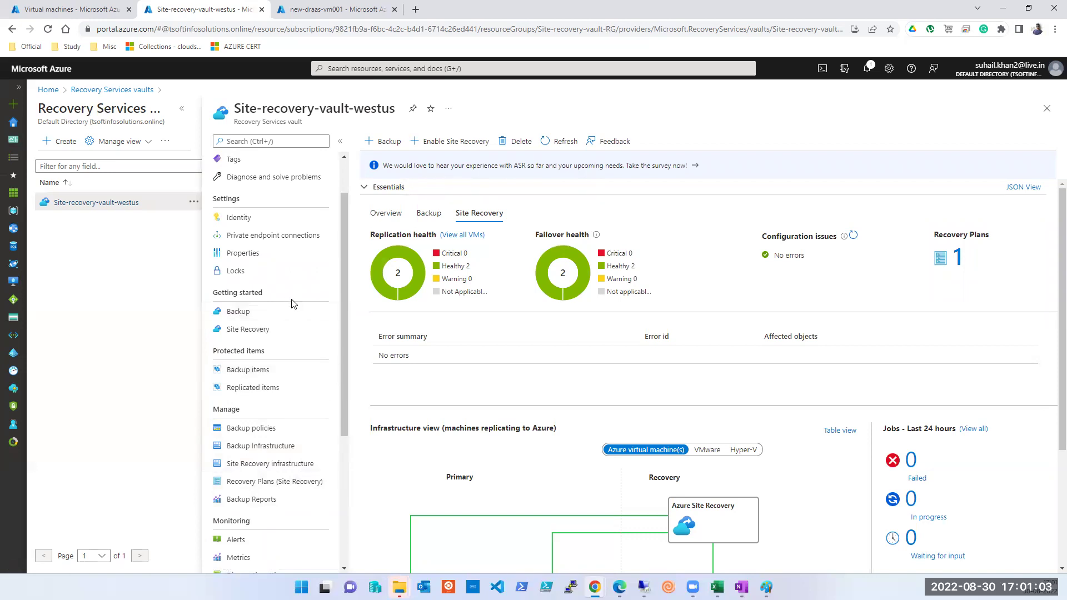
{"action": "scroll", "coordinate": [283, 340], "scroll_direction": "up", "scroll_amount": 1}
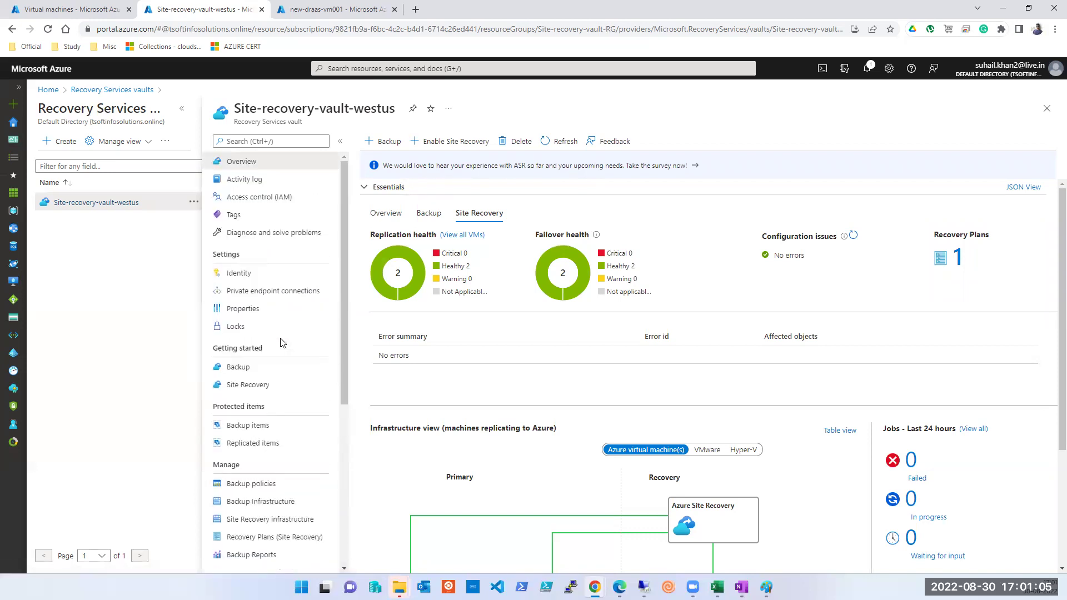
{"action": "left_click", "coordinate": [239, 312]}
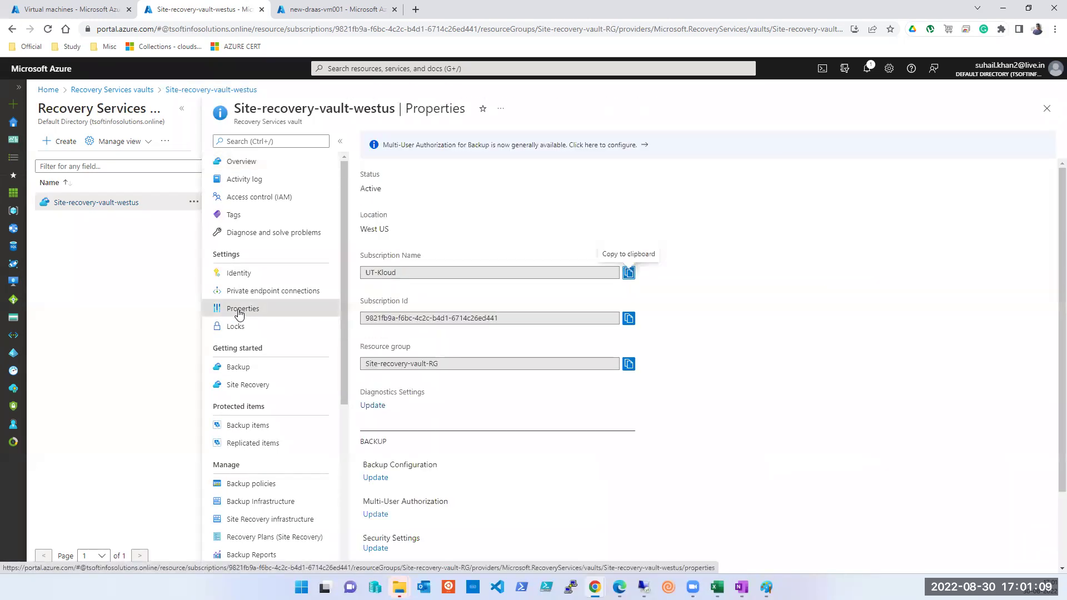
Review the vault's diagnostic settings, its backup storage replication configuration and its encryption settings
{"action": "left_click", "coordinate": [370, 408]}
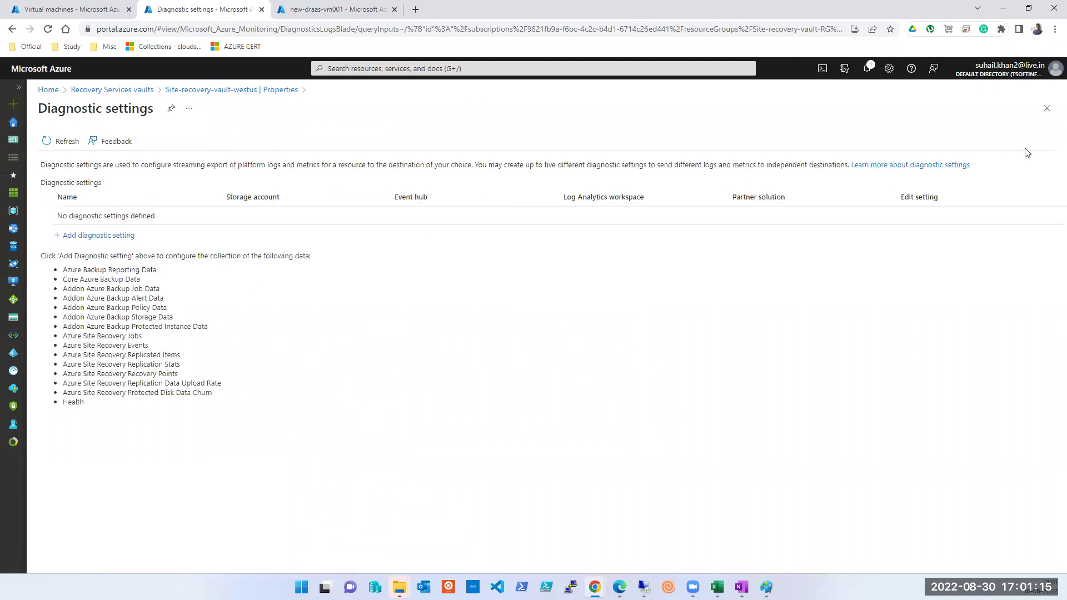
{"action": "left_click", "coordinate": [1047, 109]}
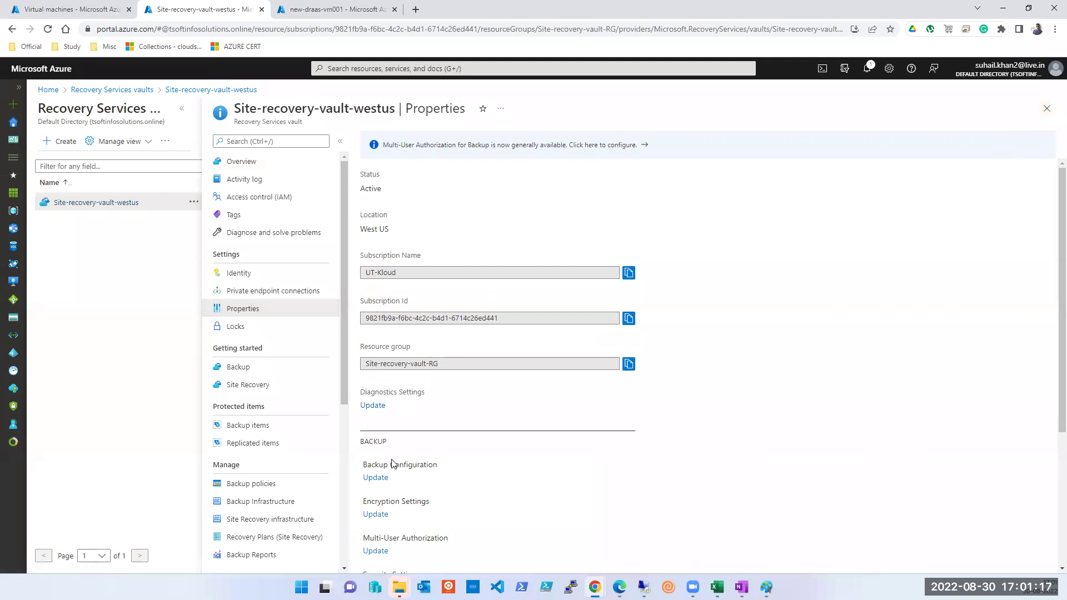
{"action": "left_click", "coordinate": [372, 479]}
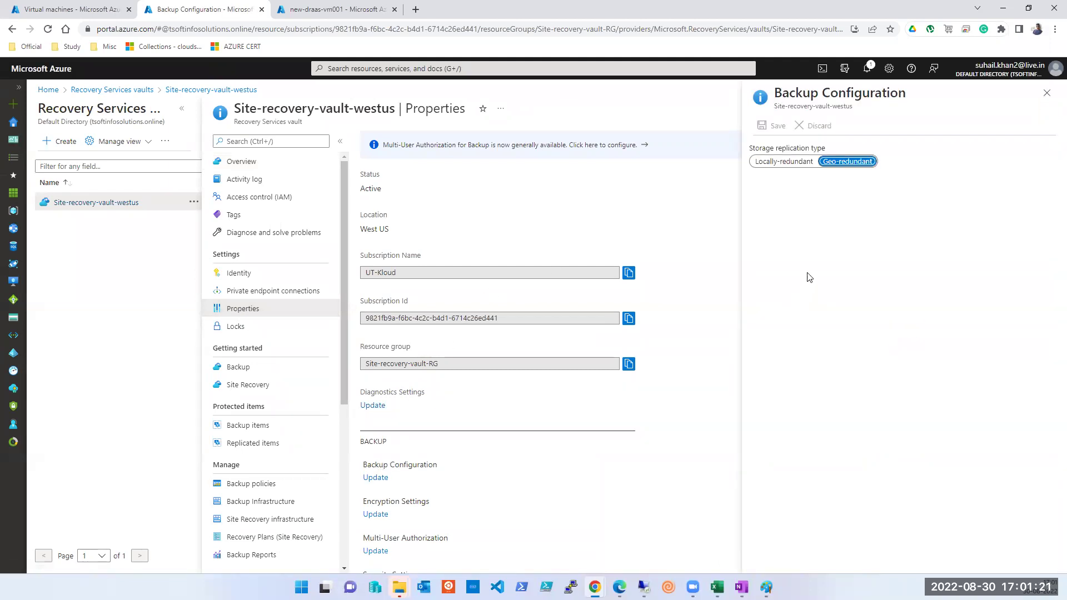
{"action": "left_click", "coordinate": [1047, 92]}
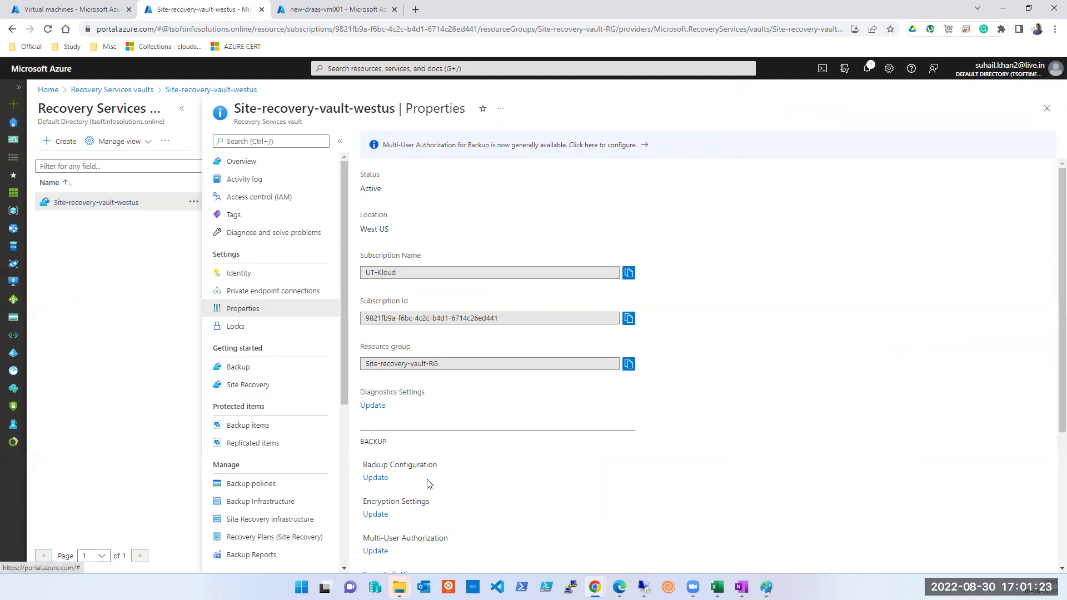
{"action": "left_click", "coordinate": [376, 515]}
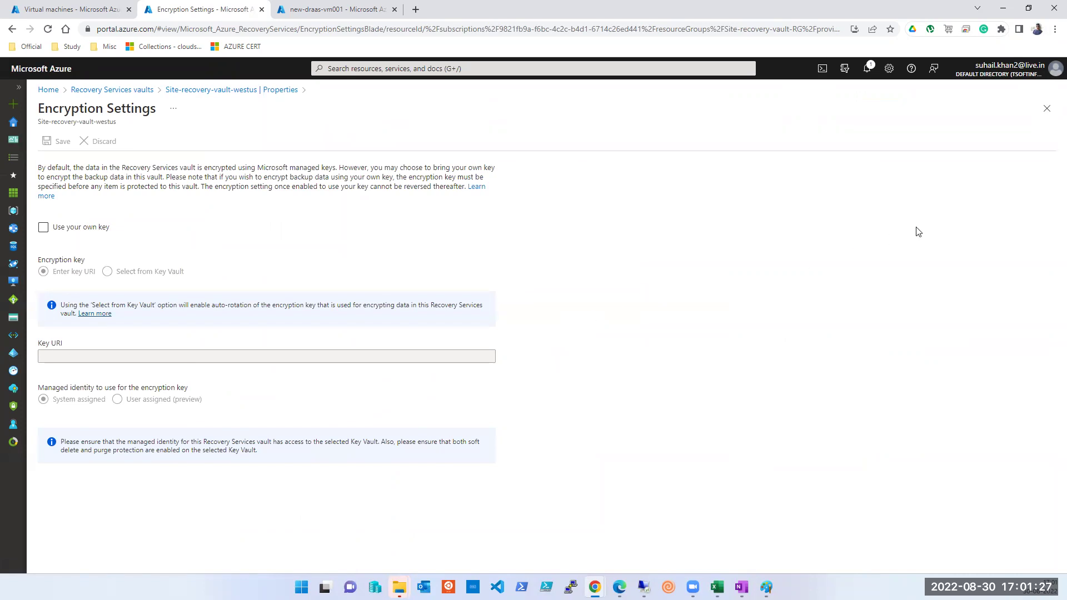
{"action": "left_click", "coordinate": [1042, 120]}
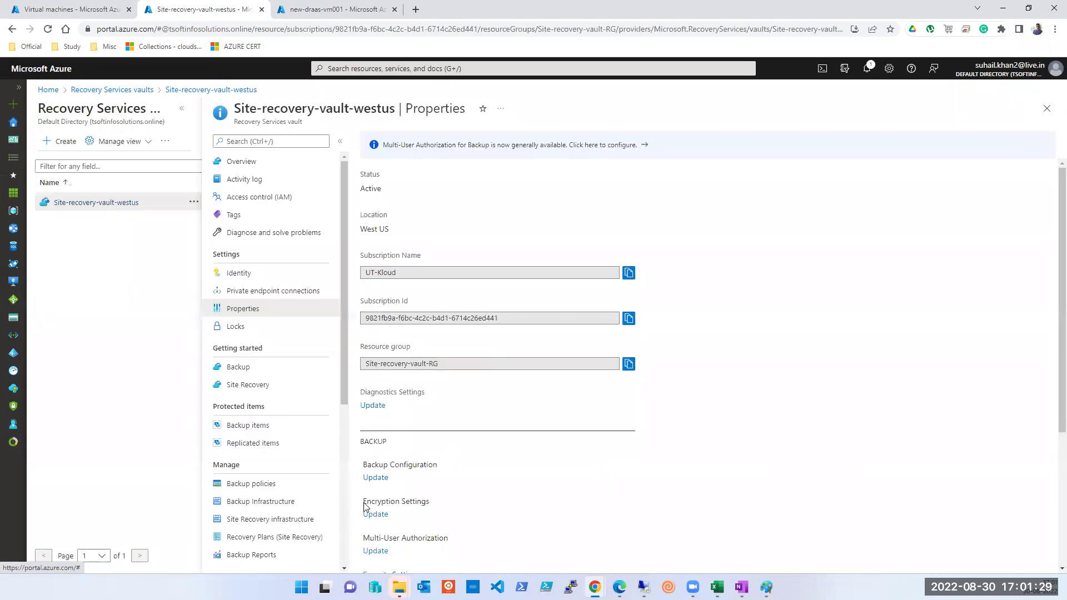
Disable Soft Delete and Security Features in the vault's security settings and save the changes
{"action": "scroll", "coordinate": [396, 534], "scroll_direction": "down", "scroll_amount": 2}
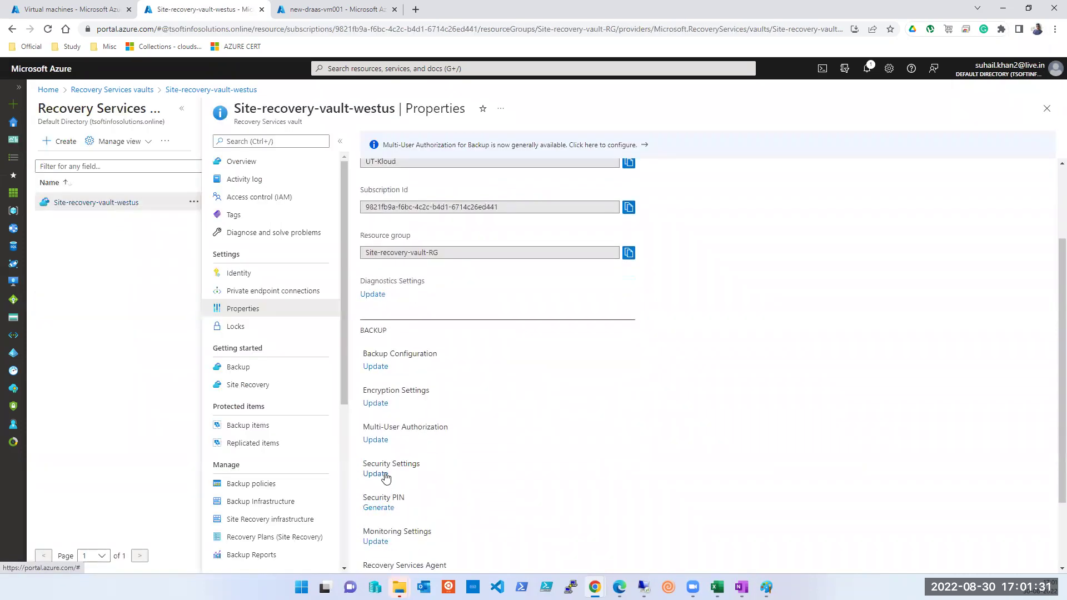
{"action": "left_click", "coordinate": [382, 474]}
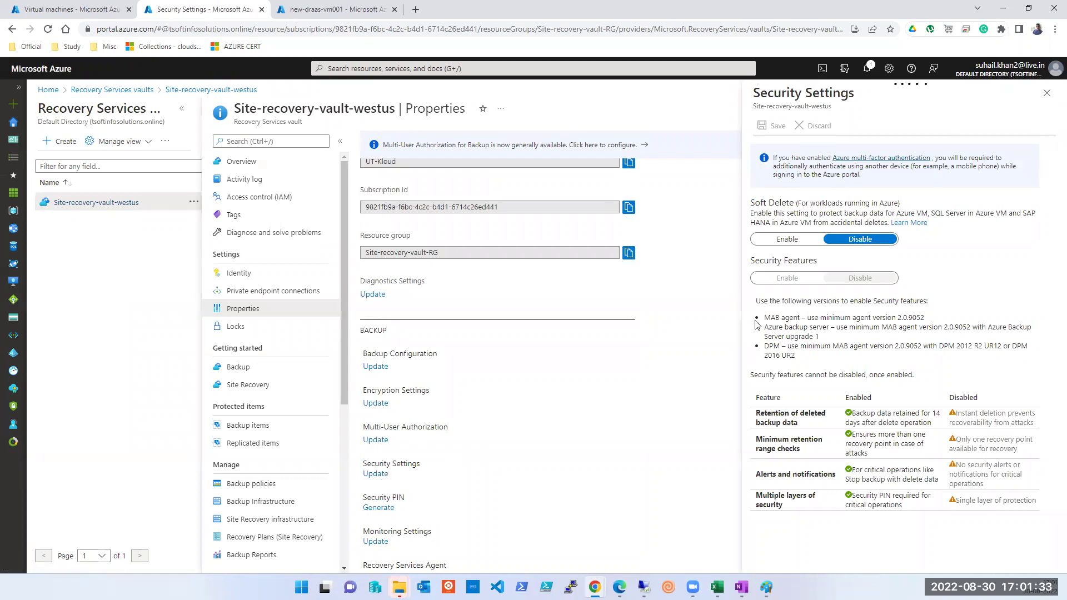
{"action": "left_click", "coordinate": [862, 240]}
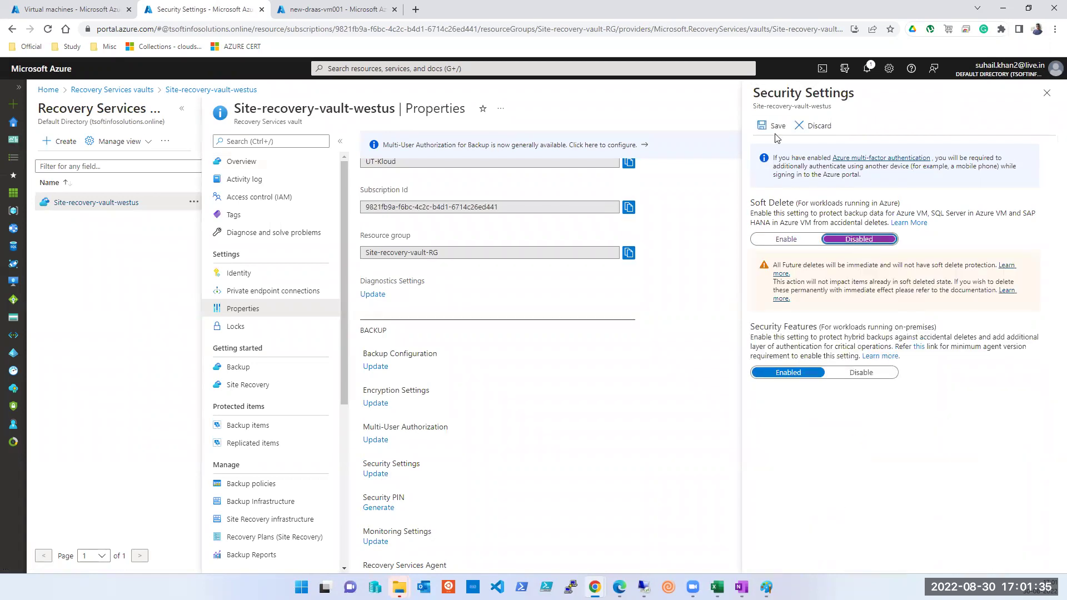
{"action": "left_click", "coordinate": [863, 375]}
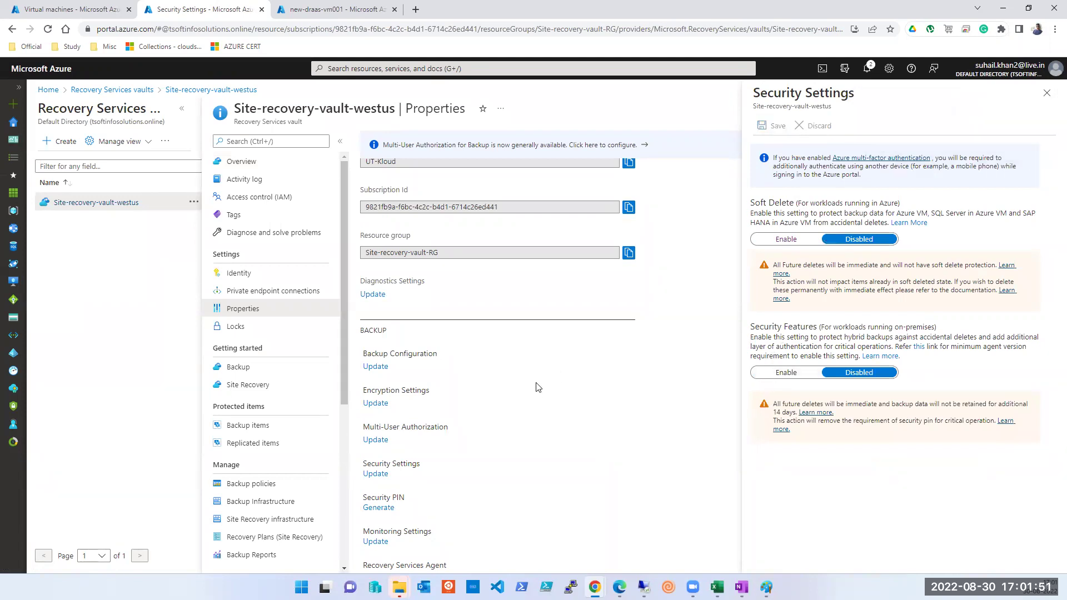
{"action": "scroll", "coordinate": [538, 386], "scroll_direction": "down", "scroll_amount": 2}
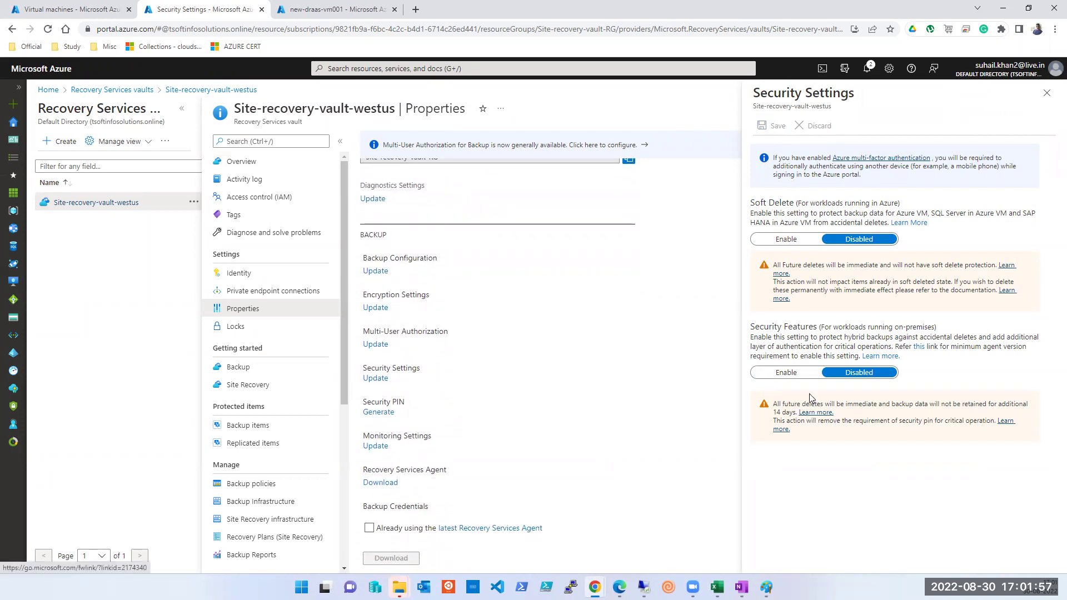
{"action": "left_click", "coordinate": [1050, 96]}
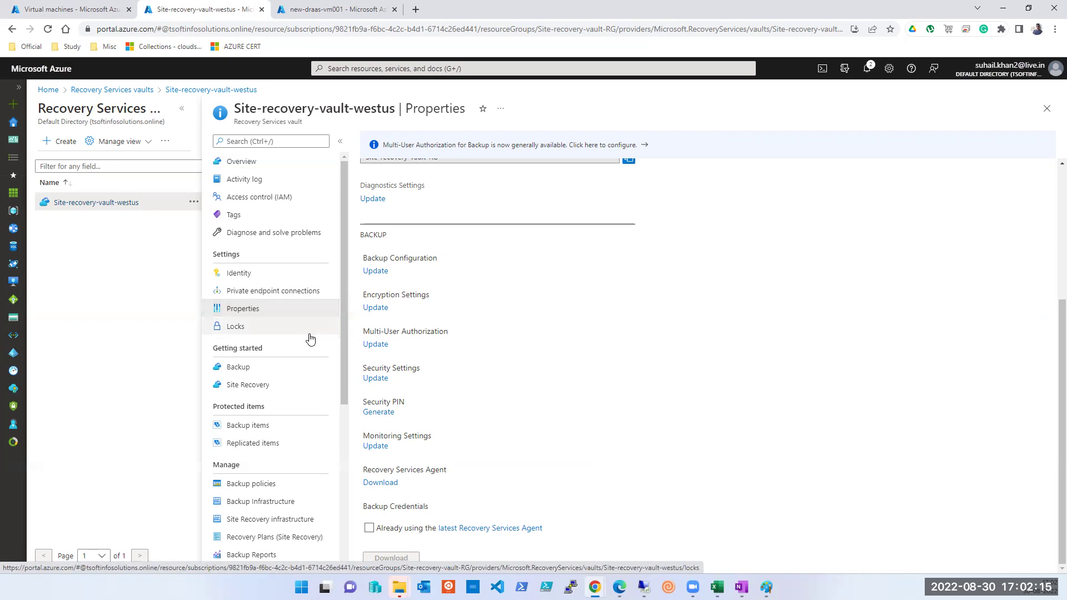
Reopen the Site-recovery-vault-westus vault and examine its backup monitoring and usage, backup setup options and backup items
{"action": "left_click", "coordinate": [1048, 110]}
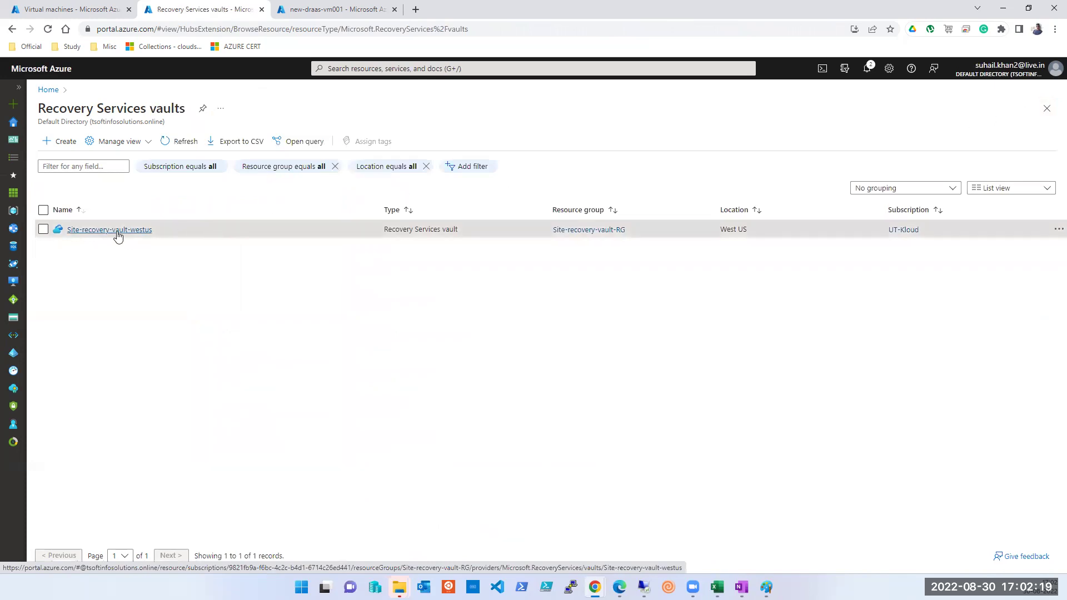
{"action": "left_click", "coordinate": [117, 235]}
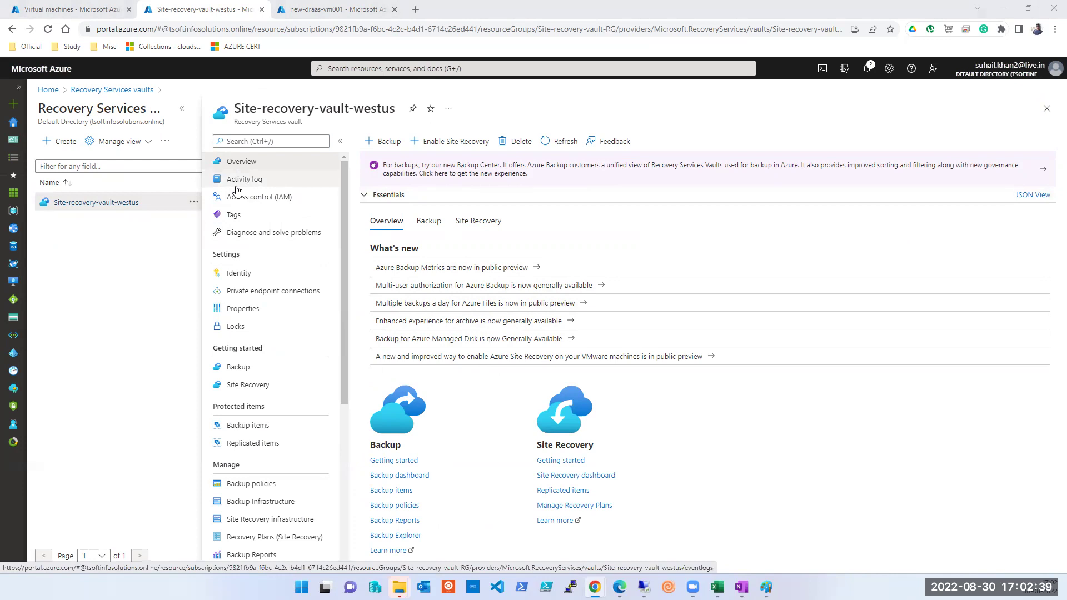
{"action": "left_click", "coordinate": [431, 223]}
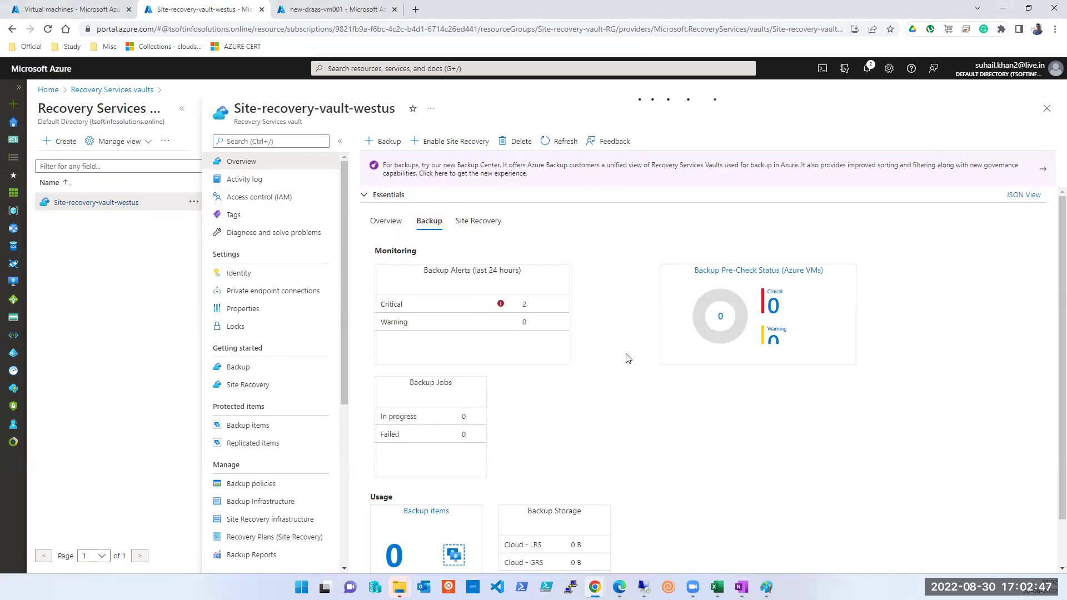
{"action": "scroll", "coordinate": [570, 372], "scroll_direction": "down", "scroll_amount": 1}
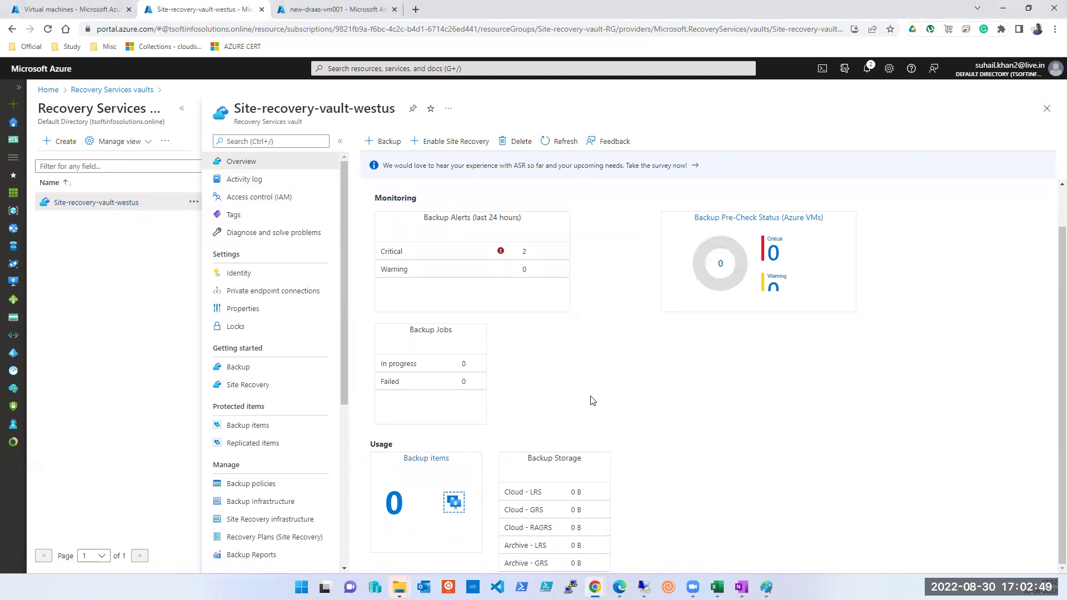
{"action": "scroll", "coordinate": [593, 400], "scroll_direction": "up", "scroll_amount": 1}
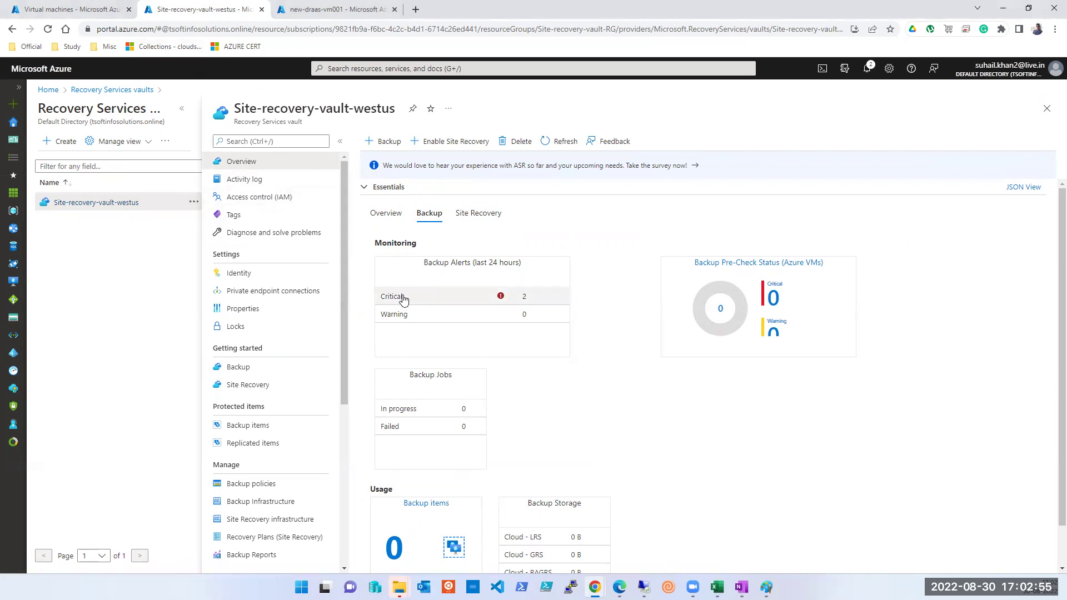
{"action": "left_click", "coordinate": [254, 371]}
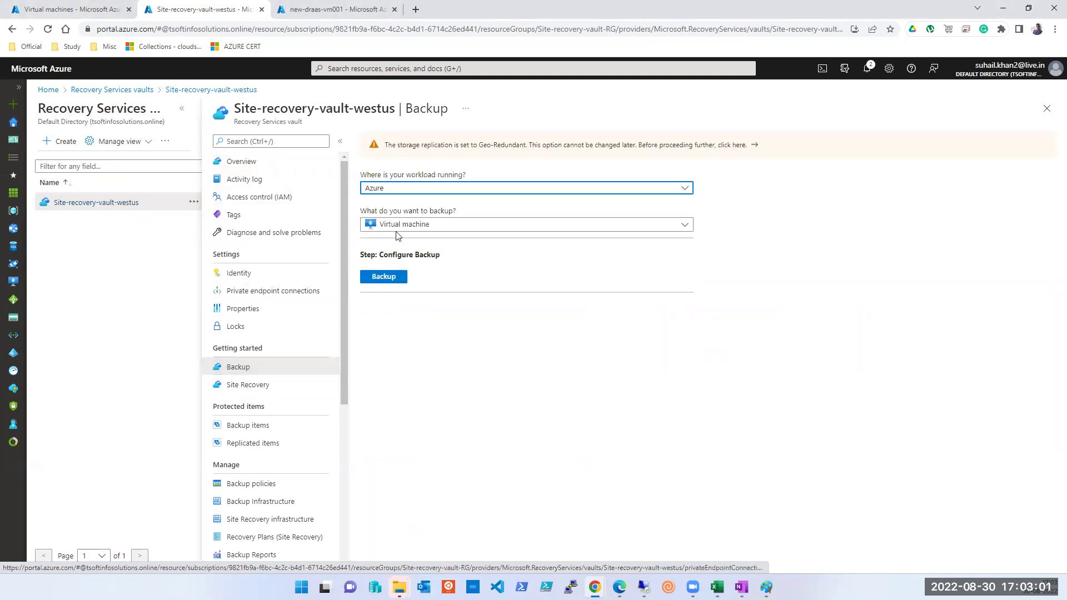
{"action": "left_click", "coordinate": [247, 426]}
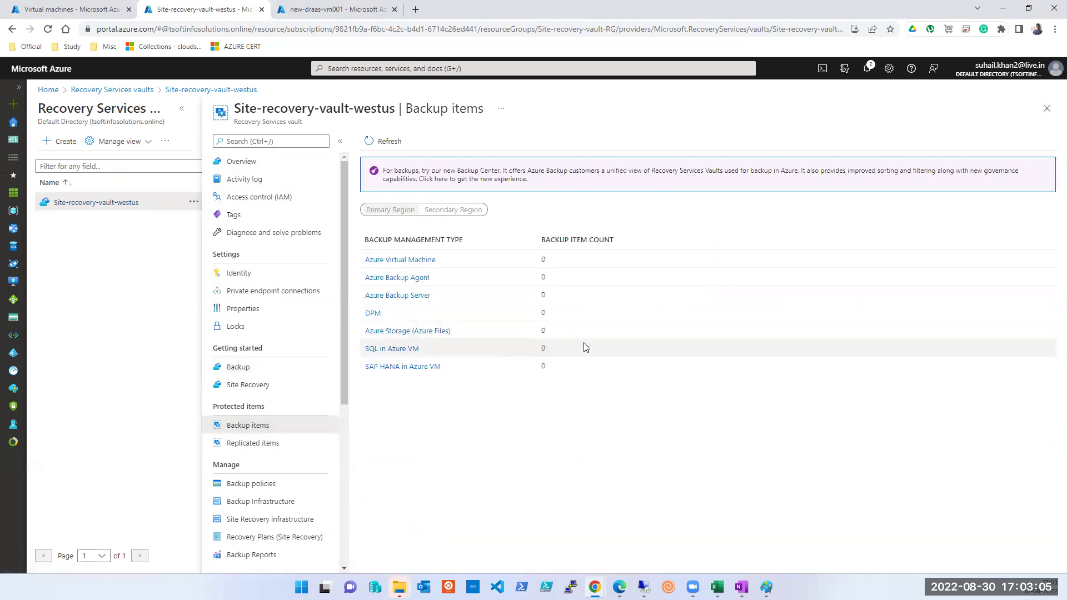
Disable replication for the replicated item tsoft-vm001, giving "I don't want to provide feedback" as the only reason, and return to the replicated items
{"action": "left_click", "coordinate": [261, 443]}
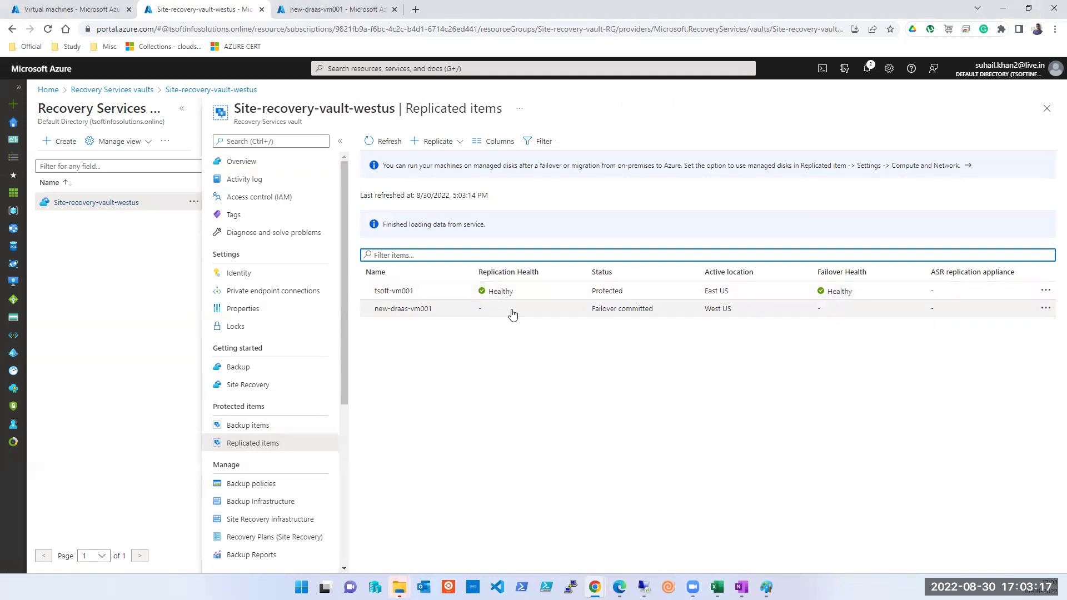
{"action": "left_click", "coordinate": [416, 291]}
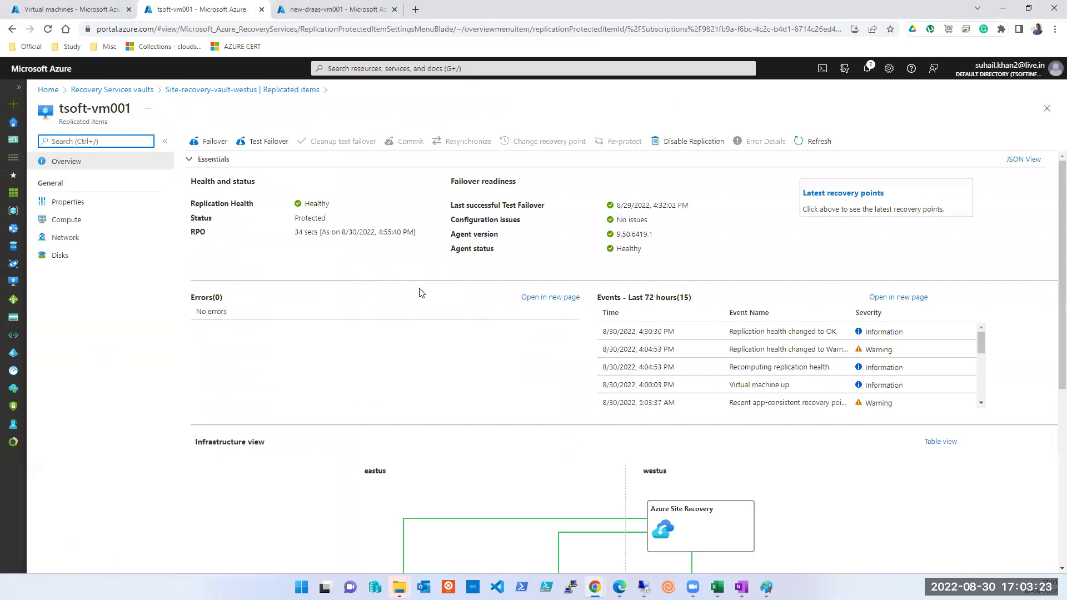
{"action": "left_click", "coordinate": [691, 143]}
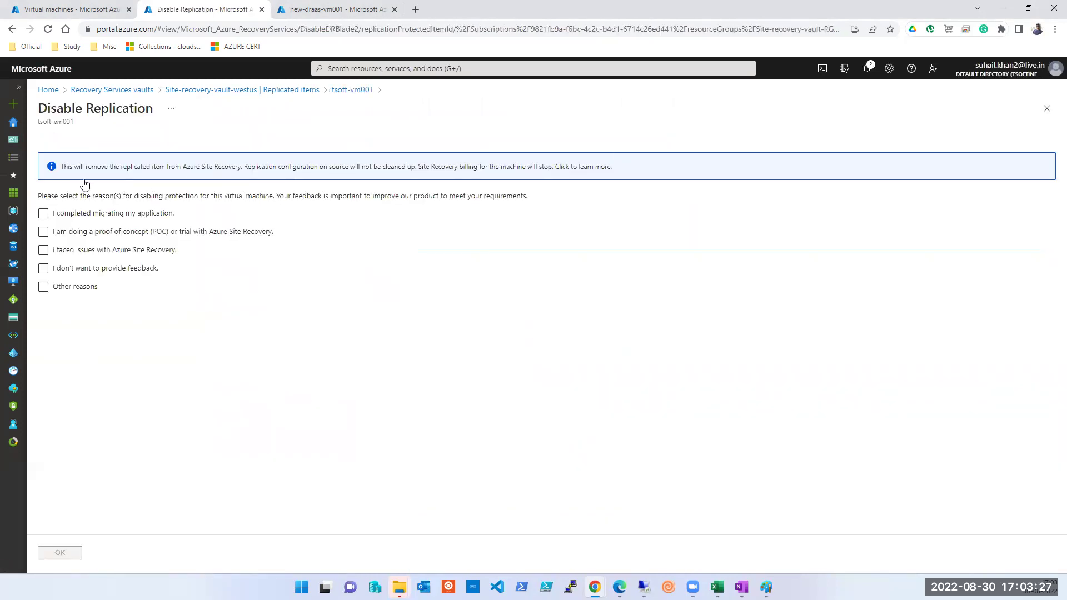
{"action": "left_click", "coordinate": [66, 286]}
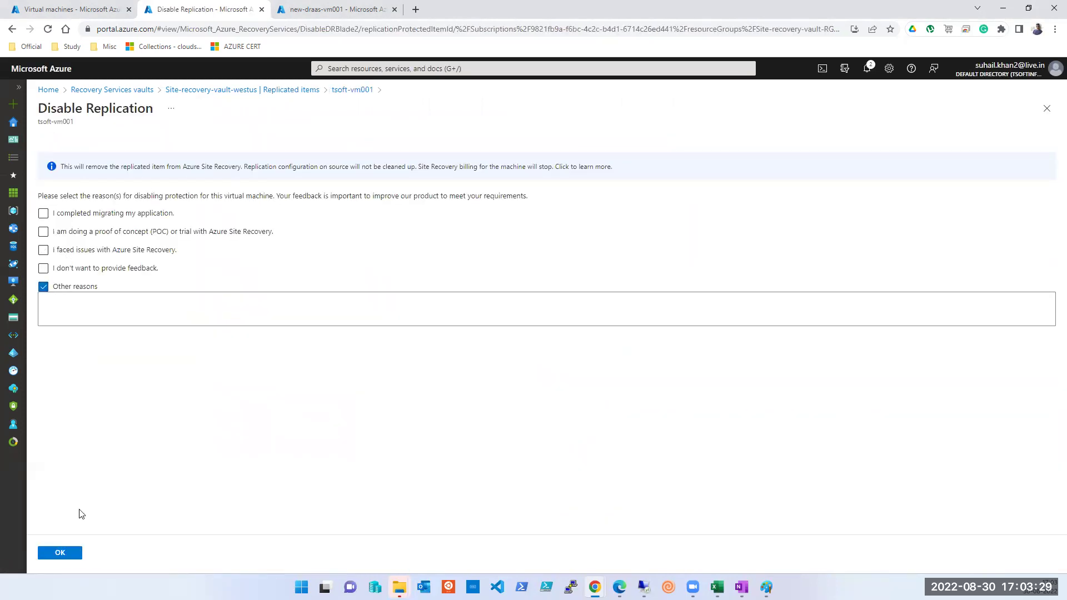
{"action": "left_click", "coordinate": [63, 558]}
{"action": "left_click", "coordinate": [89, 299]}
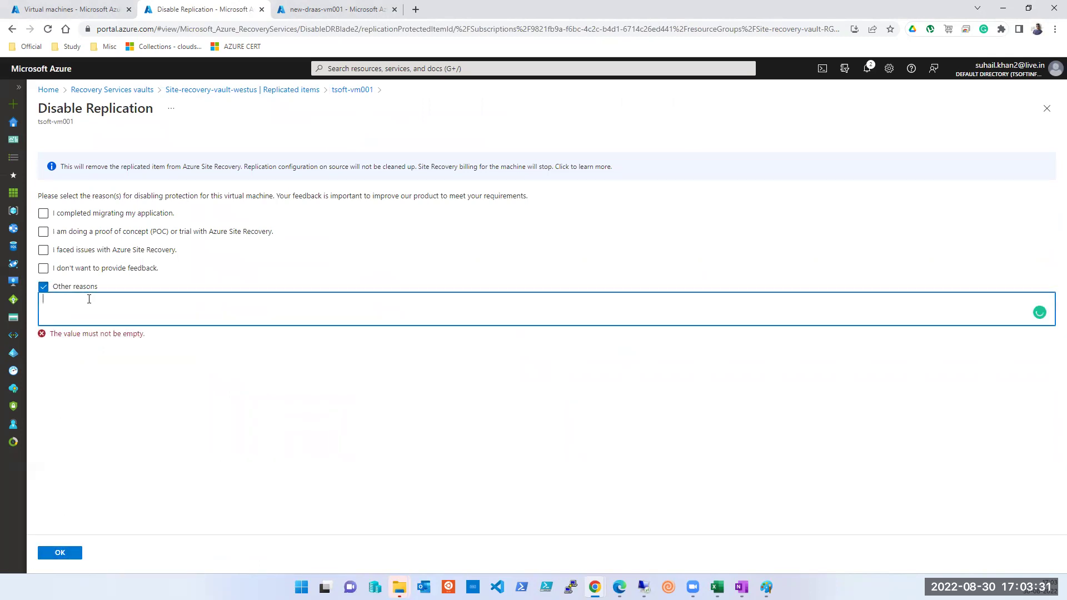
{"action": "left_click", "coordinate": [112, 271]}
{"action": "left_click", "coordinate": [44, 287]}
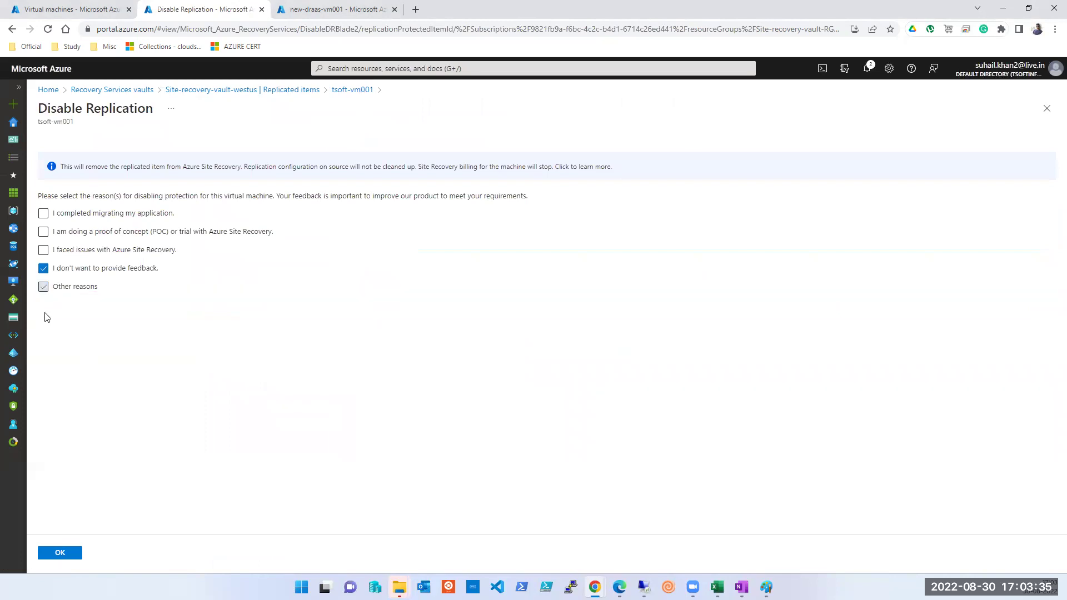
{"action": "left_click", "coordinate": [60, 553]}
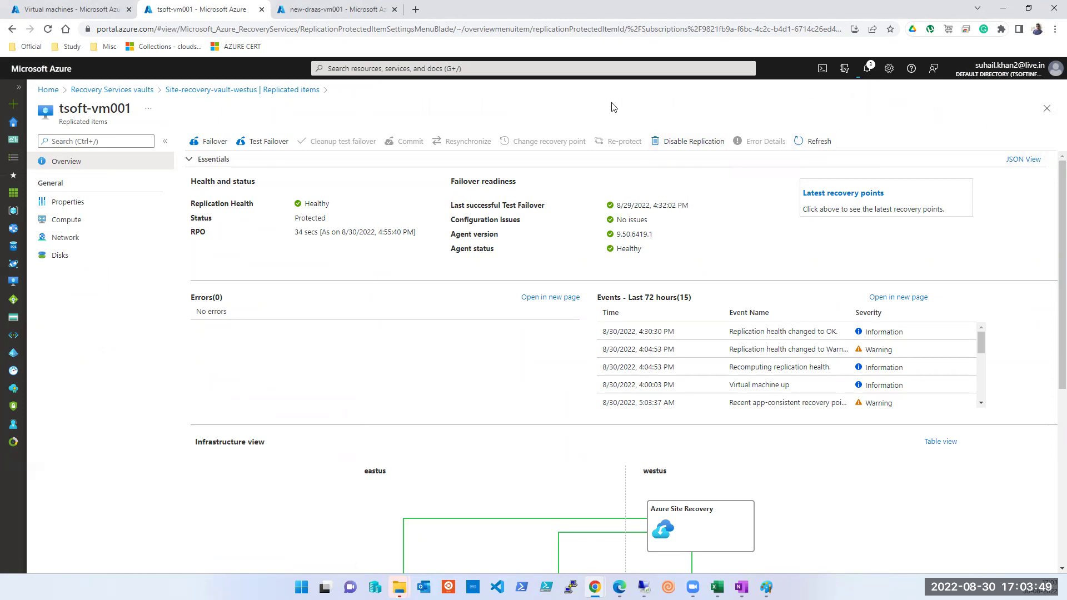
{"action": "left_click", "coordinate": [435, 67]}
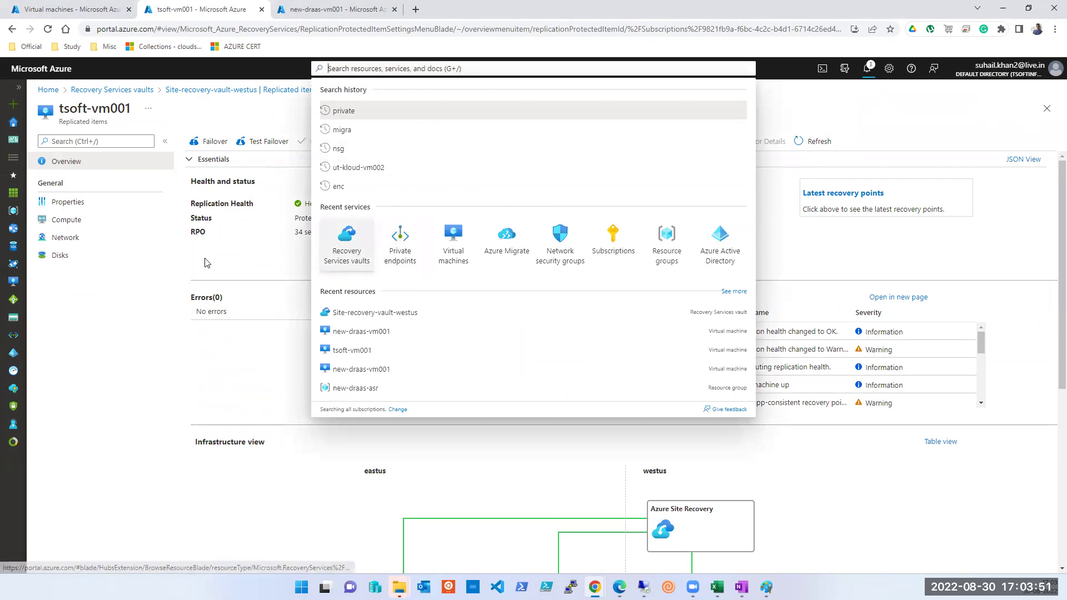
{"action": "left_click", "coordinate": [86, 333]}
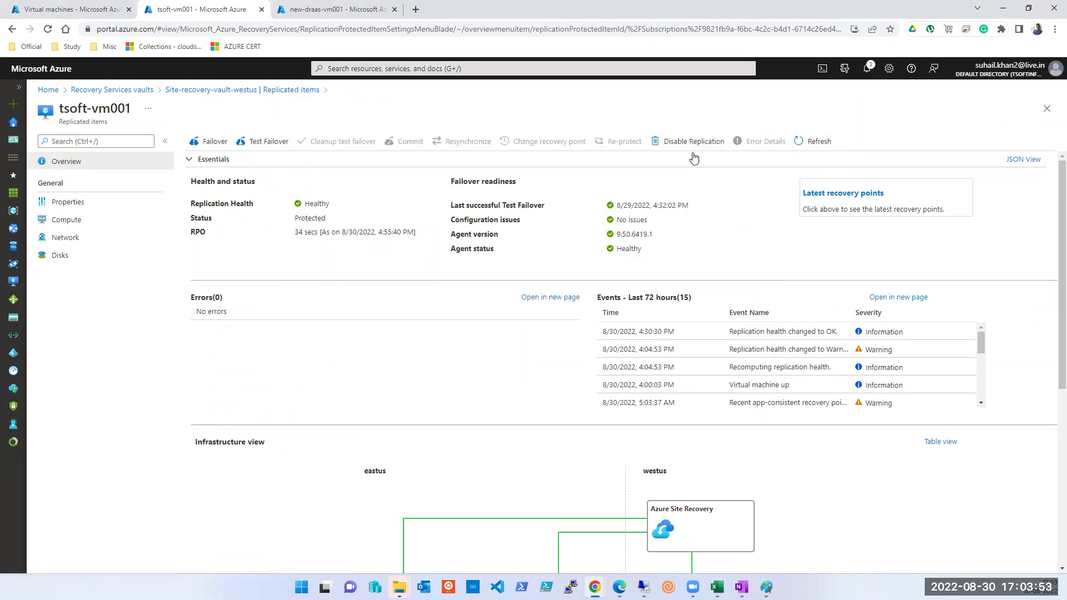
{"action": "left_click", "coordinate": [1048, 110]}
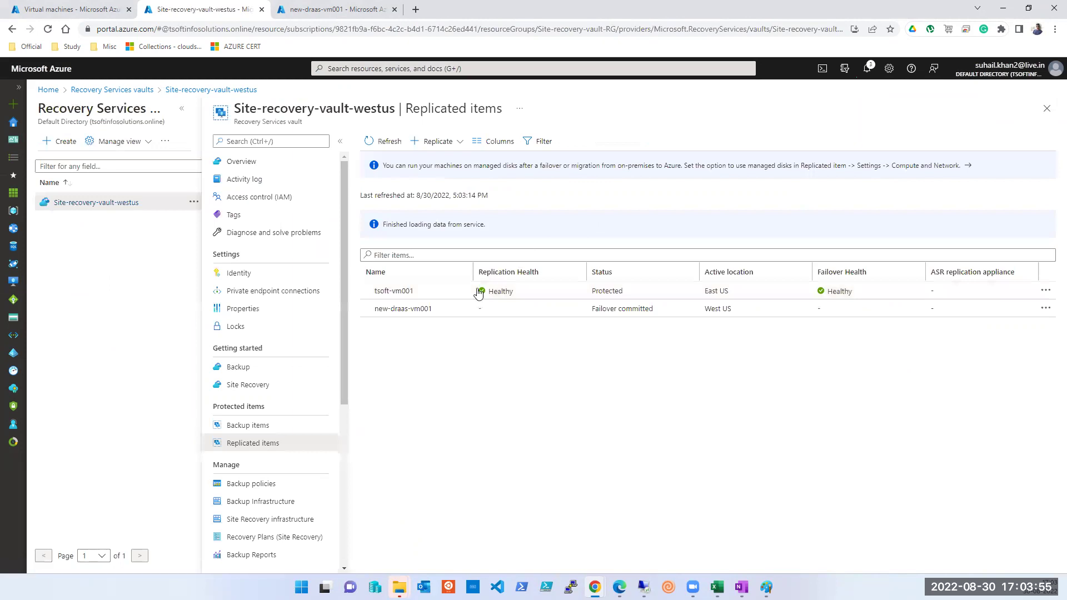
Disable replication for the replicated item new-draas-vm001, check the removal's notifications and refresh the vault's replicated items
{"action": "left_click", "coordinate": [414, 315]}
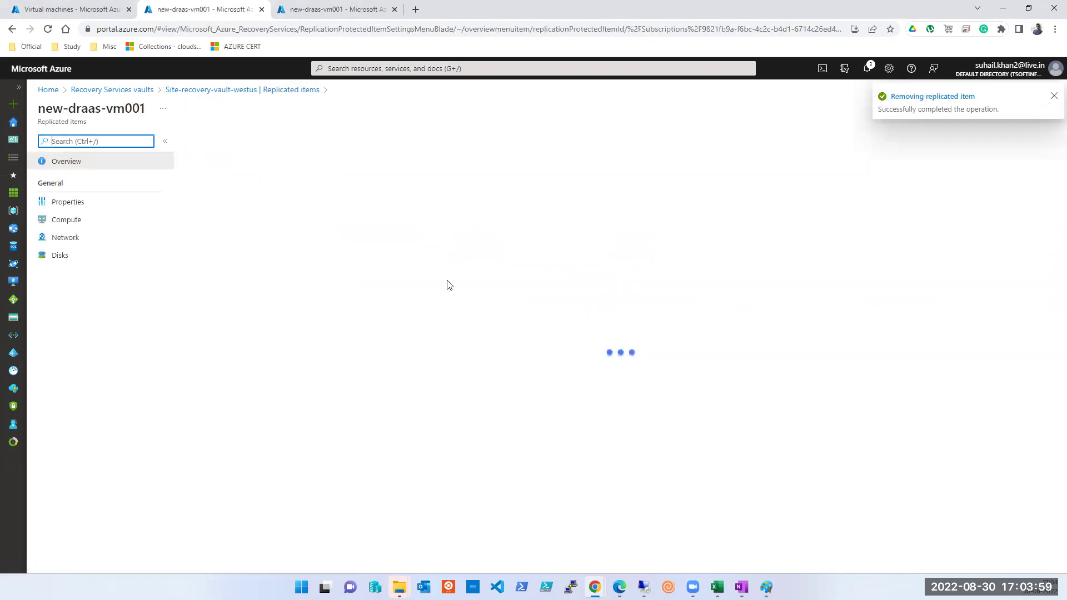
{"action": "left_click", "coordinate": [689, 141]}
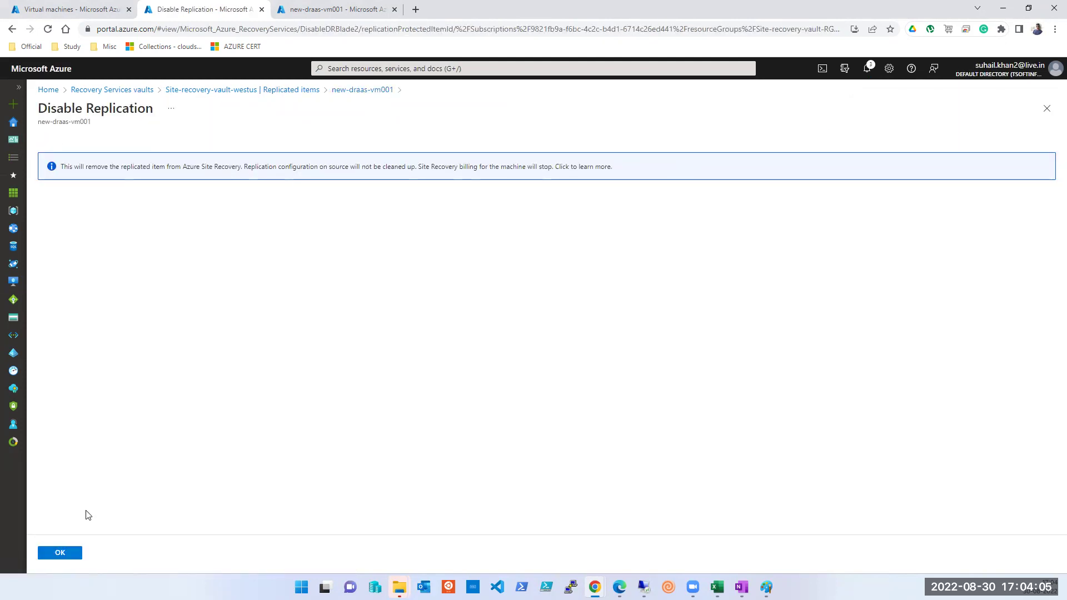
{"action": "left_click", "coordinate": [64, 556]}
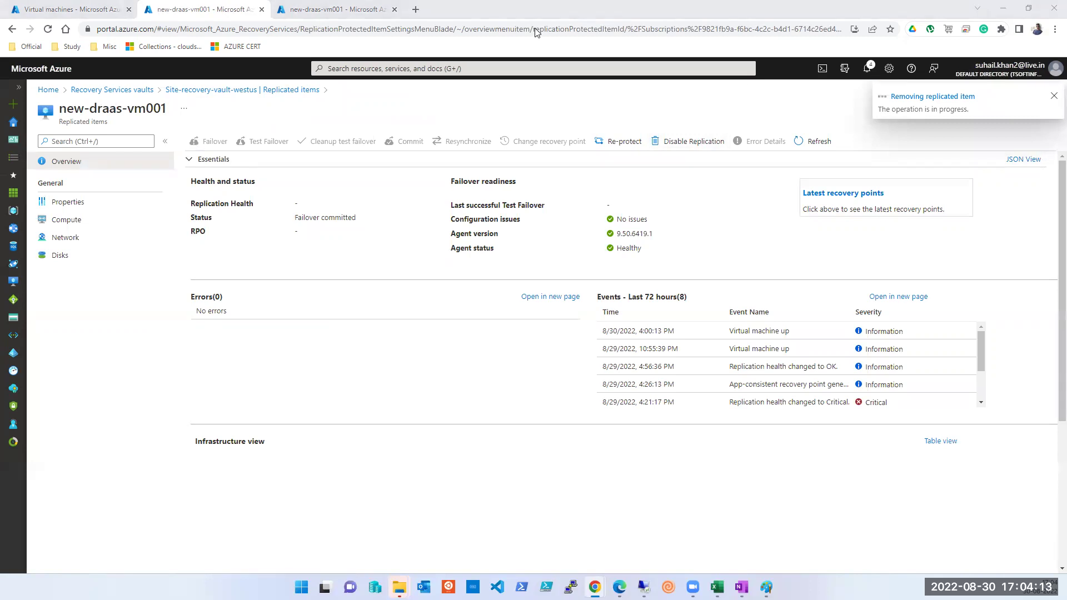
{"action": "left_click", "coordinate": [868, 67]}
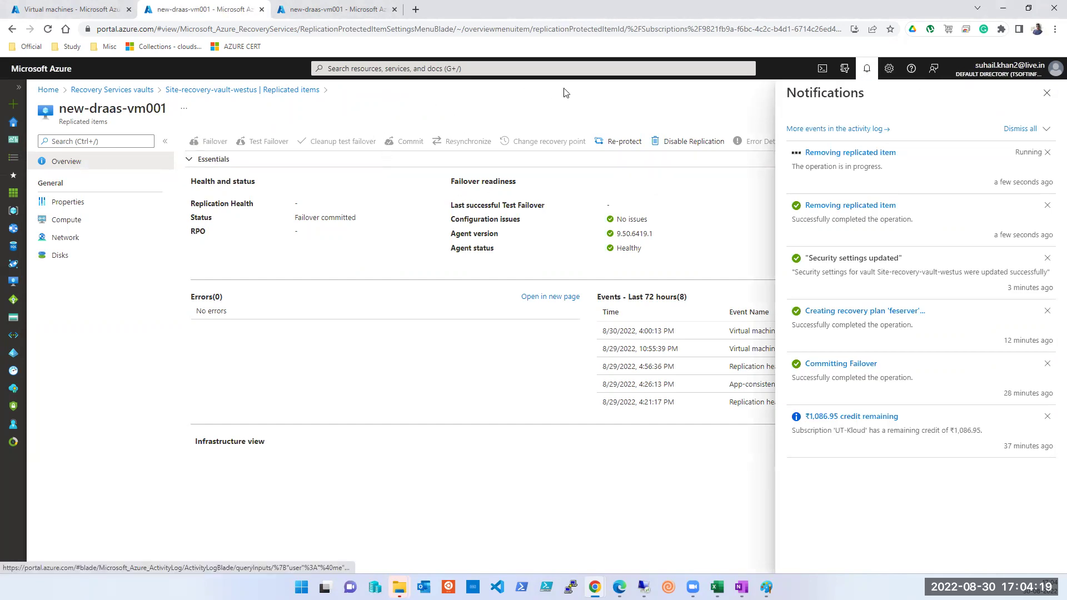
{"action": "left_click", "coordinate": [1043, 93]}
{"action": "left_click", "coordinate": [1044, 104]}
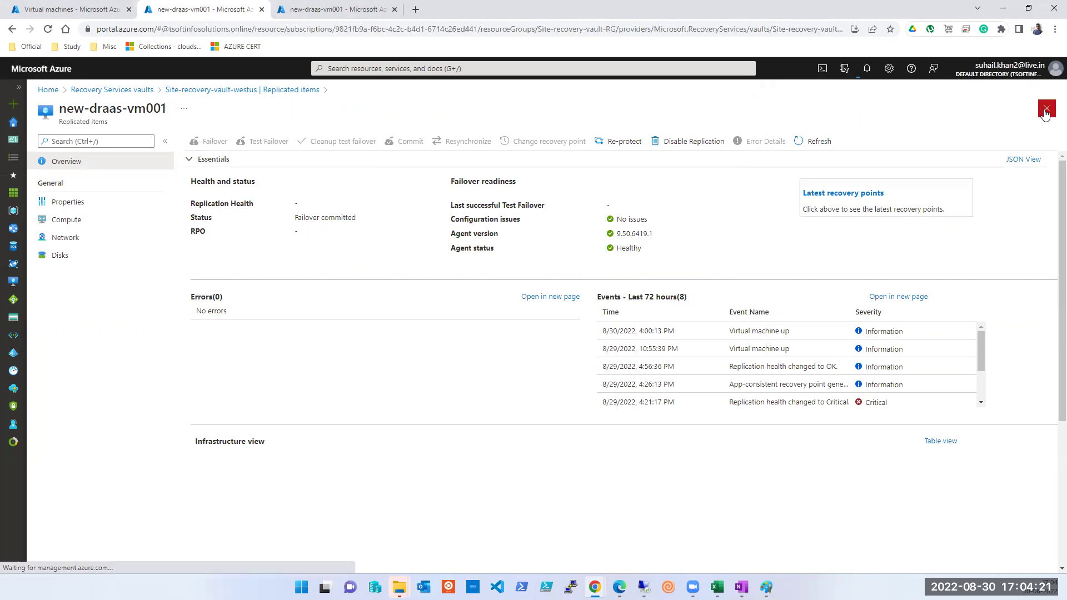
{"action": "left_click", "coordinate": [396, 146]}
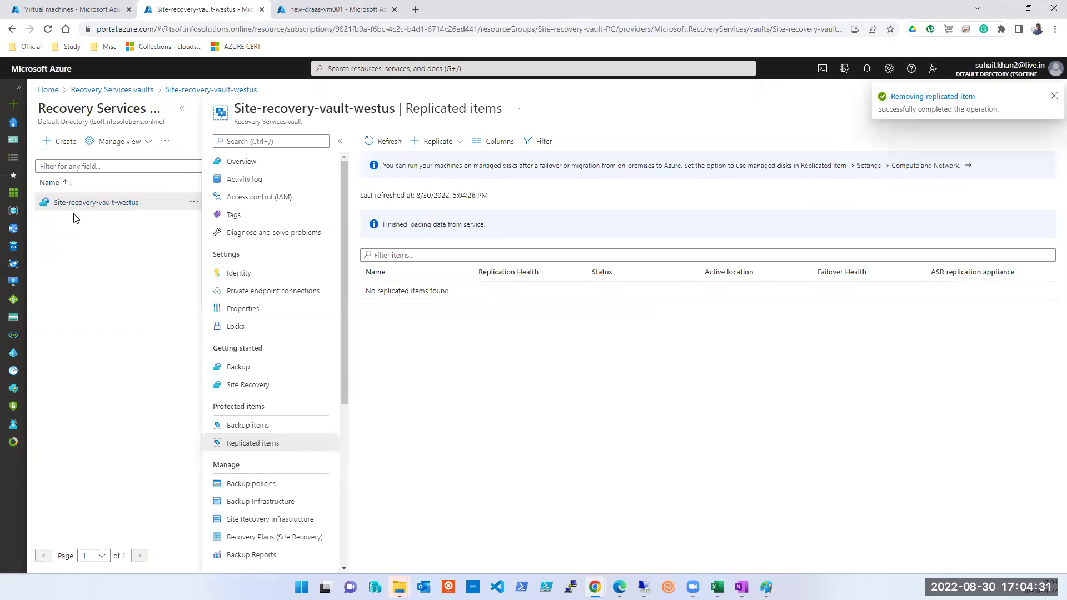
Generate the PowerShell deletion script for Site-recovery-vault-westus and save it to the Desktop as Delete_Site-recovery-vault-westus.ps1
{"action": "left_click", "coordinate": [86, 207]}
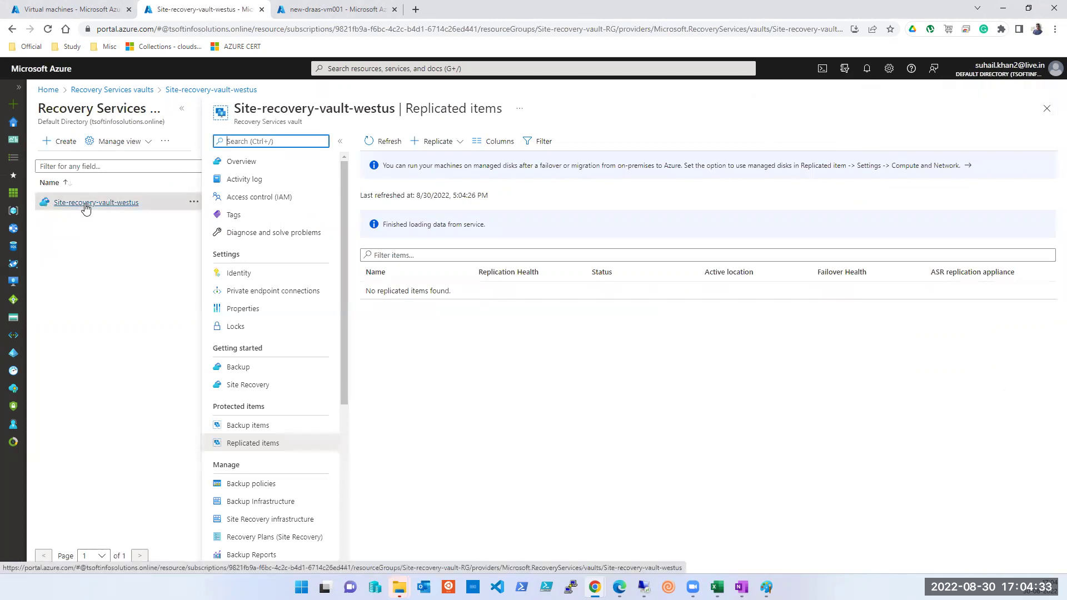
{"action": "triple_click", "coordinate": [314, 117]}
{"action": "left_click", "coordinate": [370, 108]}
{"action": "left_click", "coordinate": [222, 164]}
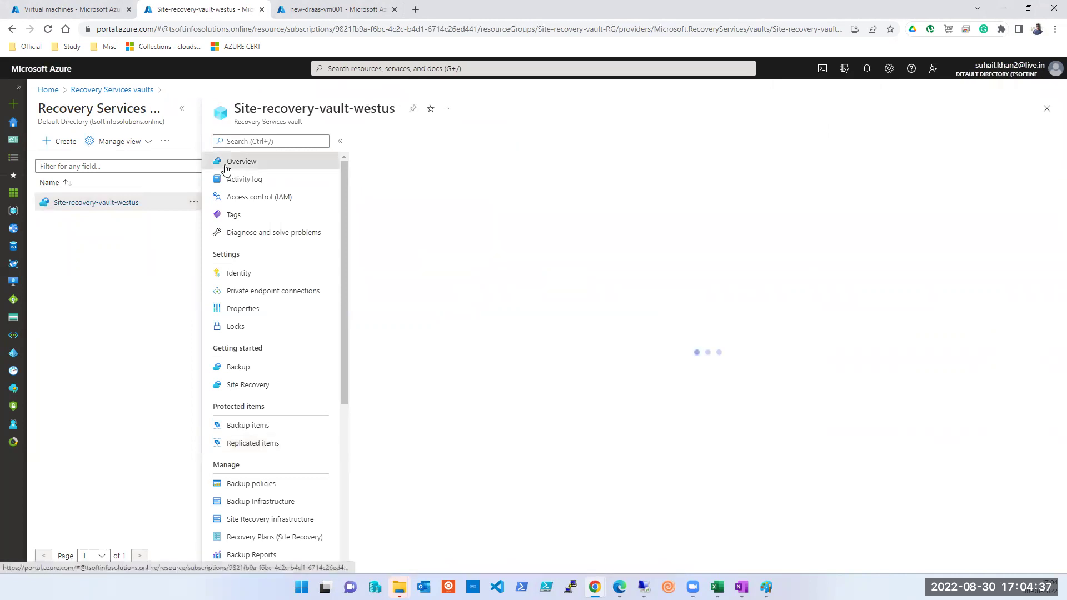
{"action": "left_click", "coordinate": [502, 141]}
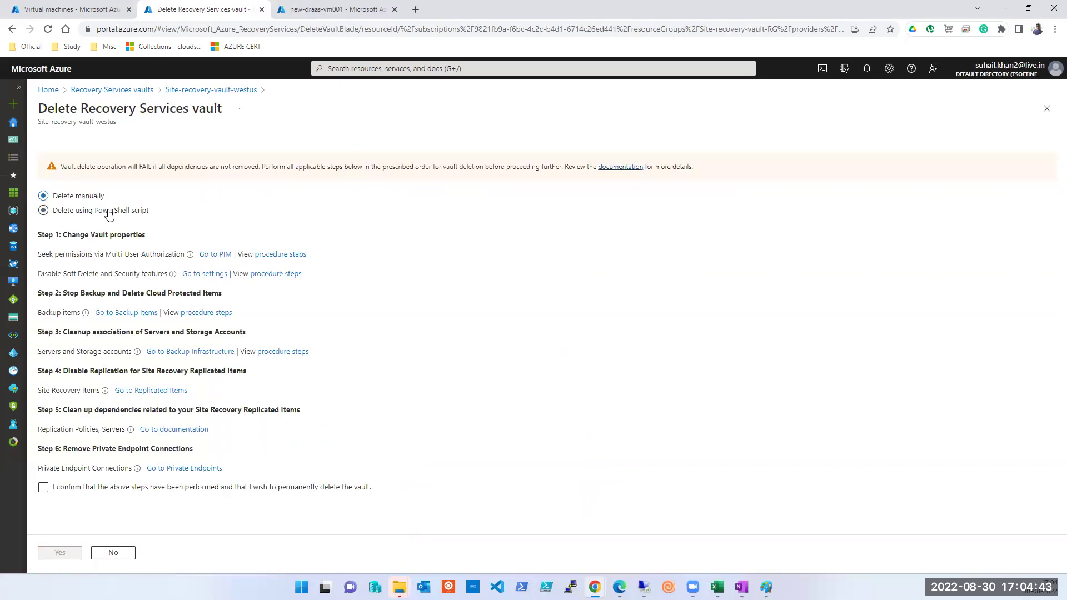
{"action": "left_click", "coordinate": [77, 214]}
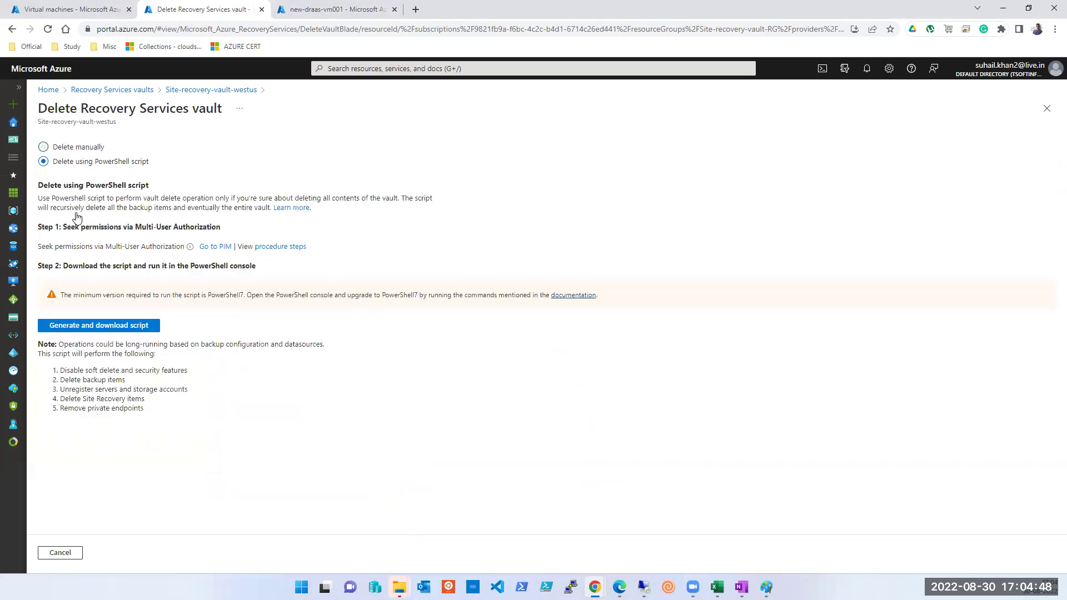
{"action": "left_click", "coordinate": [113, 328]}
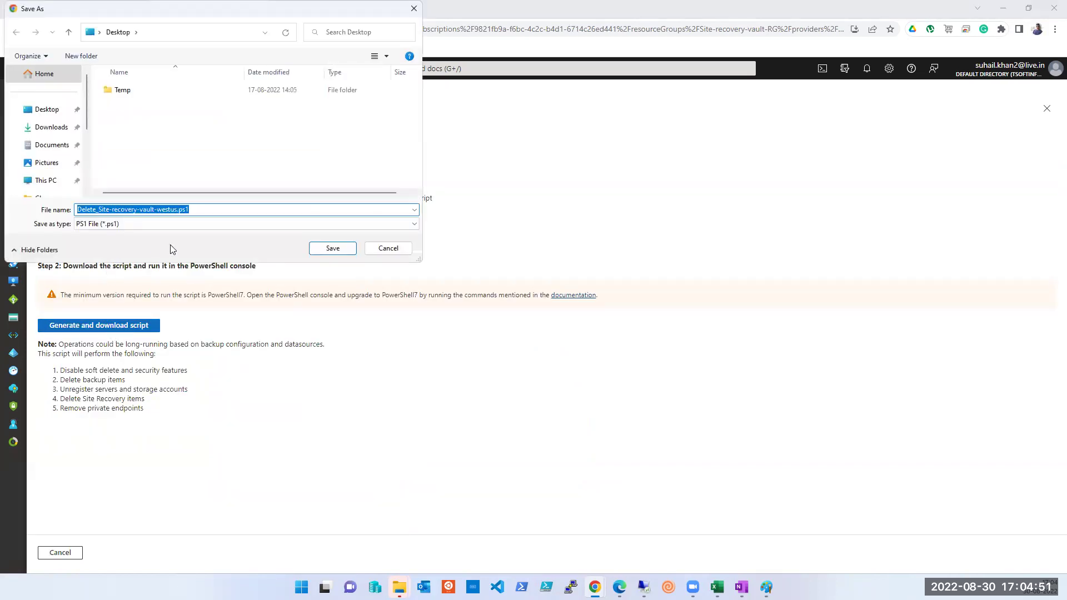
{"action": "left_click", "coordinate": [333, 249]}
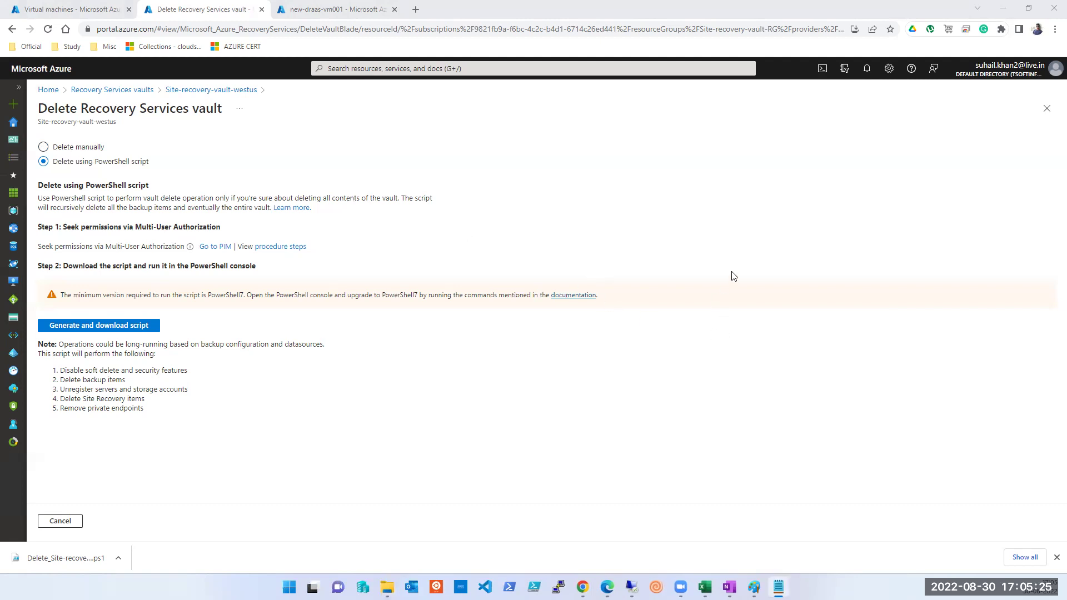
Start a PowerShell Cloud Shell, enlarge its pane, and paste in and run the vault deletion script
{"action": "left_click", "coordinate": [825, 70]}
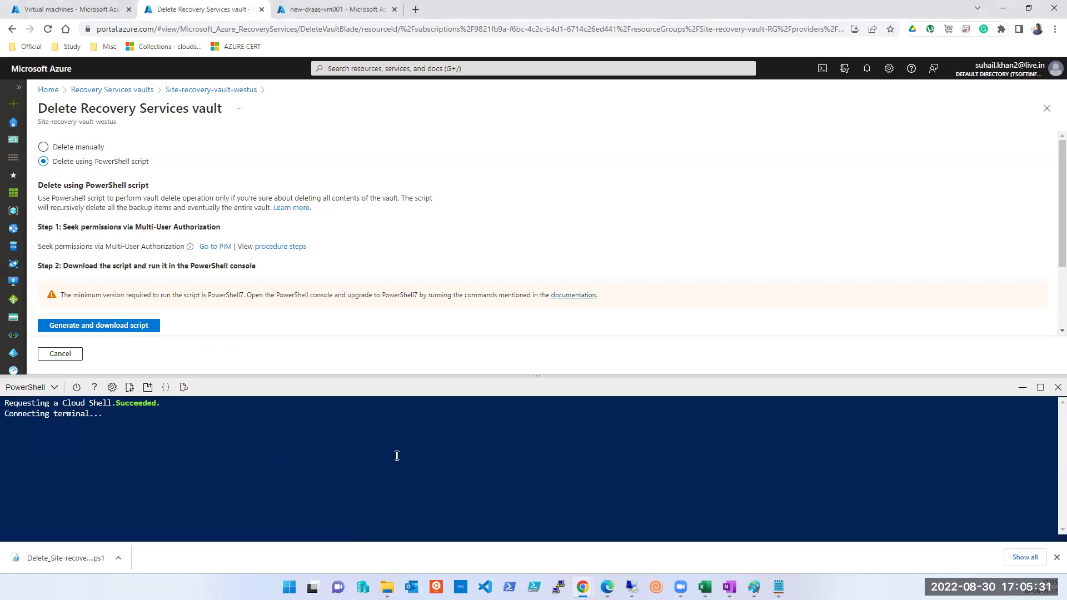
{"action": "left_click", "coordinate": [1057, 557]}
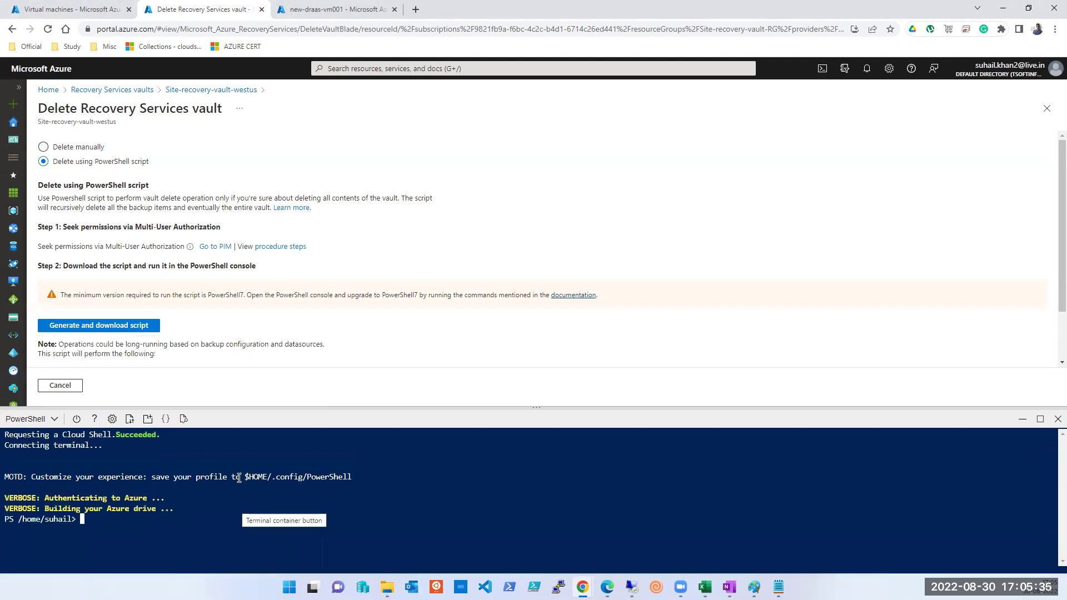
{"action": "left_click_drag", "start_coordinate": [537, 408], "coordinate": [537, 325]}
{"action": "right_click", "coordinate": [114, 475]}
{"action": "left_click", "coordinate": [151, 372]}
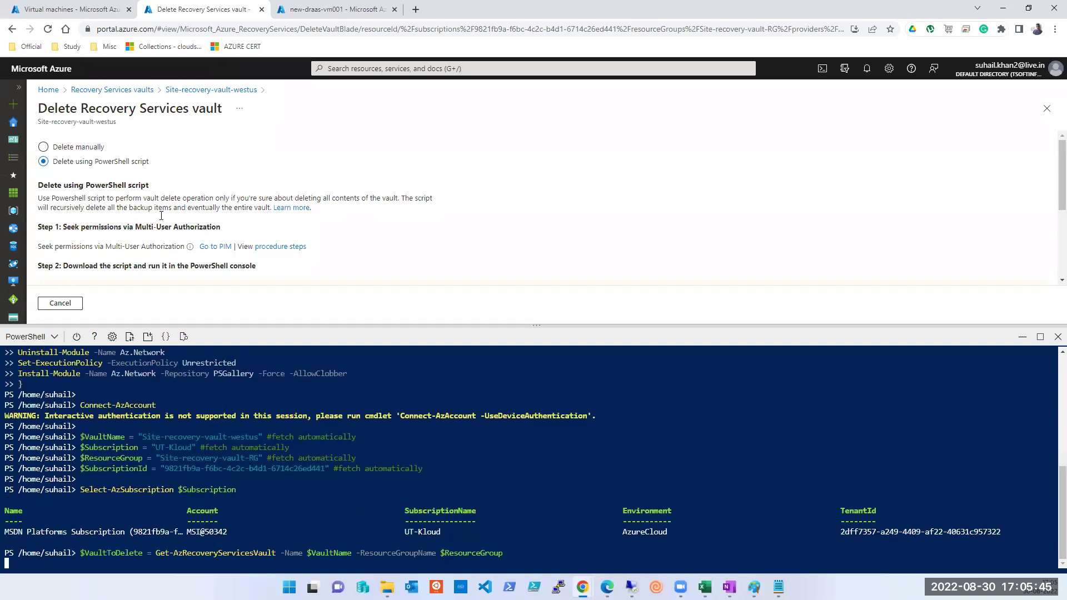
Switch the portal session showing new-draas-vm001 to the Badshah directory, and return to the running vault deletion script
{"action": "left_click", "coordinate": [336, 10]}
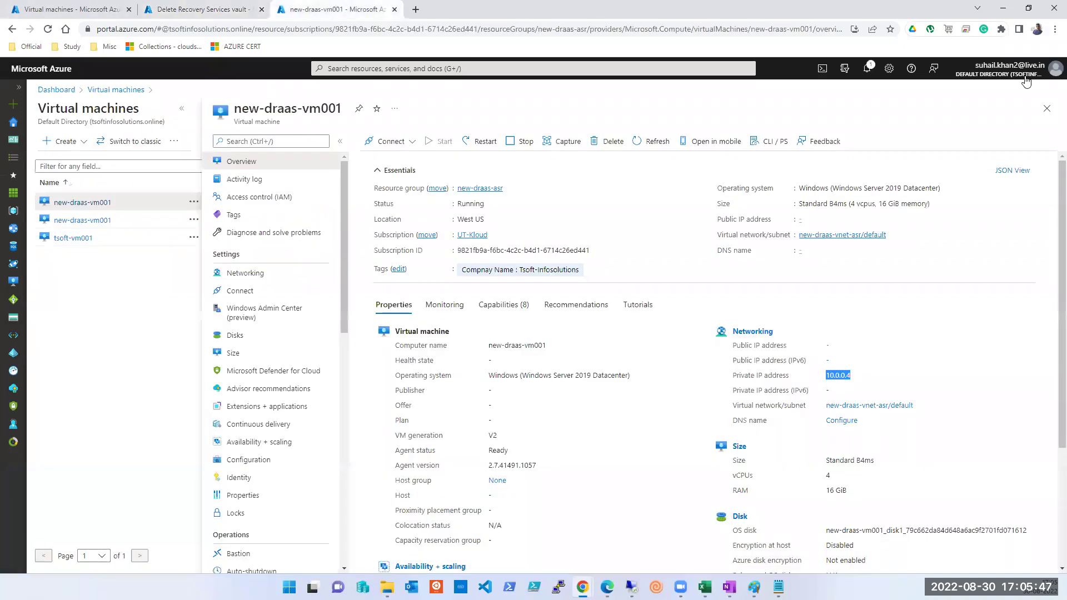
{"action": "left_click", "coordinate": [1055, 69]}
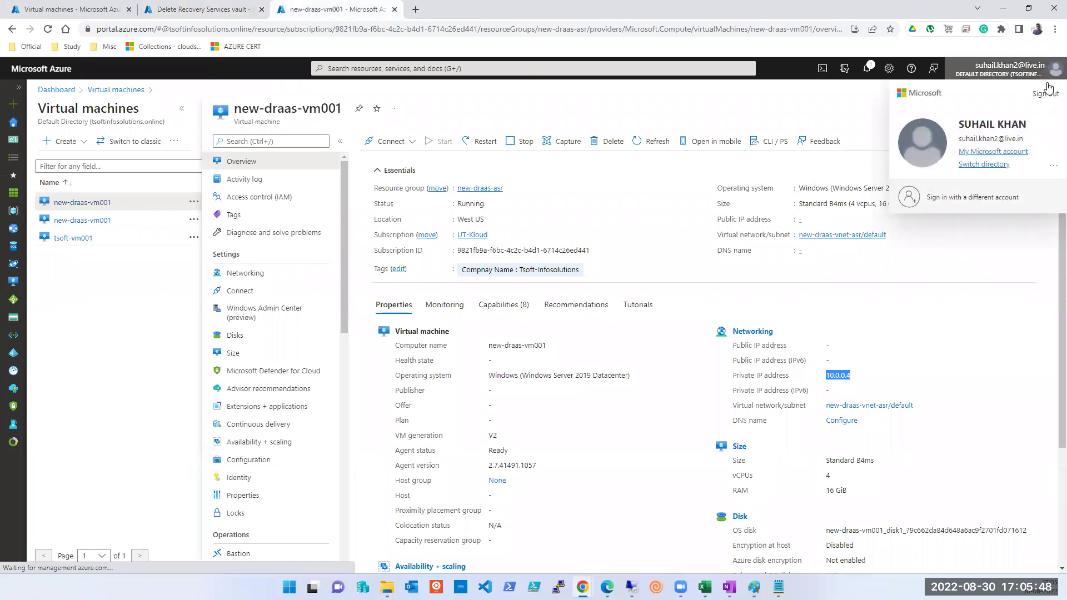
{"action": "left_click", "coordinate": [983, 166]}
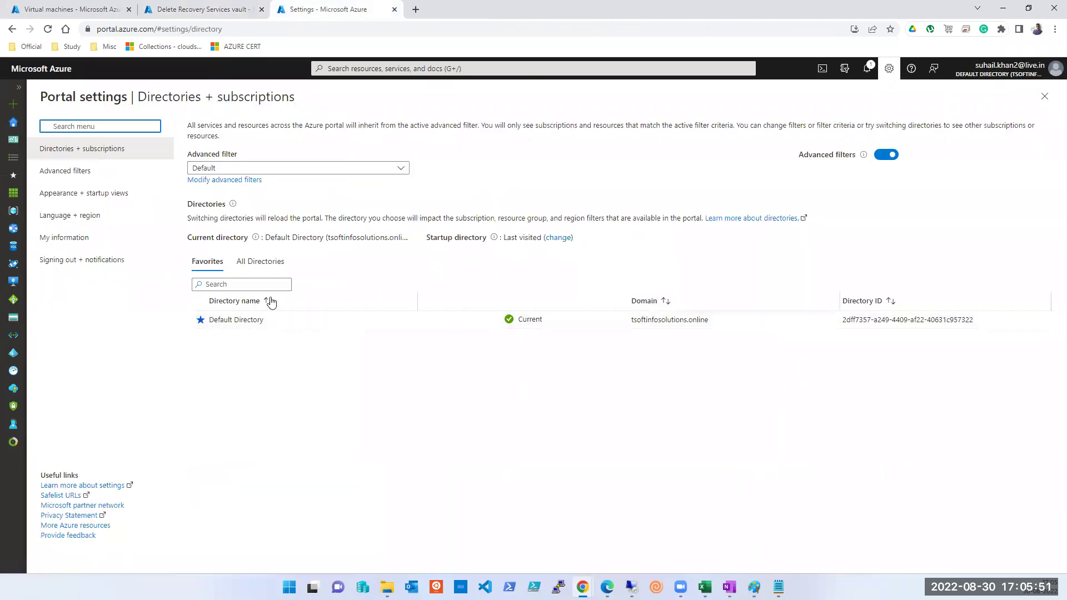
{"action": "left_click", "coordinate": [275, 263]}
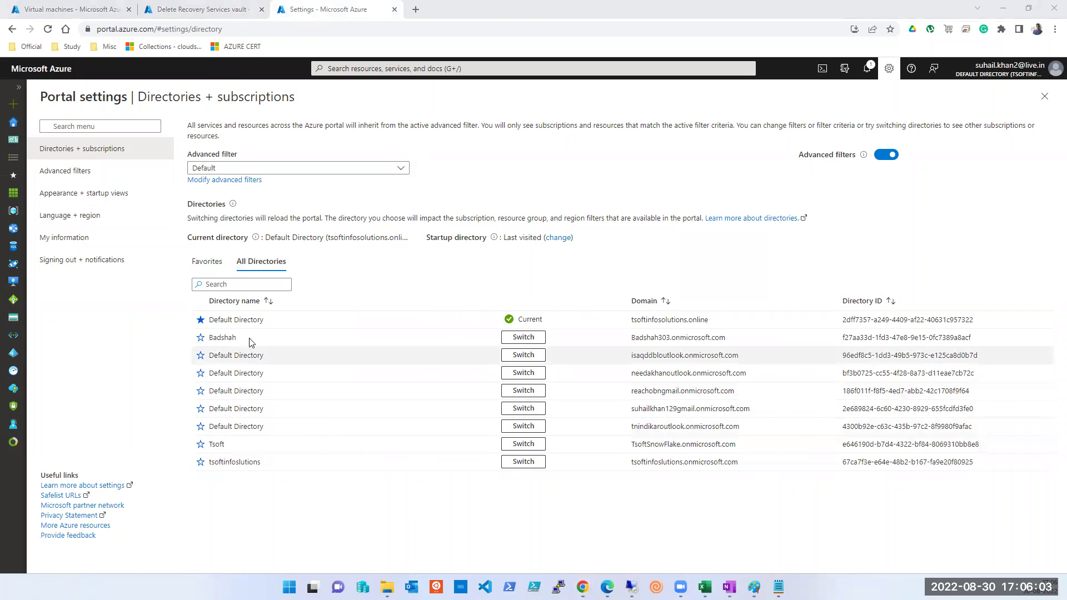
{"action": "left_click", "coordinate": [515, 339]}
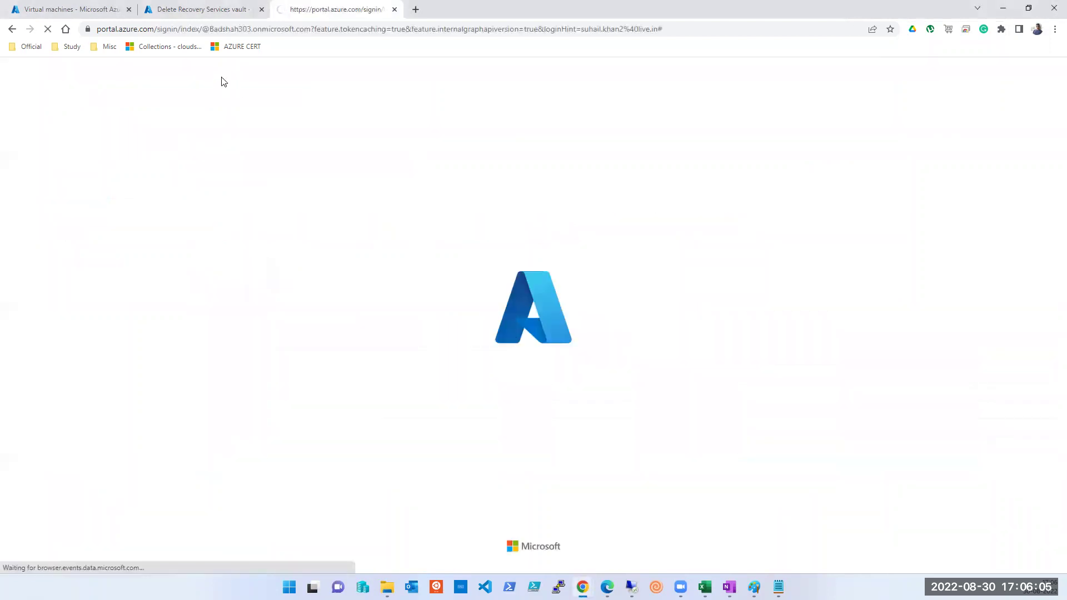
{"action": "left_click", "coordinate": [194, 11]}
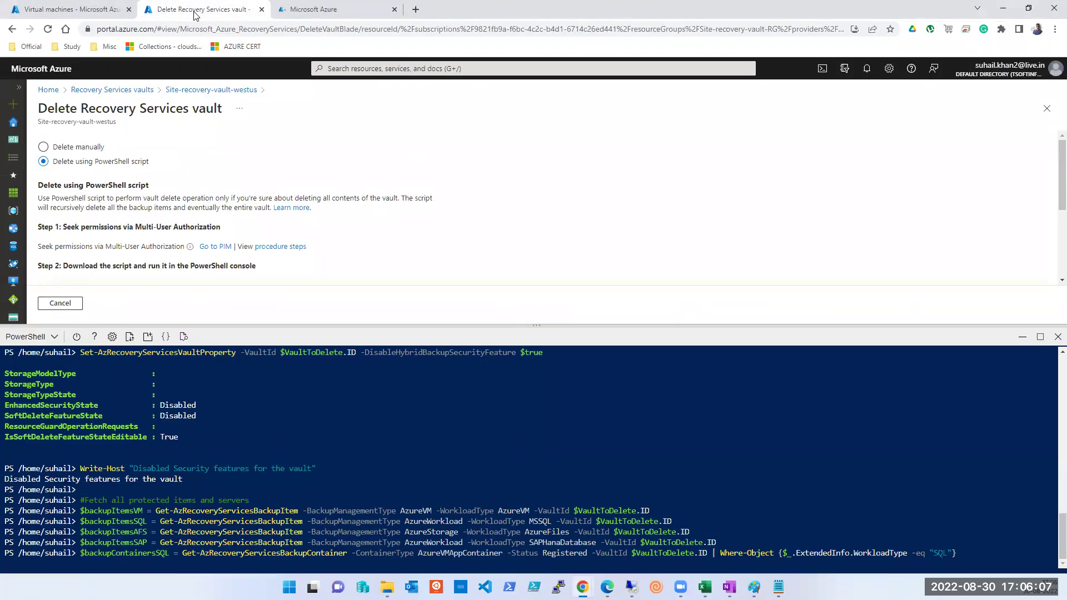
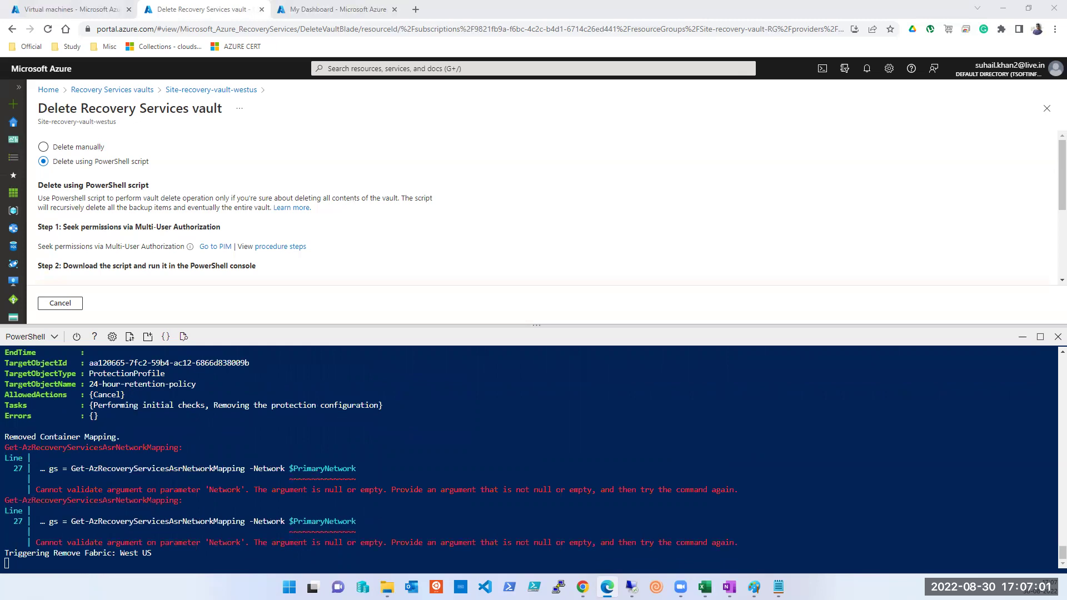
Switch to Paint, start a new blank canvas and draw a large red rectangle as the outer frame
{"action": "left_click", "coordinate": [347, 17]}
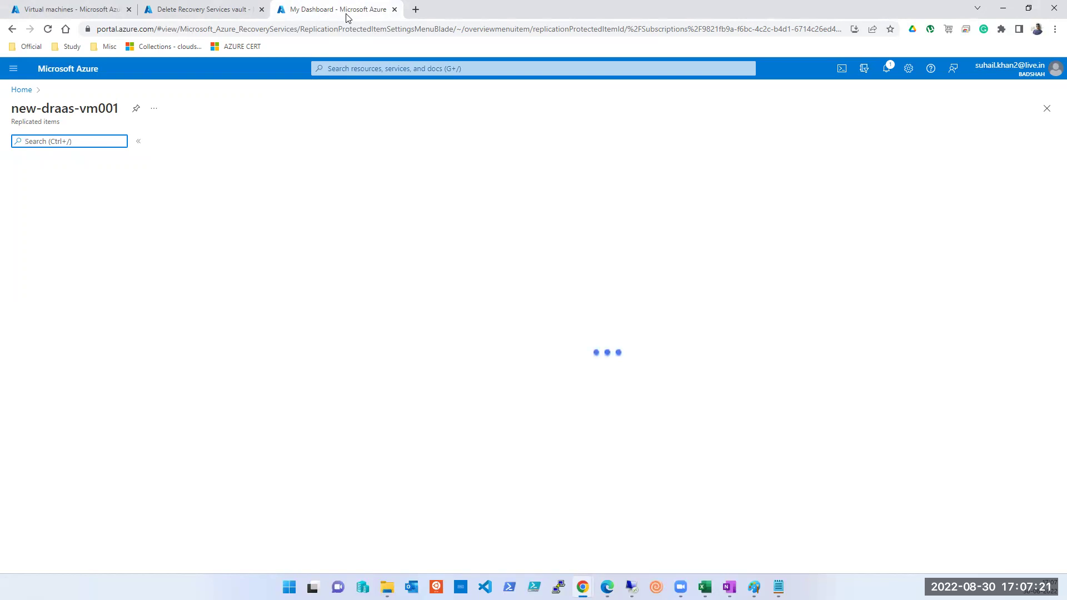
{"action": "left_click", "coordinate": [755, 587]}
{"action": "key", "text": "ctrl+n"}
{"action": "left_click", "coordinate": [507, 321]}
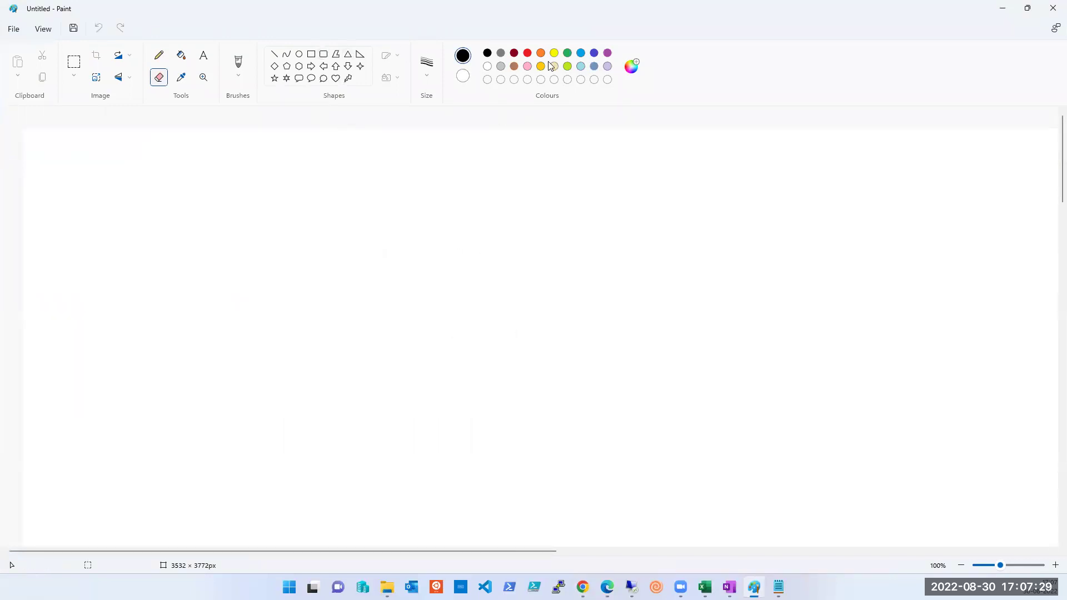
{"action": "left_click", "coordinate": [527, 53]}
{"action": "left_click", "coordinate": [313, 55]}
{"action": "left_click_drag", "start_coordinate": [141, 147], "coordinate": [776, 513]}
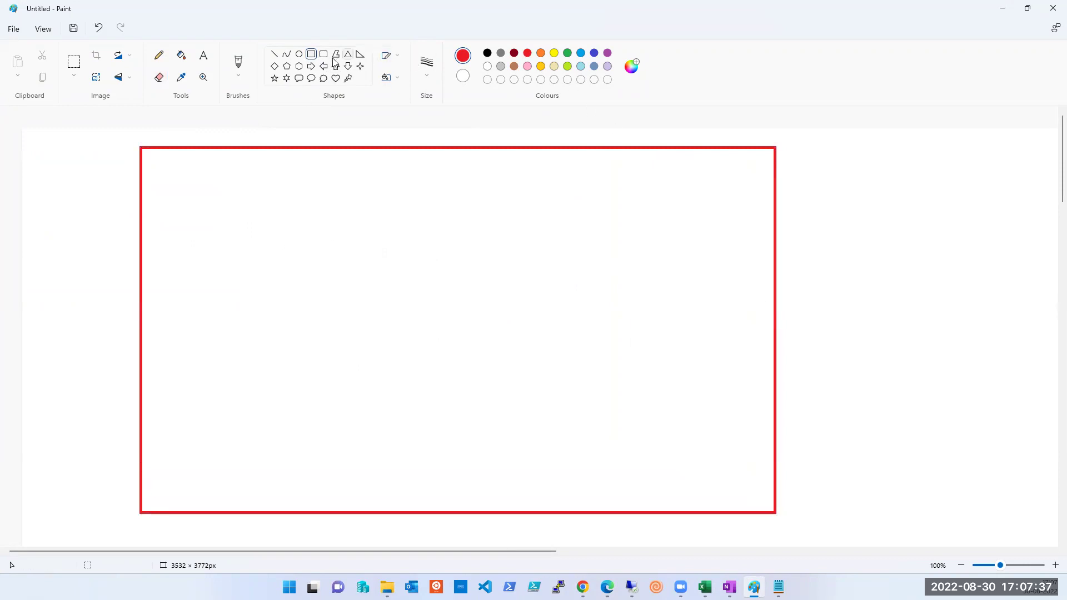
Draw ten grey rectangles of various sizes, spread out inside the red frame
{"action": "left_click", "coordinate": [501, 53]}
{"action": "left_click_drag", "start_coordinate": [203, 200], "coordinate": [323, 278]}
{"action": "left_click_drag", "start_coordinate": [217, 353], "coordinate": [293, 422]}
{"action": "left_click_drag", "start_coordinate": [416, 221], "coordinate": [586, 353]}
{"action": "mouse_move", "coordinate": [389, 414]}
{"action": "left_mouse_down"}
{"action": "mouse_move", "coordinate": [448, 454]}
{"action": "mouse_move", "coordinate": [549, 493]}
{"action": "left_mouse_up"}
{"action": "left_click_drag", "start_coordinate": [632, 402], "coordinate": [717, 504]}
{"action": "left_click_drag", "start_coordinate": [630, 217], "coordinate": [718, 325]}
{"action": "left_click_drag", "start_coordinate": [373, 172], "coordinate": [495, 205]}
{"action": "left_click_drag", "start_coordinate": [346, 325], "coordinate": [385, 364]}
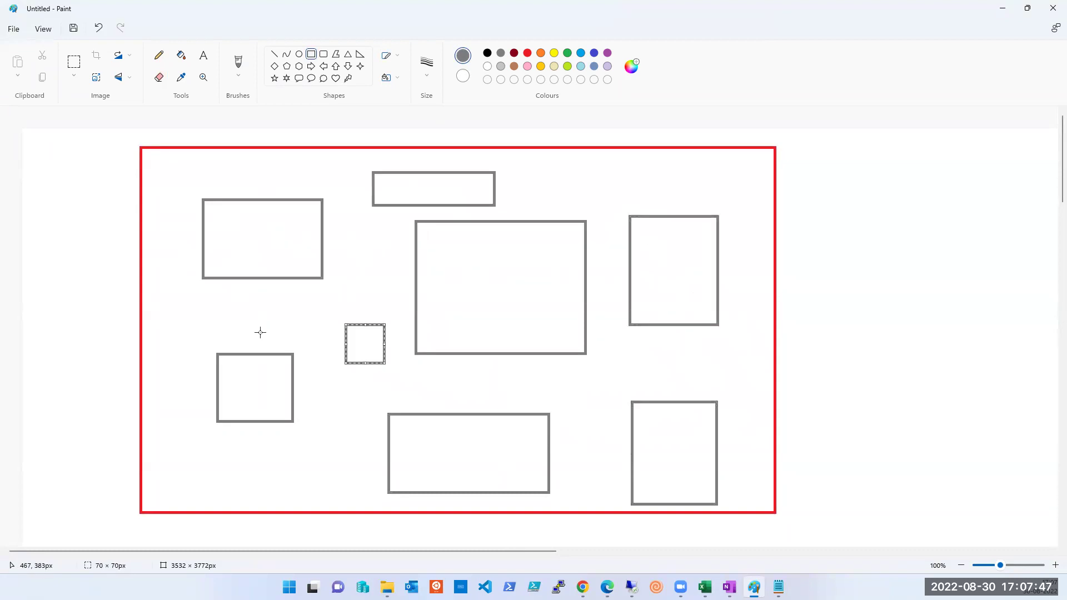
{"action": "left_click_drag", "start_coordinate": [179, 314], "coordinate": [282, 341]}
{"action": "left_click_drag", "start_coordinate": [361, 253], "coordinate": [398, 285]}
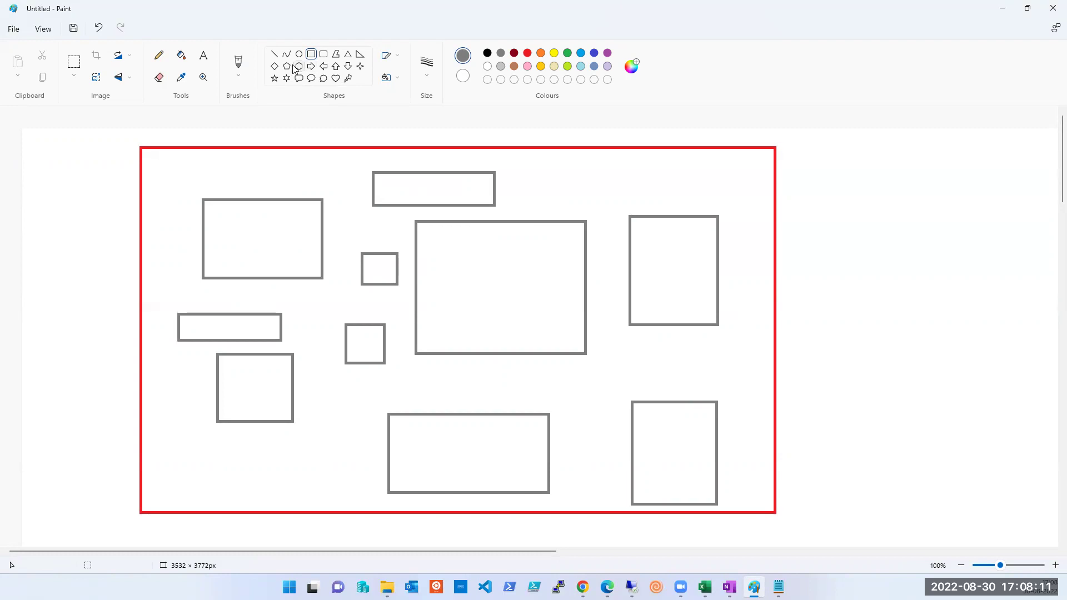
Draw a narrow red mark on the central grey box's upper edge, a black rectangle below that box and a mark on the frame's upper edge
{"action": "left_click", "coordinate": [528, 53]}
{"action": "left_click_drag", "start_coordinate": [539, 216], "coordinate": [543, 238]}
{"action": "left_click", "coordinate": [495, 270]}
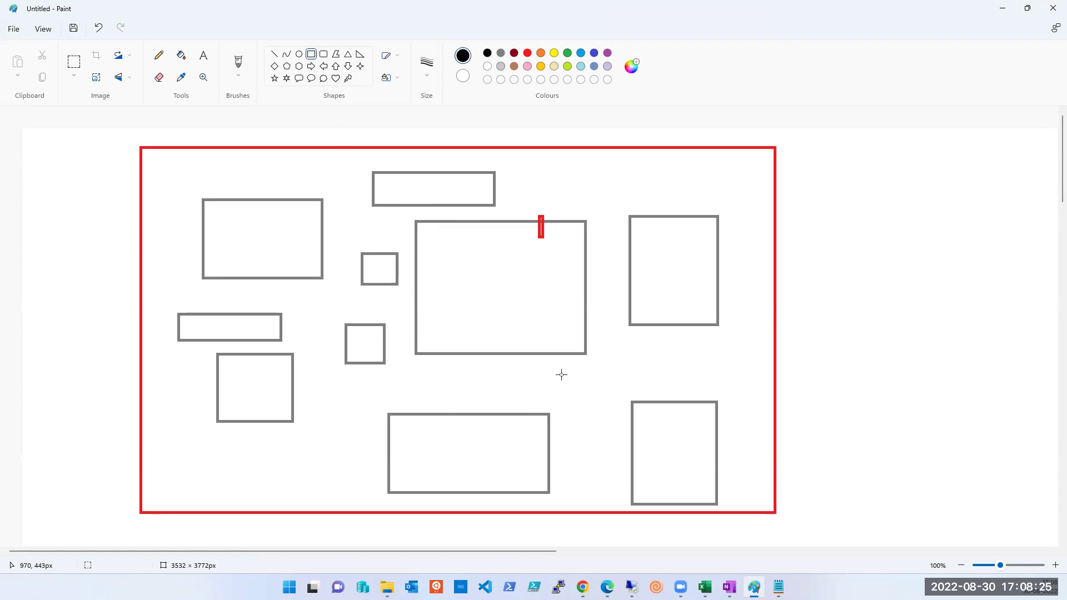
{"action": "left_click_drag", "start_coordinate": [541, 374], "coordinate": [614, 411]}
{"action": "left_click", "coordinate": [639, 362]}
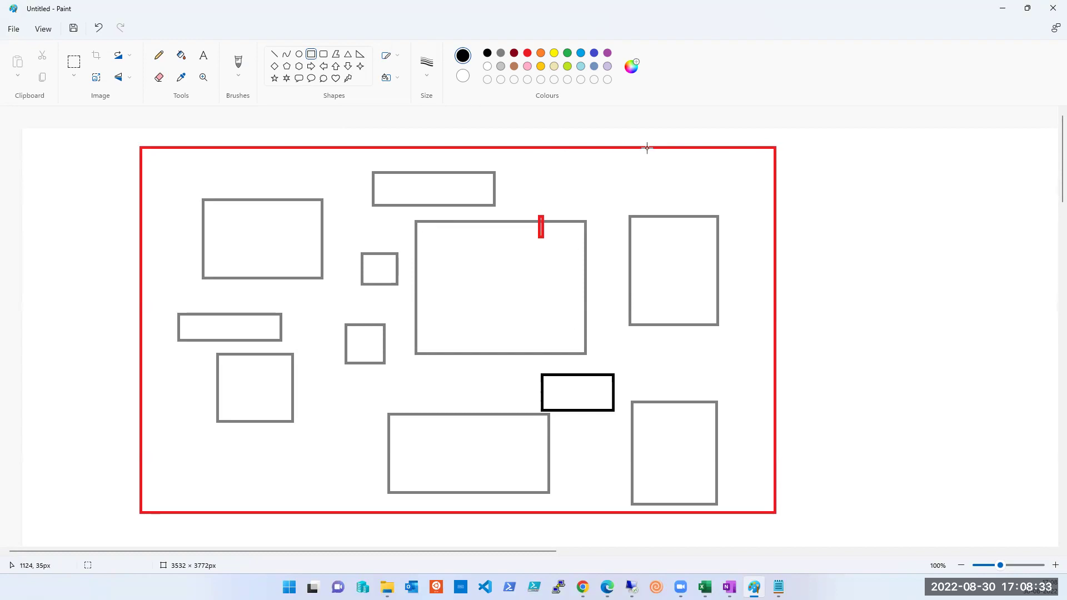
{"action": "left_click_drag", "start_coordinate": [646, 136], "coordinate": [648, 168]}
{"action": "left_click", "coordinate": [629, 162]}
{"action": "left_click", "coordinate": [1002, 8]}
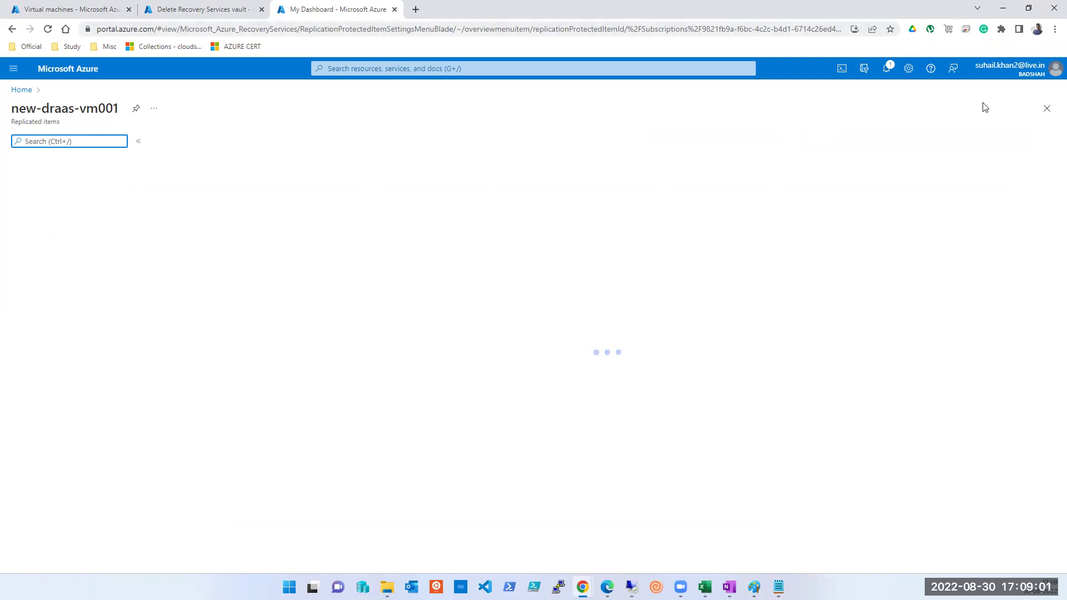
Switch back to the Azure portal and review the list of all directories available to the account
{"action": "left_click", "coordinate": [1051, 71]}
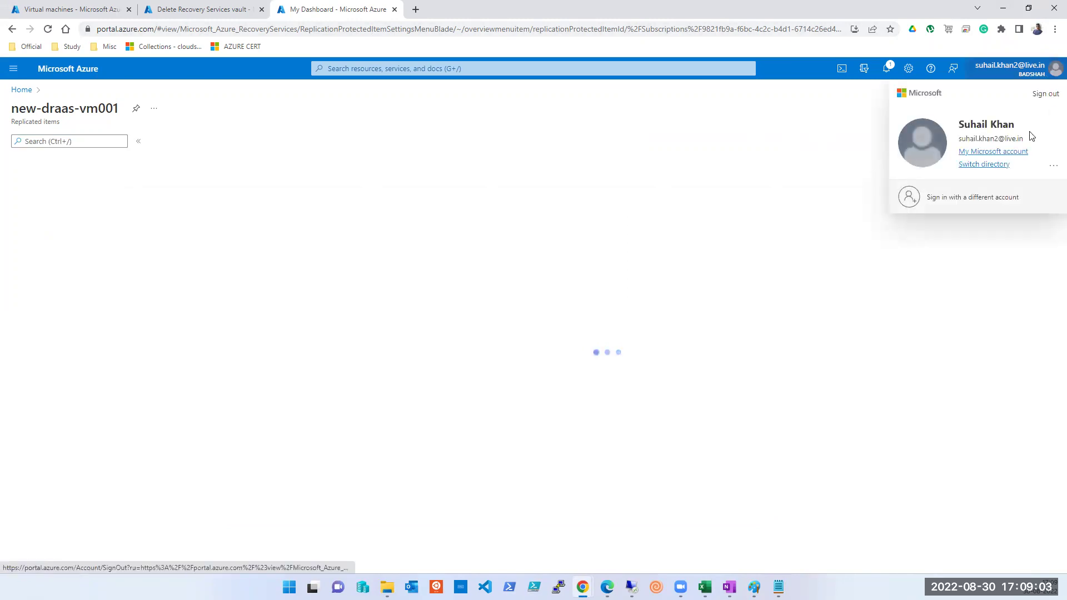
{"action": "left_click", "coordinate": [981, 167]}
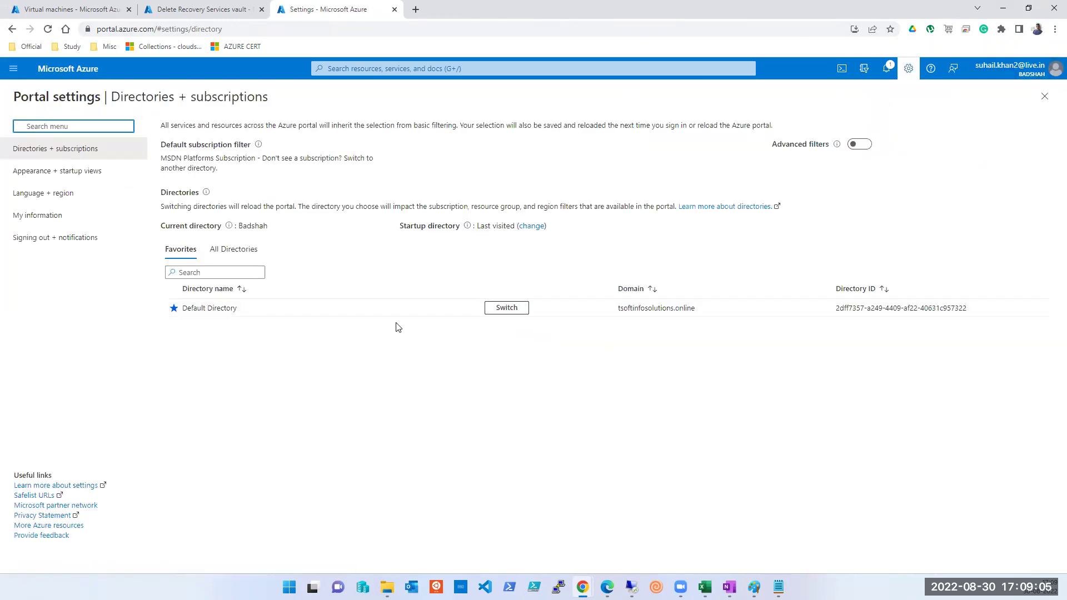
{"action": "left_click", "coordinate": [236, 255]}
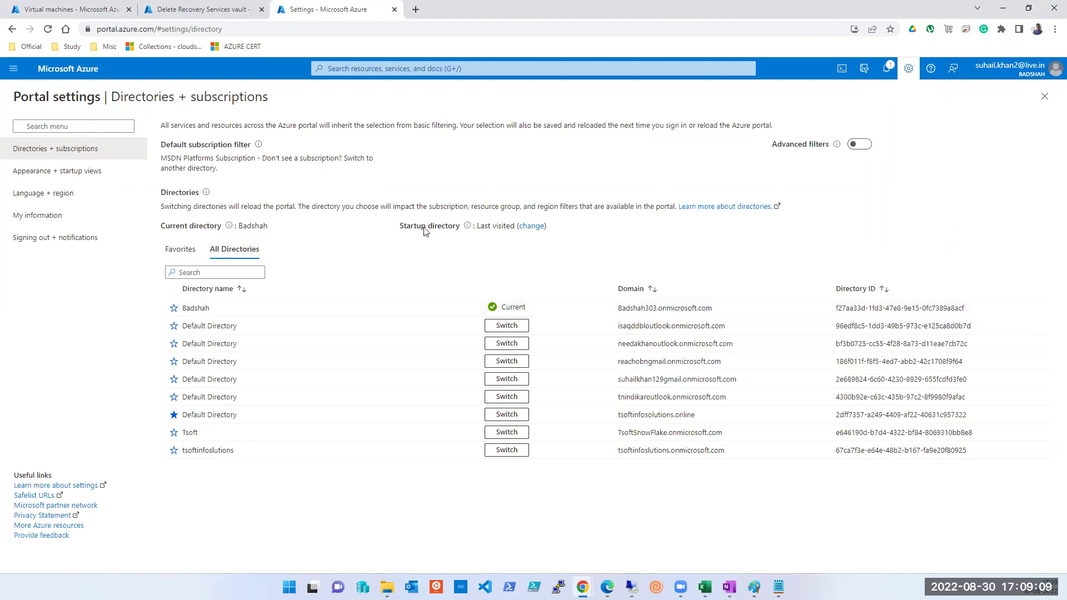
{"action": "left_click", "coordinate": [1040, 98]}
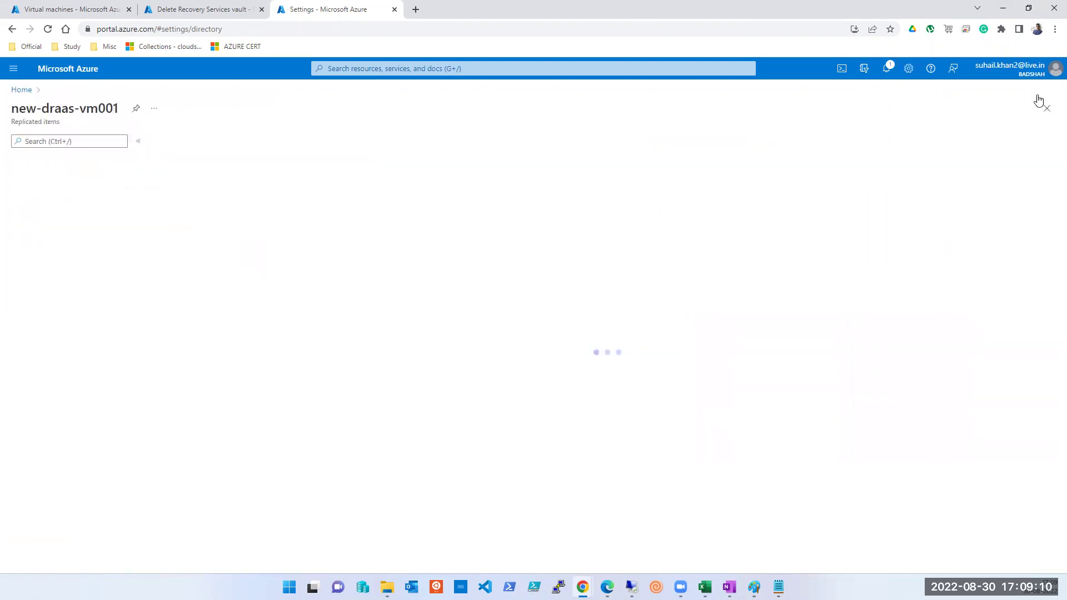
Open the storage account pstest111 from the portal's storage accounts and review its overview and available settings
{"action": "left_click", "coordinate": [22, 90]}
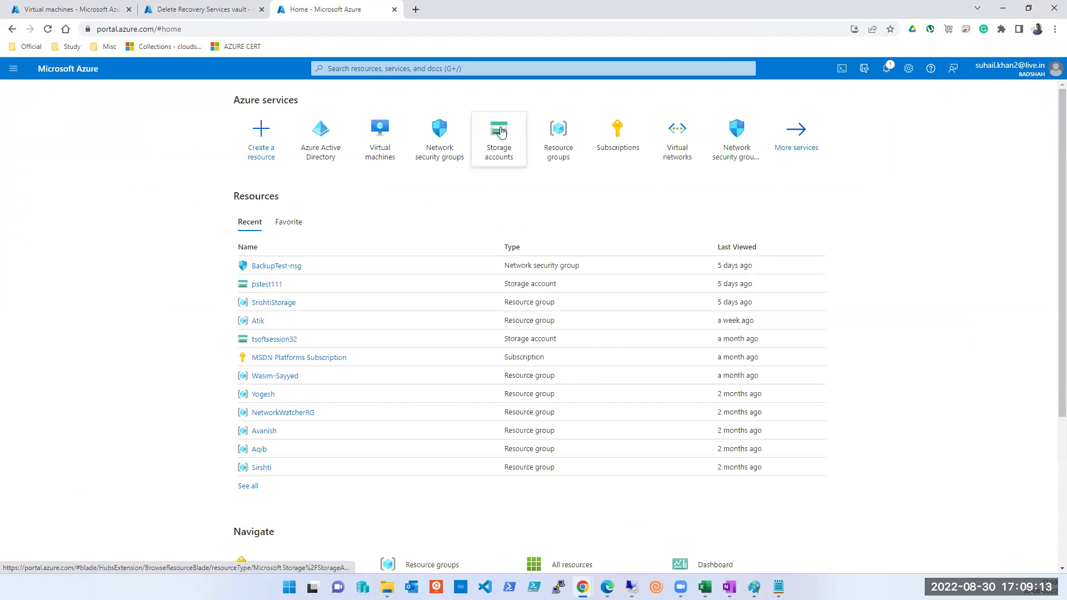
{"action": "left_click", "coordinate": [501, 131]}
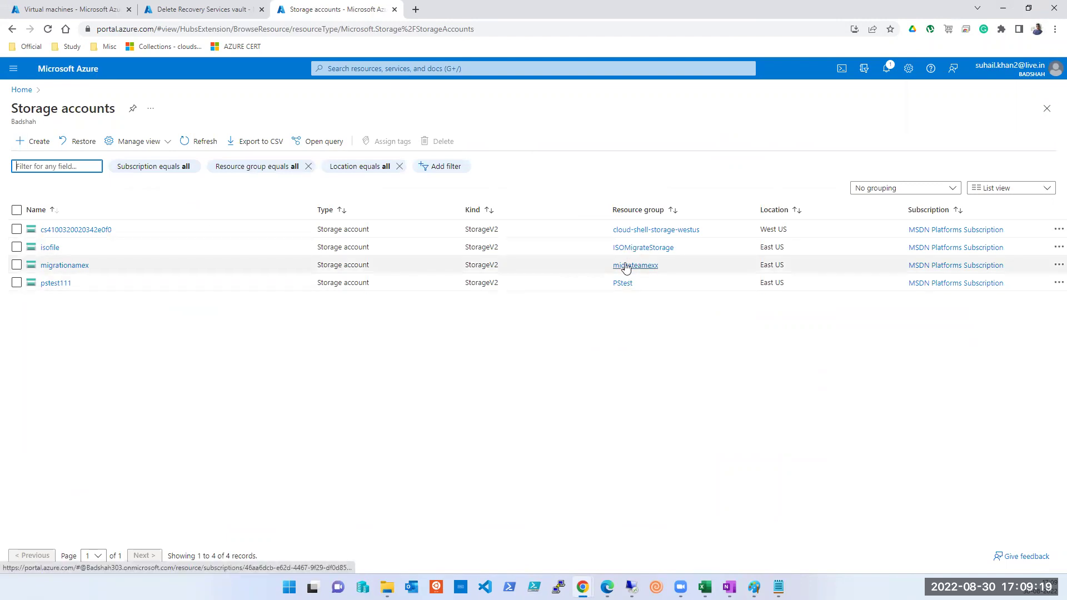
{"action": "left_click", "coordinate": [64, 285]}
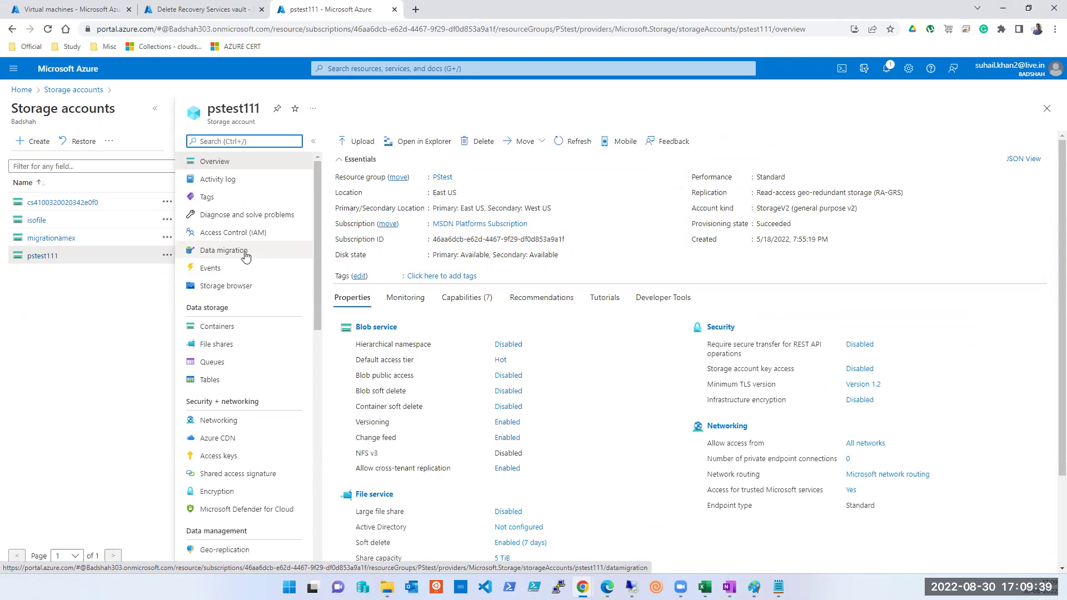
{"action": "scroll", "coordinate": [262, 424], "scroll_direction": "down", "scroll_amount": 3}
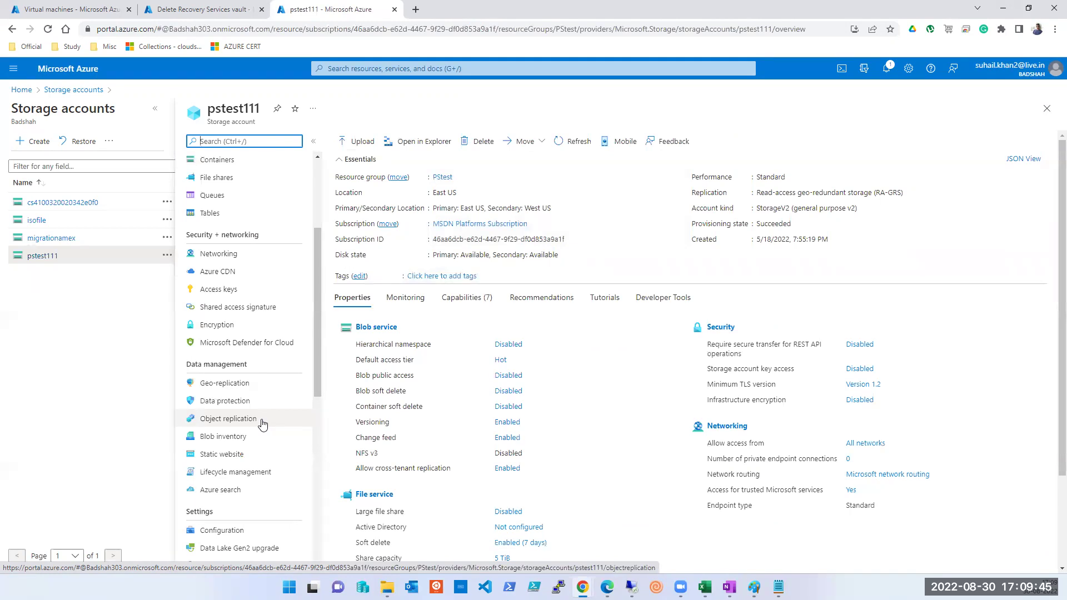
{"action": "scroll", "coordinate": [263, 424], "scroll_direction": "down", "scroll_amount": 2}
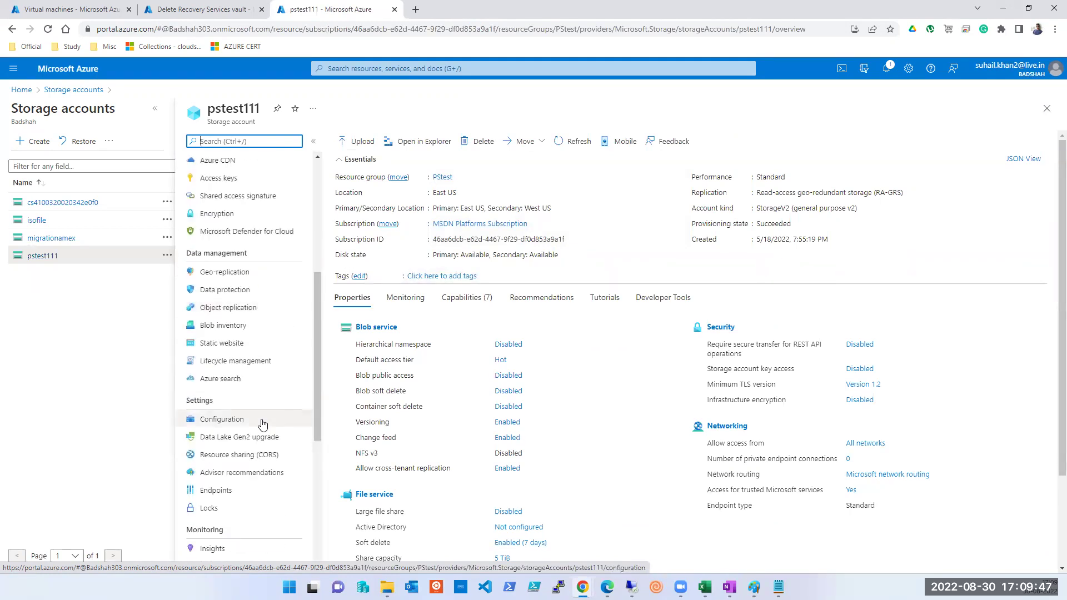
Return to the Delete Recovery Services vault page and close the Cloud Shell
{"action": "left_click", "coordinate": [203, 10]}
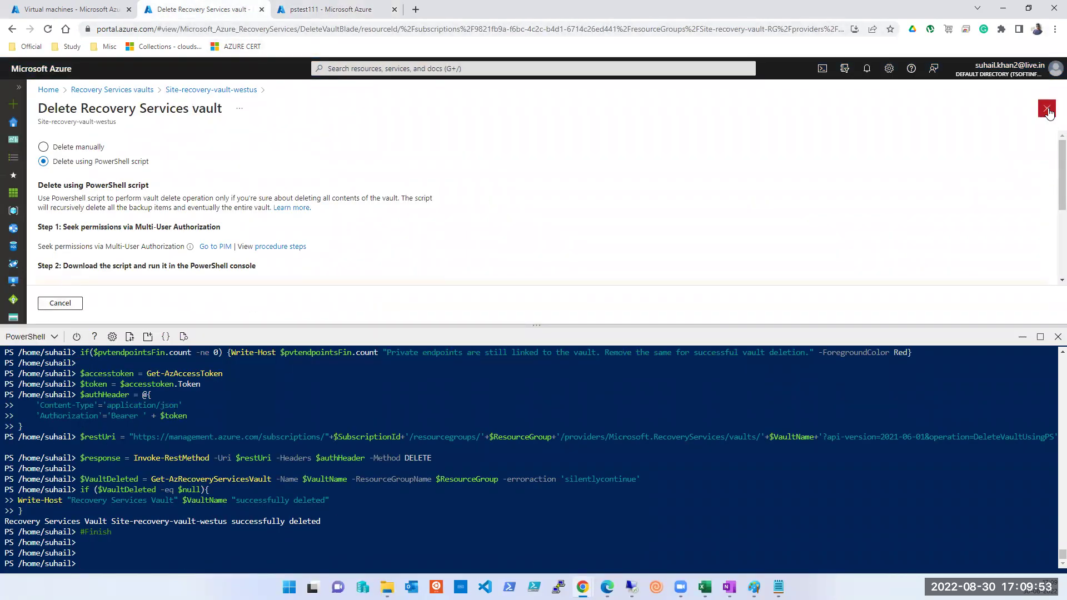
{"action": "left_click", "coordinate": [1059, 337]}
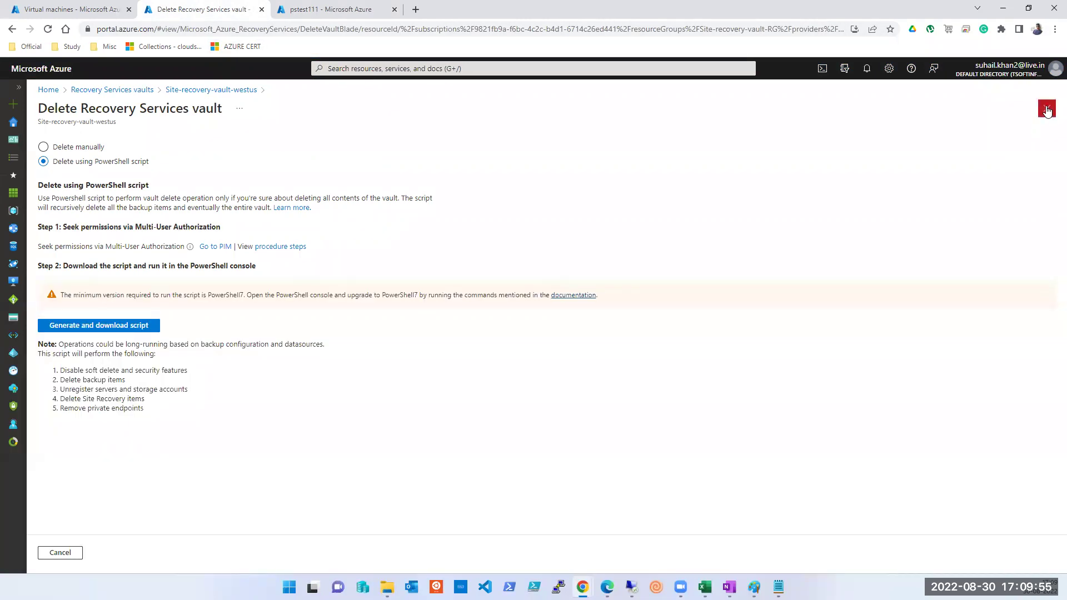
Leave the vault deletion page, close the Site-recovery-vault-westus overview and refresh the list of Recovery Services vaults
{"action": "left_click", "coordinate": [1047, 108]}
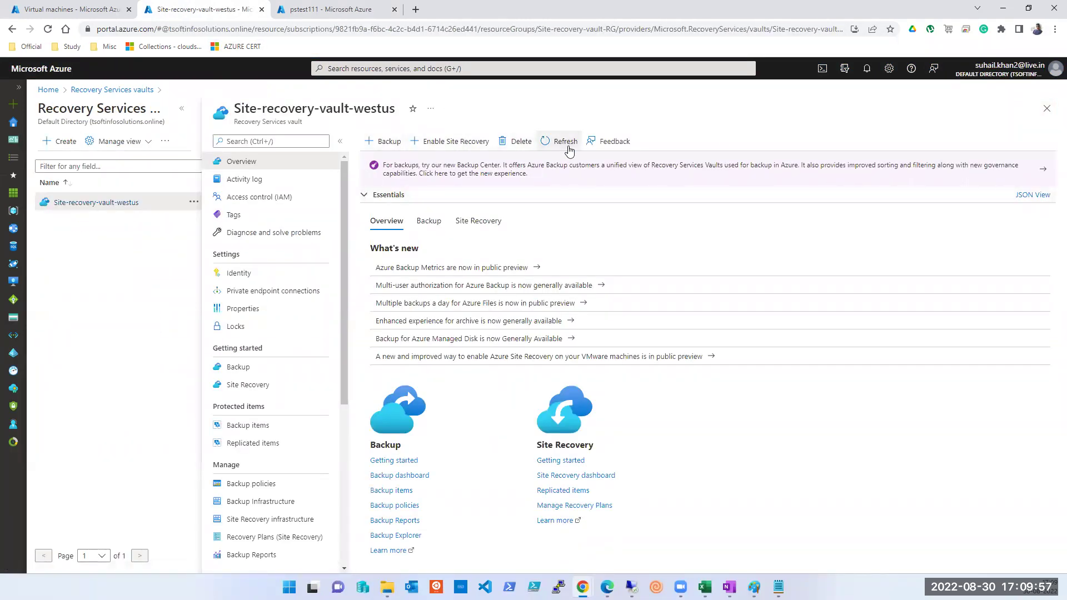
{"action": "left_click", "coordinate": [1048, 108]}
{"action": "left_click", "coordinate": [164, 142]}
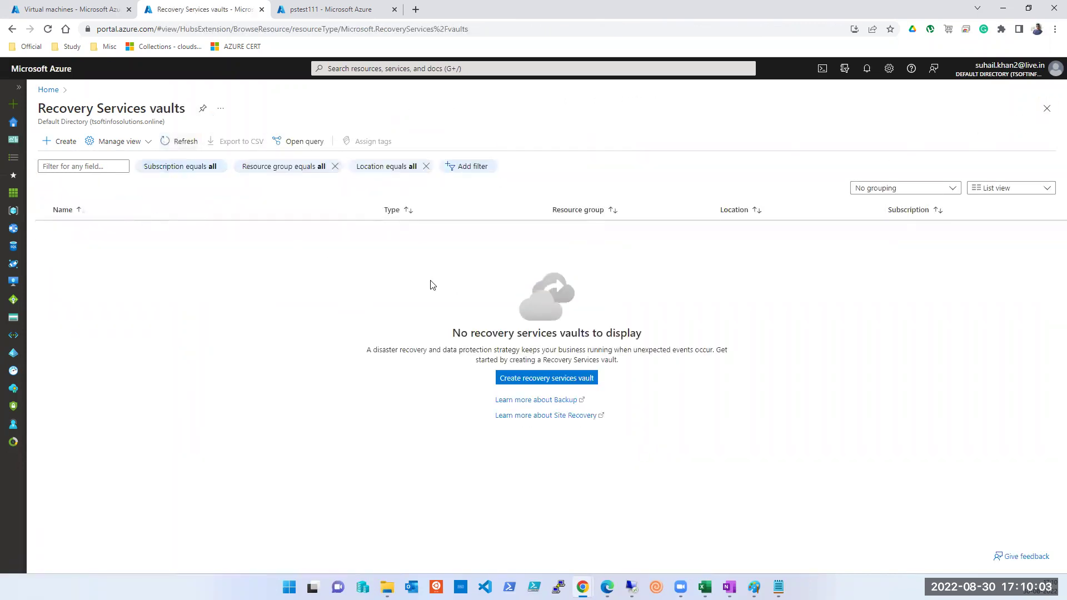
Go to the virtual machines list and open the resource group new-draas-asr of the West US virtual machine
{"action": "left_click", "coordinate": [14, 123]}
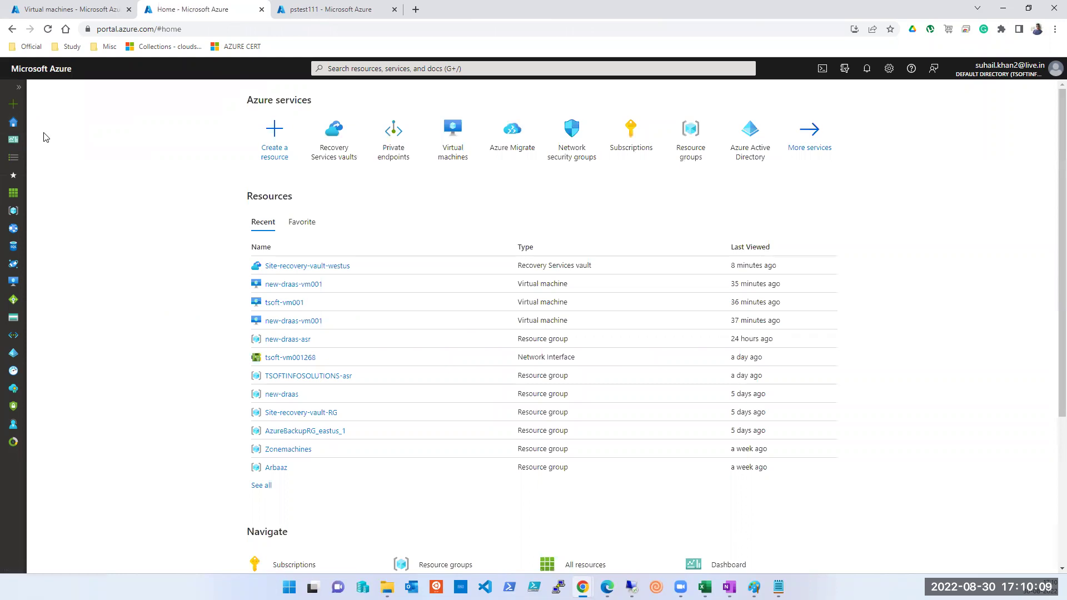
{"action": "left_click", "coordinate": [459, 153]}
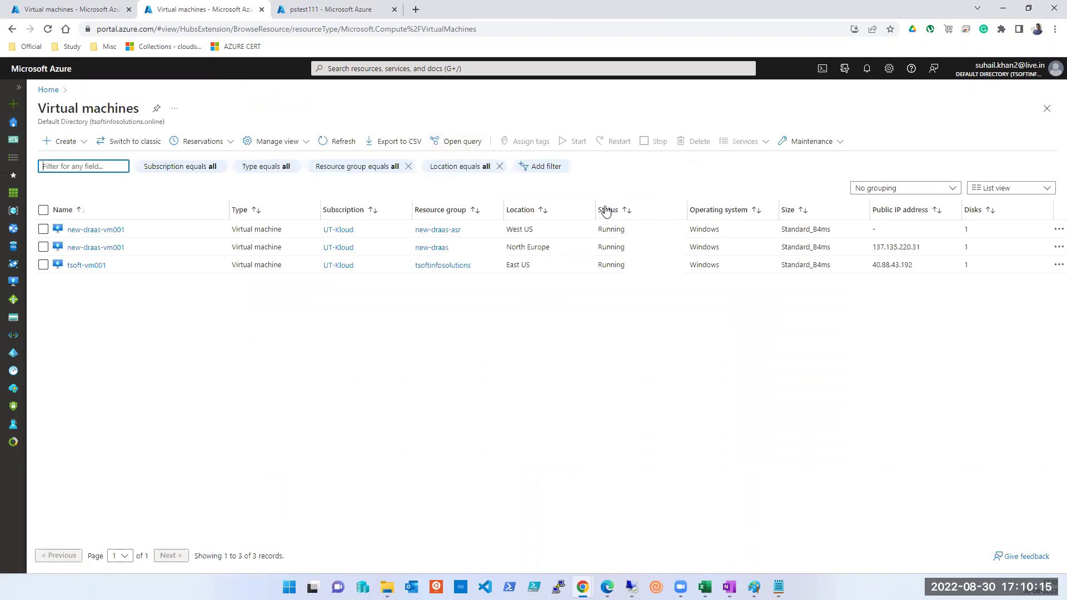
{"action": "left_click", "coordinate": [438, 230]}
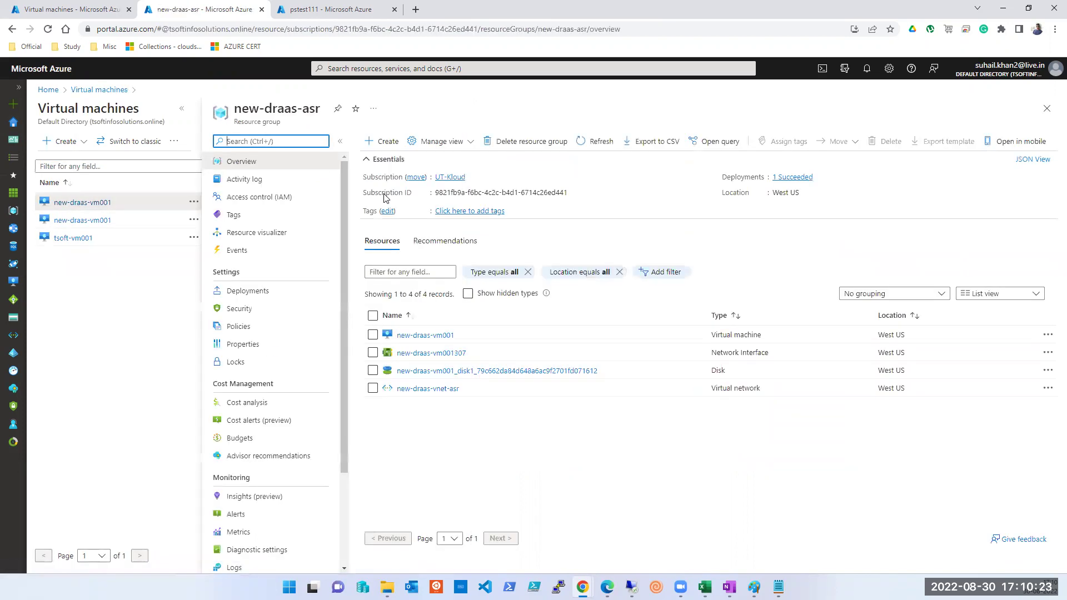
Delete the resource group new-draas-asr, applying force delete for its virtual machines and confirming with the resource group's name
{"action": "double_click", "coordinate": [280, 109]}
{"action": "triple_click", "coordinate": [283, 113]}
{"action": "key", "text": "ctrl+c"}
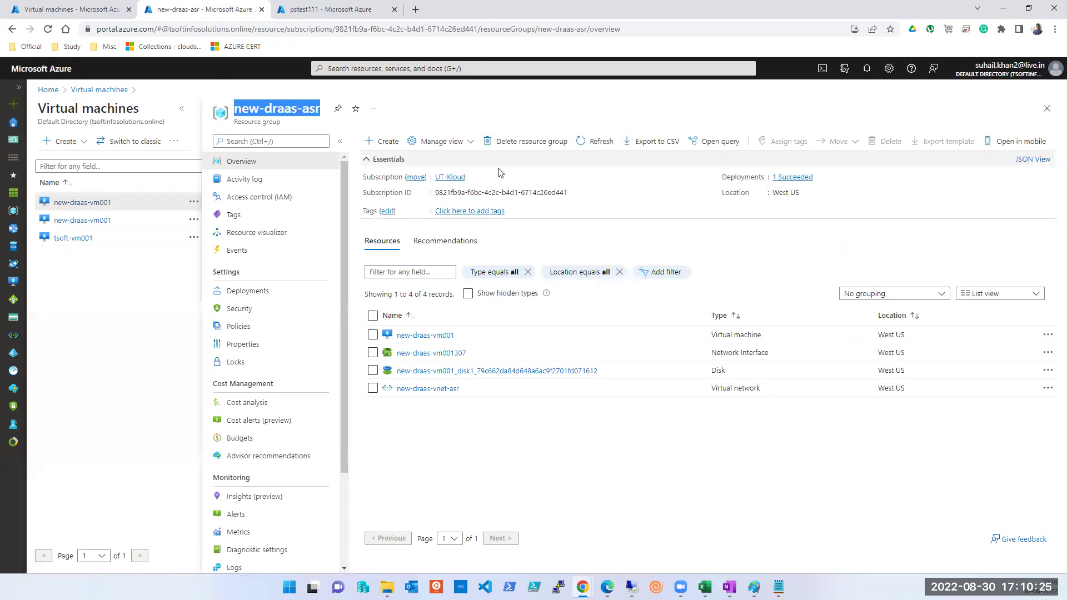
{"action": "left_click", "coordinate": [503, 143]}
{"action": "left_click", "coordinate": [759, 171]}
{"action": "left_click", "coordinate": [778, 205]}
{"action": "key", "text": "ctrl+v"}
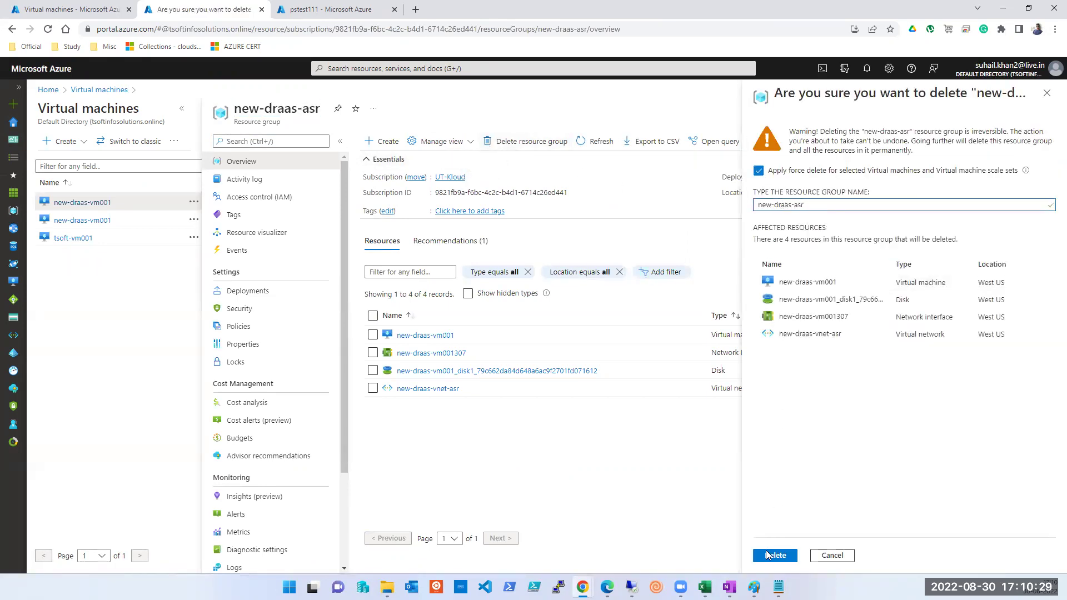
{"action": "left_click", "coordinate": [774, 555]}
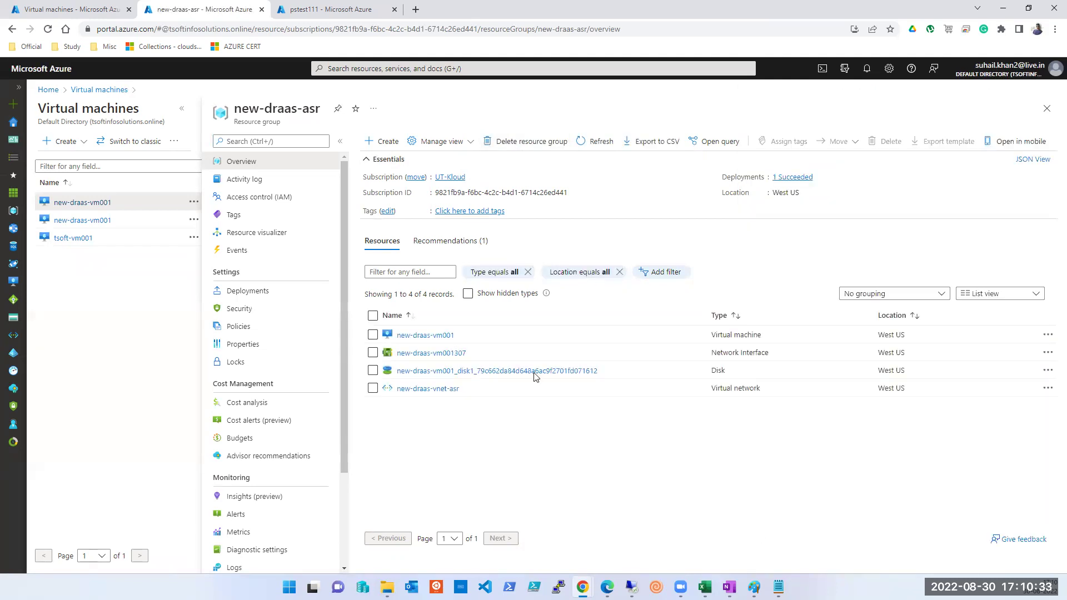
Open the overview of the North Europe virtual machine new-draas-vm001
{"action": "left_click", "coordinate": [68, 225]}
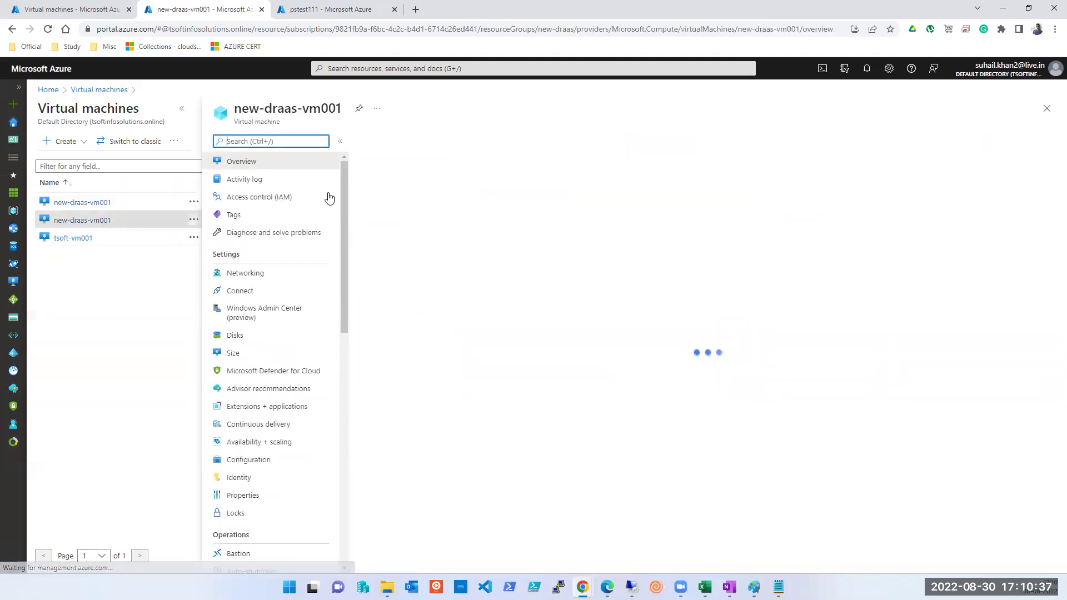
{"action": "triple_click", "coordinate": [294, 115]}
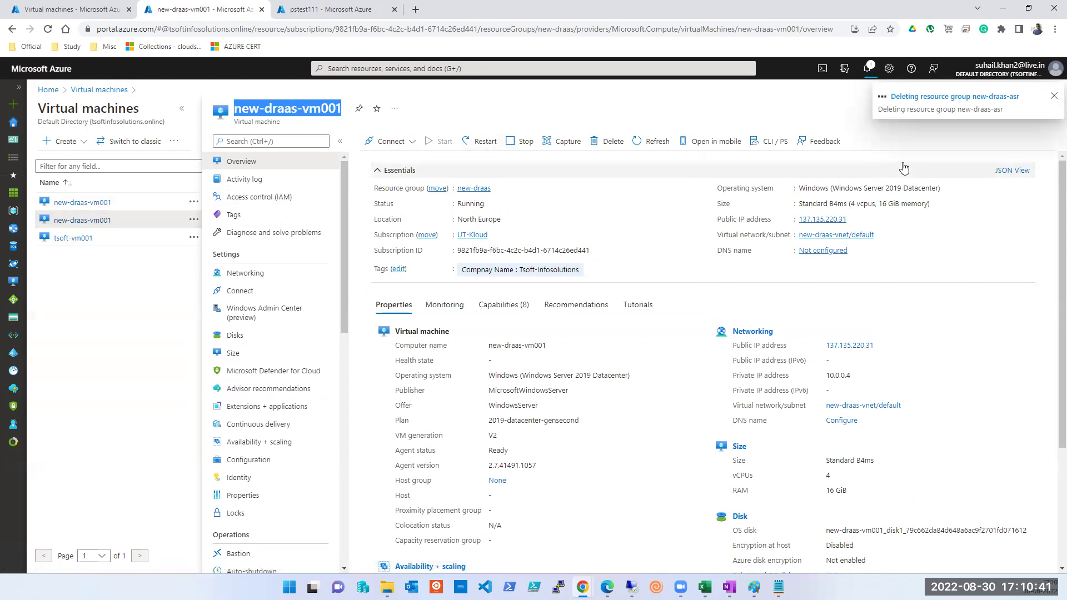
{"action": "left_click", "coordinate": [621, 144]}
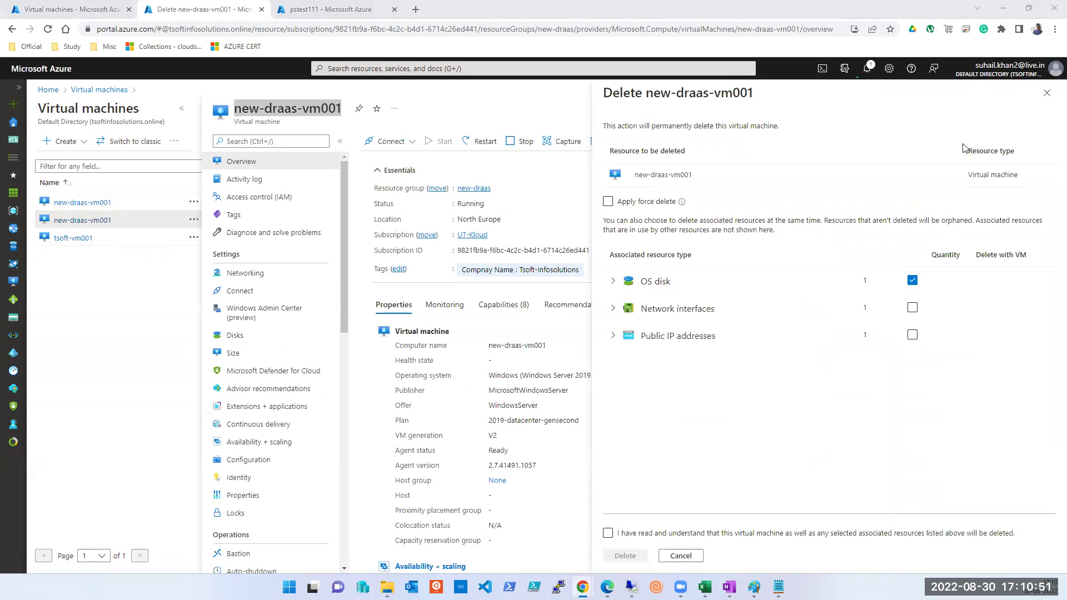
{"action": "left_click", "coordinate": [612, 203]}
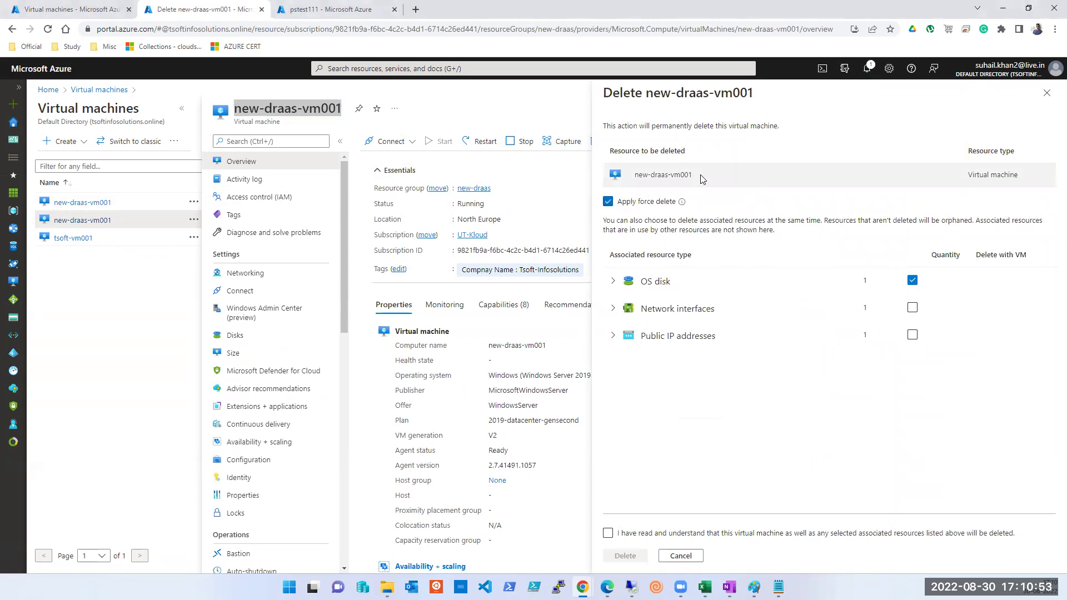
{"action": "left_click", "coordinate": [608, 535]}
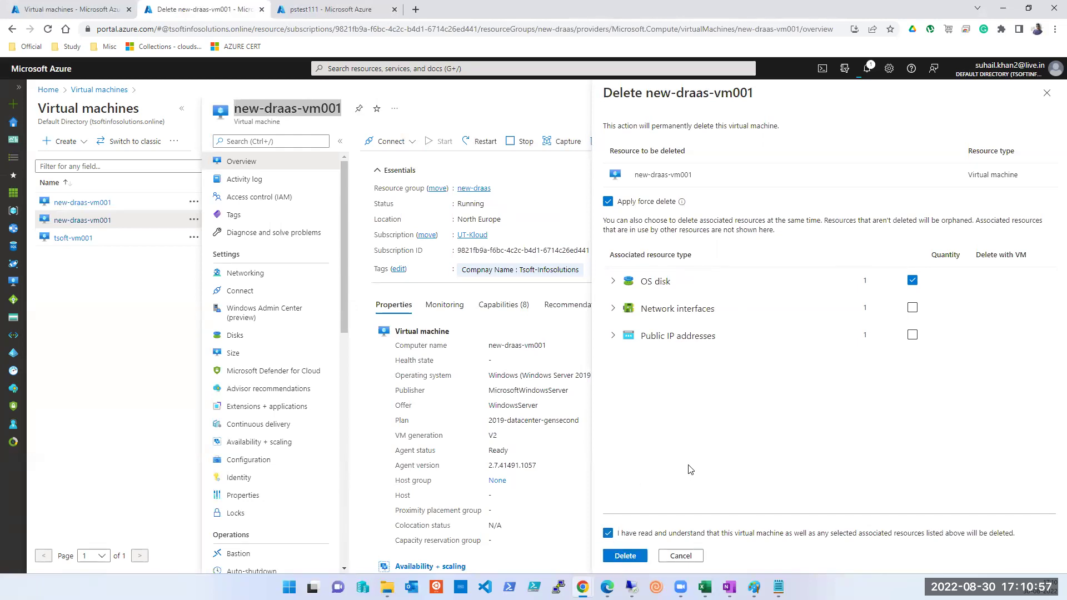
{"action": "left_click", "coordinate": [510, 106]}
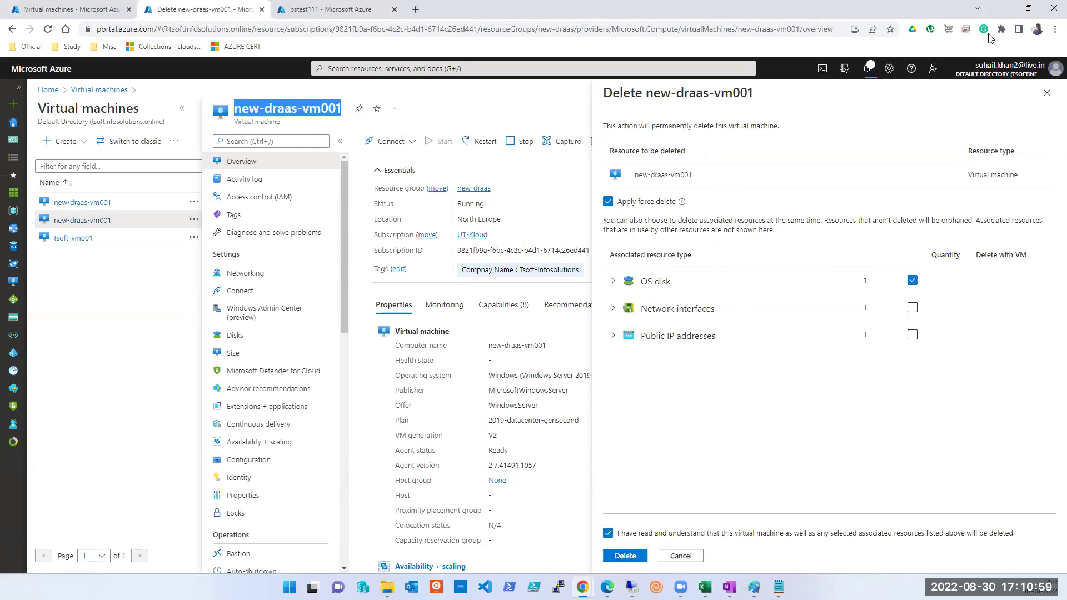
{"action": "left_click", "coordinate": [1046, 96]}
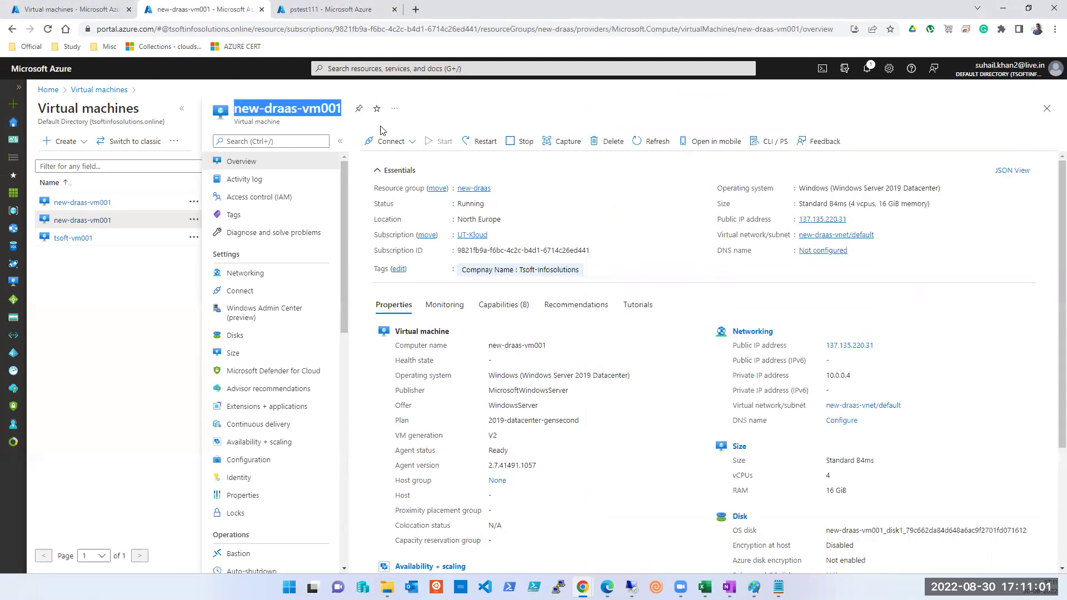
Open the virtual machine's resource group new-draas and delete it with force delete applied, confirming with the group's name
{"action": "left_click", "coordinate": [475, 189]}
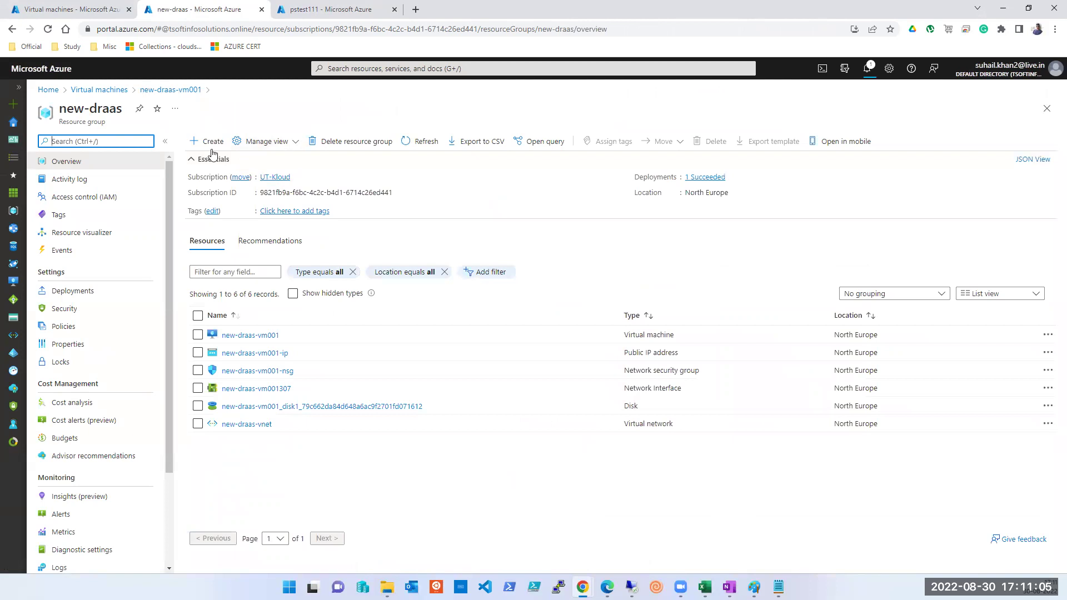
{"action": "double_click", "coordinate": [104, 110]}
{"action": "key", "text": "ctrl+c"}
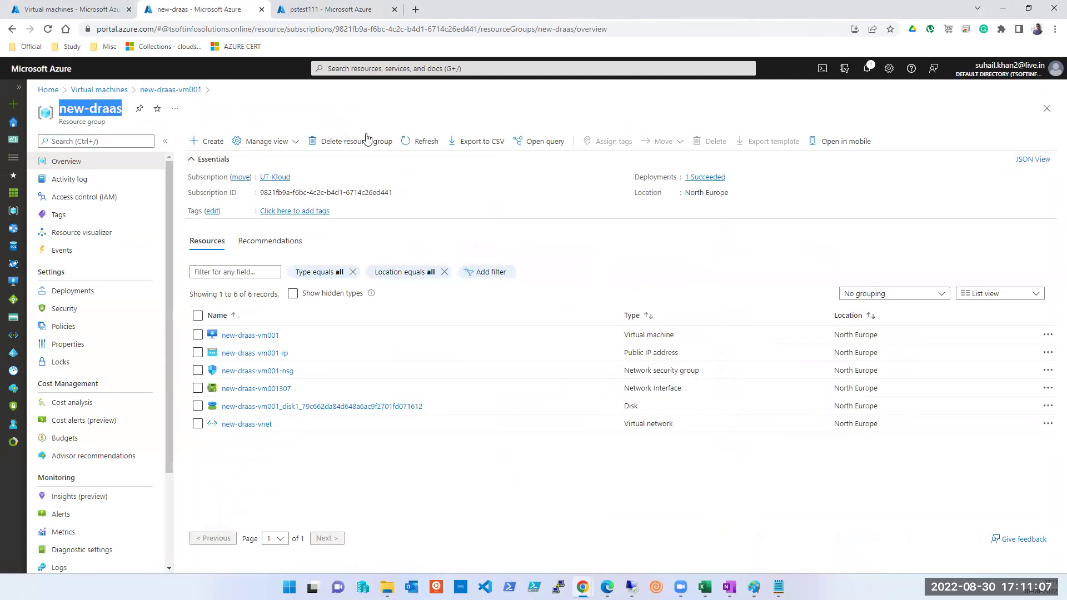
{"action": "left_click", "coordinate": [368, 142]}
{"action": "key", "text": "ctrl+v"}
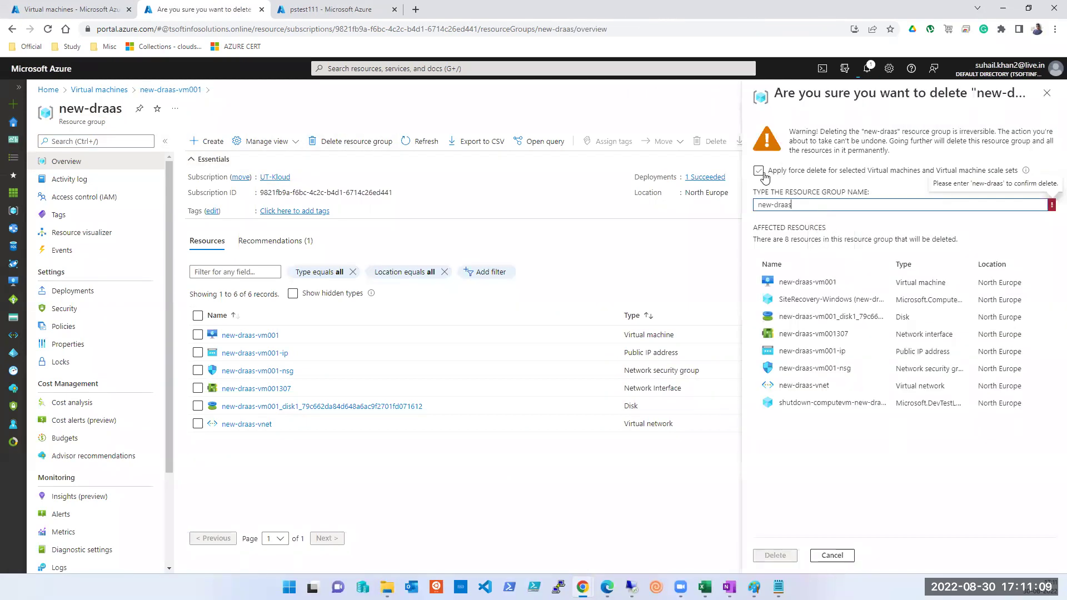
{"action": "left_click", "coordinate": [759, 170]}
{"action": "left_click", "coordinate": [776, 556]}
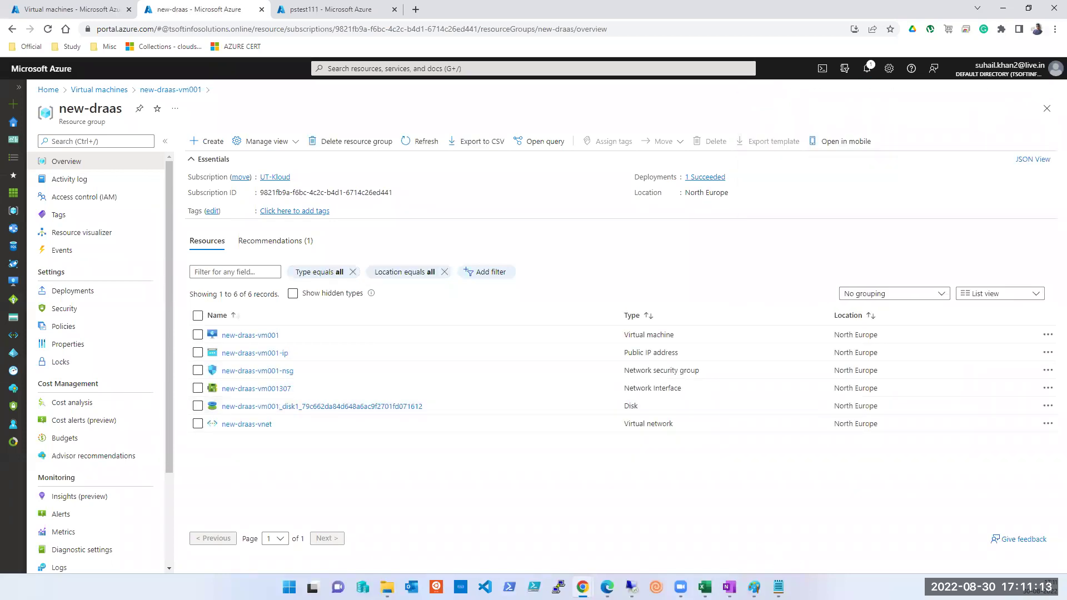
{"action": "key", "text": "alt+Tab"}
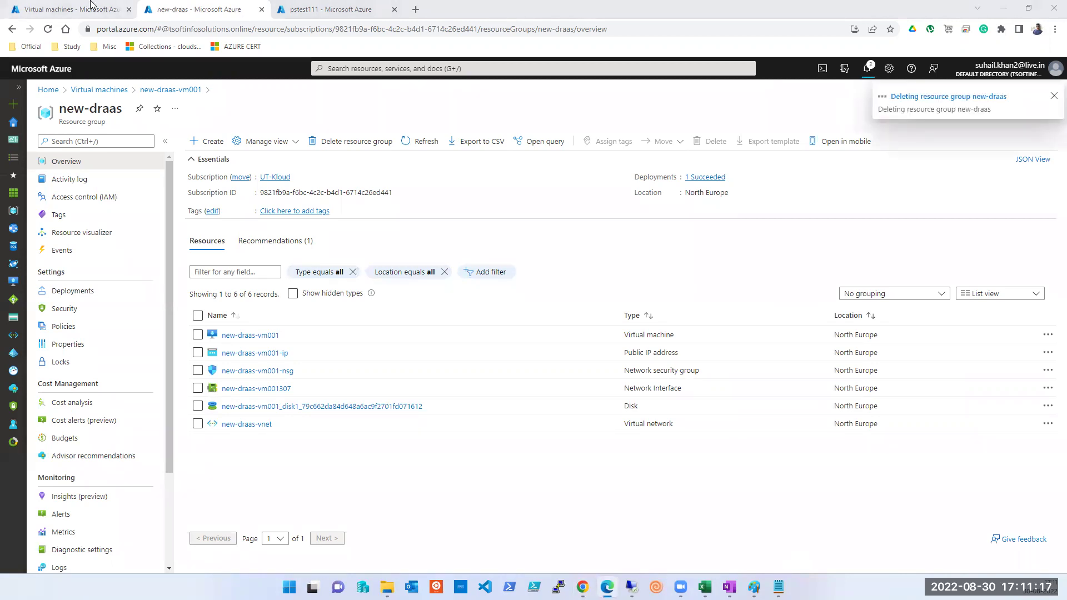
{"action": "left_click", "coordinate": [530, 27]}
{"action": "key", "text": "alt+Tab"}
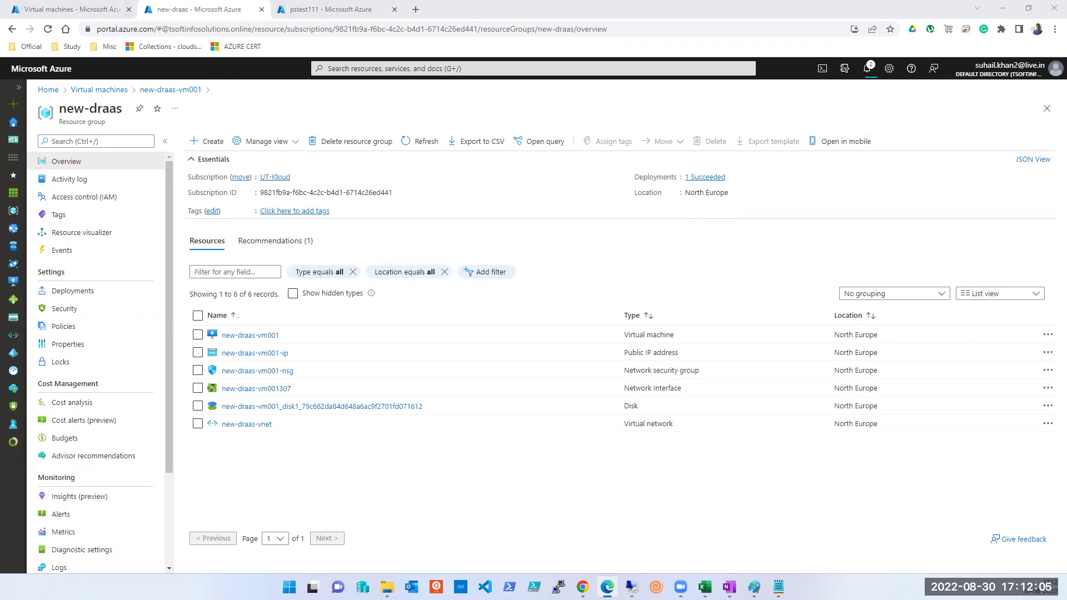
Check the portal notifications on the resource group deletions
{"action": "left_click", "coordinate": [871, 70]}
{"action": "left_click", "coordinate": [869, 70]}
{"action": "left_click", "coordinate": [868, 70]}
Return to the storage account pstest111 and review its resource locks and remaining settings
{"action": "left_click", "coordinate": [331, 9]}
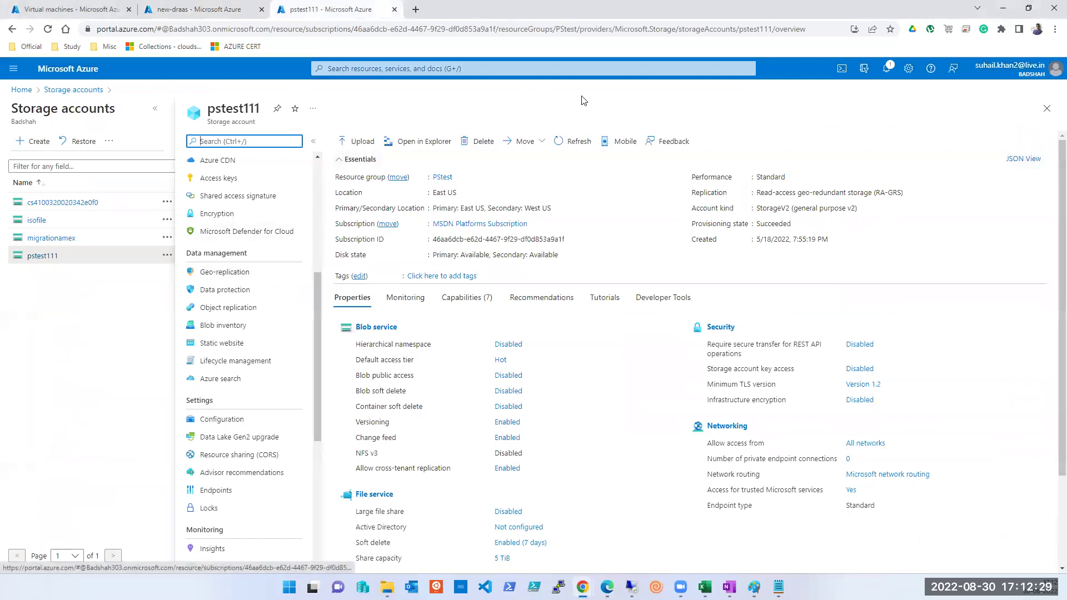
{"action": "left_click", "coordinate": [527, 26]}
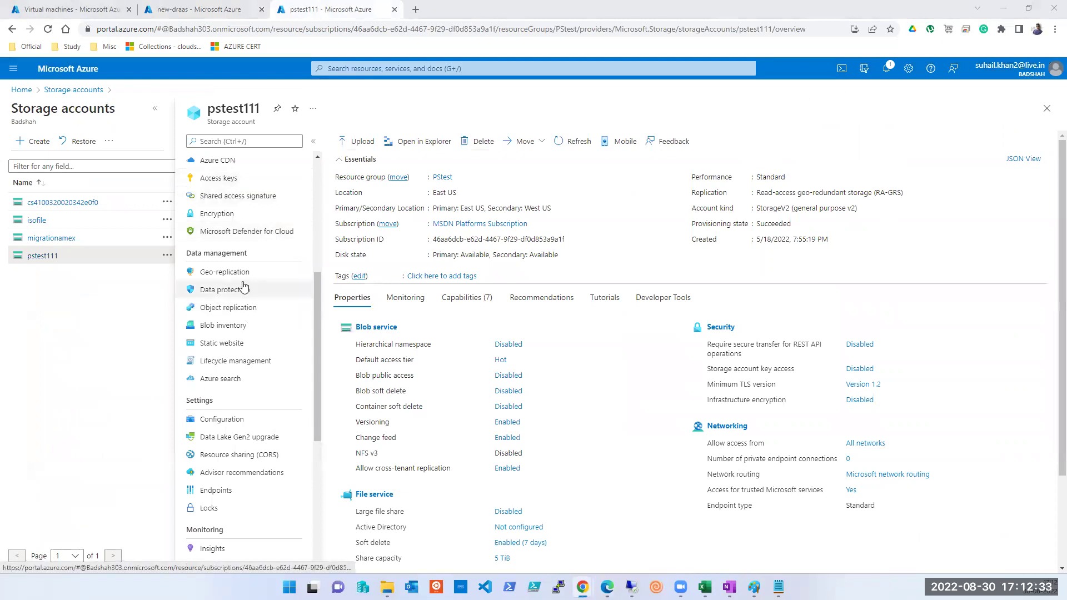
{"action": "scroll", "coordinate": [244, 287], "scroll_direction": "down", "scroll_amount": 2}
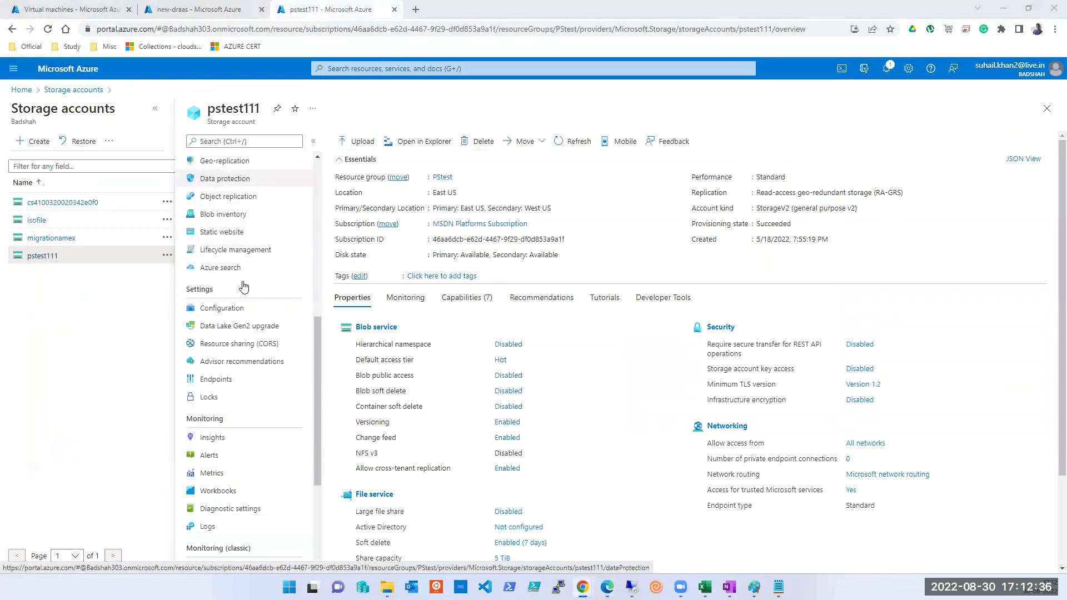
{"action": "left_click", "coordinate": [209, 397]}
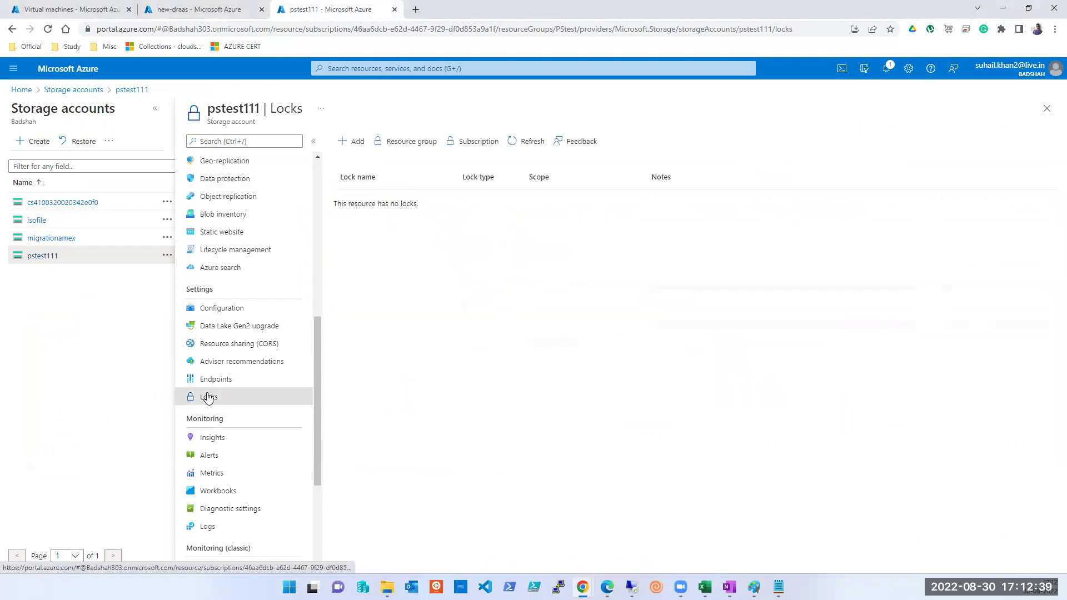
{"action": "scroll", "coordinate": [207, 398], "scroll_direction": "down", "scroll_amount": 2}
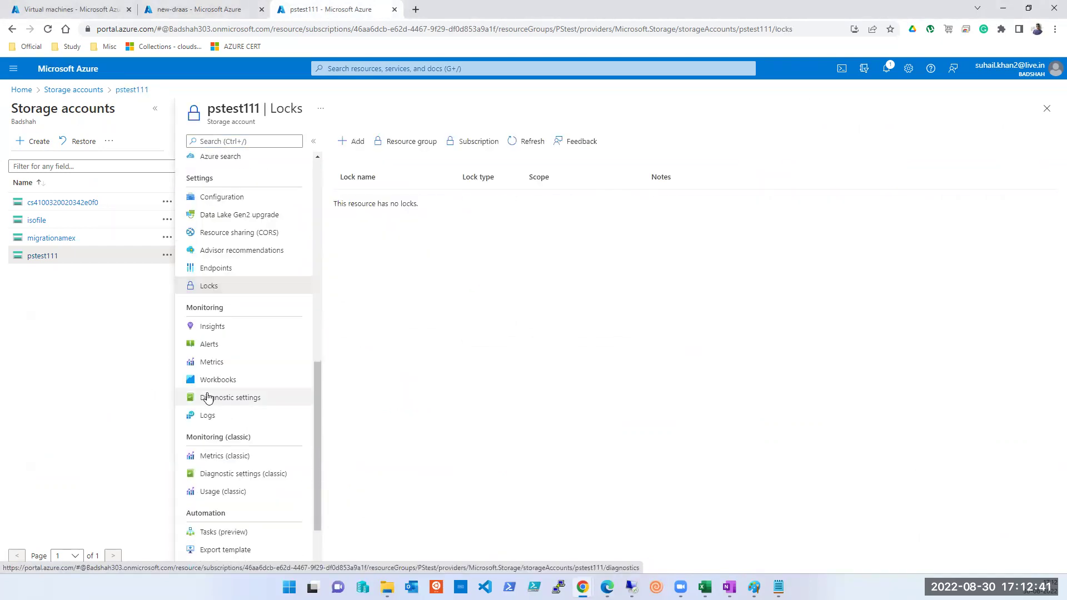
Open the containers of pstest111, view the access policy of the $blobchangefeed container and close it
{"action": "scroll", "coordinate": [208, 398], "scroll_direction": "up", "scroll_amount": 5}
{"action": "scroll", "coordinate": [208, 399], "scroll_direction": "up", "scroll_amount": 4}
{"action": "left_click", "coordinate": [207, 325]}
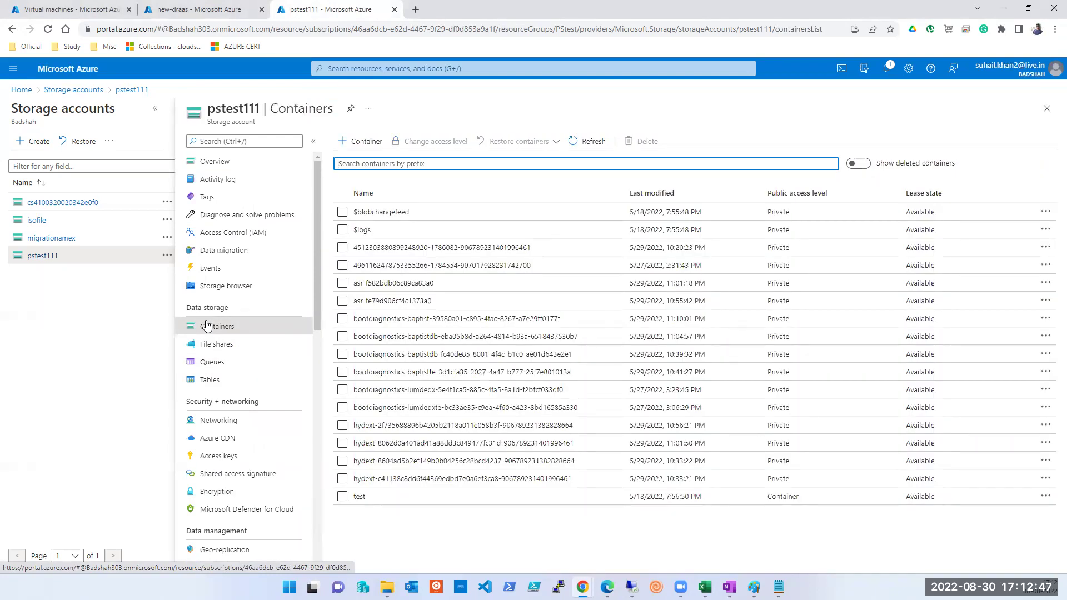
{"action": "left_click", "coordinate": [1046, 212]}
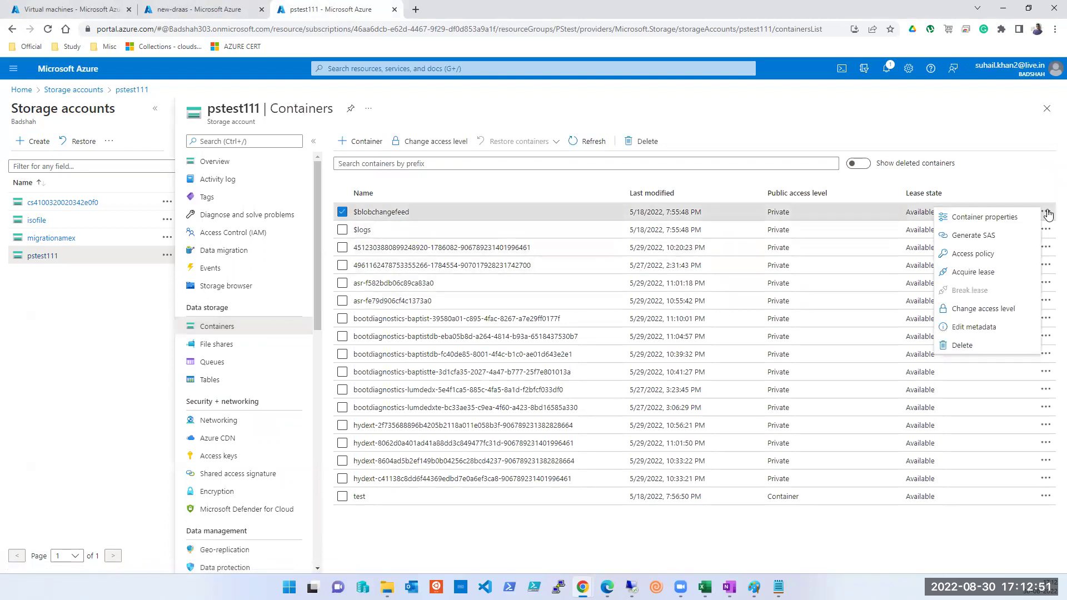
{"action": "left_click", "coordinate": [985, 255]}
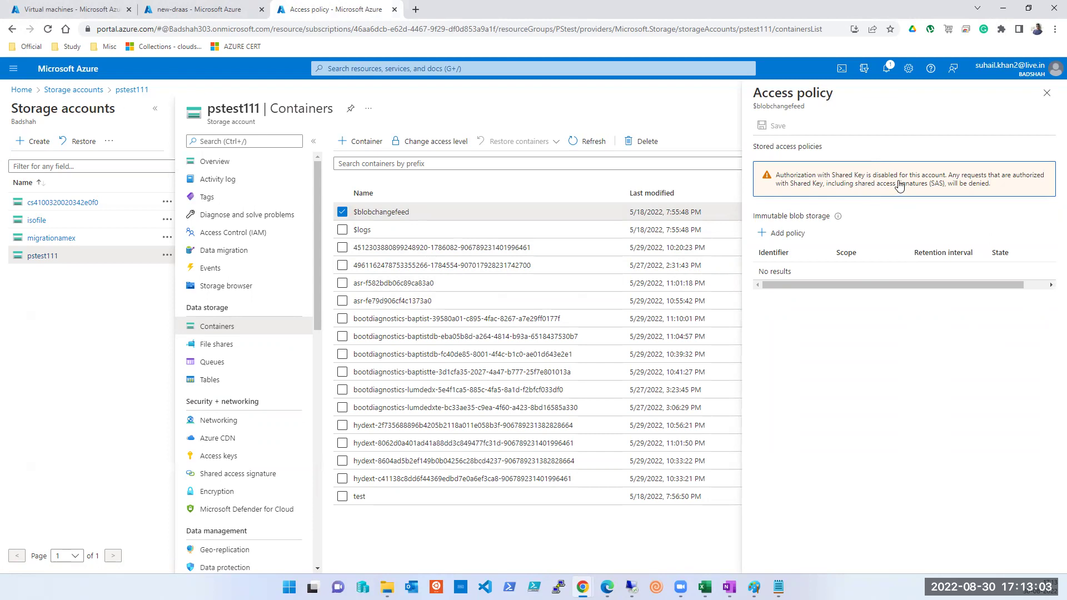
{"action": "left_click", "coordinate": [1047, 93]}
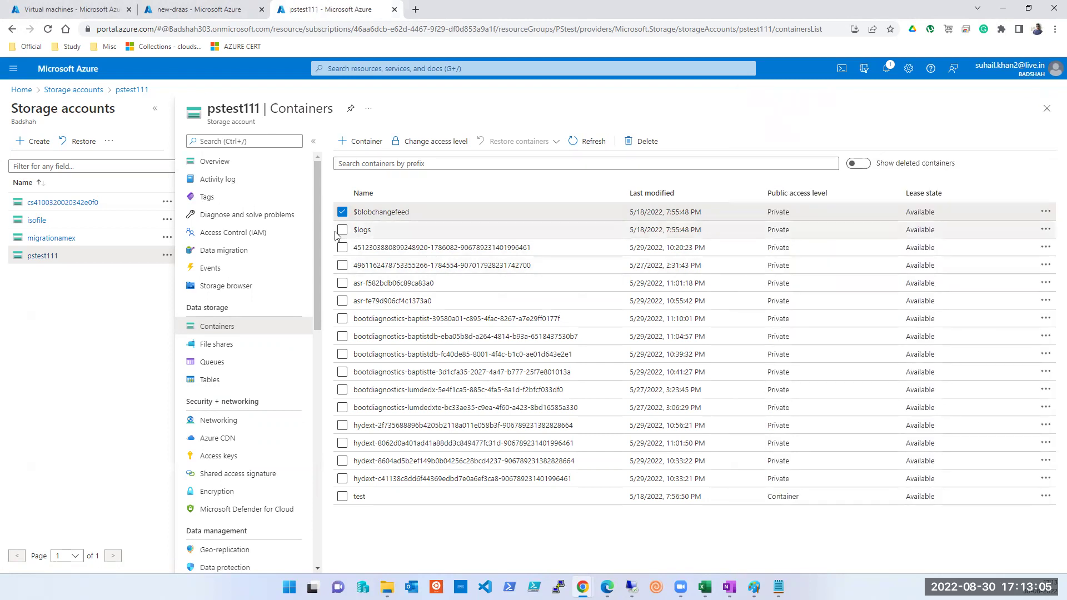
Review the file shares, queues and tables of pstest111, ending back on its containers list
{"action": "left_click", "coordinate": [223, 345]}
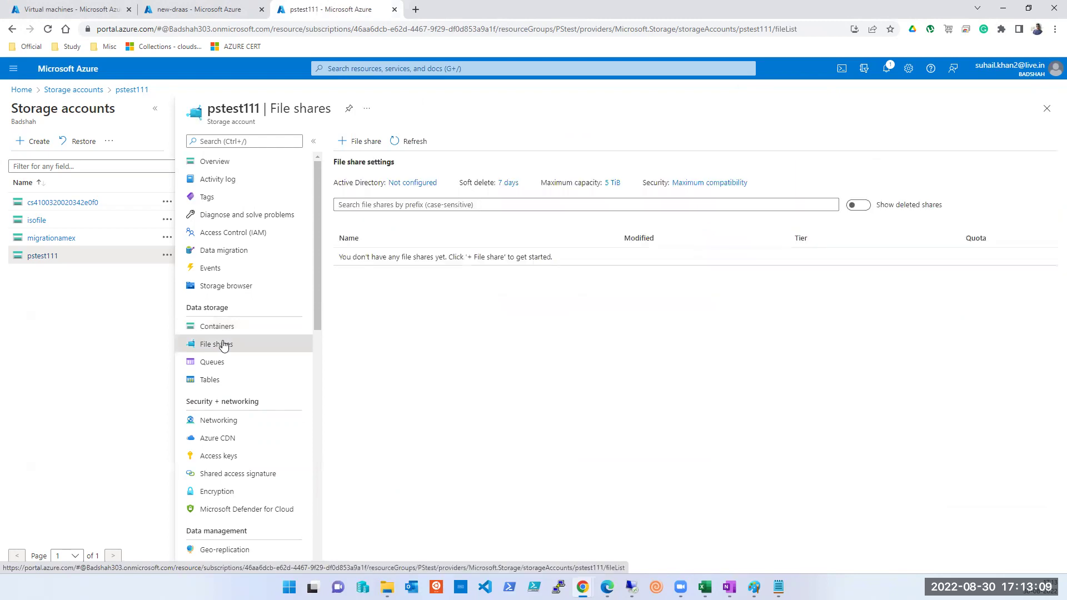
{"action": "left_click", "coordinate": [209, 365]}
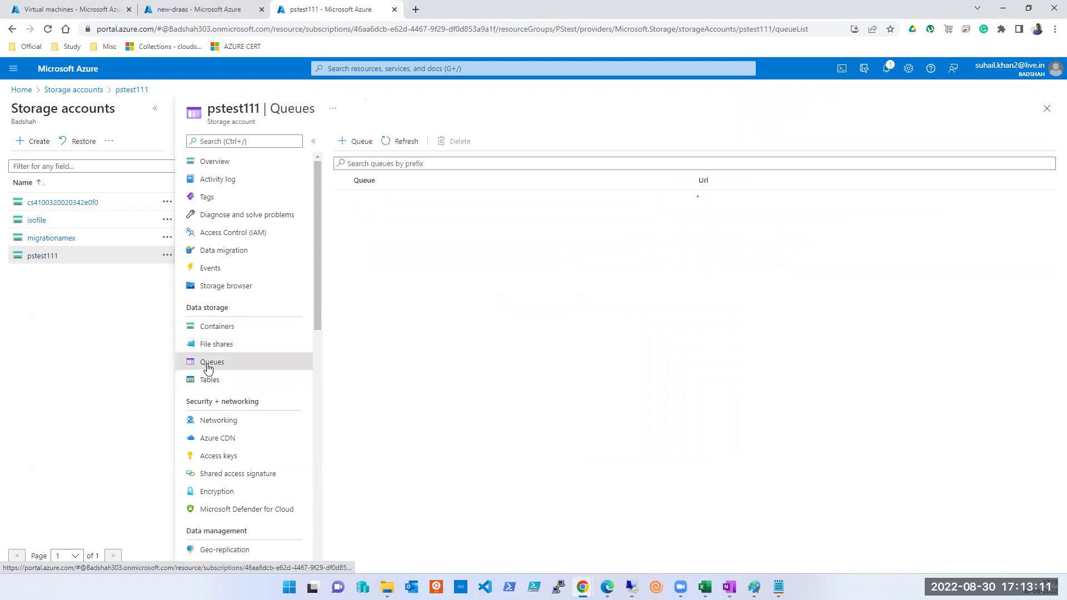
{"action": "left_click", "coordinate": [210, 388]}
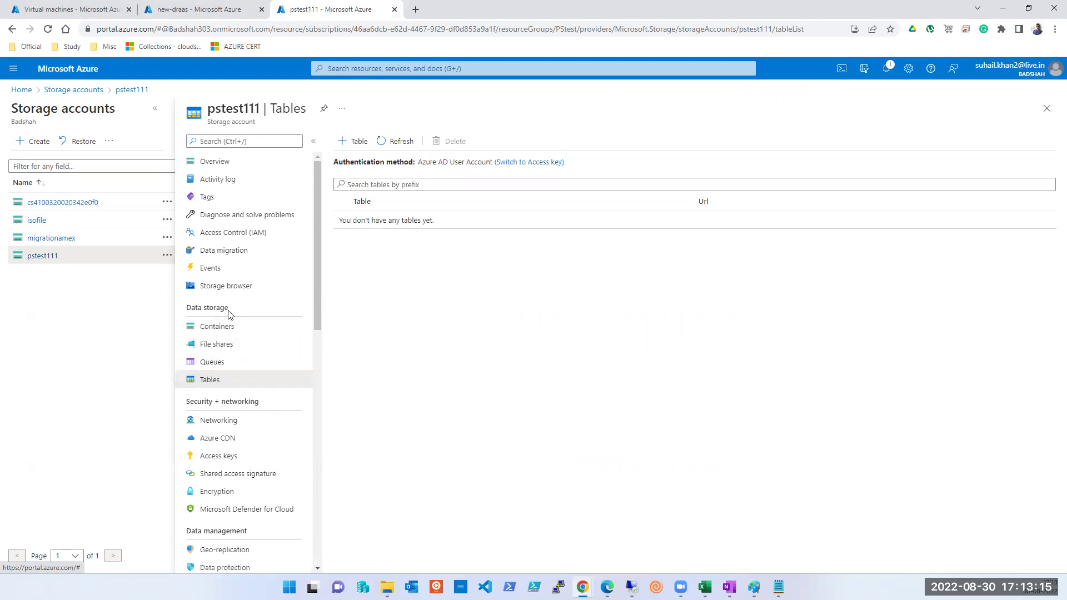
{"action": "left_click", "coordinate": [222, 333]}
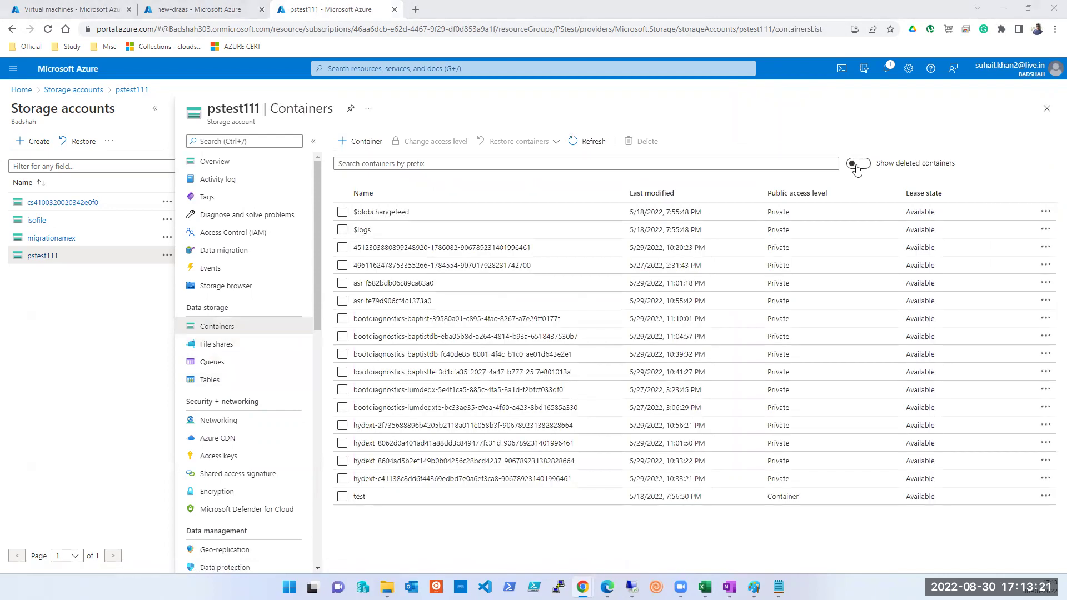
{"action": "scroll", "coordinate": [259, 454], "scroll_direction": "down", "scroll_amount": 1}
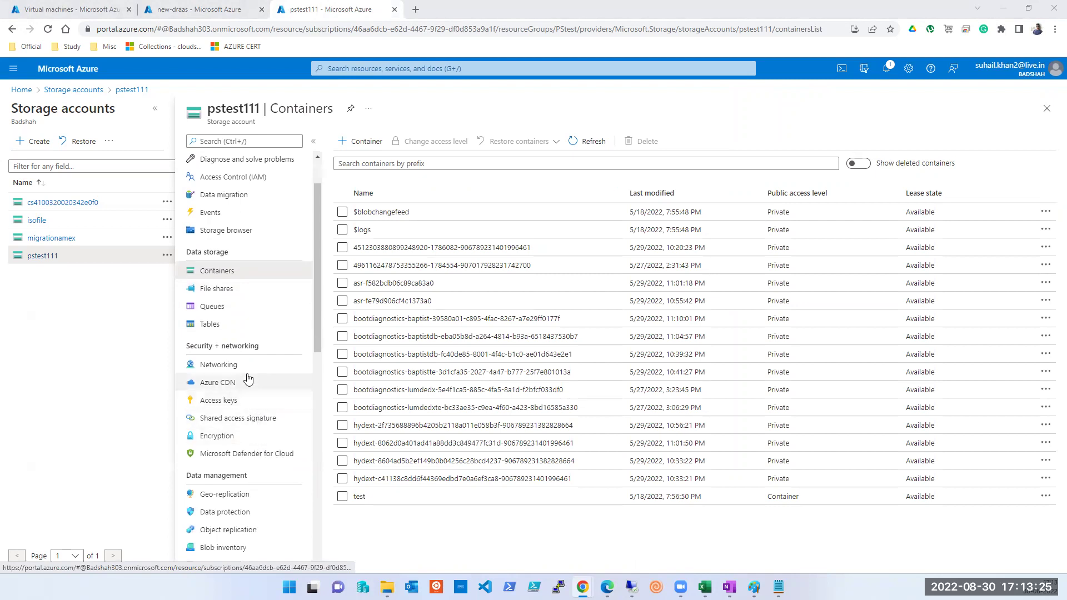
Close pstest111, delete it from the storage accounts list by confirming with yes, and check the portal notifications
{"action": "scroll", "coordinate": [246, 378], "scroll_direction": "up", "scroll_amount": 1}
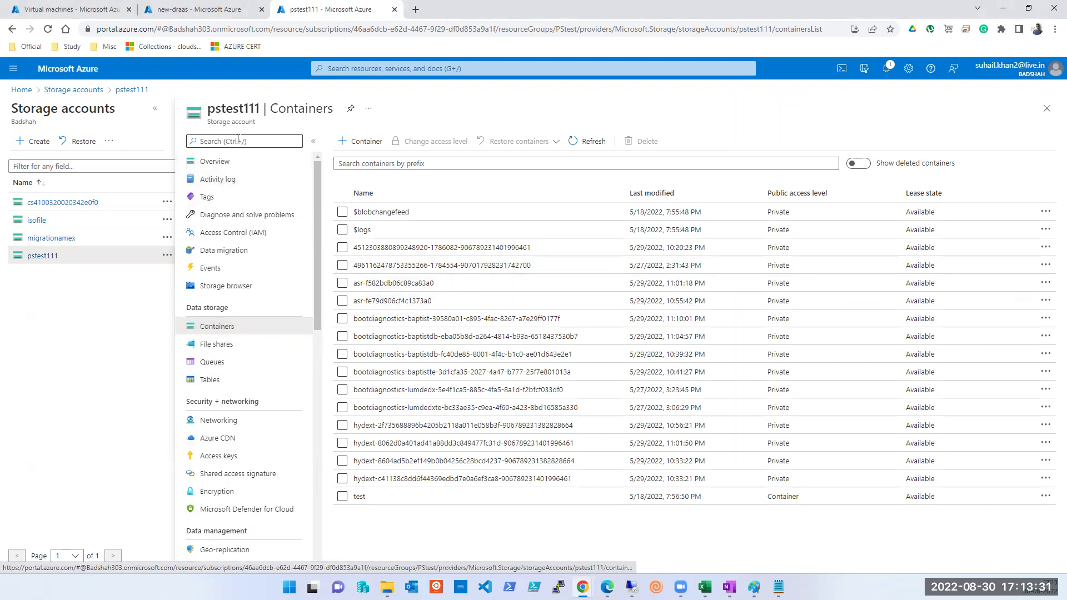
{"action": "double_click", "coordinate": [234, 109]}
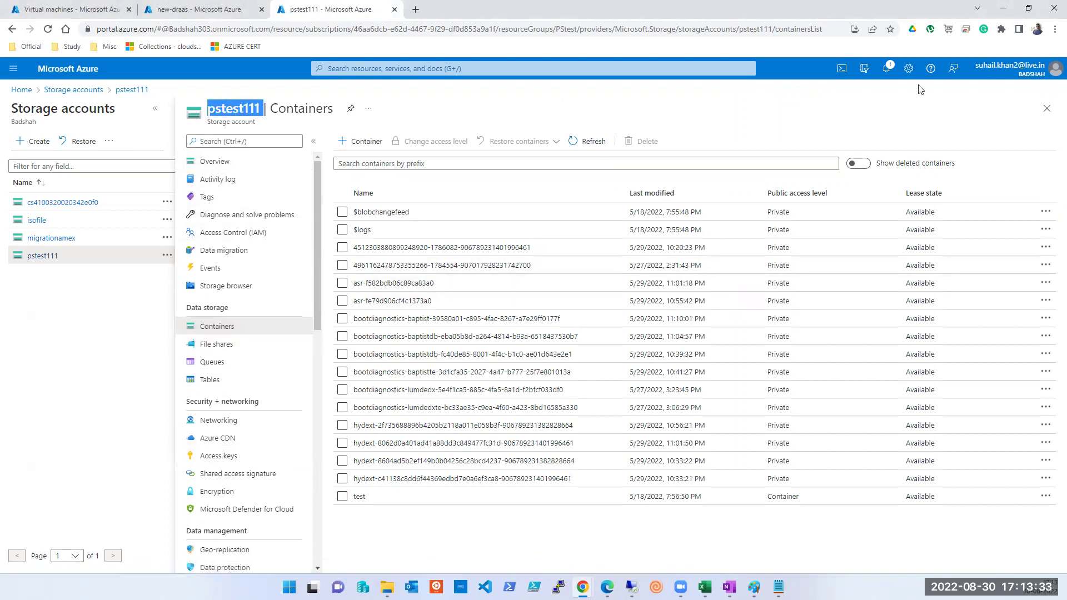
{"action": "left_click", "coordinate": [1048, 109]}
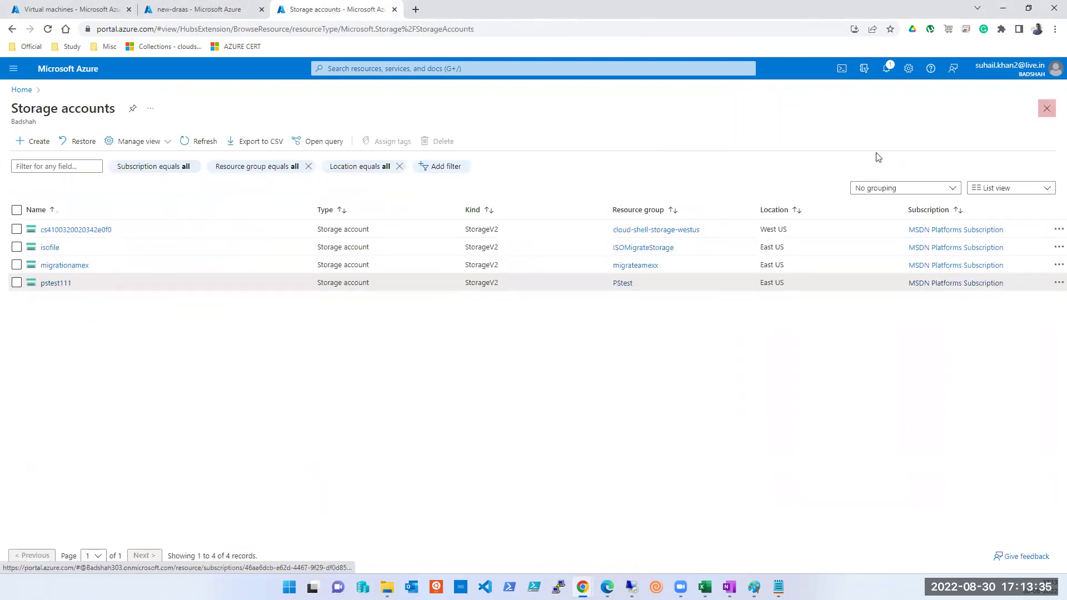
{"action": "left_click", "coordinate": [17, 283]}
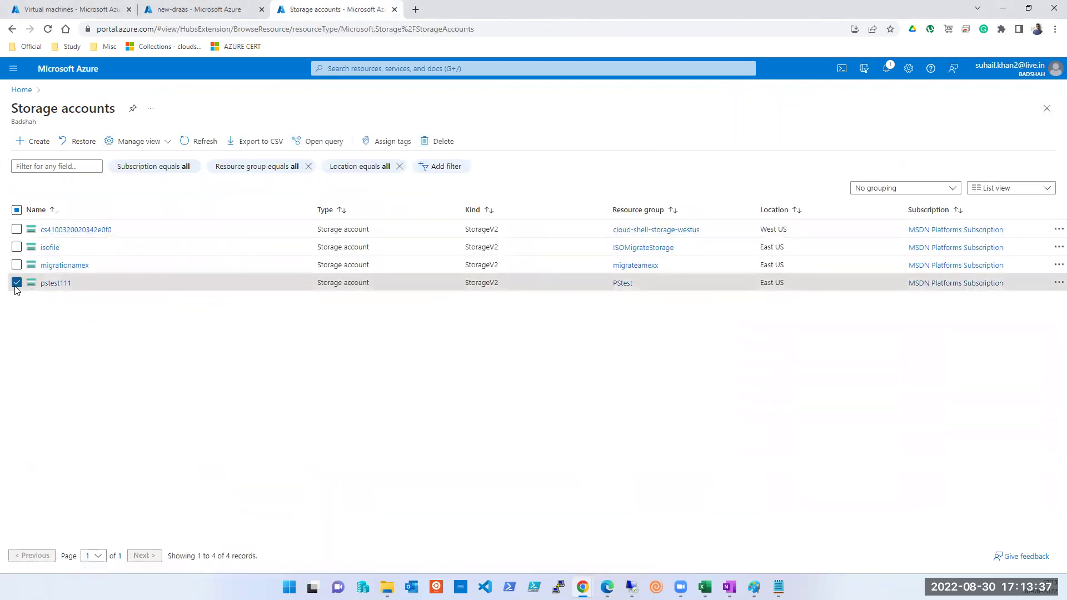
{"action": "left_click", "coordinate": [1056, 284]}
{"action": "left_click", "coordinate": [987, 364]}
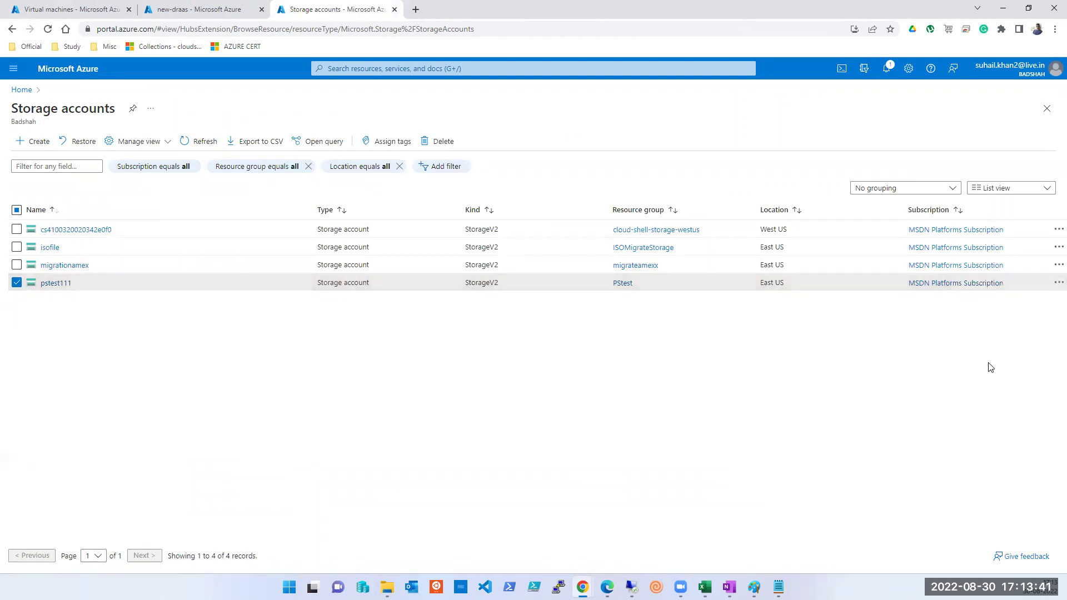
{"action": "left_click", "coordinate": [903, 240]}
{"action": "type", "text": "yes"}
{"action": "left_click", "coordinate": [859, 556]}
{"action": "left_click", "coordinate": [607, 587]}
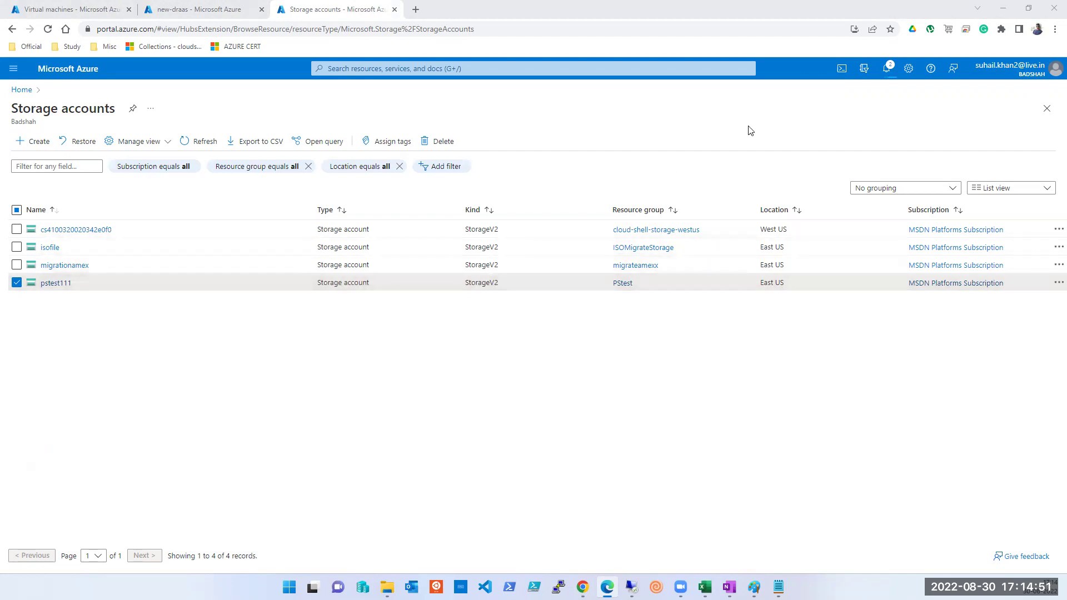
{"action": "left_click", "coordinate": [887, 68]}
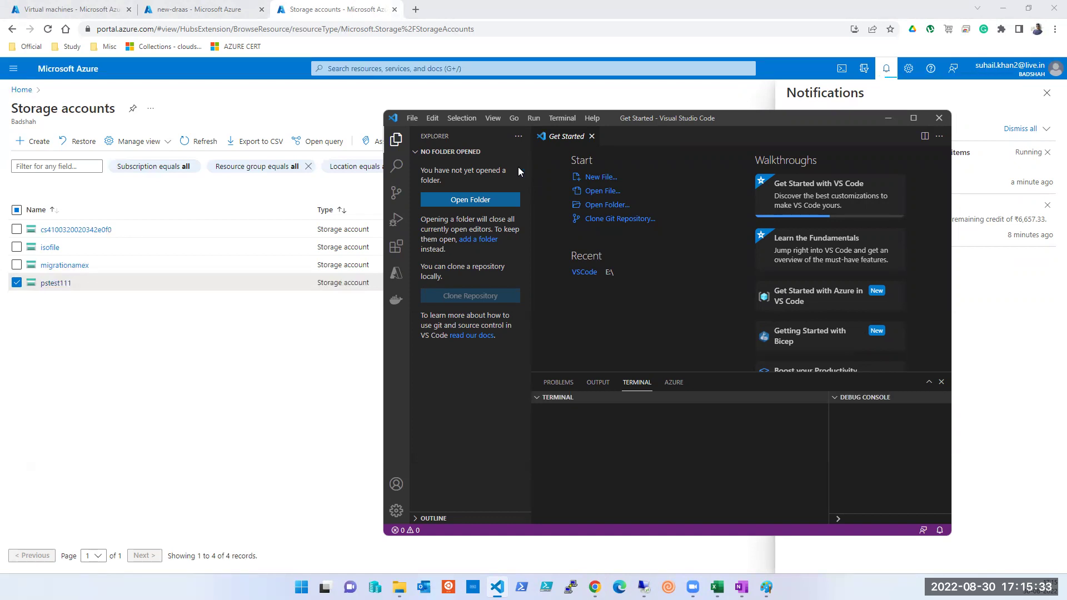
In Visual Studio Code, open the Azure view and dismiss the Bracket Pair Colorizer notice
{"action": "left_click", "coordinate": [397, 274]}
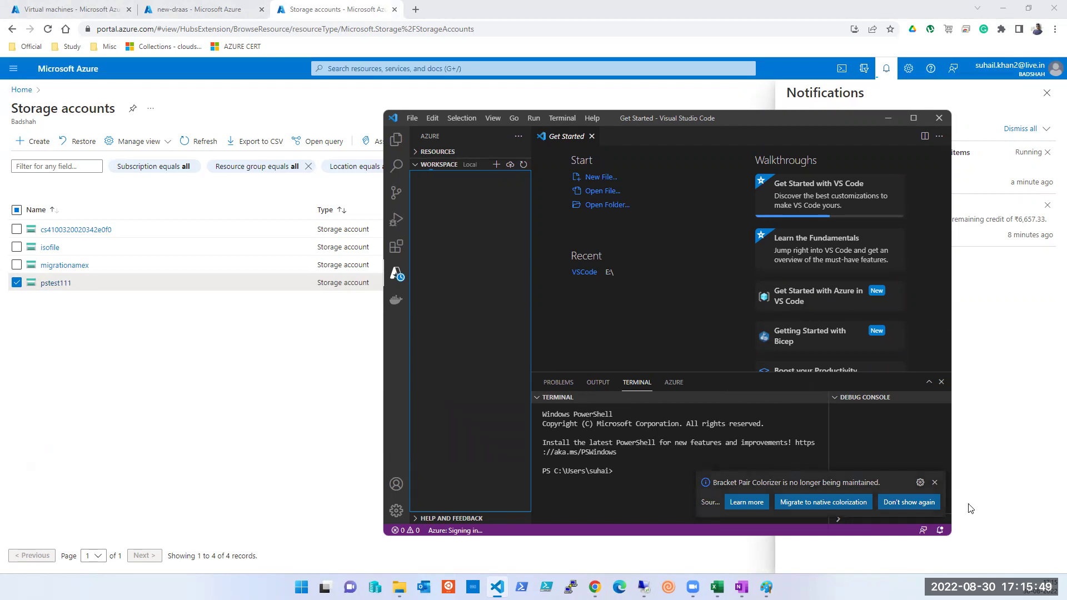
{"action": "left_click", "coordinate": [935, 482]}
{"action": "left_click", "coordinate": [659, 483]}
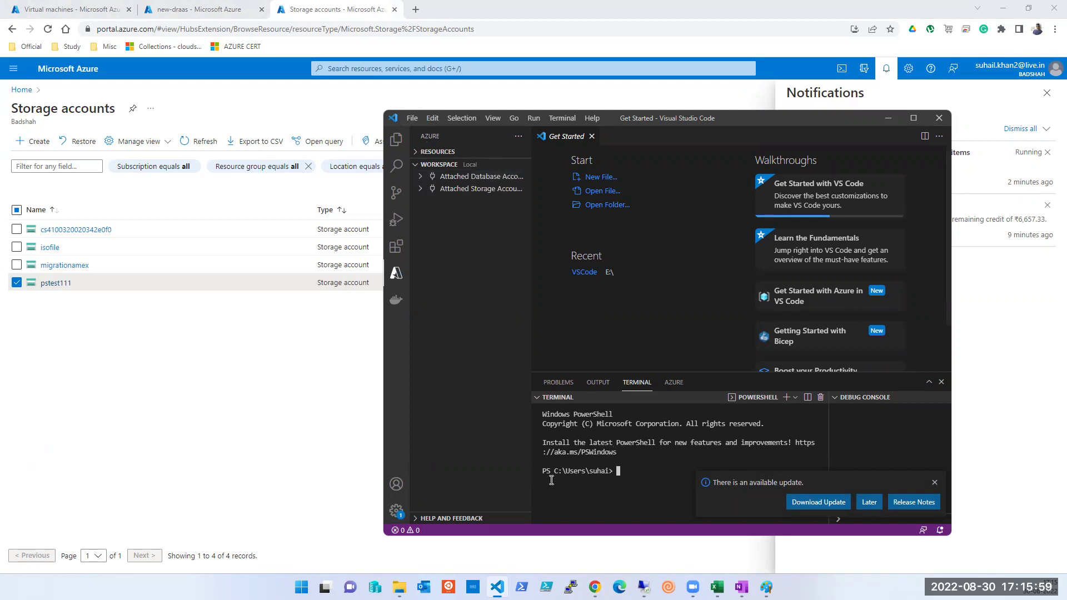
{"action": "type", "text": "az login"}
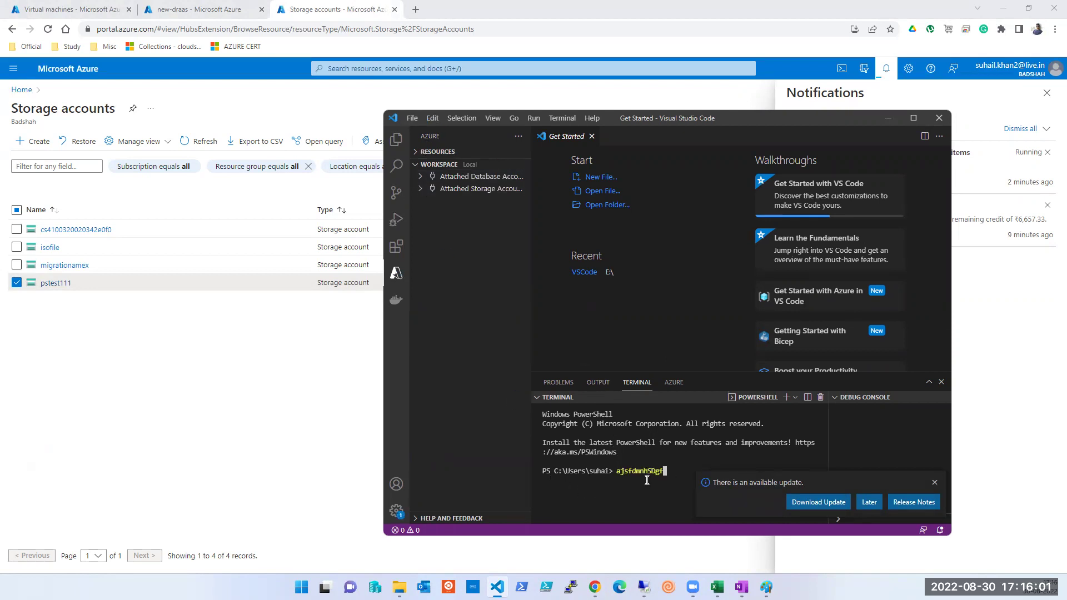
{"action": "key", "text": "BackSpace"}
{"action": "key", "text": "BackSpace"}
{"action": "key", "text": "BackSpace"}
{"action": "key", "text": "BackSpace"}
{"action": "key", "text": "BackSpace"}
{"action": "key", "text": "BackSpace"}
{"action": "key", "text": "BackSpace"}
{"action": "key", "text": "BackSpace"}
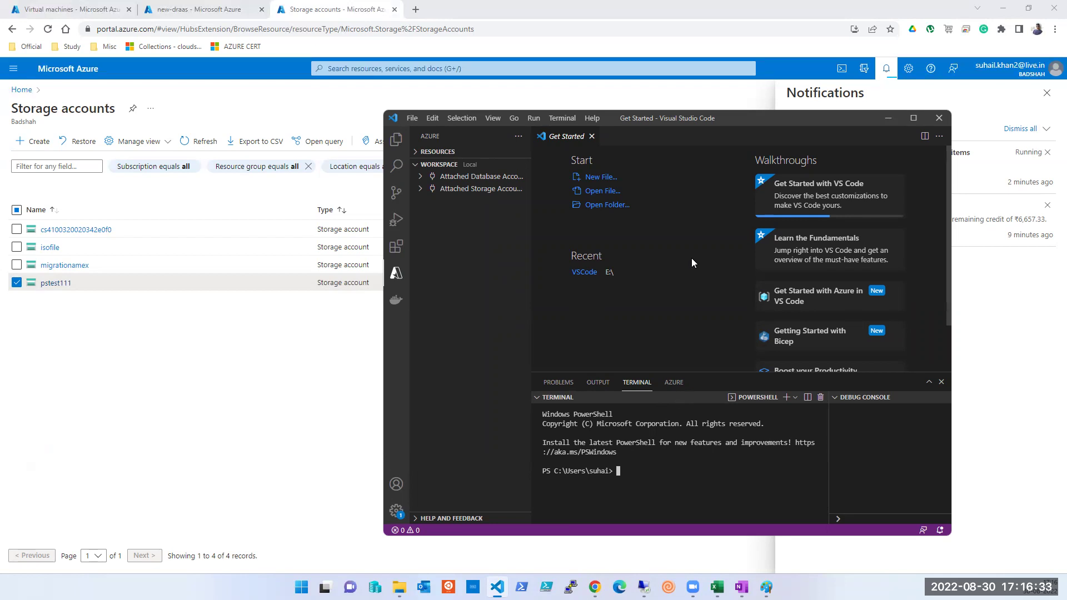
Return from Visual Studio Code to the portal's Virtual machines list, check its notifications and refresh the list
{"action": "left_click", "coordinate": [888, 118]}
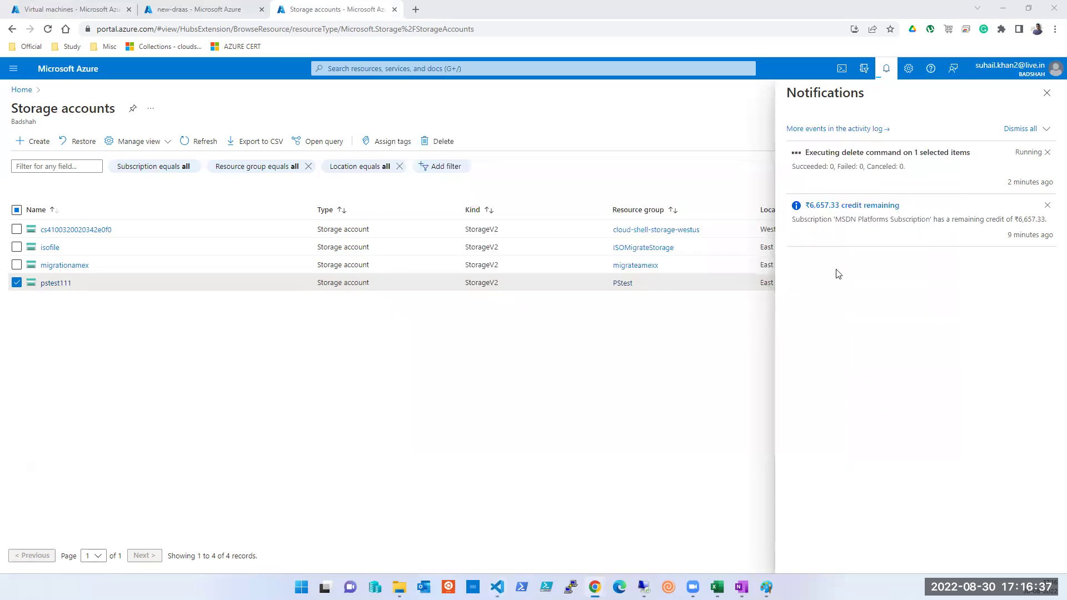
{"action": "left_click", "coordinate": [217, 11]}
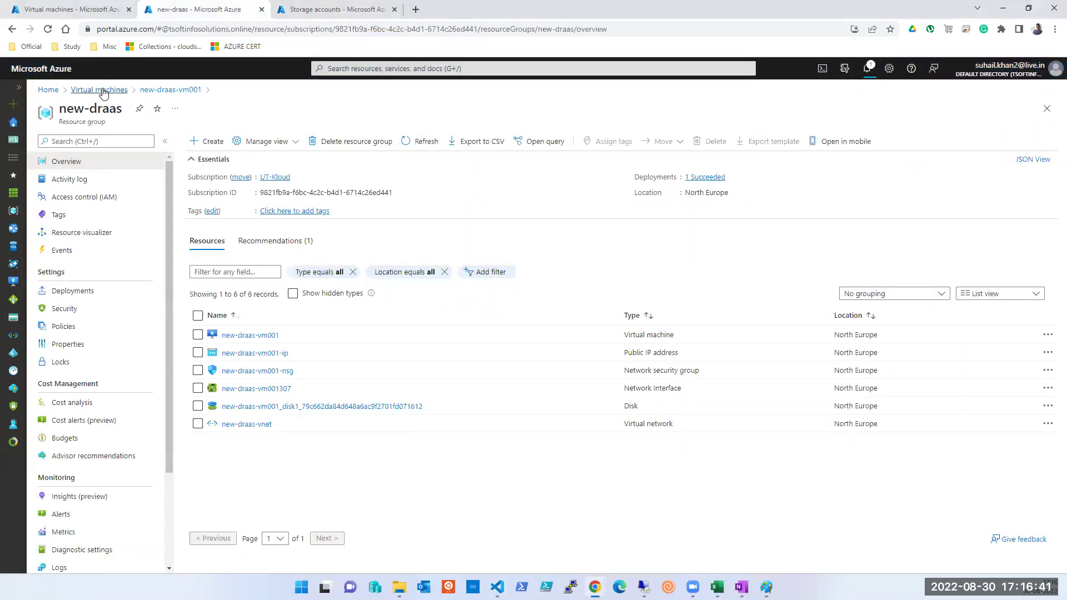
{"action": "left_click", "coordinate": [74, 12]}
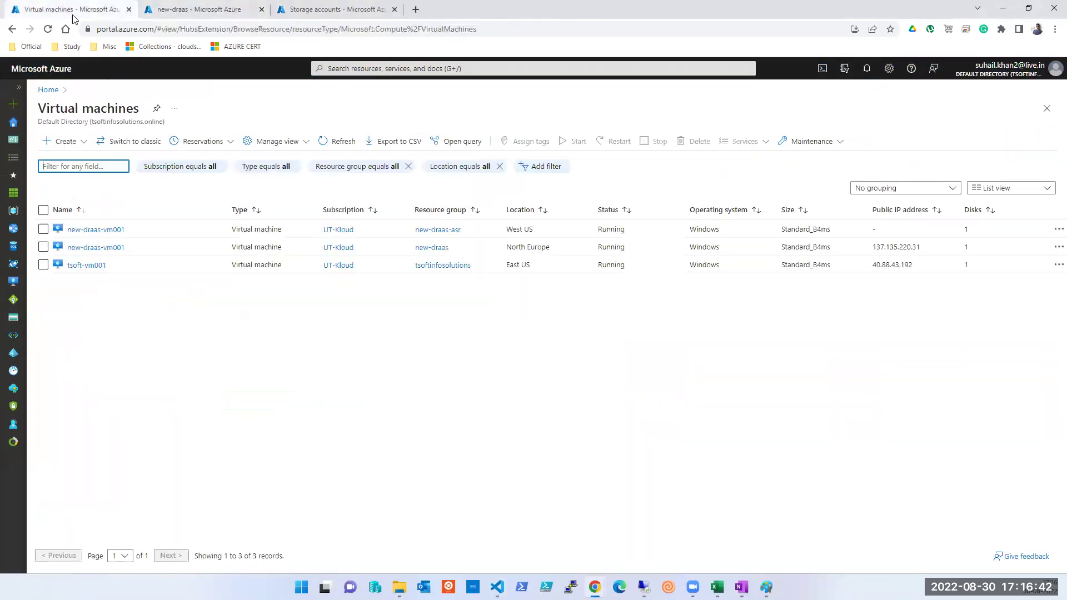
{"action": "left_click", "coordinate": [866, 69]}
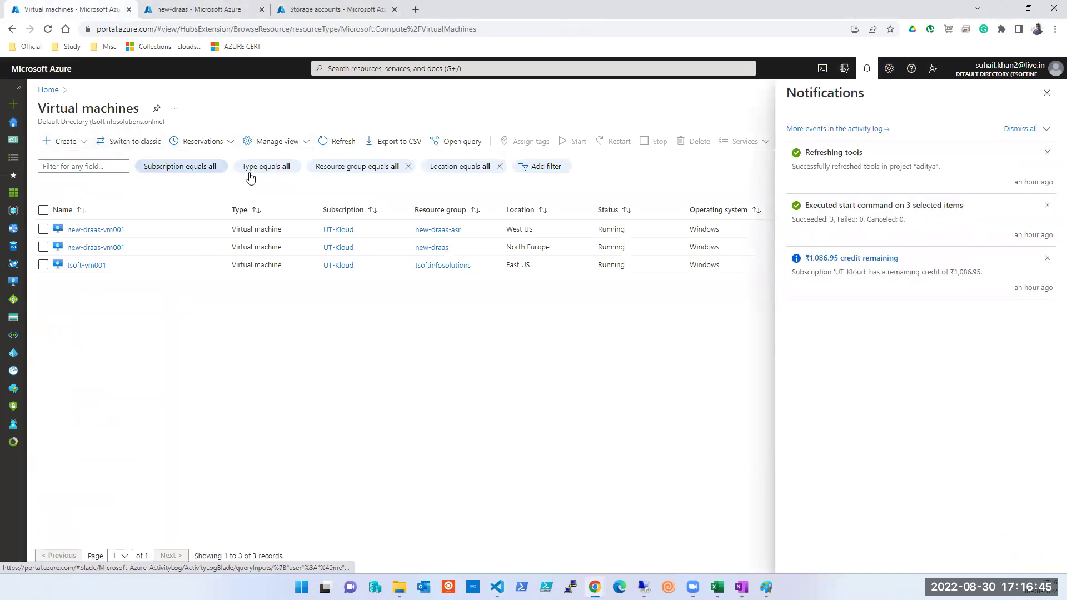
{"action": "left_click", "coordinate": [337, 146]}
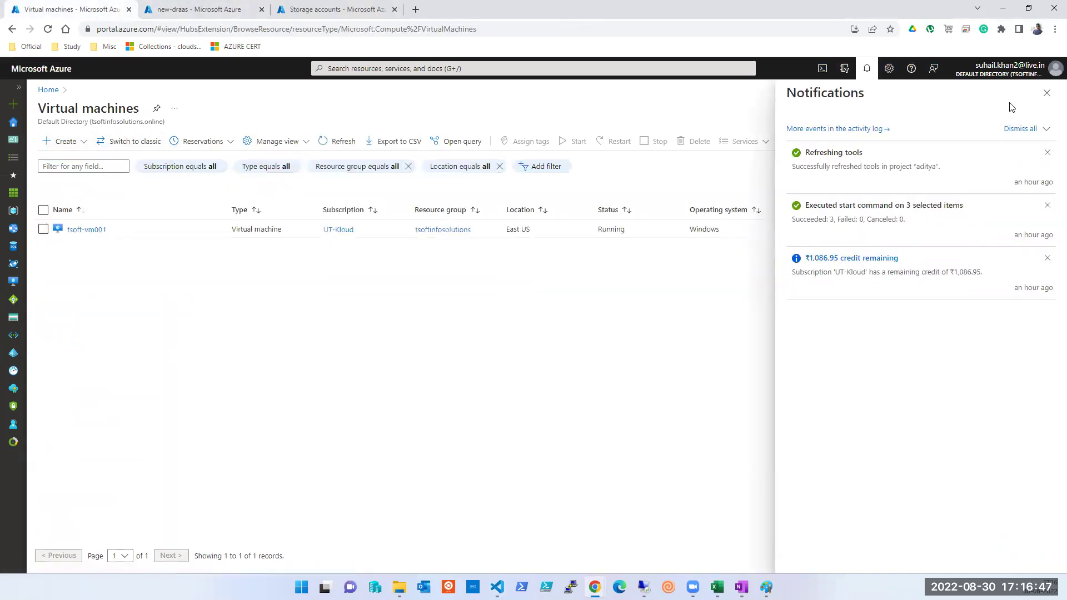
{"action": "left_click", "coordinate": [1046, 95]}
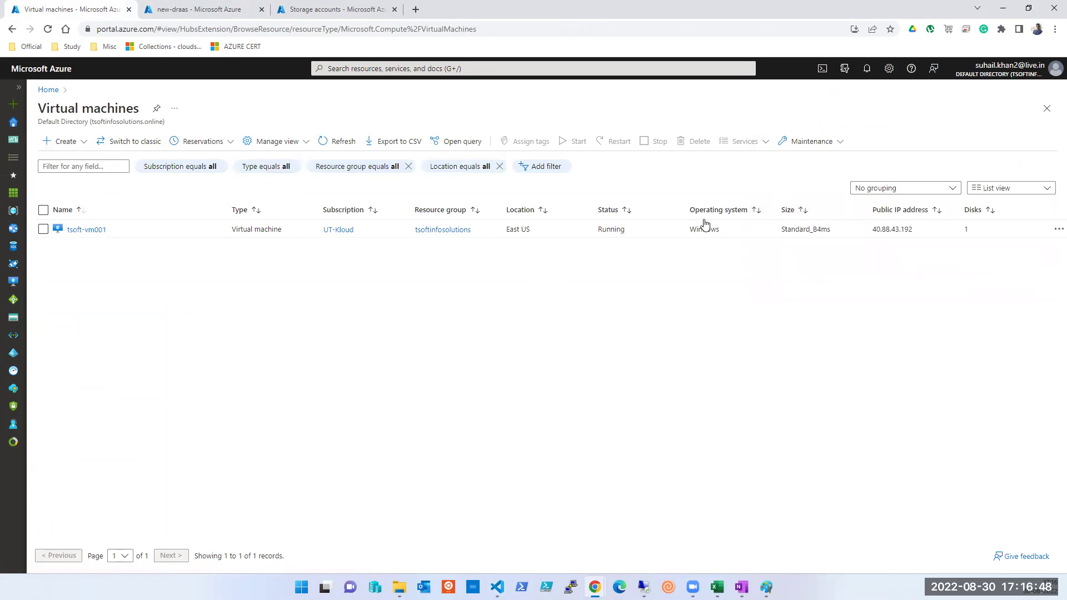
Stop the virtual machine tsoft-vm001 from the Virtual machines list and confirm the stop
{"action": "left_click", "coordinate": [43, 230]}
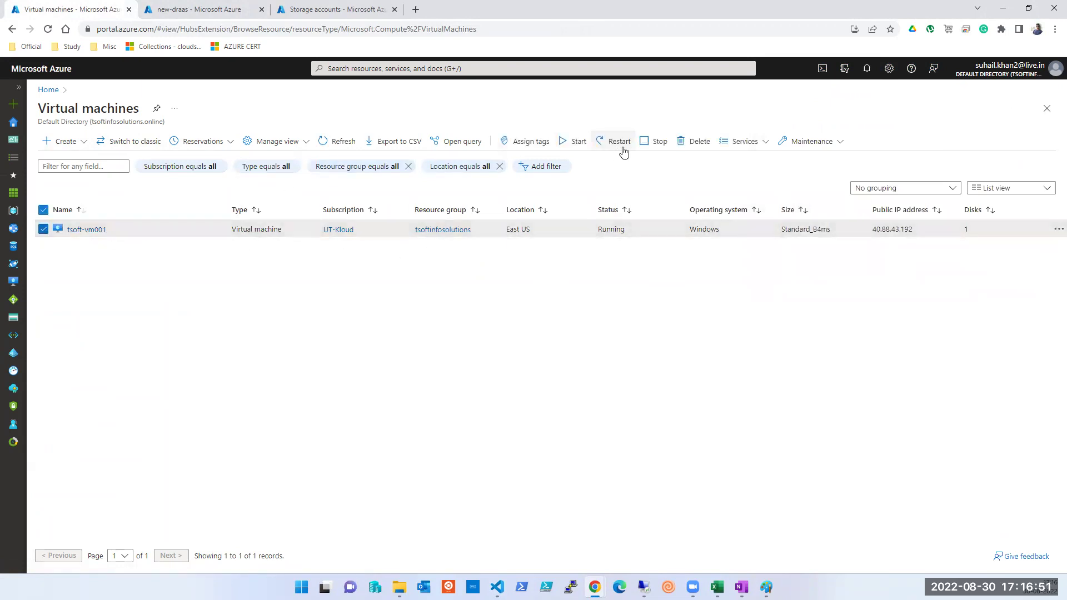
{"action": "left_click", "coordinate": [657, 141]}
{"action": "left_click", "coordinate": [62, 202]}
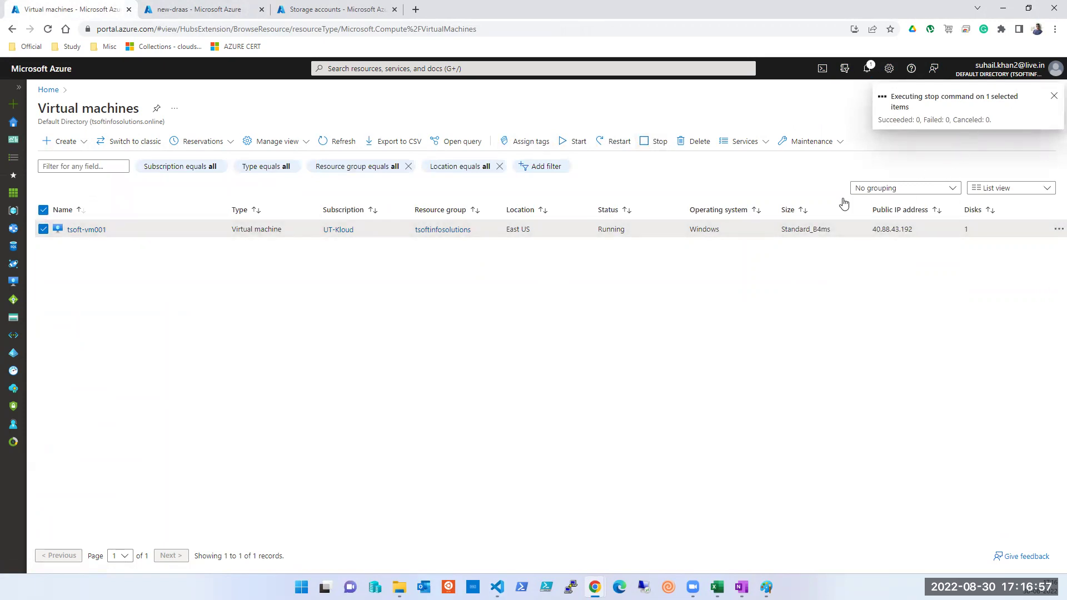
Check the stop progress on the tsoft-vm001 overview and in the notifications, then close them and refresh the virtual machines list
{"action": "left_click", "coordinate": [101, 230]}
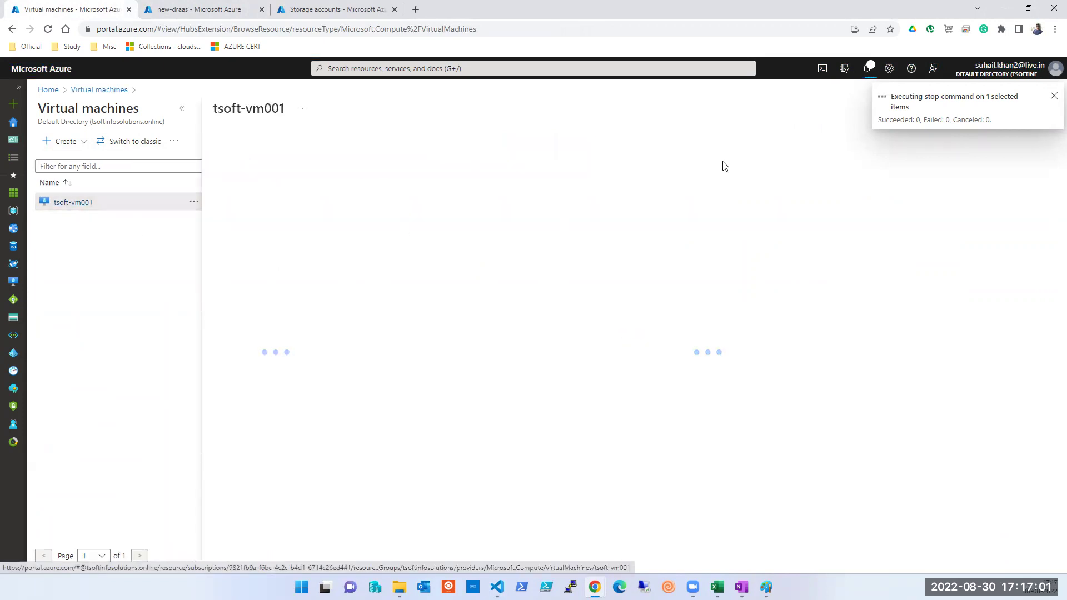
{"action": "left_click", "coordinate": [869, 71]}
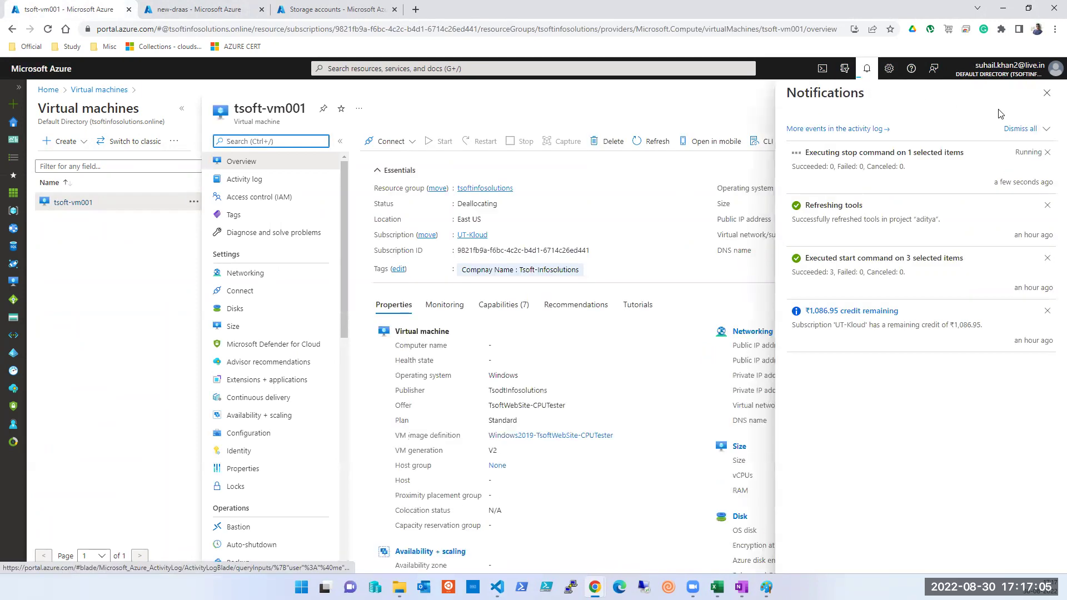
{"action": "left_click", "coordinate": [1047, 93]}
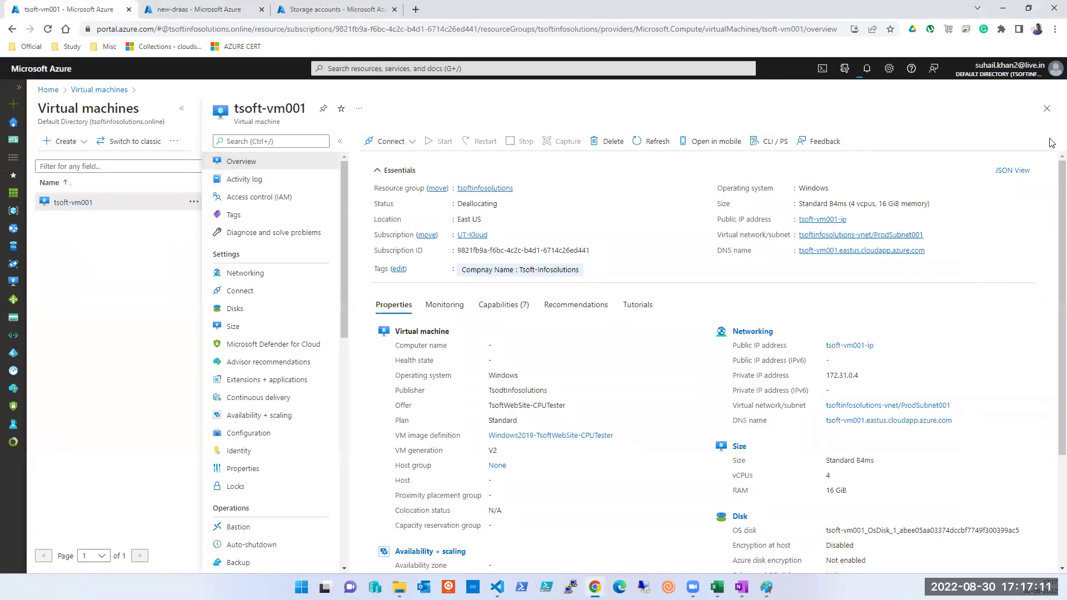
{"action": "left_click", "coordinate": [1047, 109]}
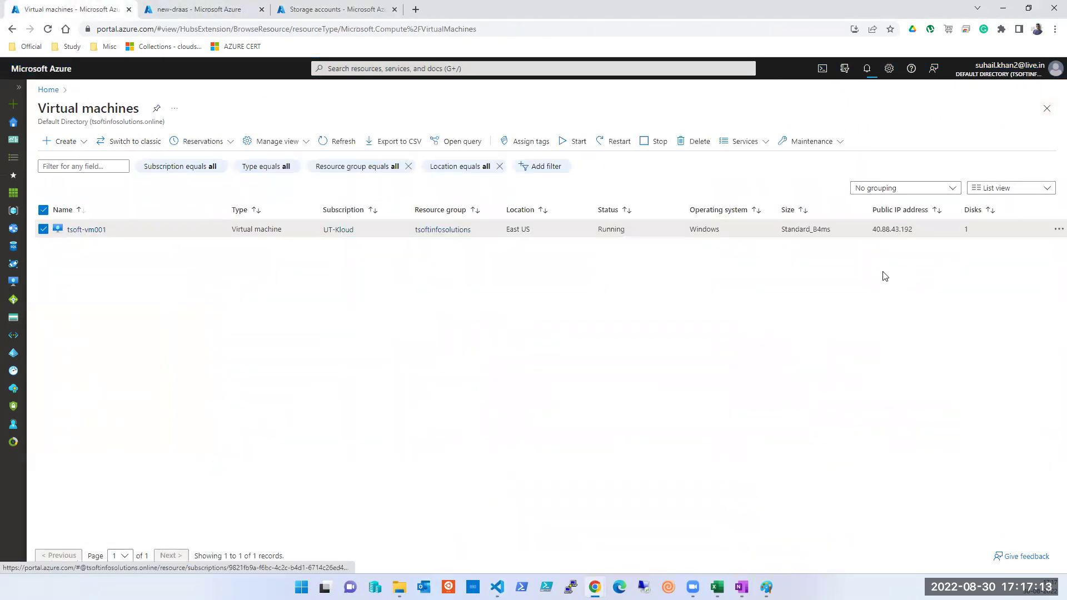
{"action": "left_click", "coordinate": [341, 144]}
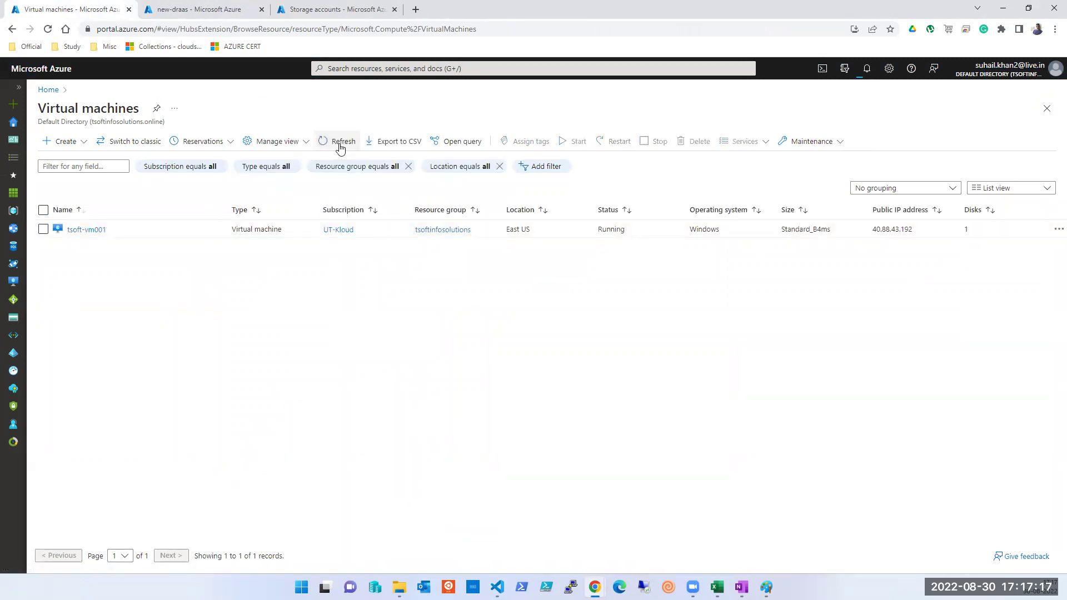
Look over the new-draas resource group and check the delete notification on the Storage accounts page
{"action": "left_click", "coordinate": [217, 11]}
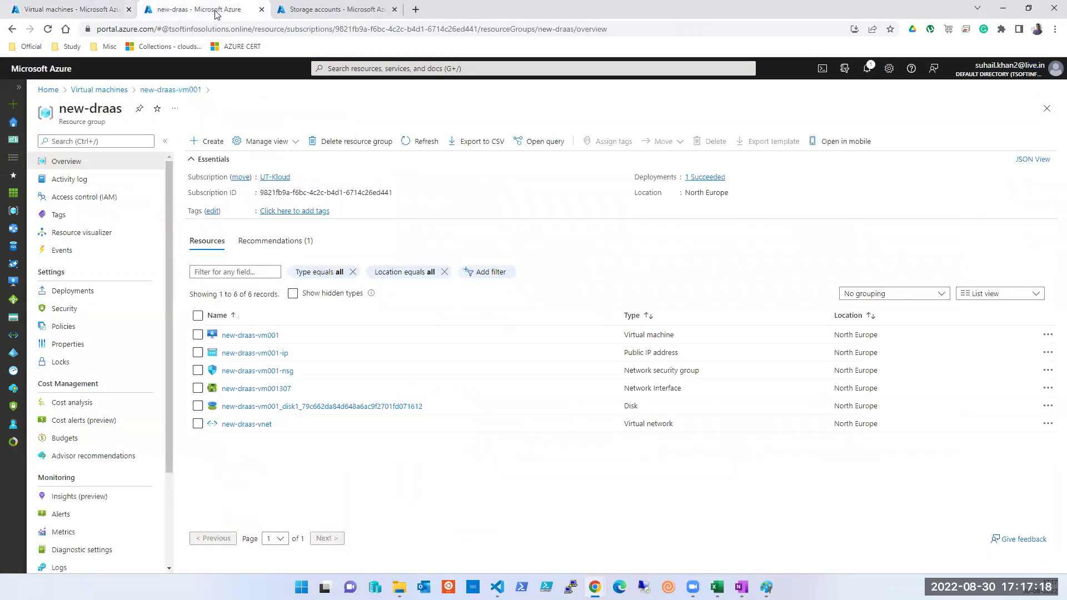
{"action": "left_click", "coordinate": [358, 17]}
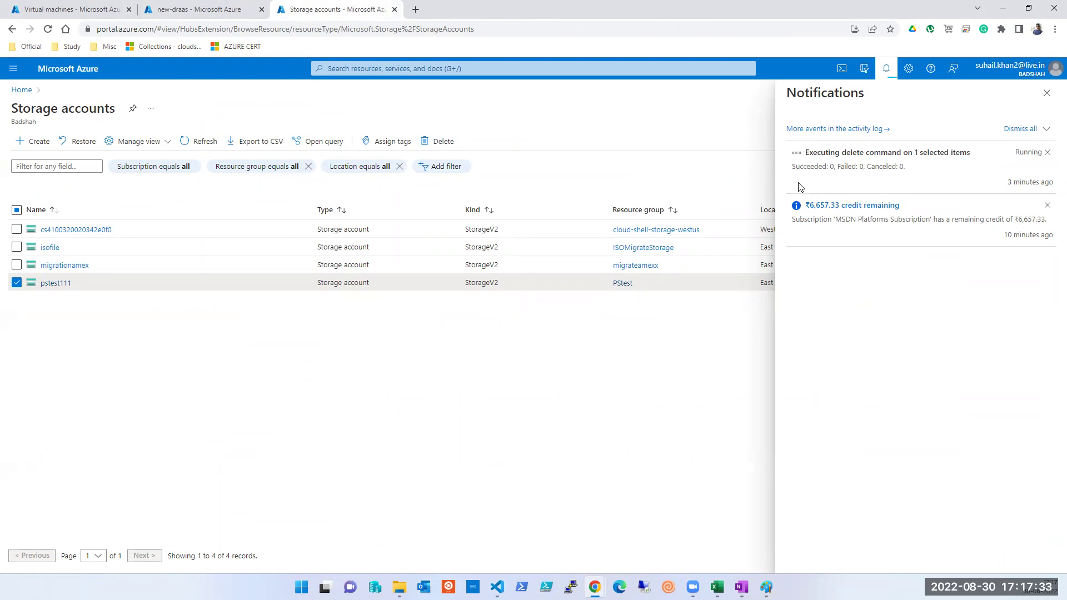
{"action": "left_click", "coordinate": [1047, 93]}
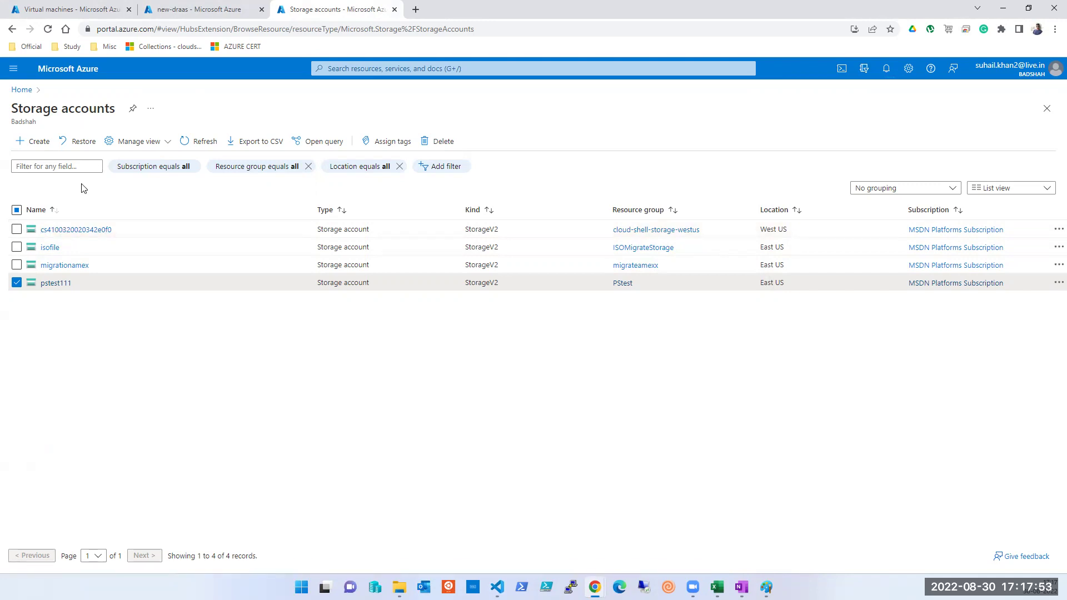
{"action": "left_click", "coordinate": [68, 230]}
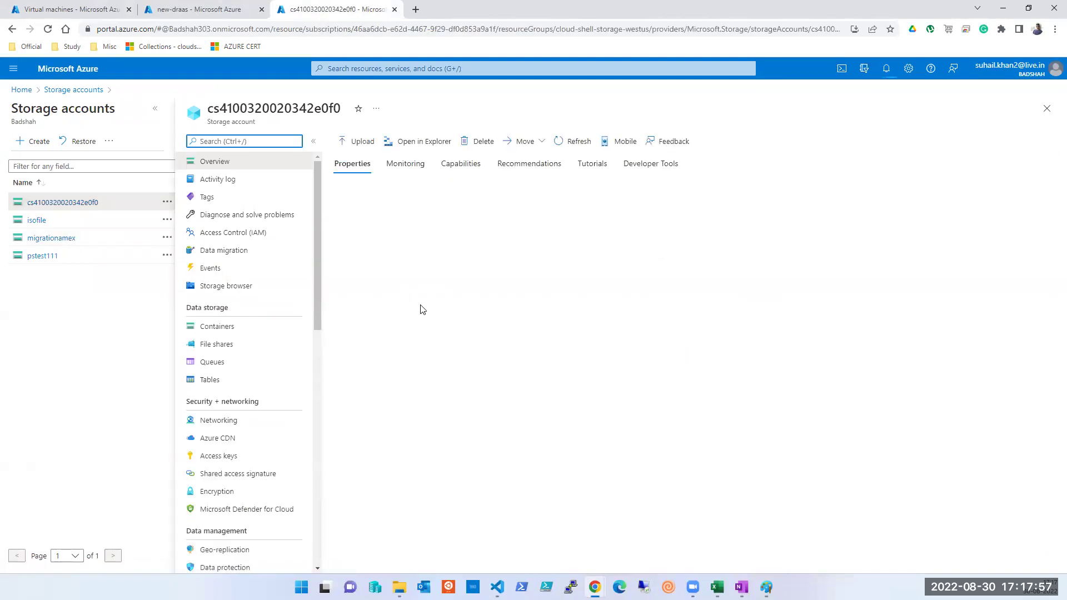
{"action": "left_click", "coordinate": [483, 142]}
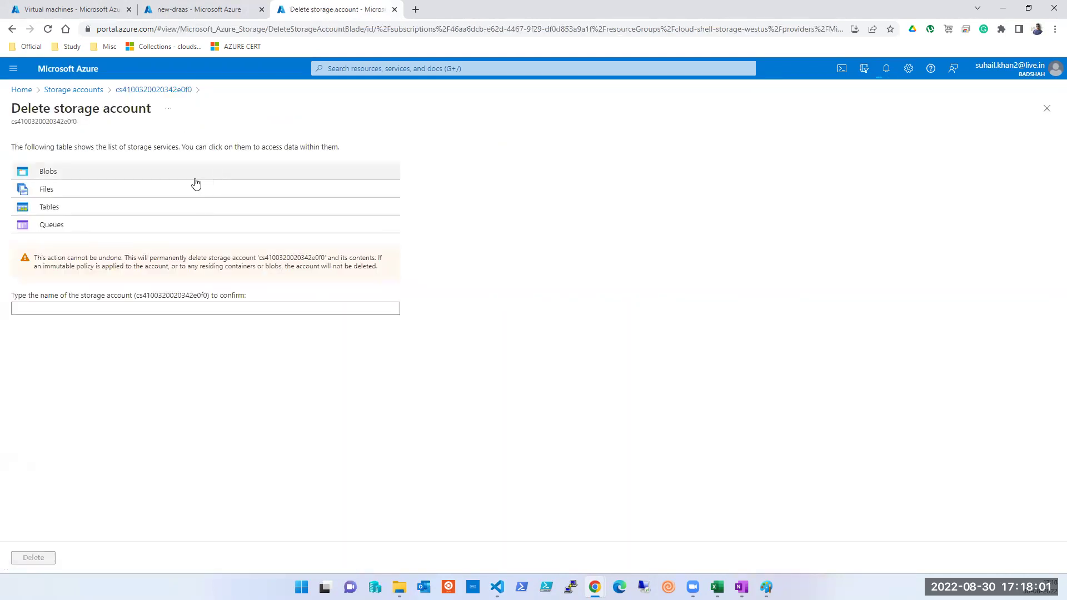
{"action": "left_click", "coordinate": [79, 305]}
{"action": "left_click", "coordinate": [50, 412]}
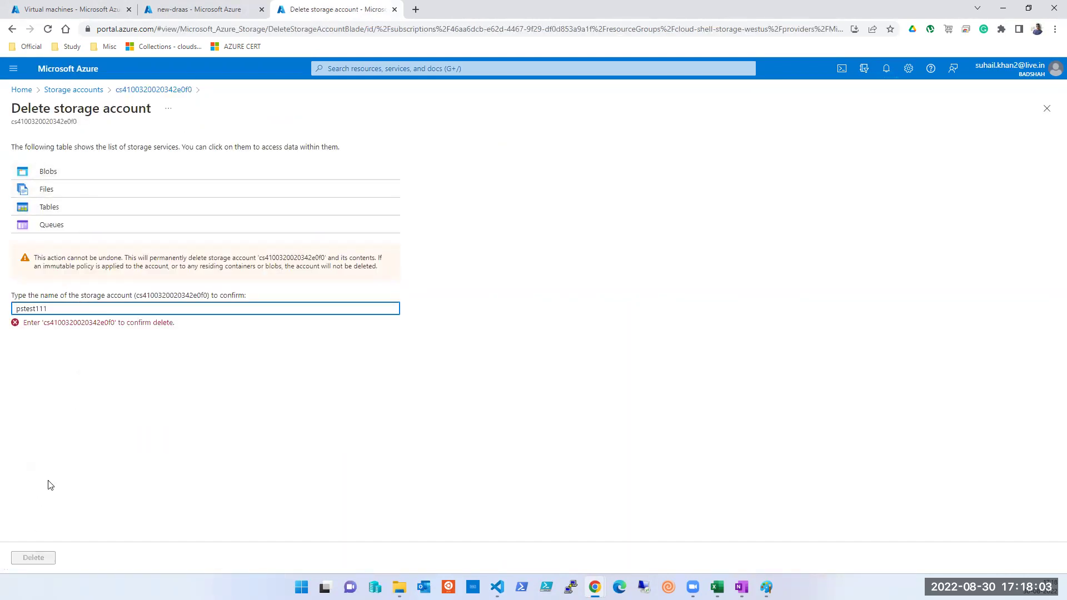
{"action": "double_click", "coordinate": [58, 122]}
{"action": "key", "text": "ctrl+c"}
{"action": "left_click", "coordinate": [33, 309]}
{"action": "key", "text": "ctrl+a"}
{"action": "key", "text": "ctrl+v"}
{"action": "left_click", "coordinate": [37, 558]}
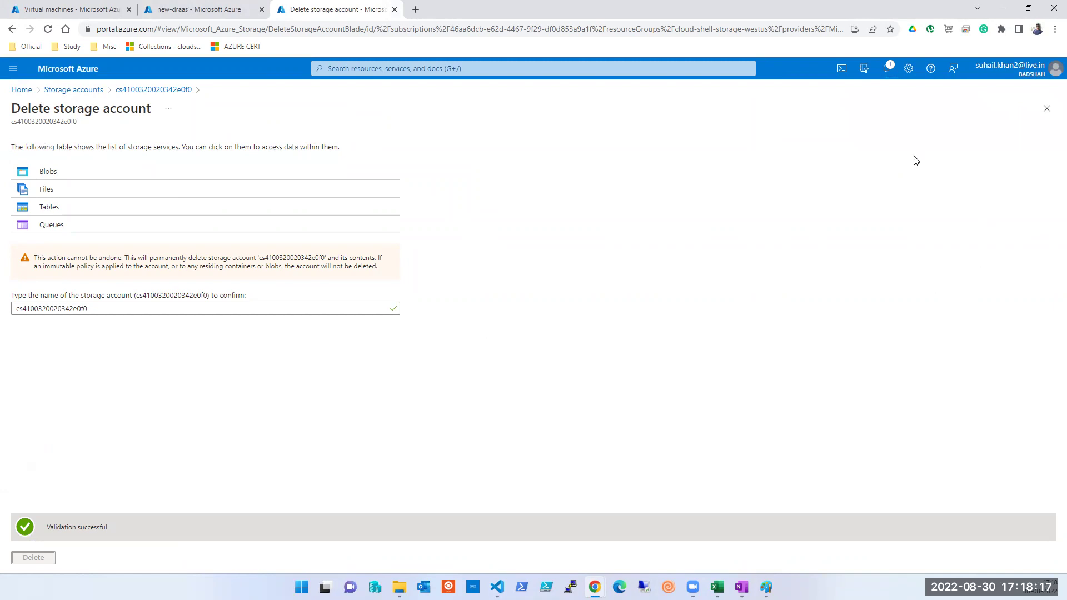
{"action": "left_click", "coordinate": [889, 77]}
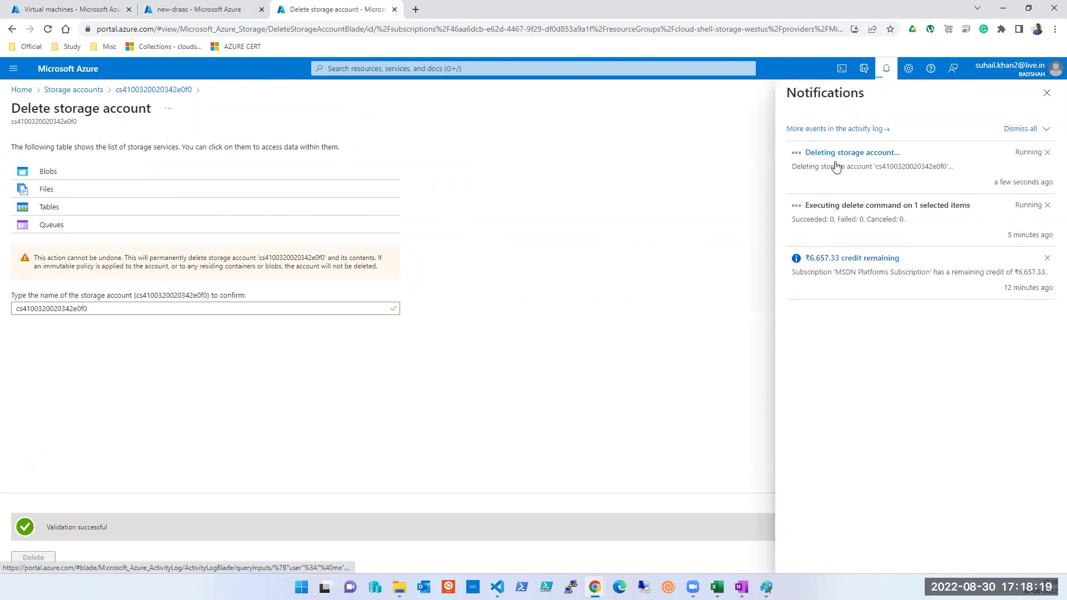
{"action": "mouse_move", "coordinate": [715, 580]}
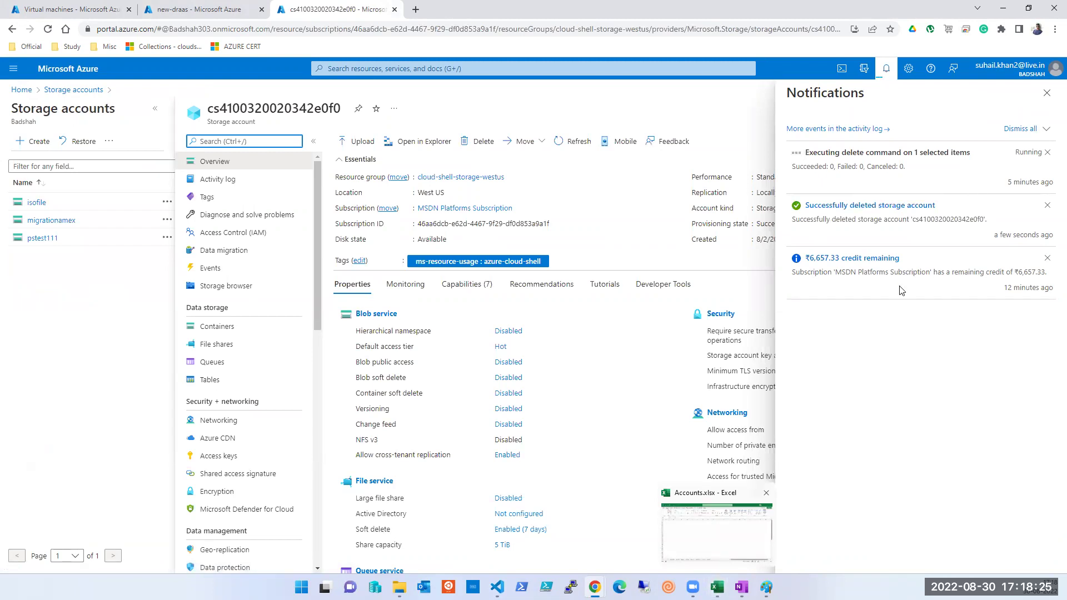
{"action": "left_click", "coordinate": [1048, 95]}
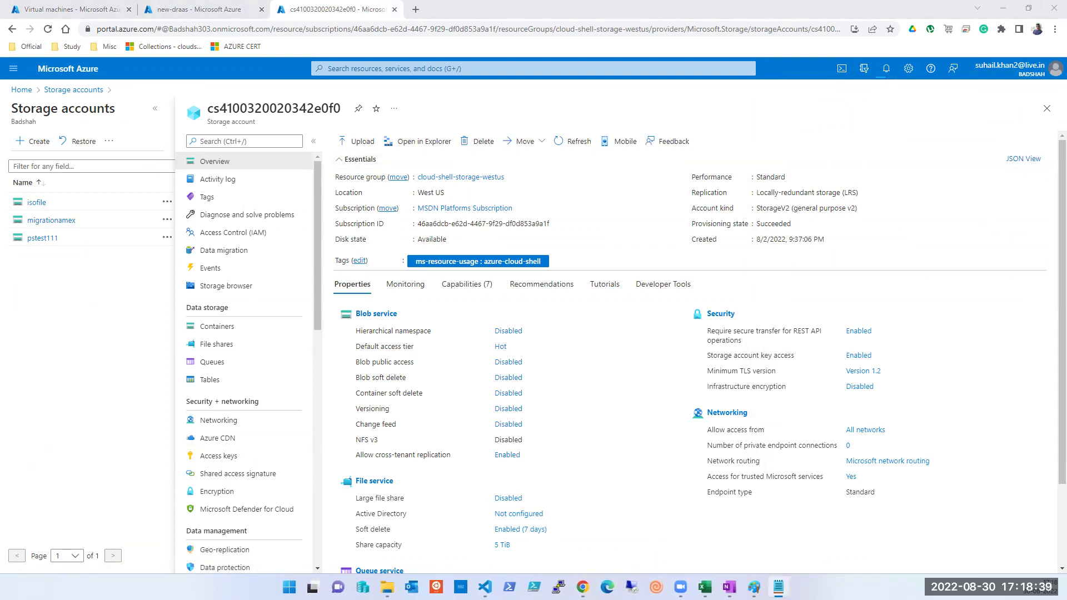
{"action": "key", "text": "ctrl+v"}
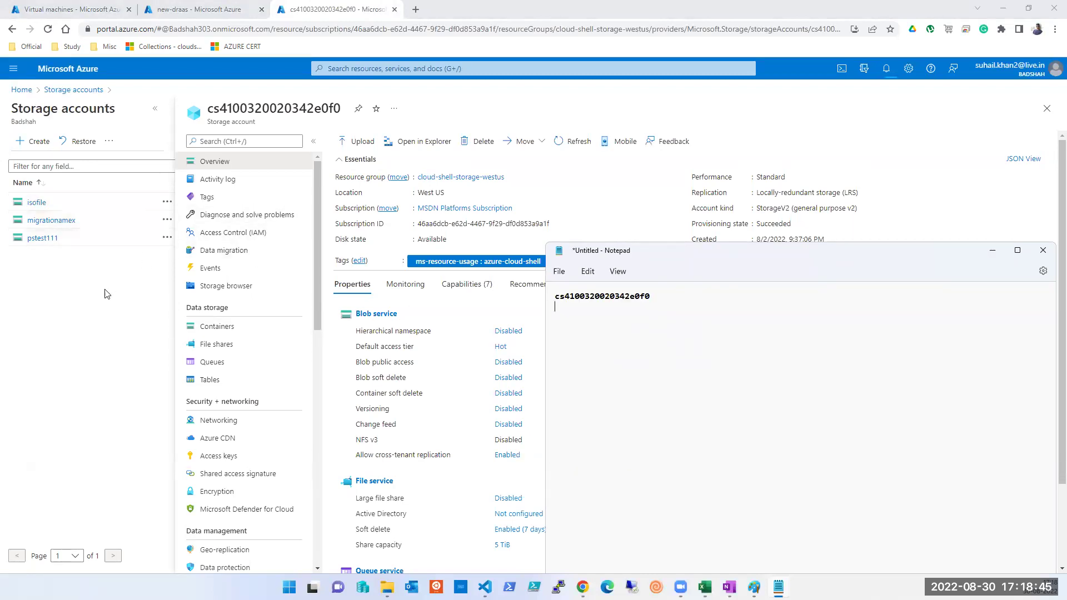
Look over the containers of storage account pstest111, including the deleted ones and the options for $blobchangefeed
{"action": "left_click", "coordinate": [37, 239]}
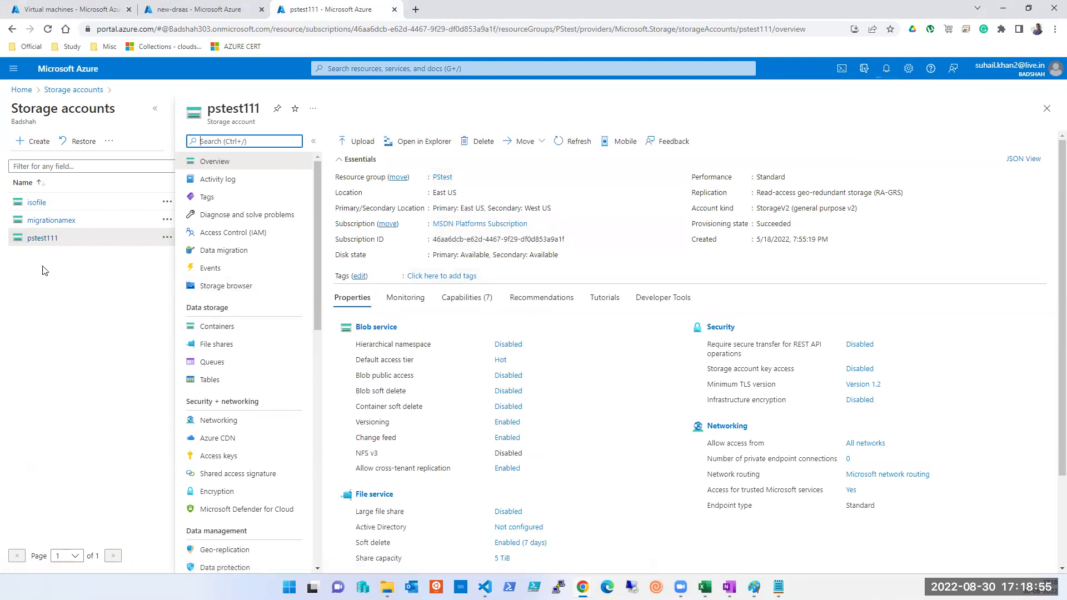
{"action": "left_click", "coordinate": [215, 328]}
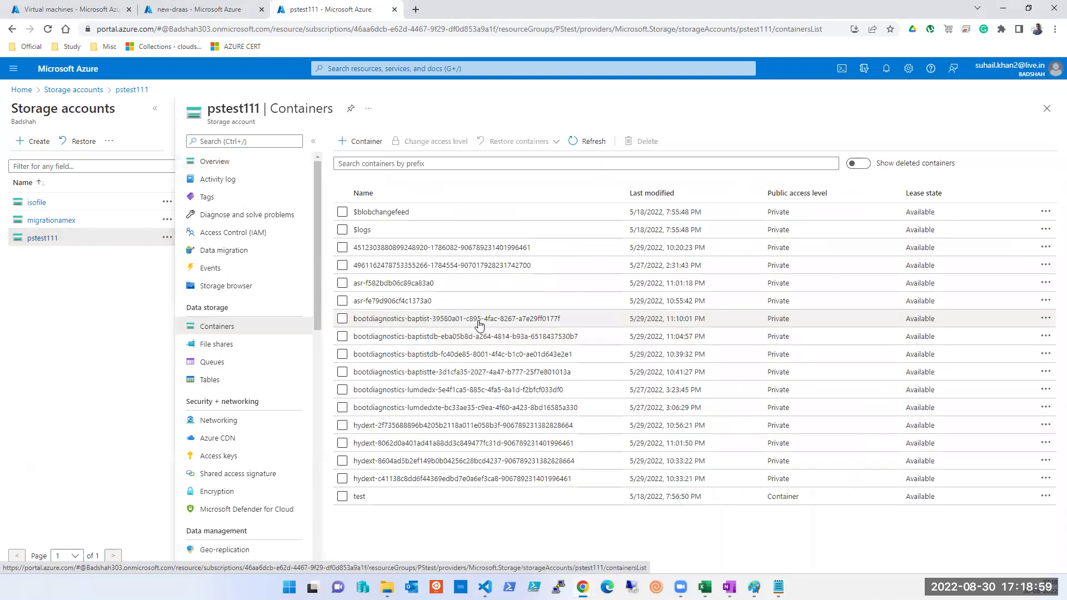
{"action": "left_click", "coordinate": [860, 164]}
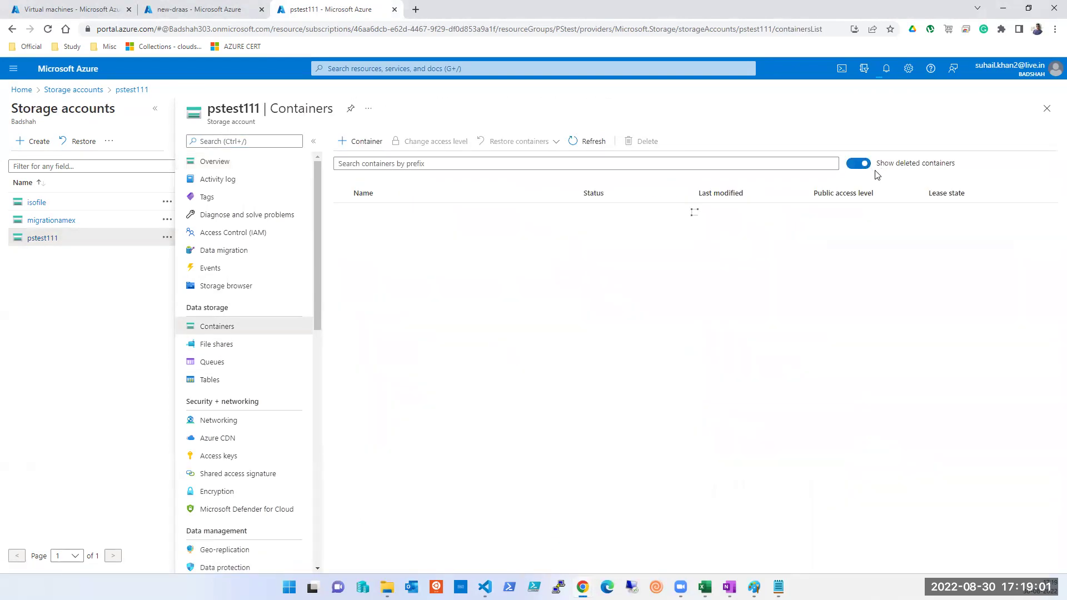
{"action": "left_click", "coordinate": [859, 164]}
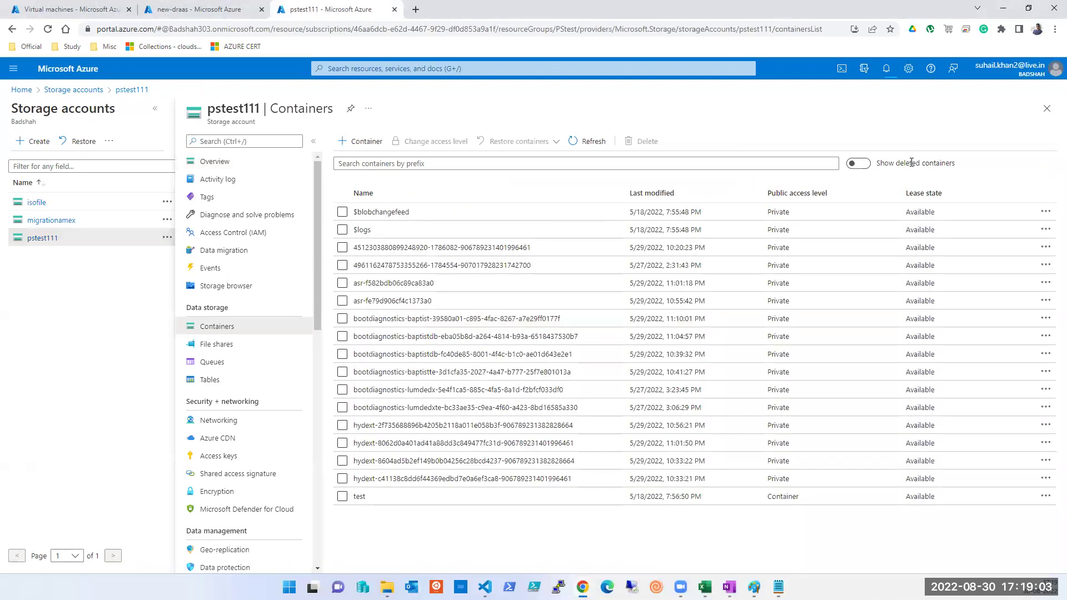
{"action": "left_click", "coordinate": [1045, 212]}
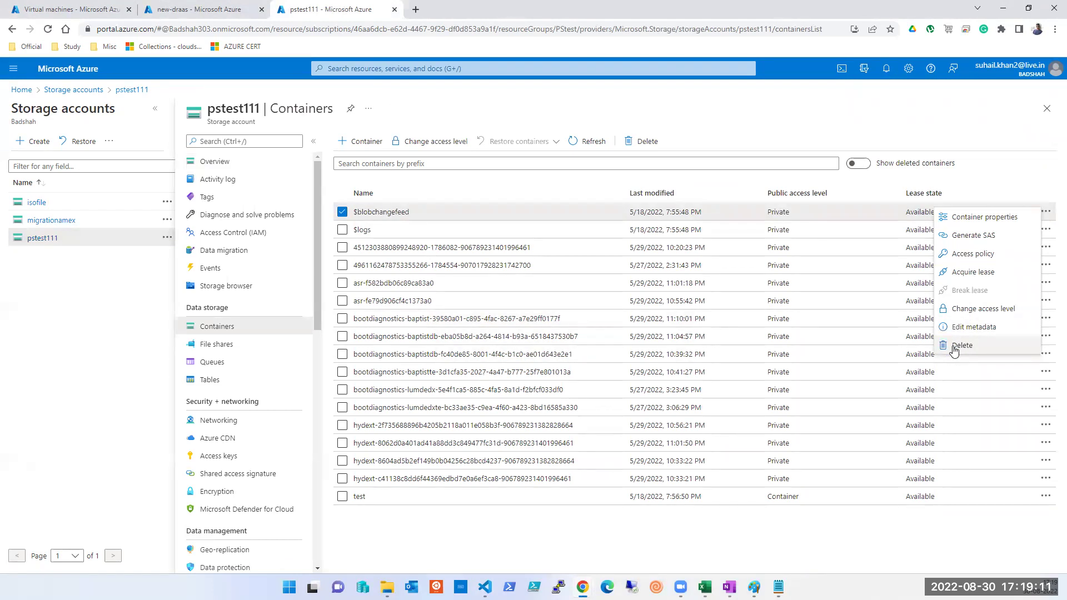
{"action": "left_click", "coordinate": [343, 211]}
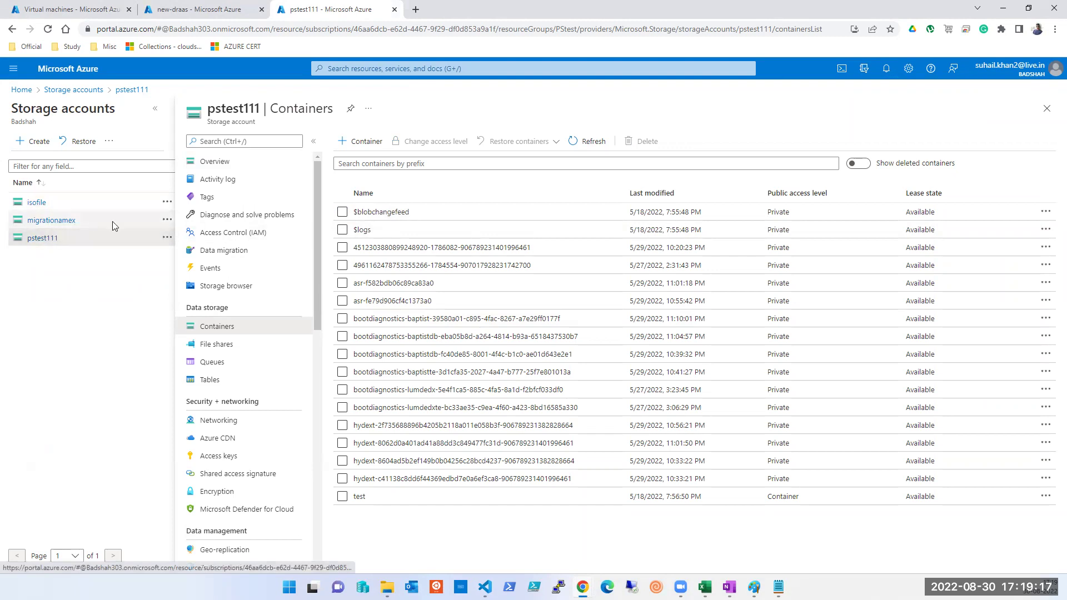
{"action": "left_click", "coordinate": [1046, 110]}
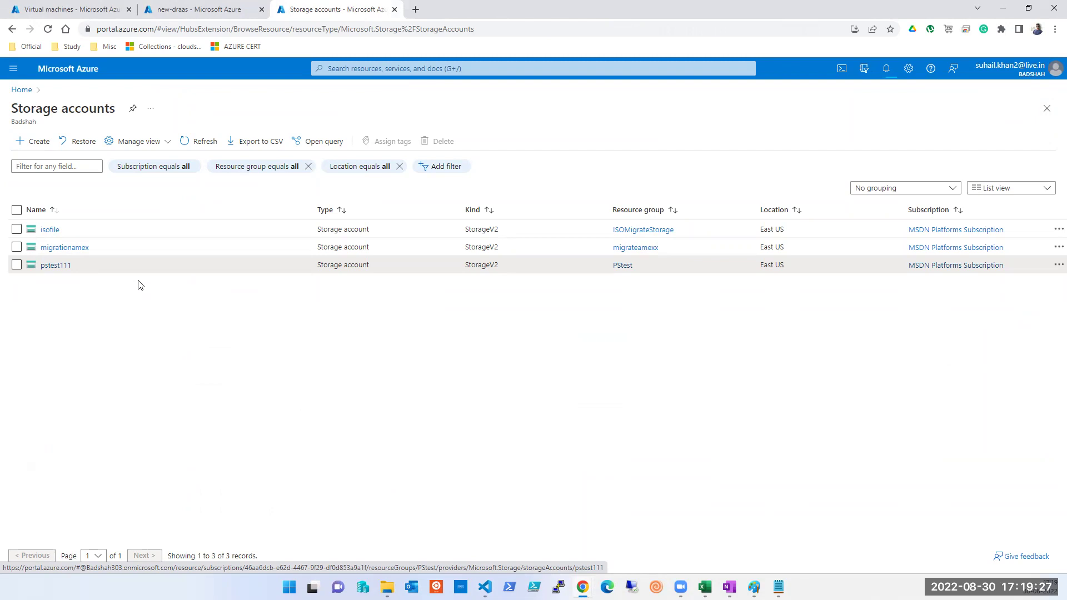
{"action": "left_click", "coordinate": [72, 145]}
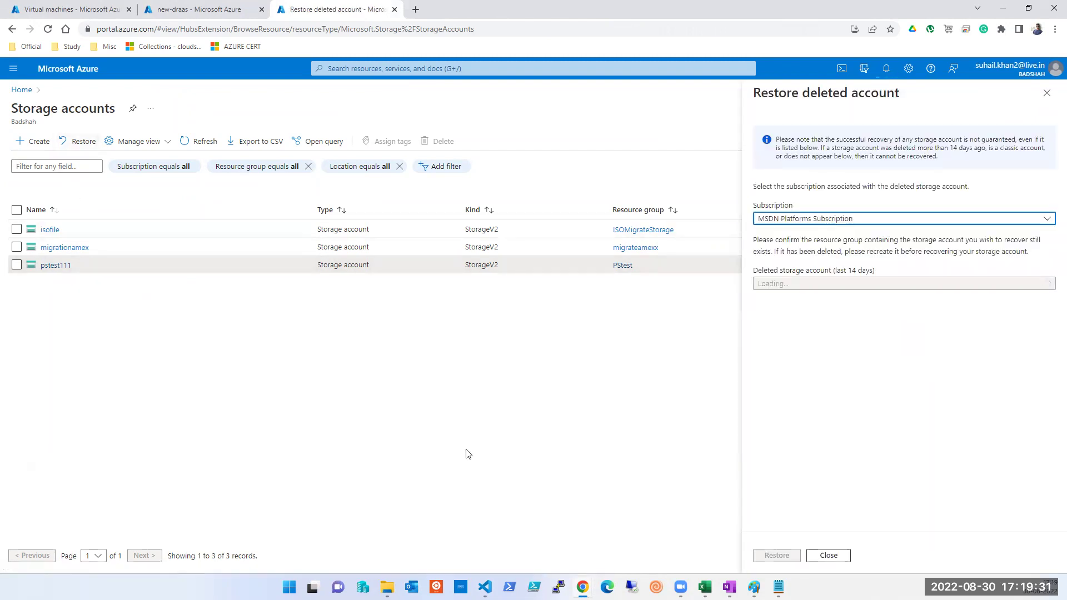
{"action": "left_click", "coordinate": [907, 288]}
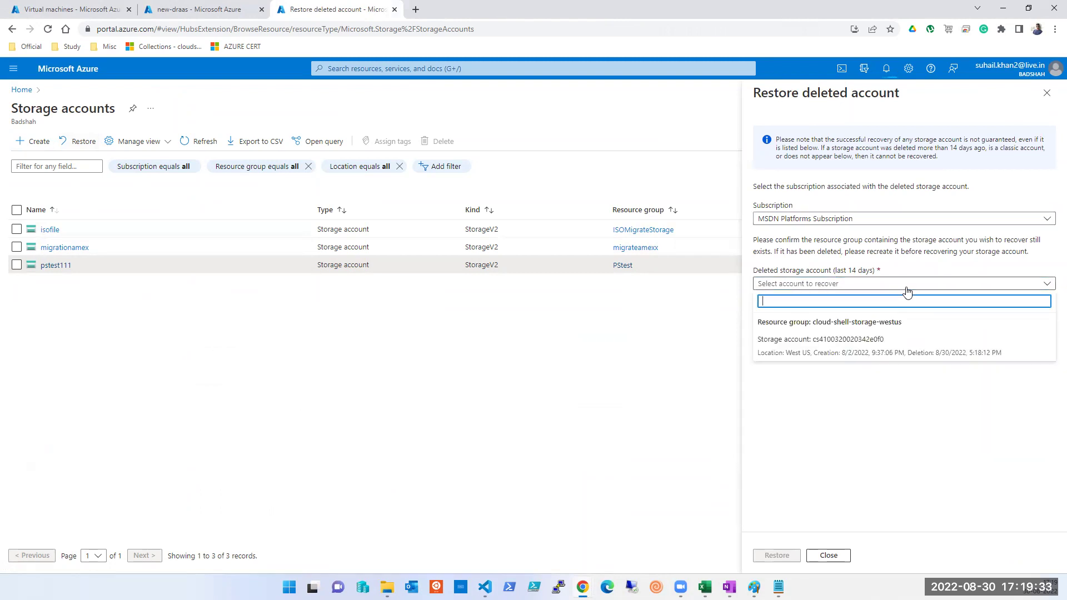
{"action": "left_click", "coordinate": [854, 349]}
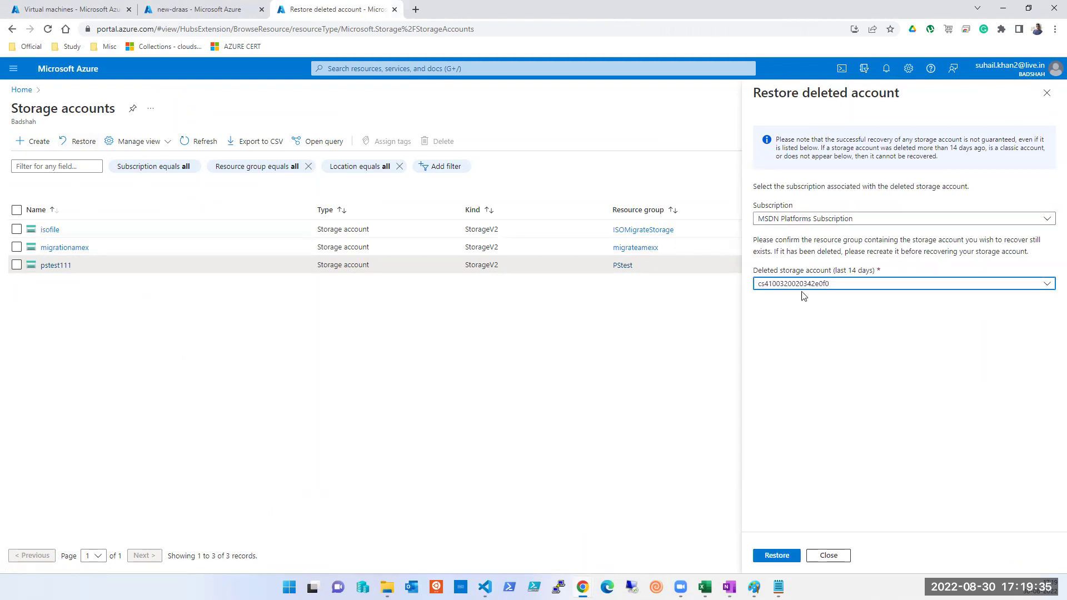
{"action": "key", "text": "alt+Tab"}
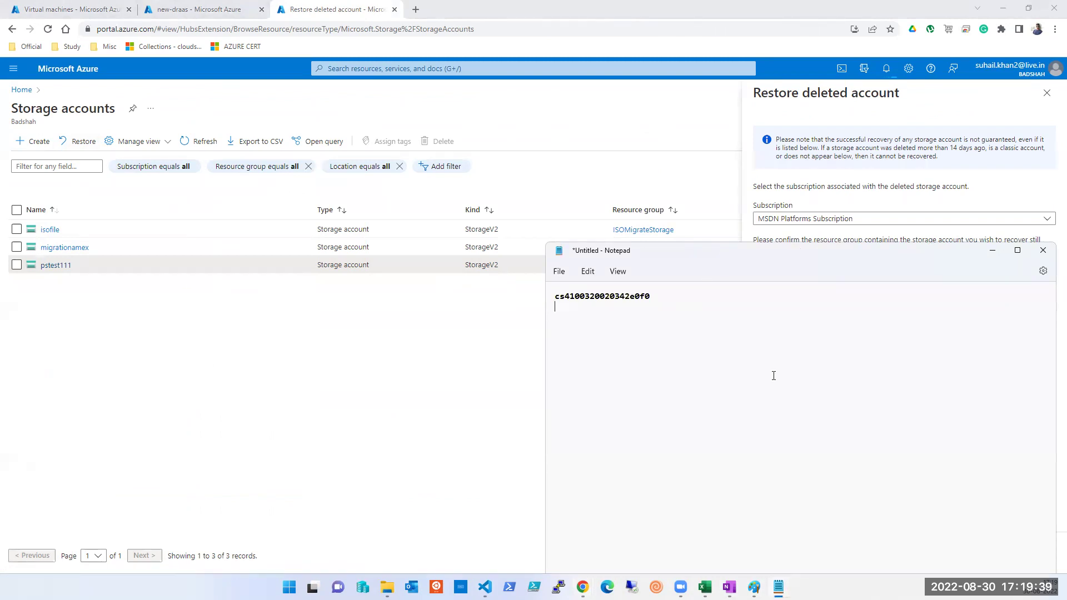
{"action": "left_click_drag", "start_coordinate": [656, 250], "coordinate": [795, 312]}
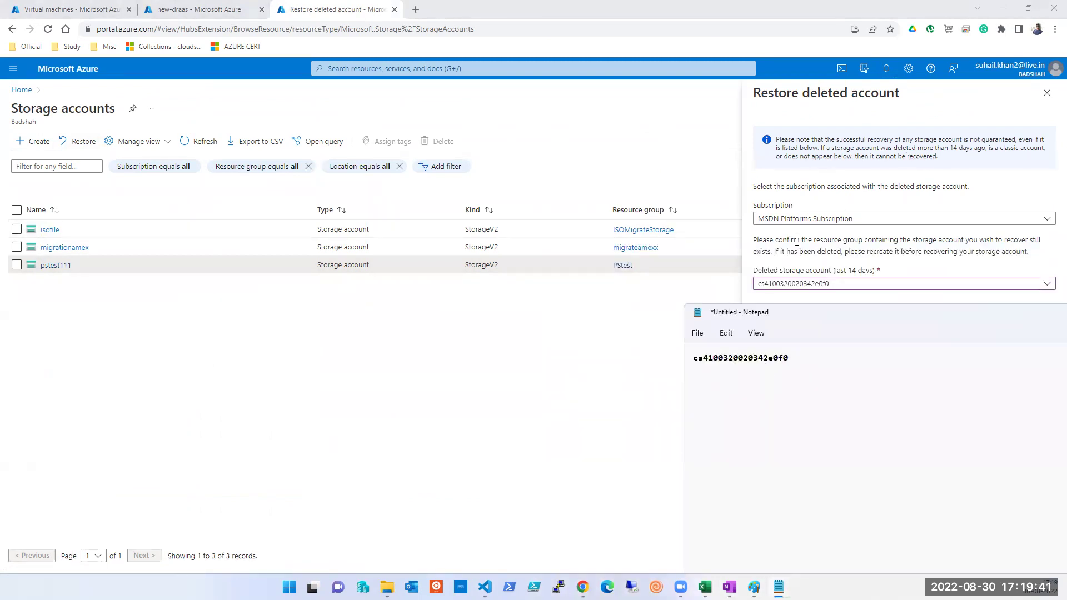
{"action": "left_click", "coordinate": [1047, 93]}
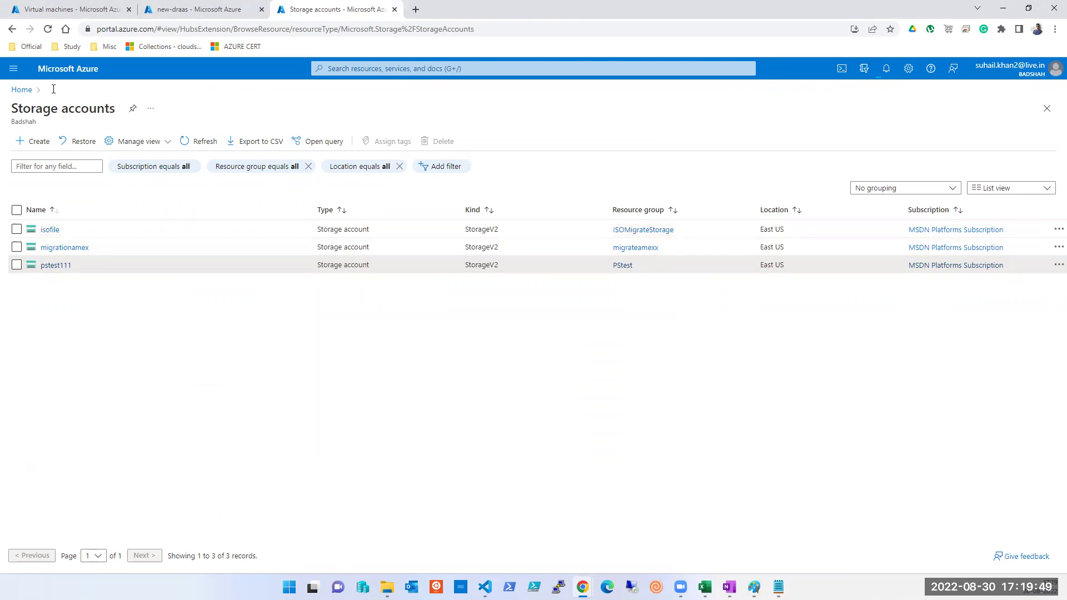
{"action": "left_click", "coordinate": [83, 142]}
{"action": "left_click", "coordinate": [798, 220]}
{"action": "left_click", "coordinate": [801, 254]}
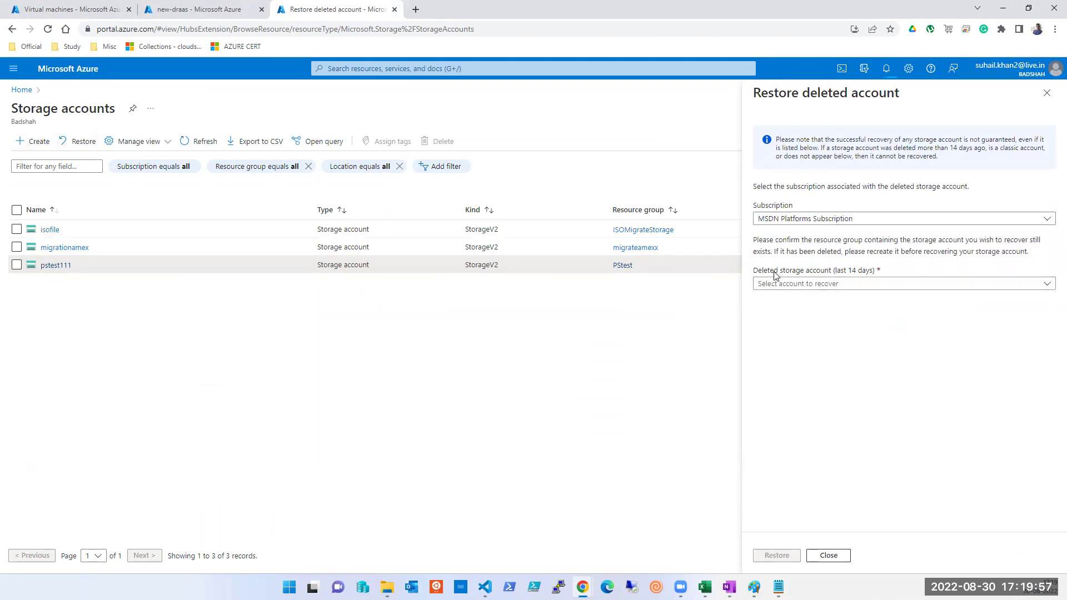
{"action": "left_click", "coordinate": [828, 285]}
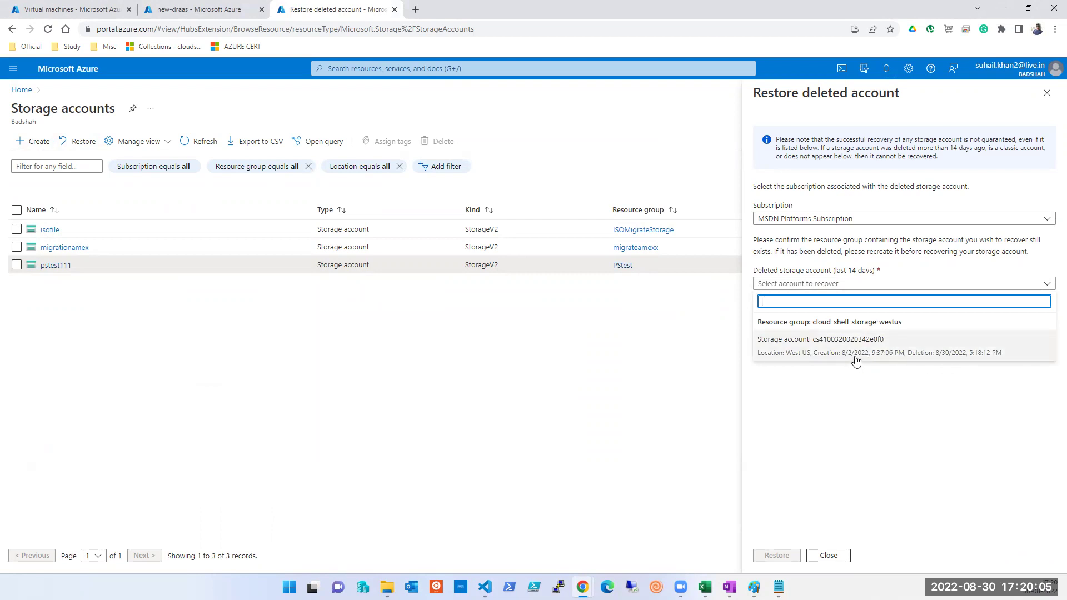
{"action": "left_click", "coordinate": [948, 363]}
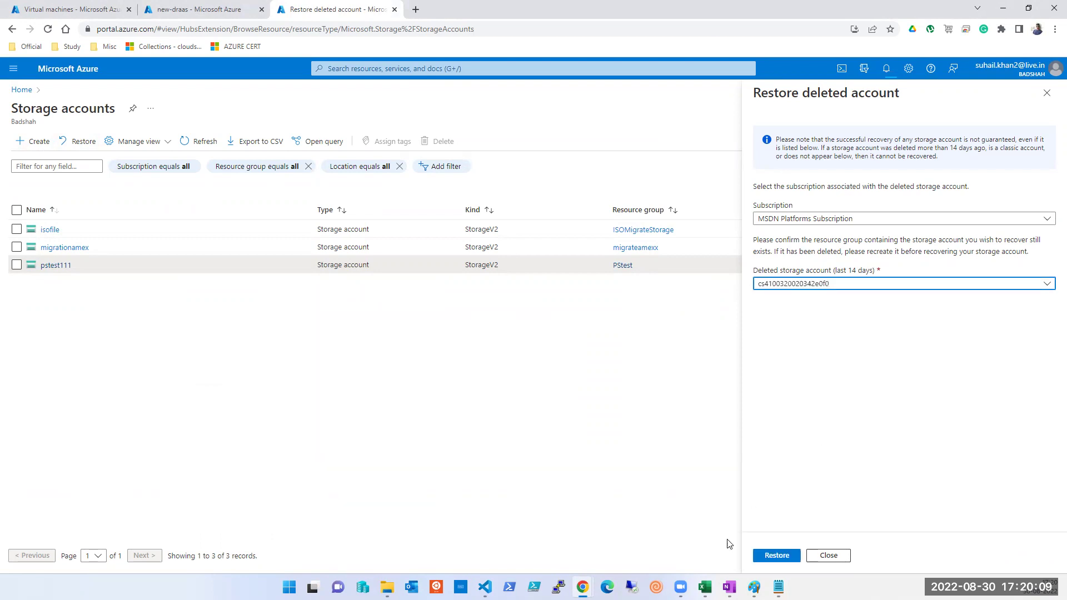
{"action": "left_click", "coordinate": [764, 556]}
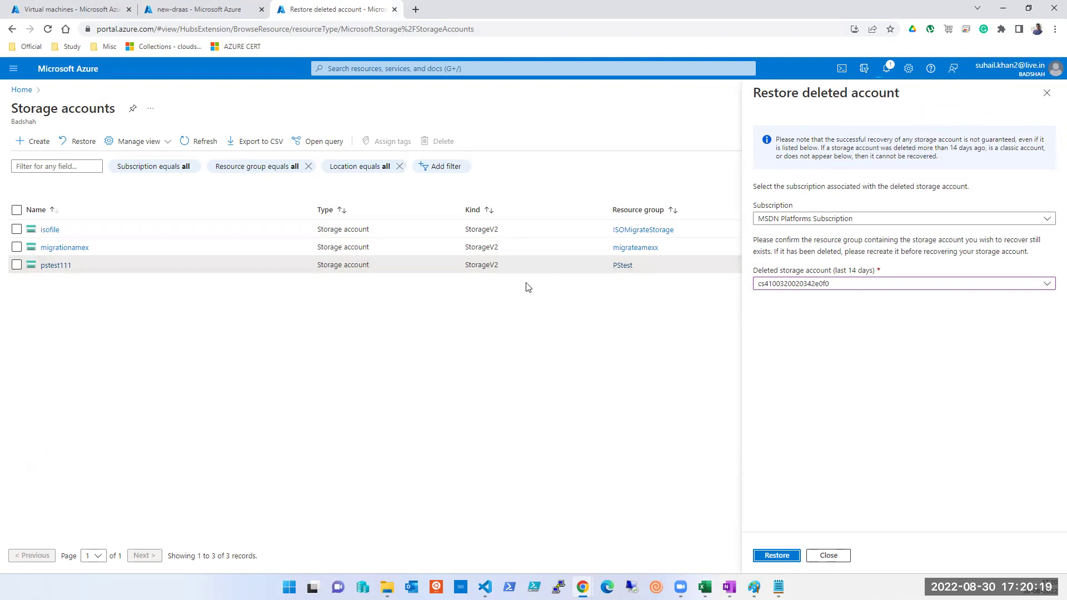
{"action": "left_click", "coordinate": [768, 556]}
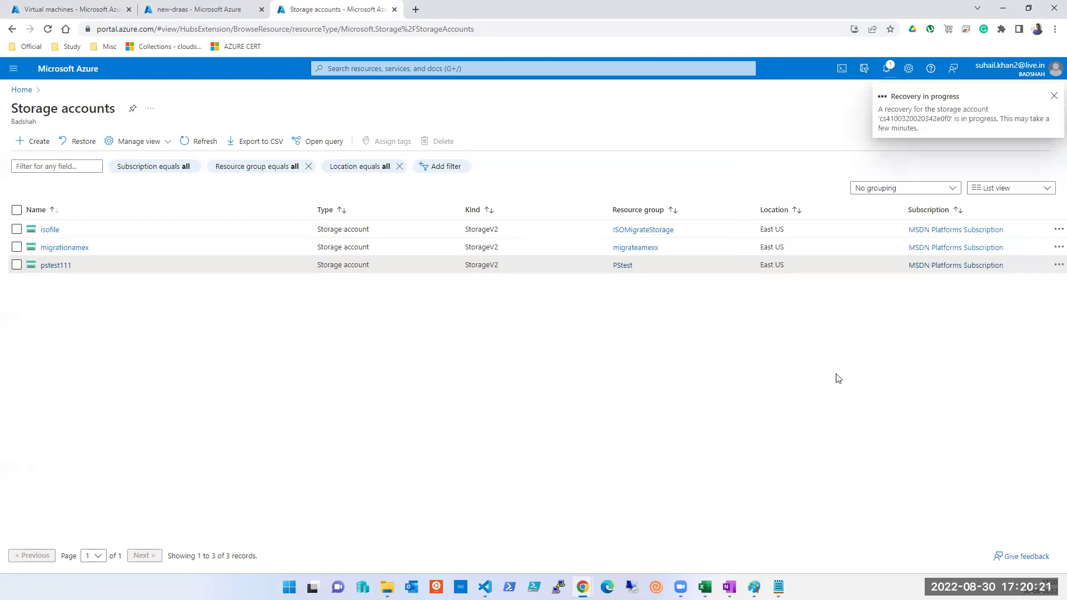